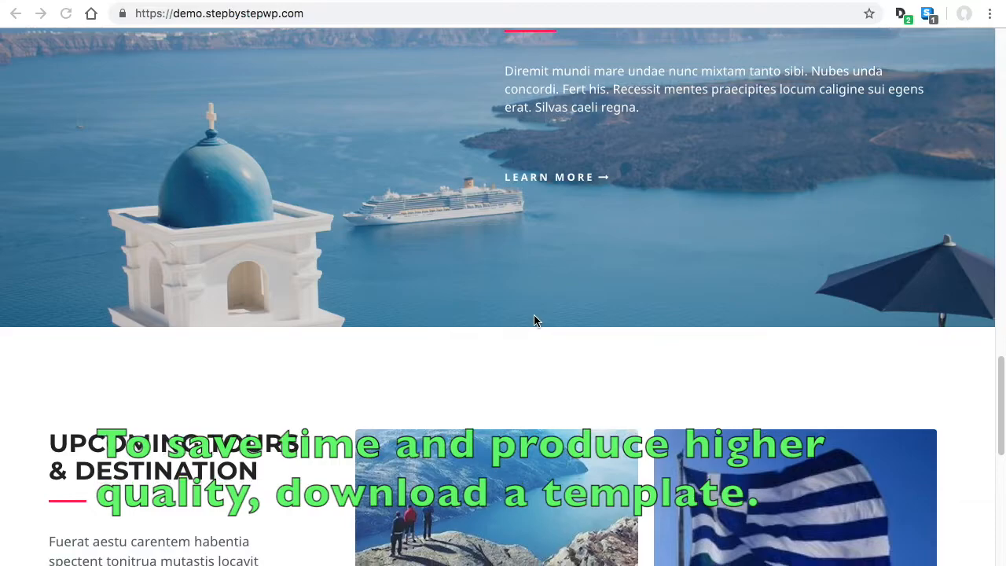
# - Review the demo site's home page down to the footer, and its About page at full desktop width
pyautogui.scroll(-3, 534, 329)
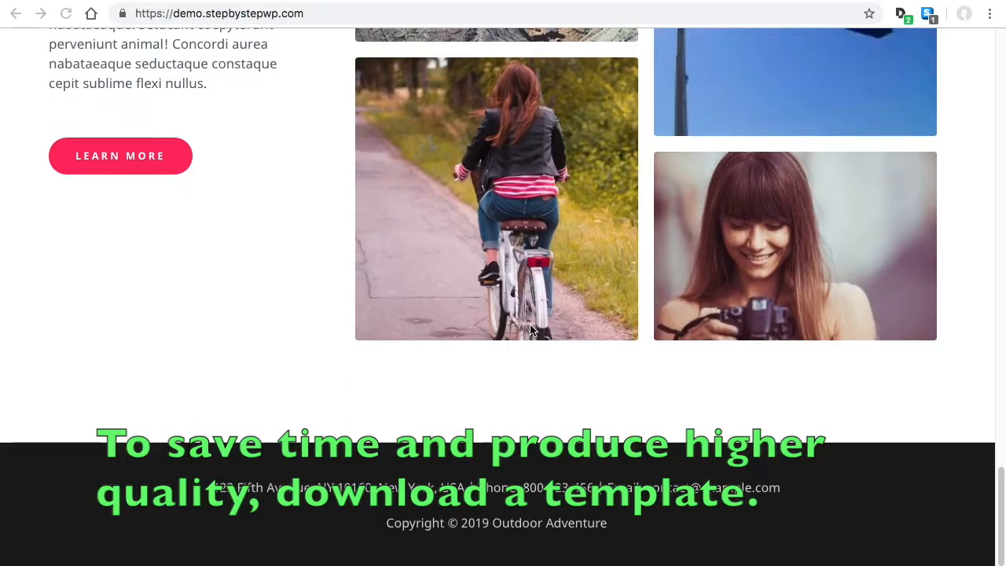
pyautogui.scroll(10, 532, 330)
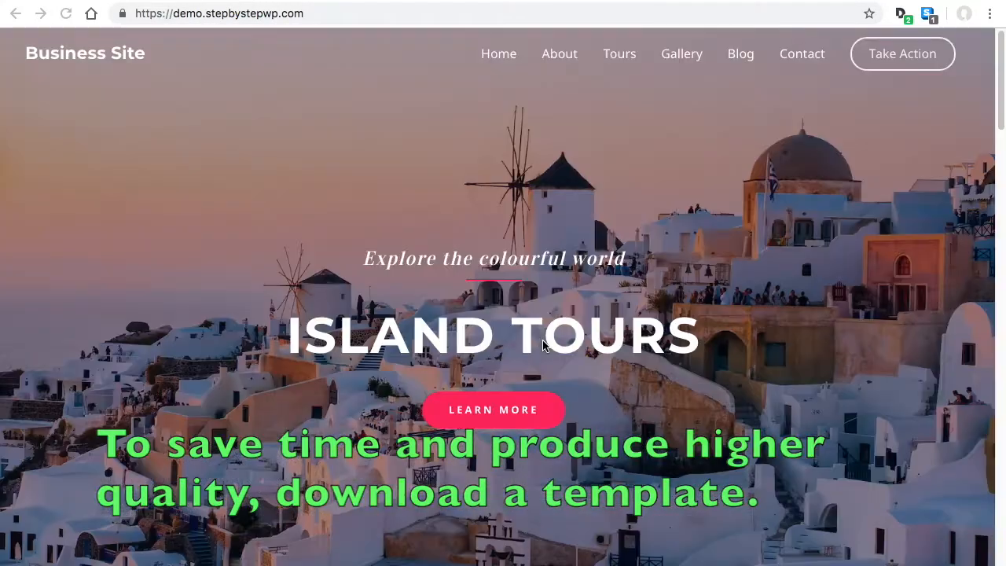
pyautogui.click(558, 60)
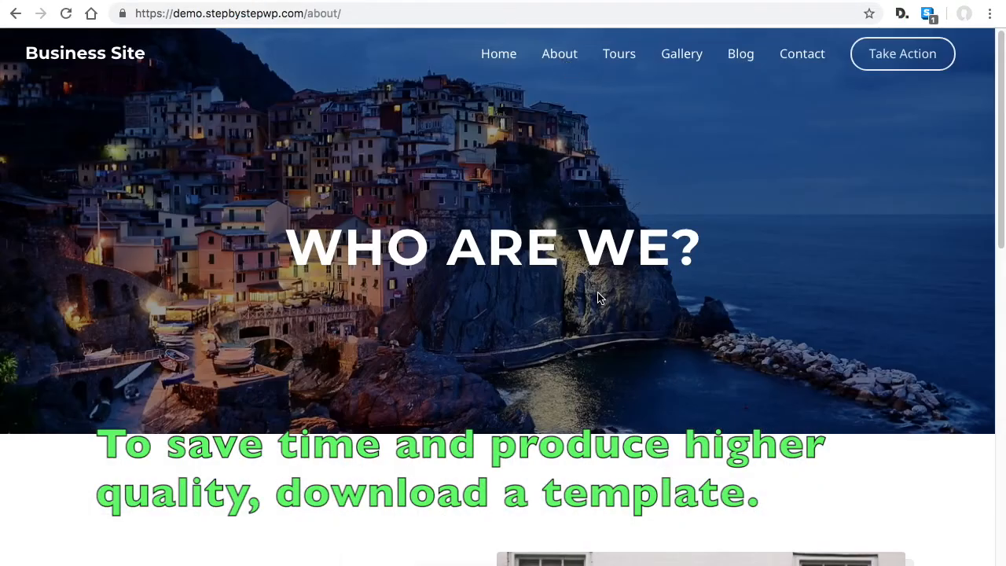
pyautogui.scroll(-5, 595, 291)
pyautogui.scroll(5, 596, 295)
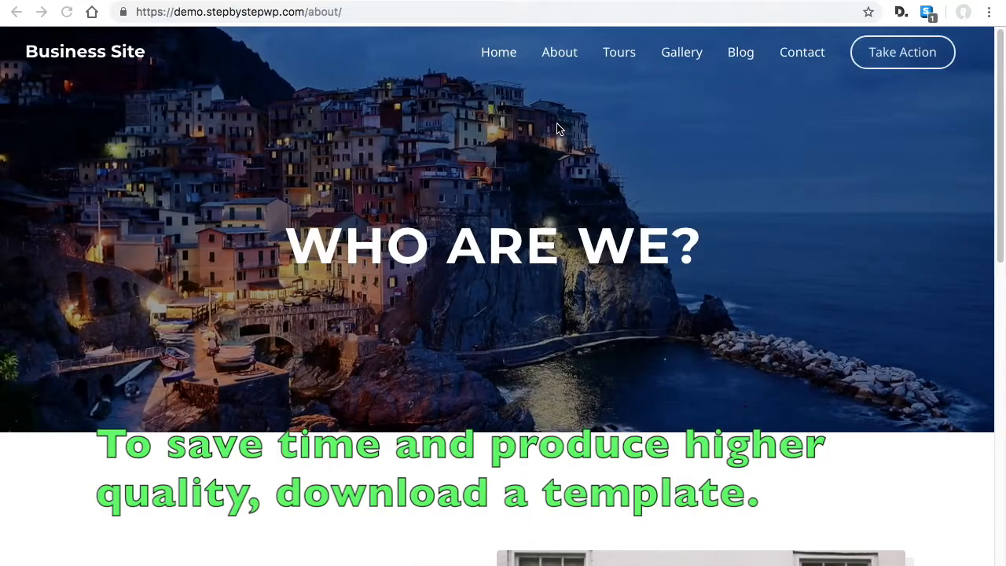
# - Narrow the browser window to phone width and check the About page's mobile layout
pyautogui.moveTo(1004, 295); pyautogui.dragTo(414, 296)
pyautogui.scroll(-10, 347, 425)
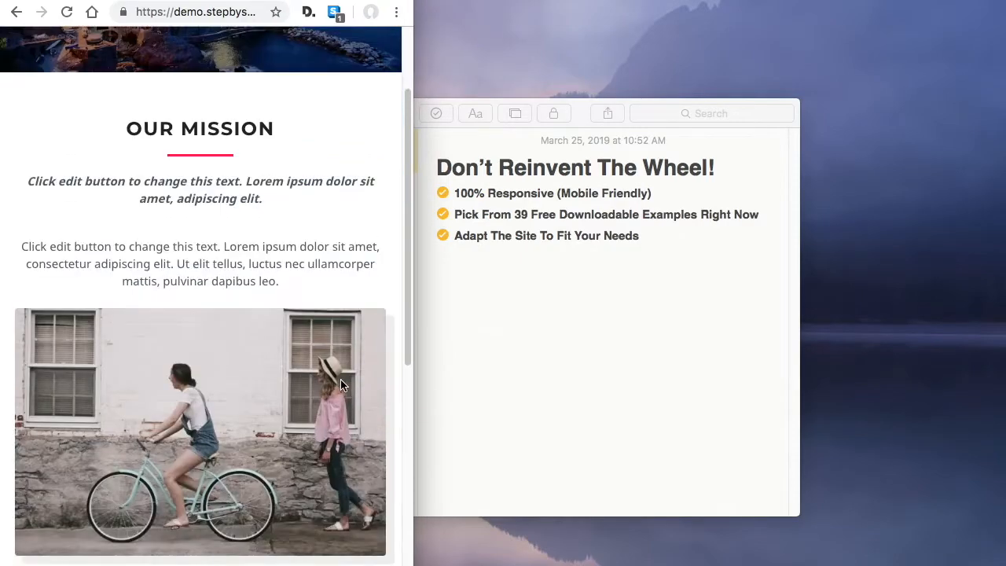
pyautogui.scroll(15, 339, 385)
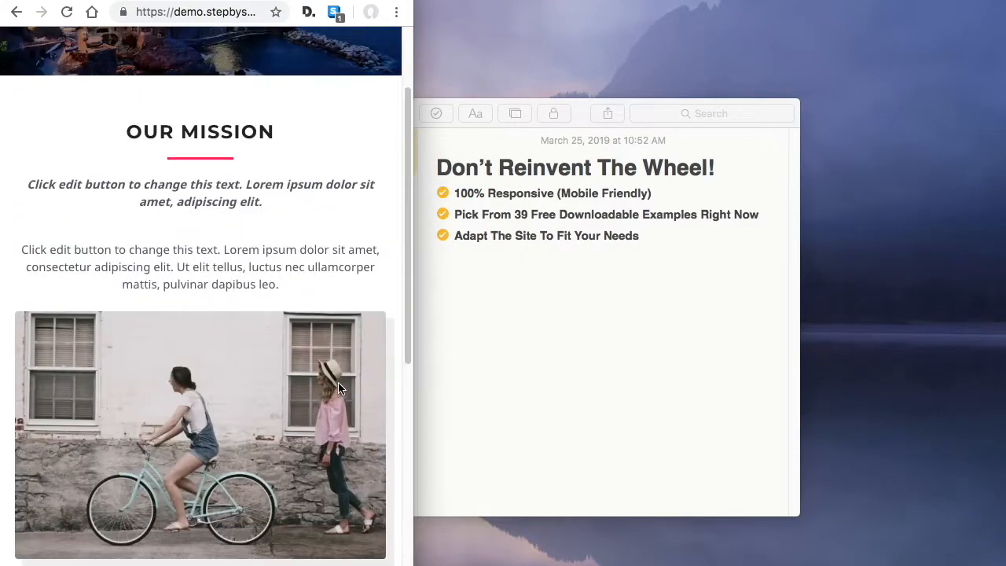
# - Go to the Tours page through the mobile navigation and review its tour listings
pyautogui.click(368, 54)
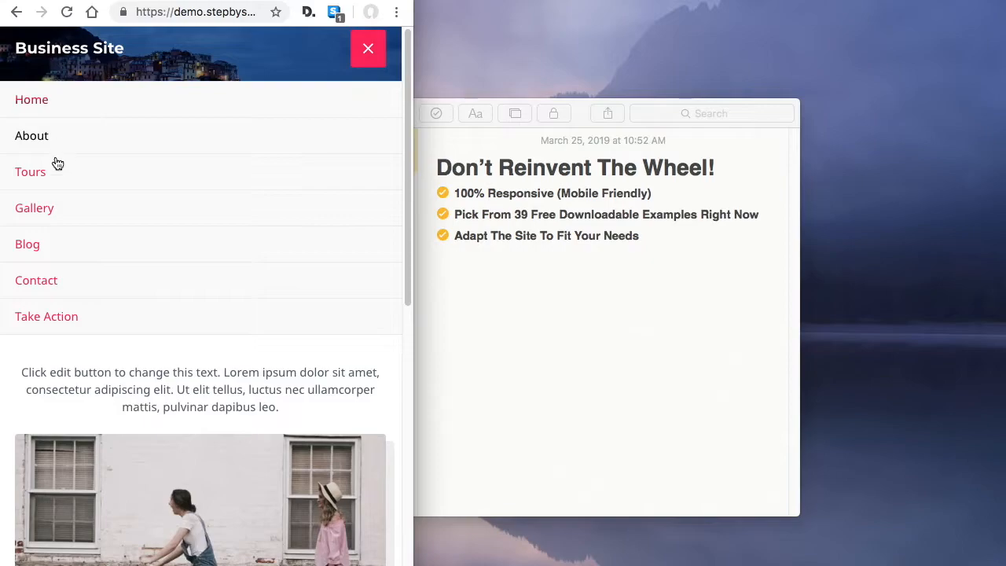
pyautogui.click(32, 172)
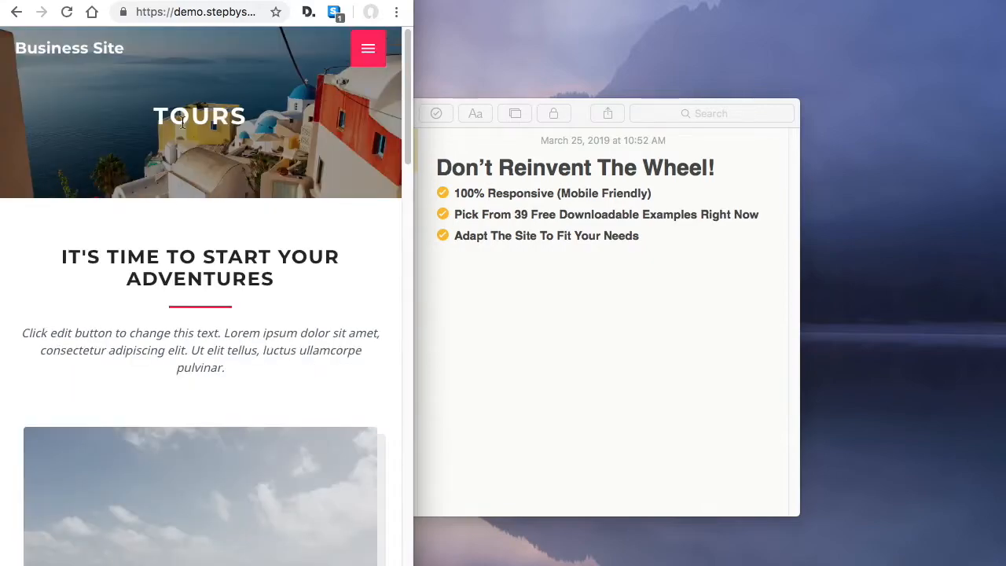
pyautogui.scroll(-5, 252, 210)
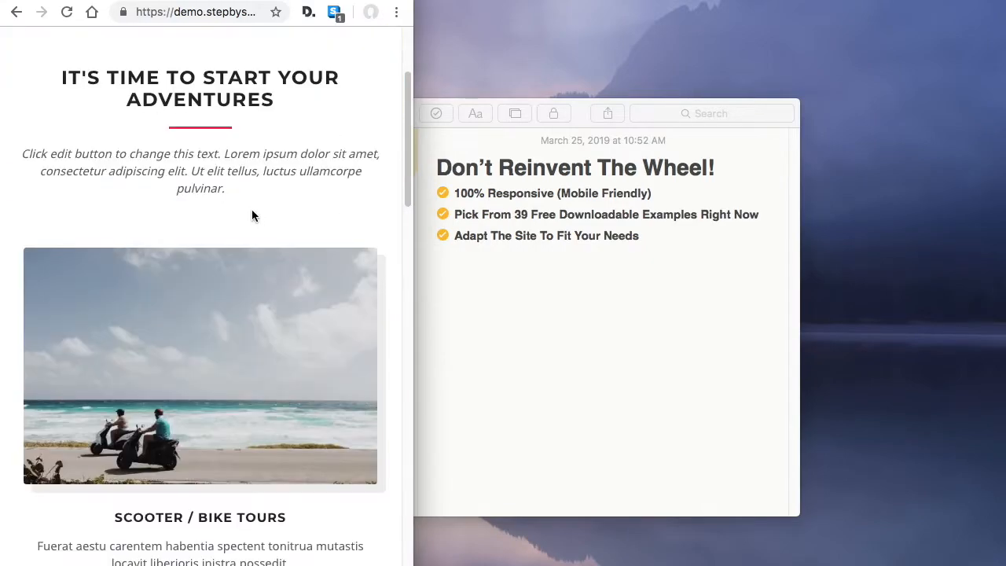
pyautogui.scroll(-10, 278, 273)
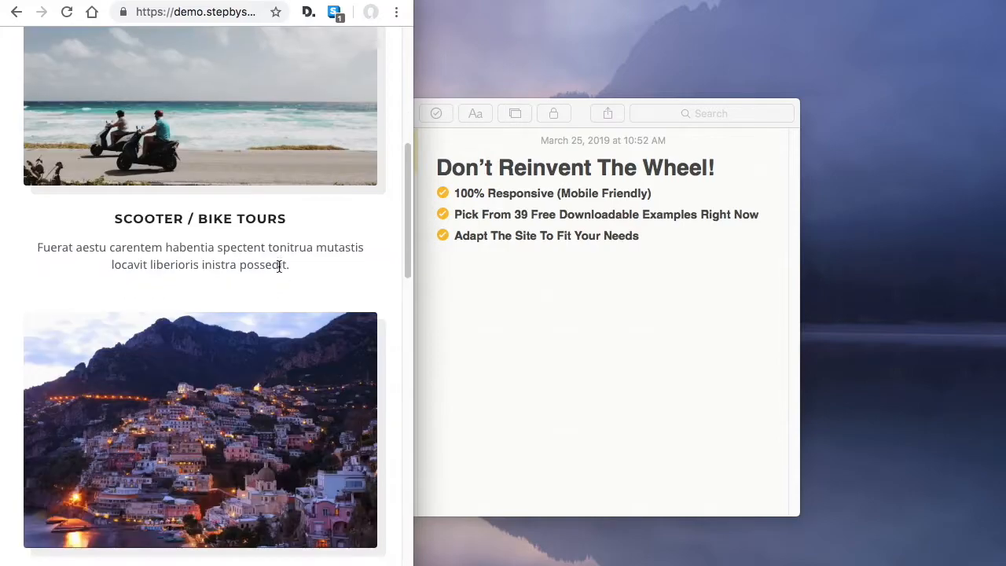
pyautogui.scroll(-10, 278, 270)
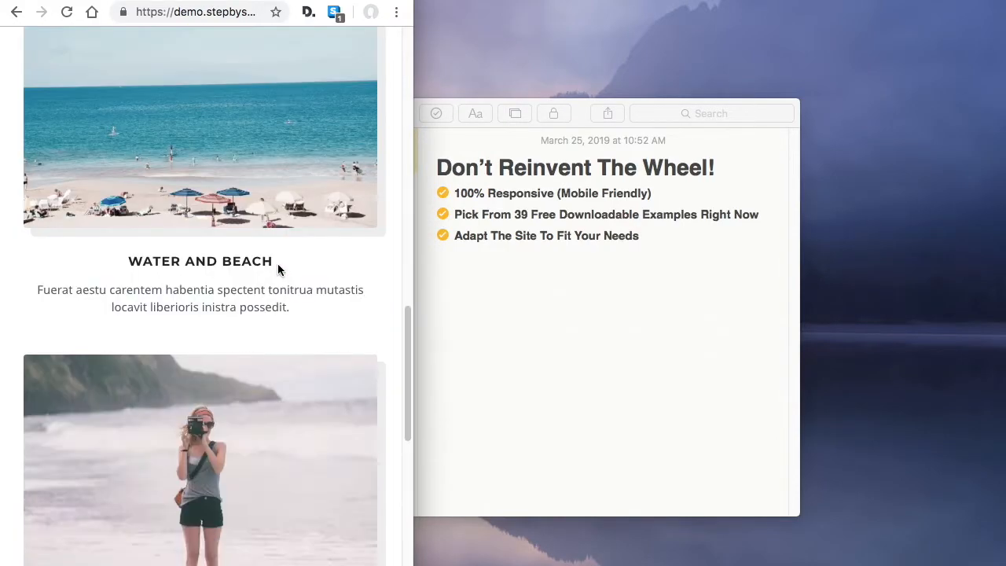
pyautogui.scroll(-3, 233, 350)
pyautogui.scroll(15, 242, 350)
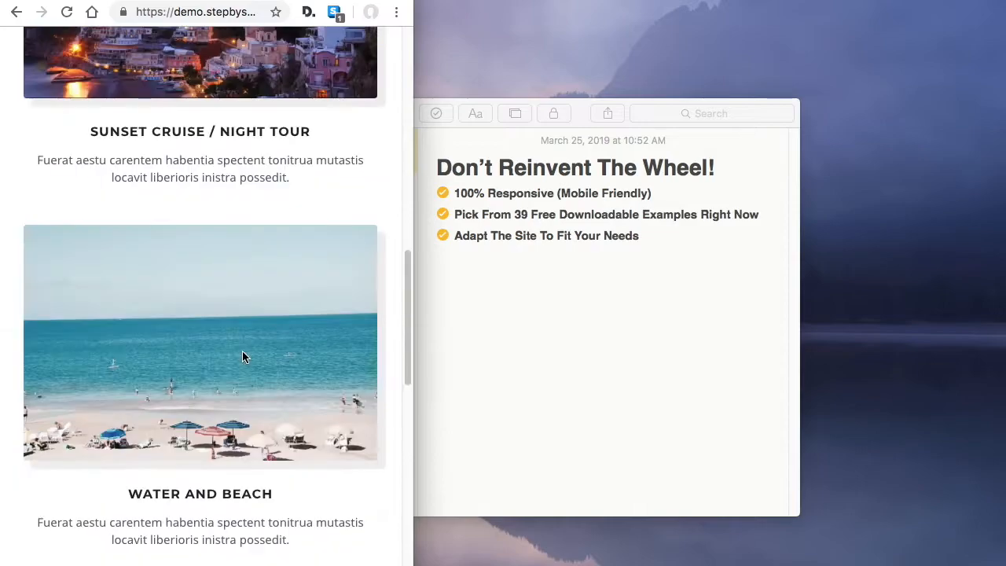
pyautogui.scroll(8, 243, 350)
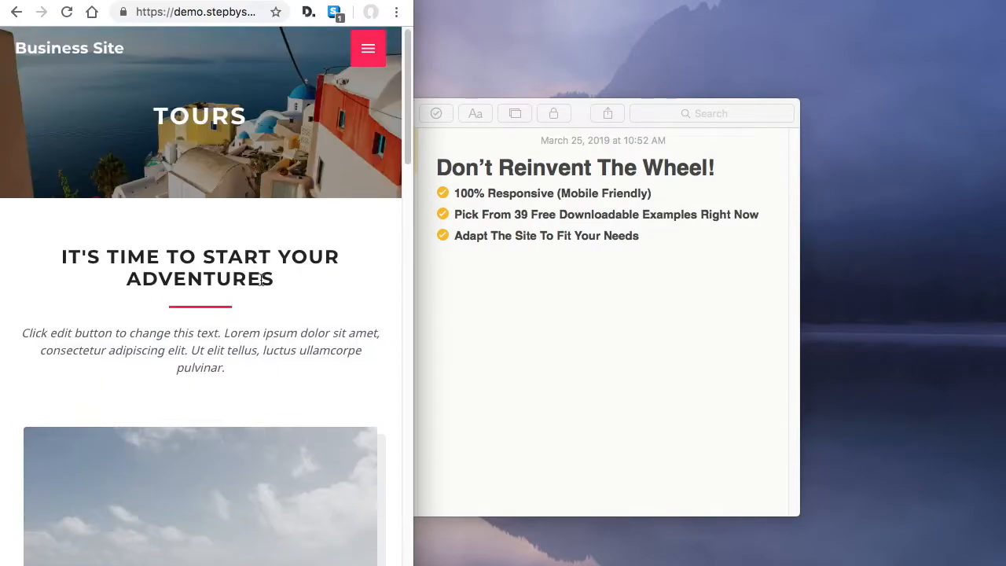
# - Go to the Gallery page in the mobile layout and swipe through the Kayak and Boat Tours carousel
pyautogui.click(367, 49)
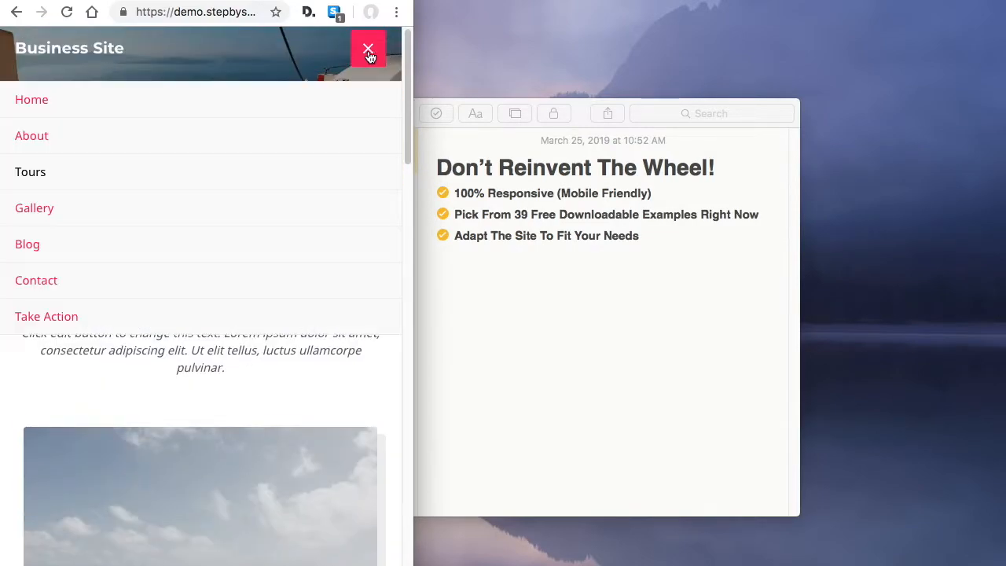
pyautogui.click(34, 208)
pyautogui.scroll(-3, 283, 290)
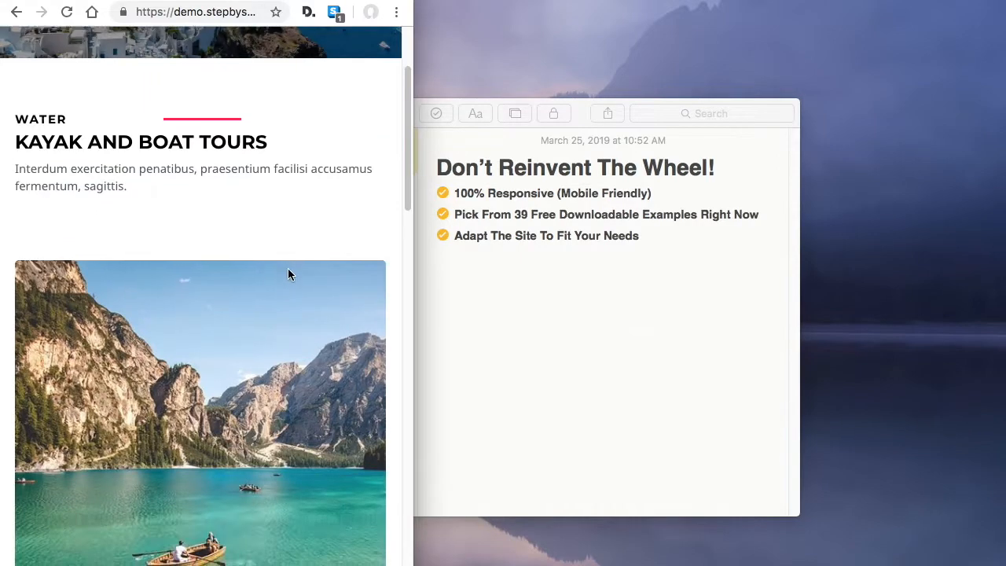
pyautogui.scroll(-3, 288, 274)
pyautogui.moveTo(310, 393); pyautogui.dragTo(81, 406)
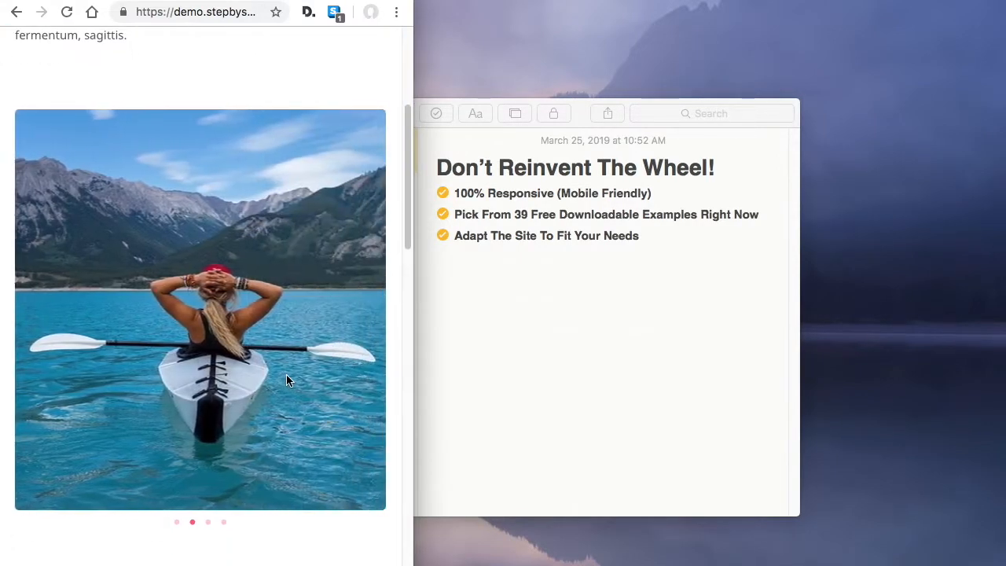
pyautogui.moveTo(287, 376); pyautogui.dragTo(120, 385)
pyautogui.moveTo(286, 379); pyautogui.dragTo(22, 372)
pyautogui.scroll(-1, 221, 329)
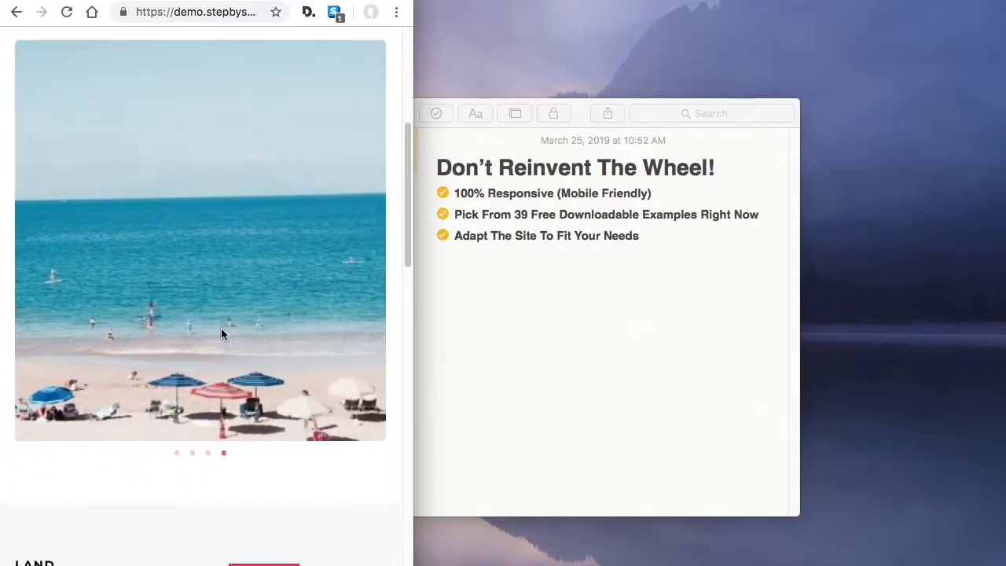
# - Swipe the Bike and Scooter Tours carousel and view the Sunset Cruise and Night Tours section
pyautogui.scroll(-6, 221, 335)
pyautogui.moveTo(339, 419); pyautogui.dragTo(240, 375)
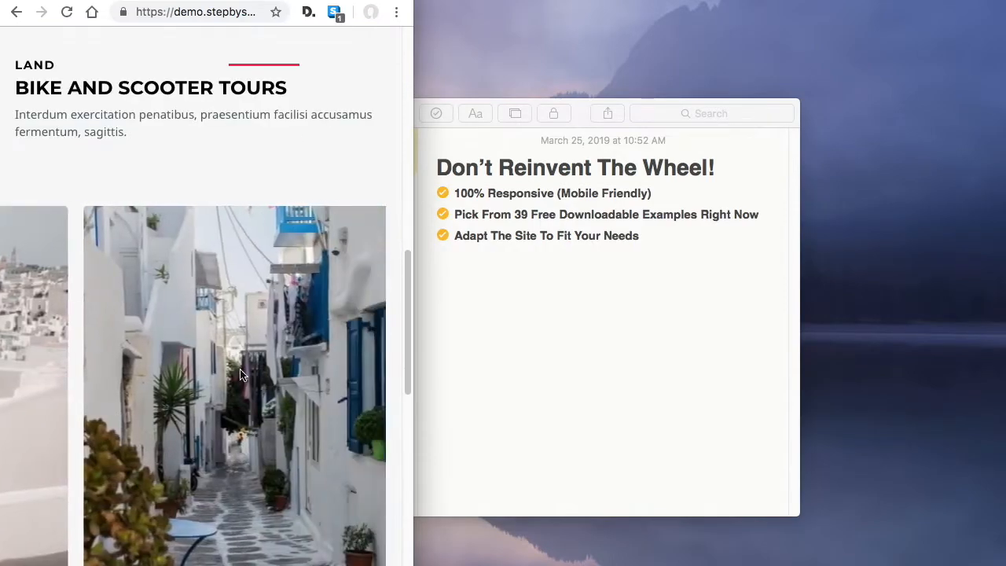
pyautogui.scroll(-2, 241, 375)
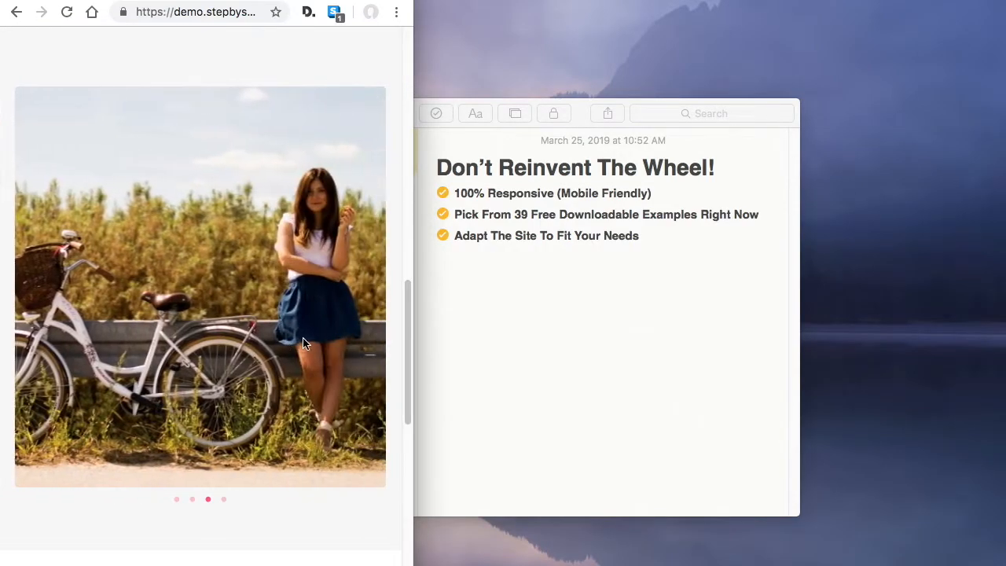
pyautogui.scroll(-7, 279, 337)
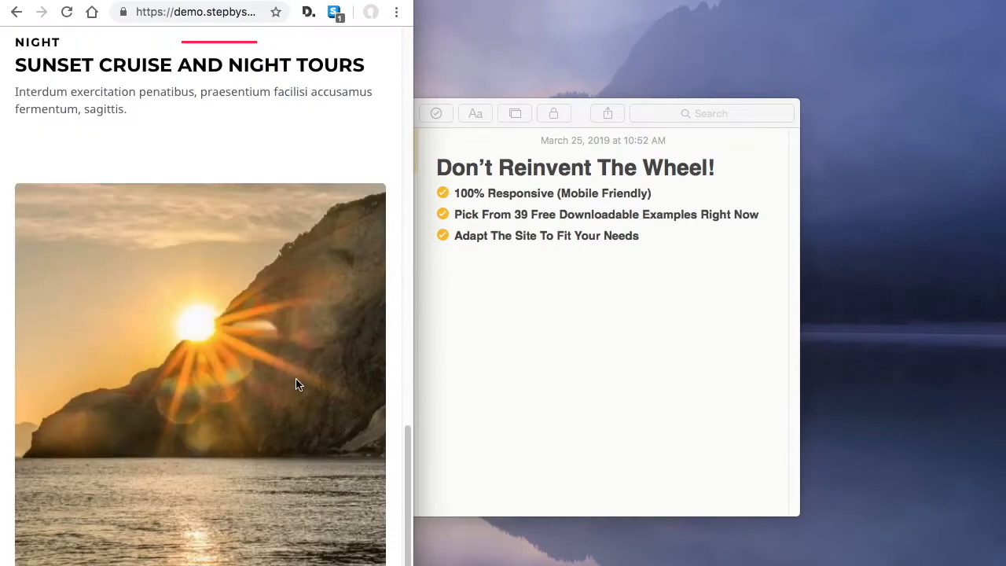
pyautogui.scroll(1, 262, 430)
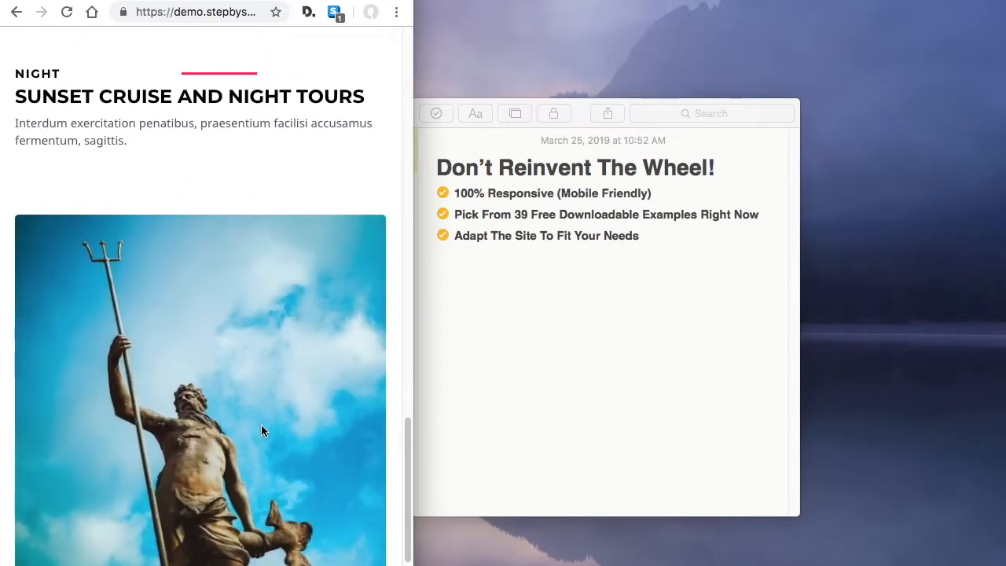
pyautogui.scroll(15, 262, 431)
# - Widen the browser window back to desktop width and review the three Gallery carousels
pyautogui.moveTo(414, 564); pyautogui.dragTo(997, 565)
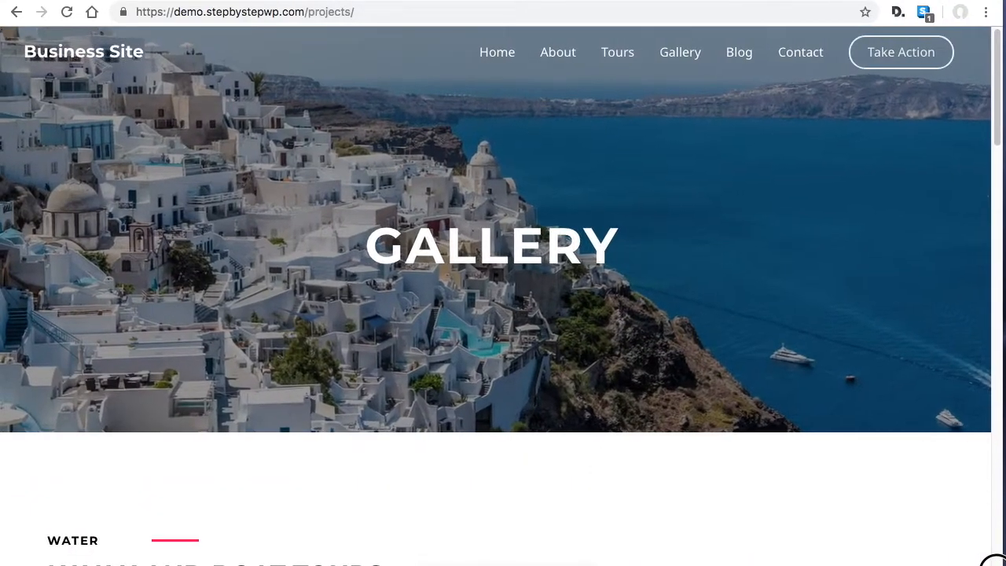
pyautogui.scroll(-10, 715, 390)
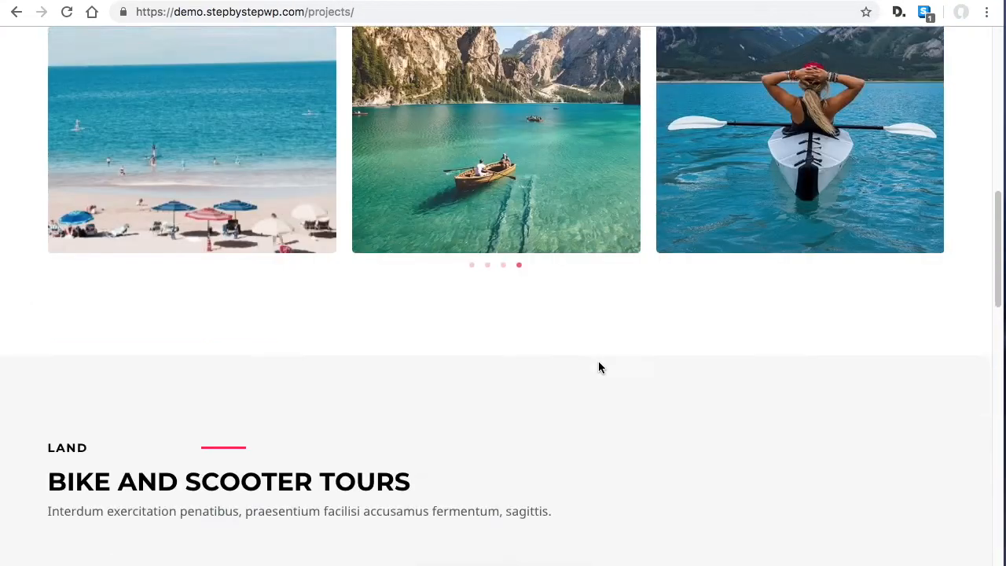
pyautogui.scroll(-9, 599, 367)
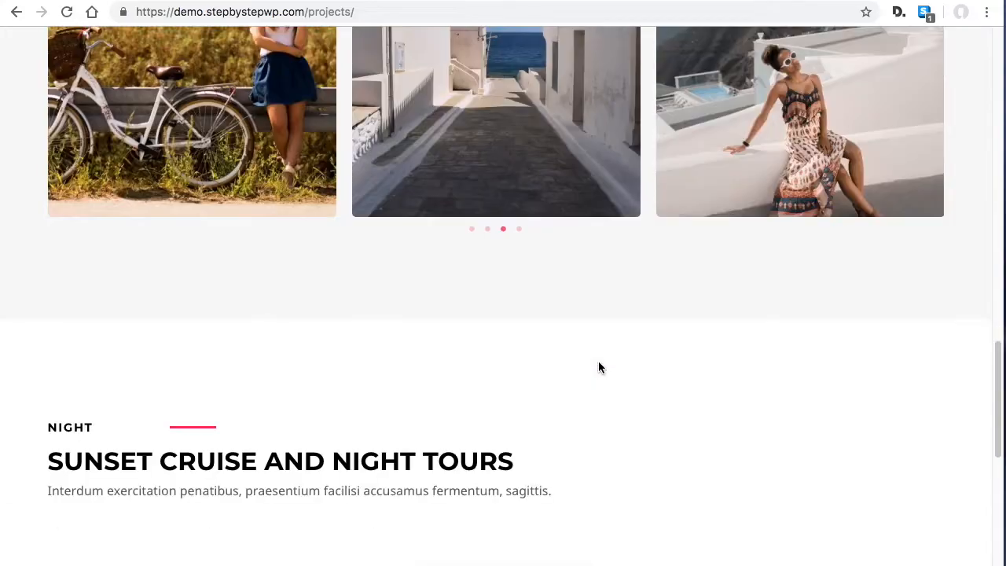
pyautogui.scroll(-5, 598, 367)
pyautogui.scroll(9, 598, 370)
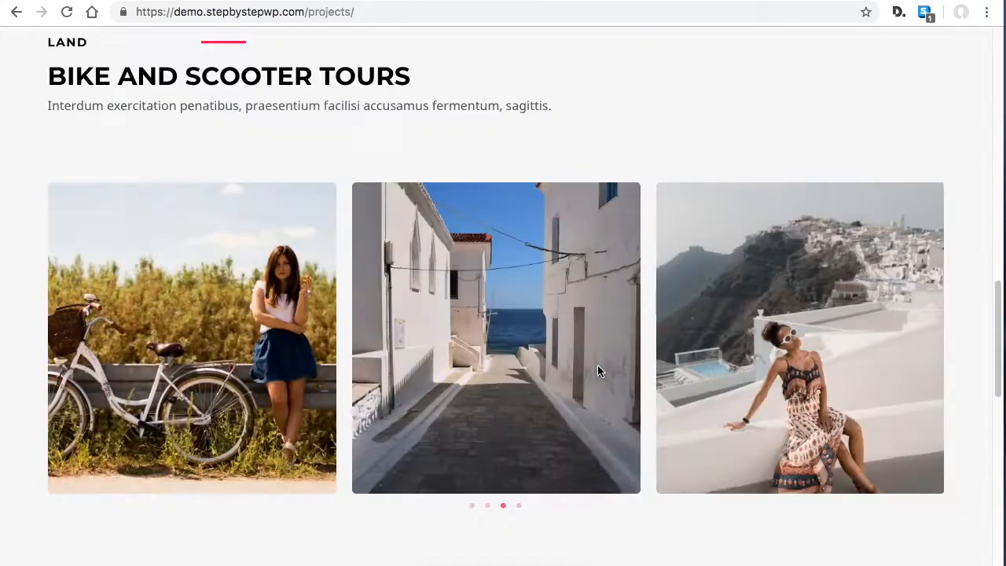
pyautogui.scroll(10, 597, 370)
pyautogui.scroll(3, 759, 264)
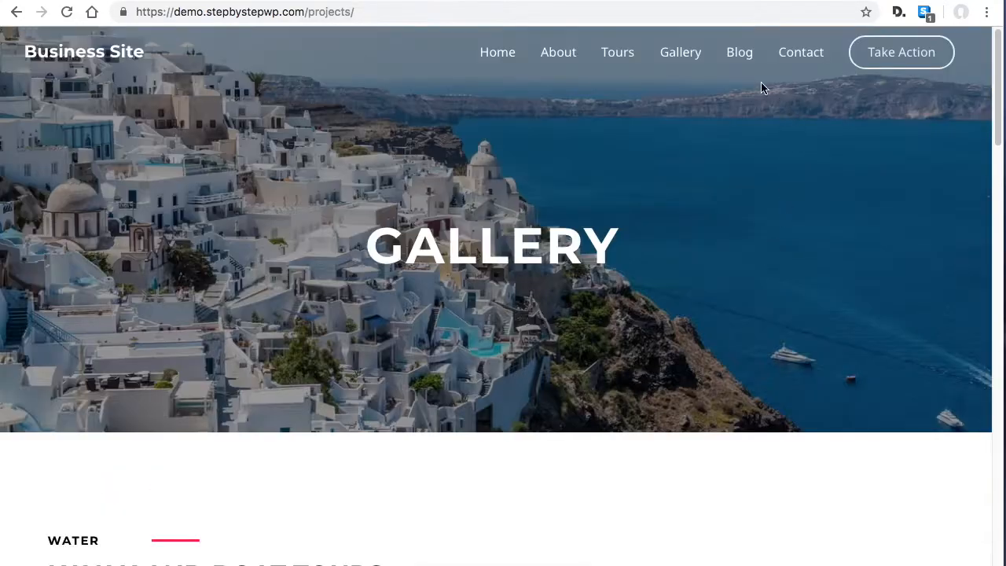
# - Open the site's Blog page and look over its posts and sidebar
pyautogui.click(734, 57)
pyautogui.scroll(-10, 521, 325)
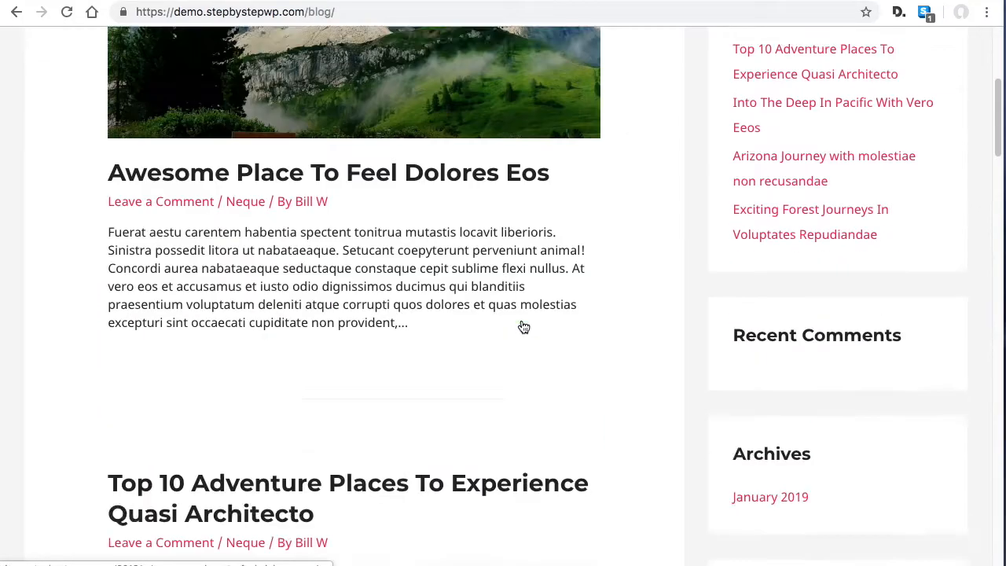
pyautogui.scroll(10, 514, 353)
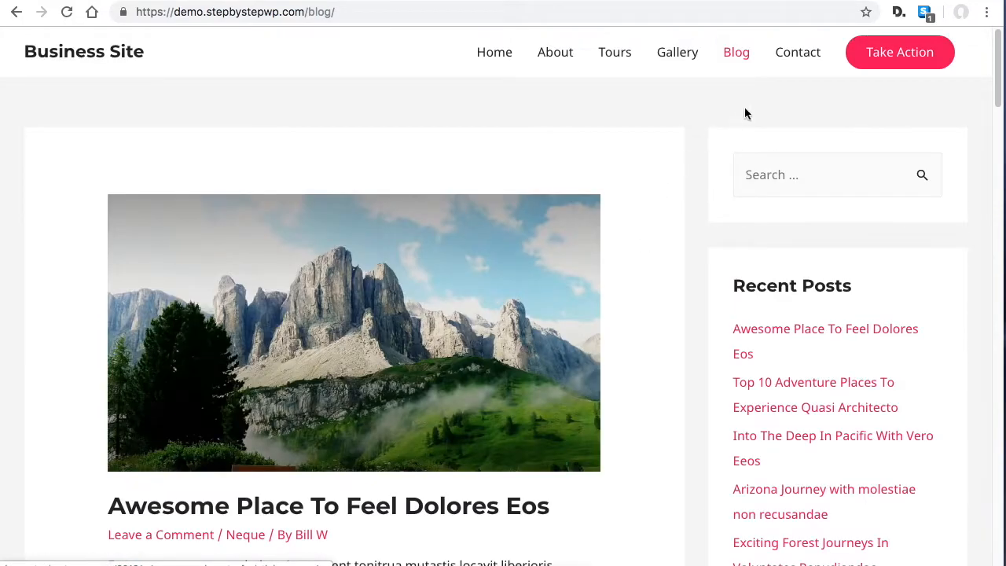
# - Browse the free Astra Sites starter templates in the WordPress admin
pyautogui.scroll(-8, 450, 474)
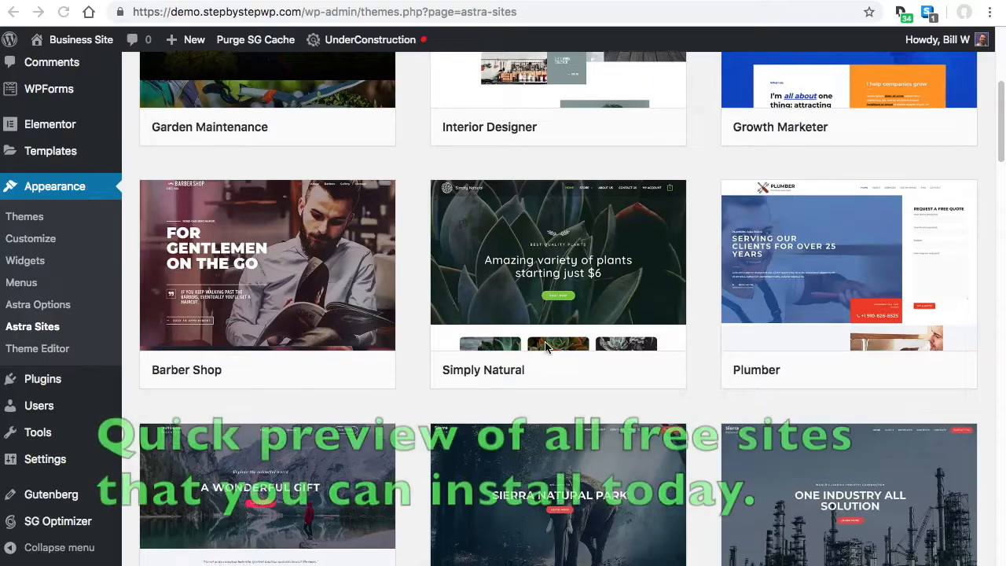
pyautogui.scroll(-10, 539, 348)
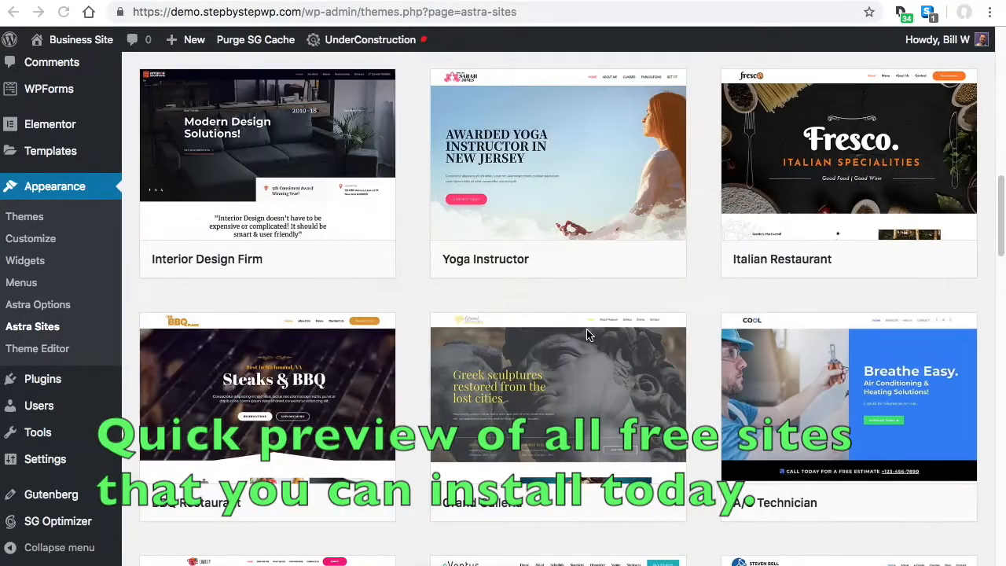
pyautogui.scroll(-9, 598, 330)
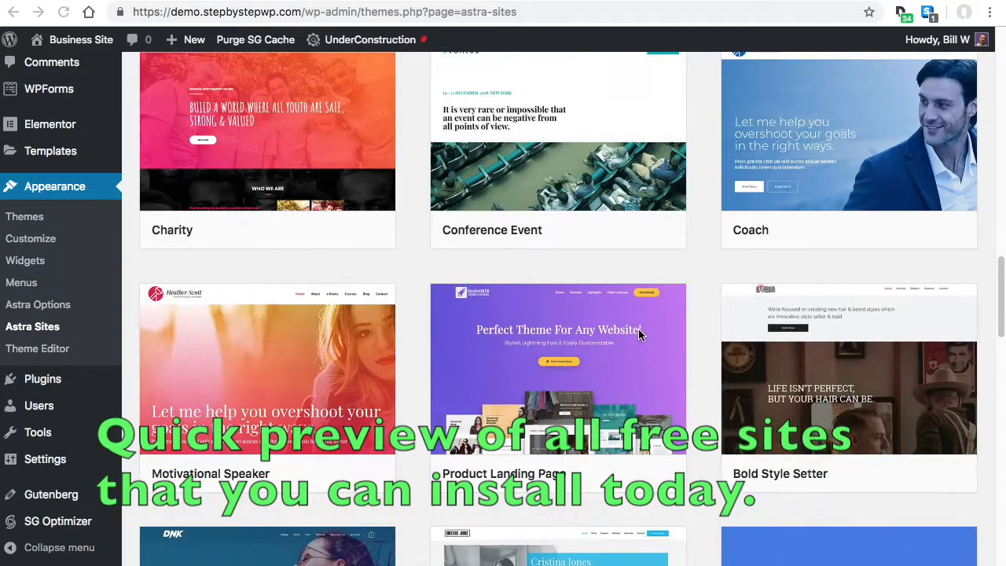
pyautogui.scroll(-10, 638, 334)
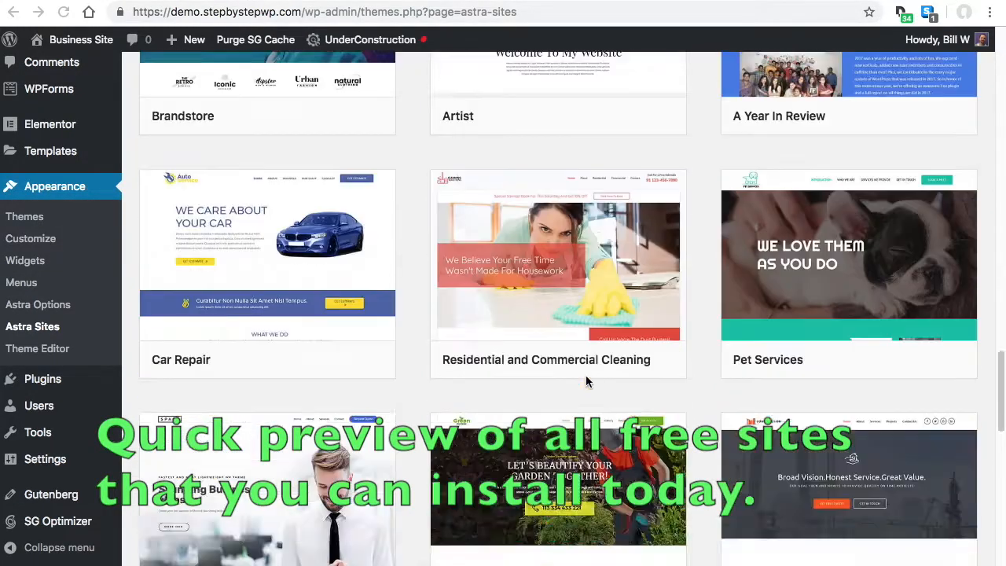
pyautogui.scroll(-10, 586, 381)
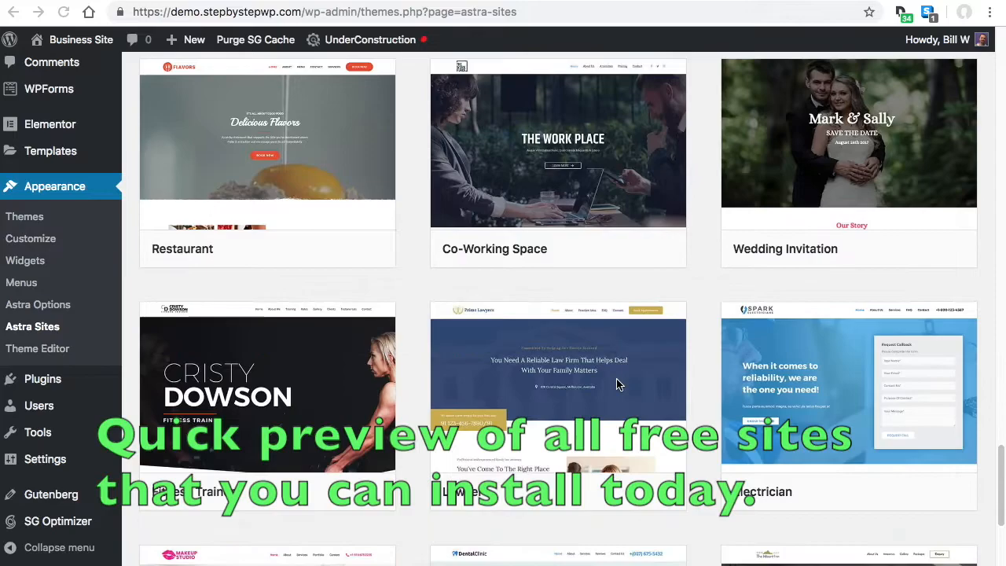
pyautogui.scroll(20, 617, 384)
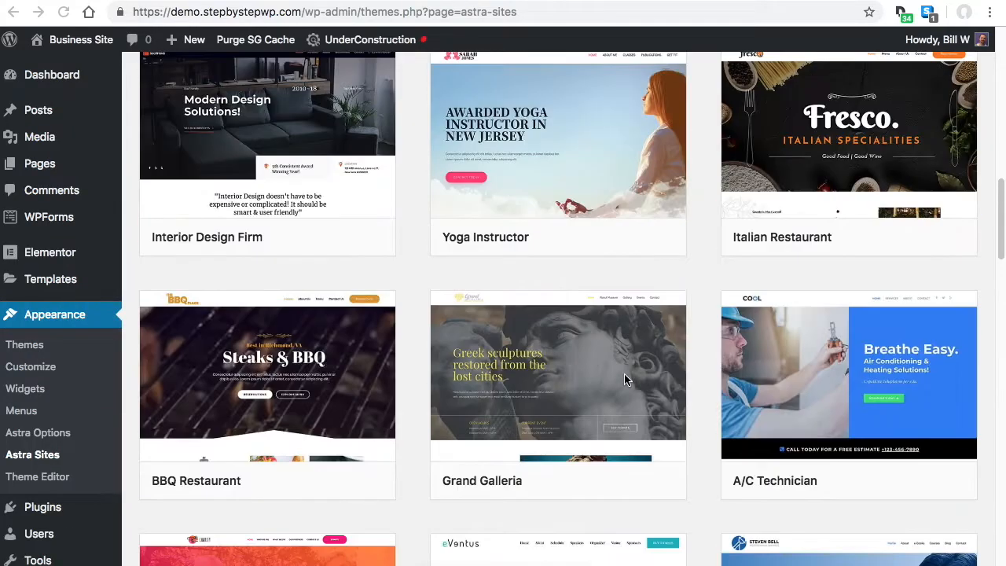
pyautogui.scroll(10, 625, 373)
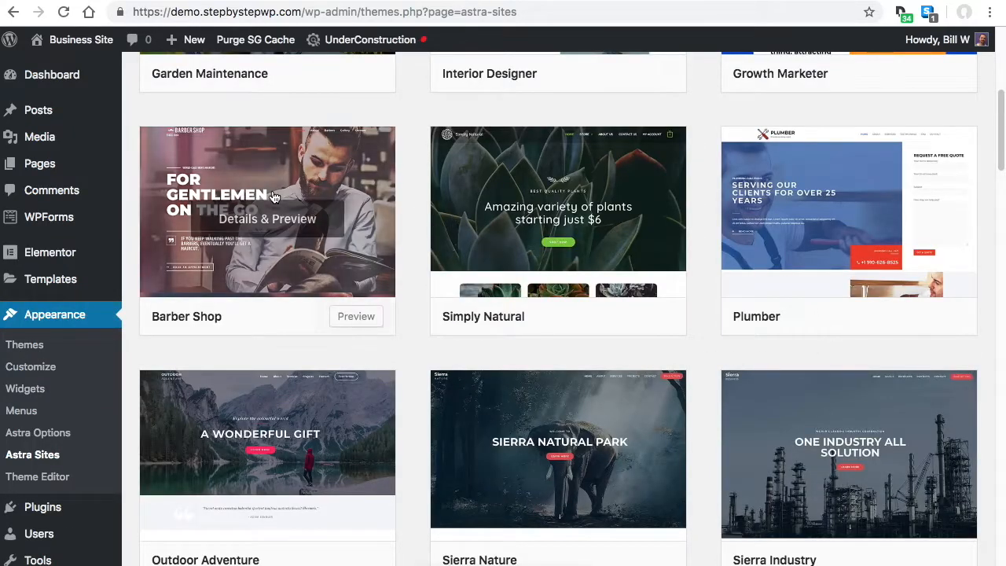
# - Preview the Barber Shop starter template, look through its About, Barbers and Gallery pages, and close the preview
pyautogui.click(298, 210)
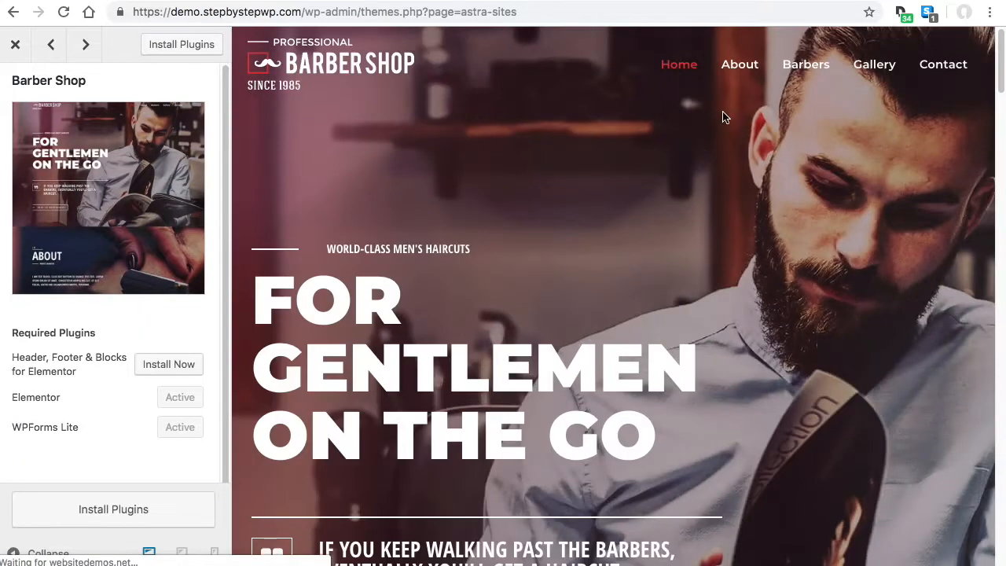
pyautogui.click(747, 69)
pyautogui.click(809, 66)
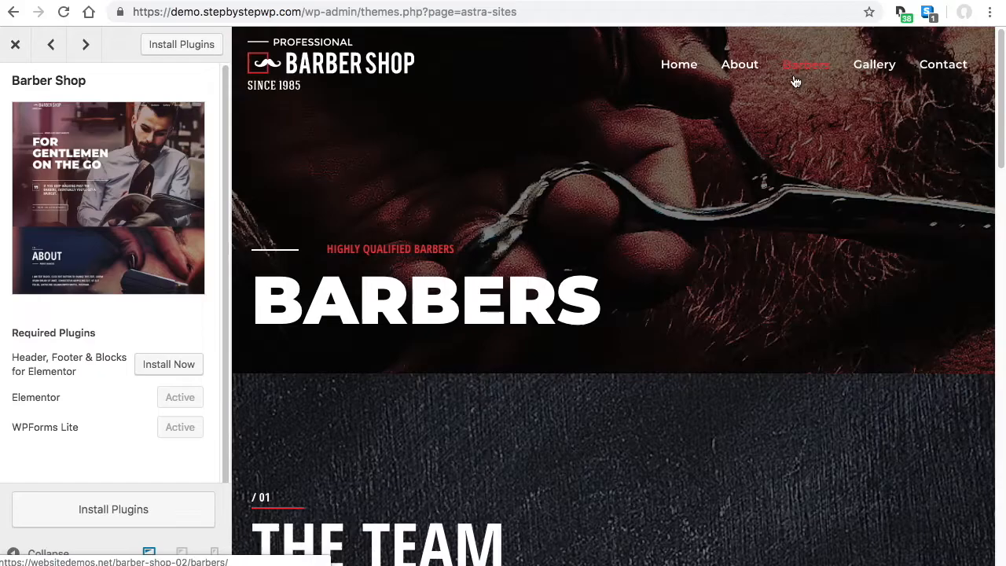
pyautogui.click(877, 66)
pyautogui.scroll(-8, 662, 413)
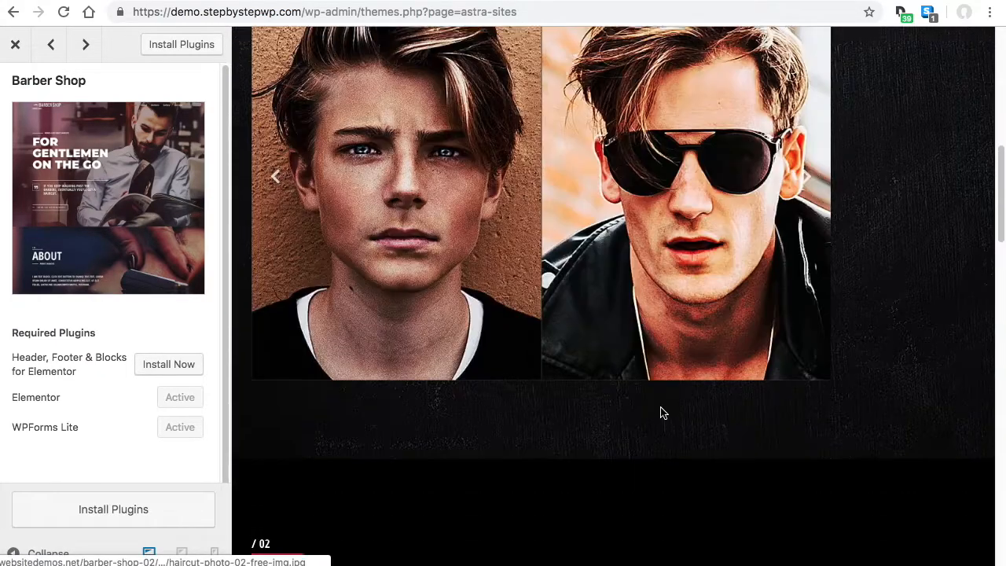
pyautogui.scroll(5, 663, 413)
pyautogui.click(15, 44)
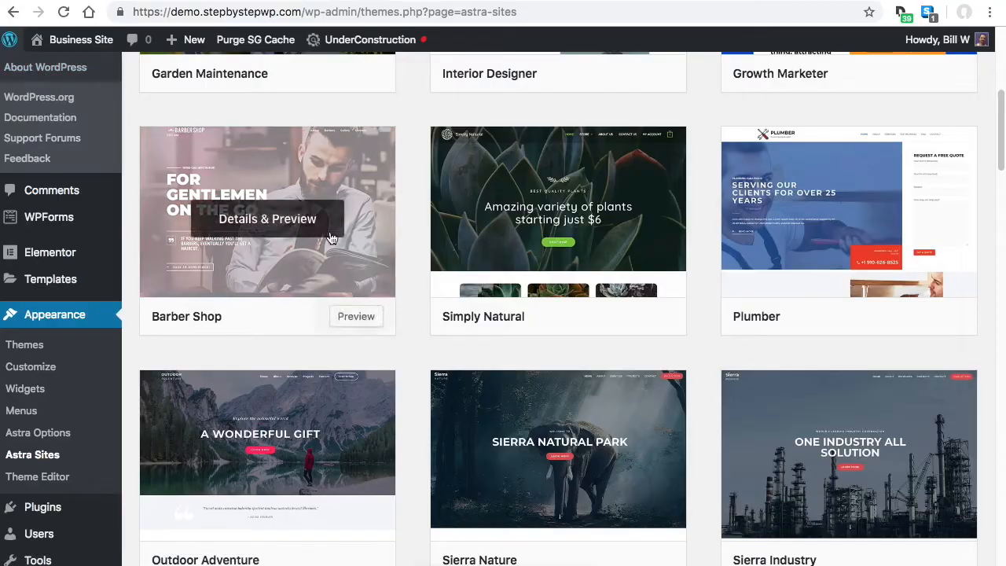
# - Preview the Outdoor Adventure starter template, look over its home page, and return to the template list
pyautogui.scroll(-2, 552, 337)
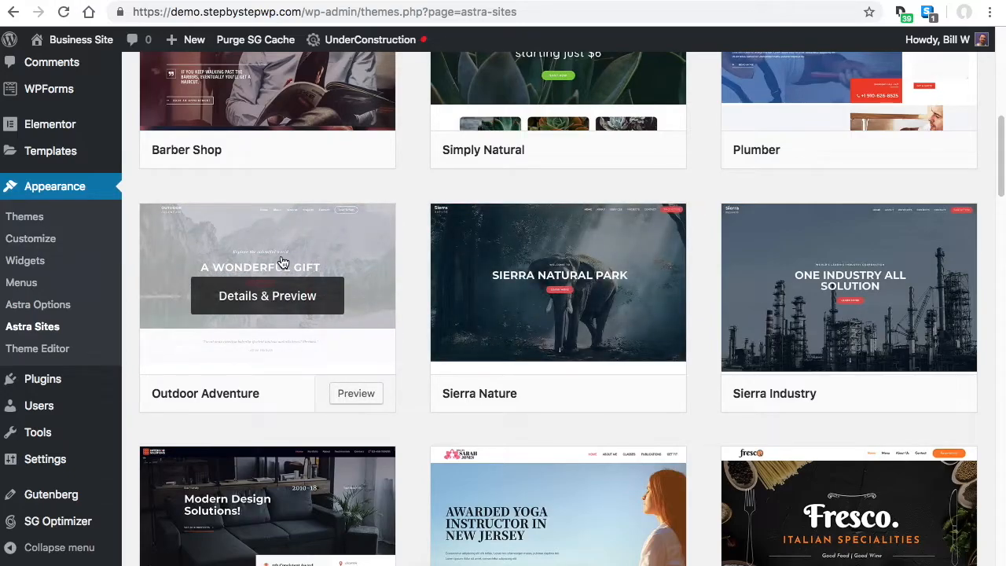
pyautogui.click(286, 283)
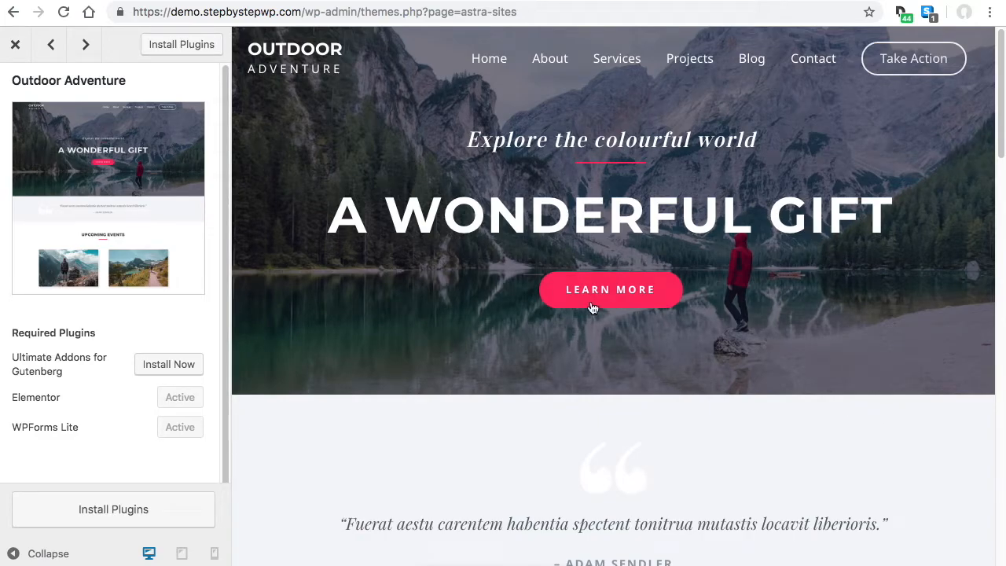
pyautogui.scroll(-10, 858, 462)
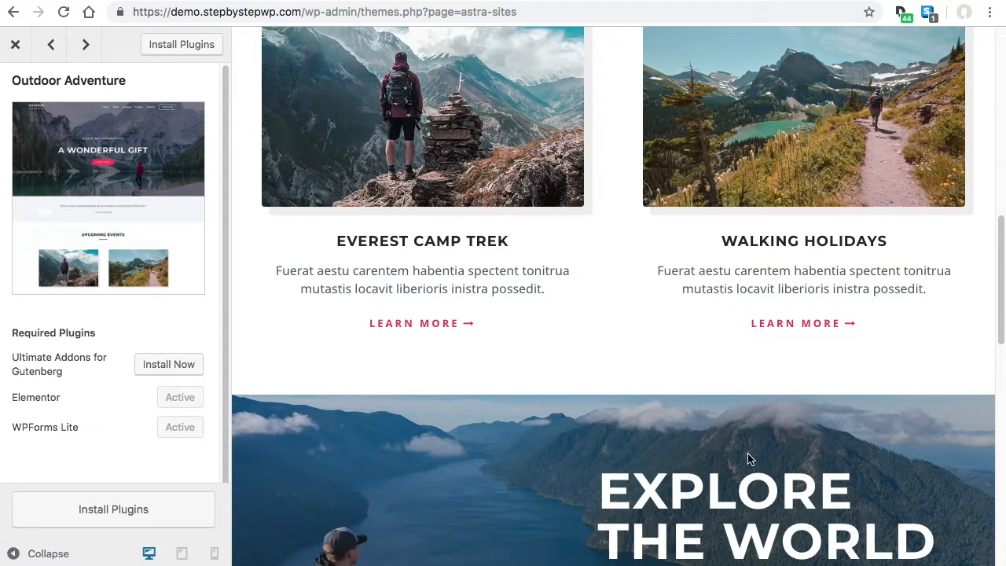
pyautogui.scroll(6, 422, 165)
pyautogui.click(15, 44)
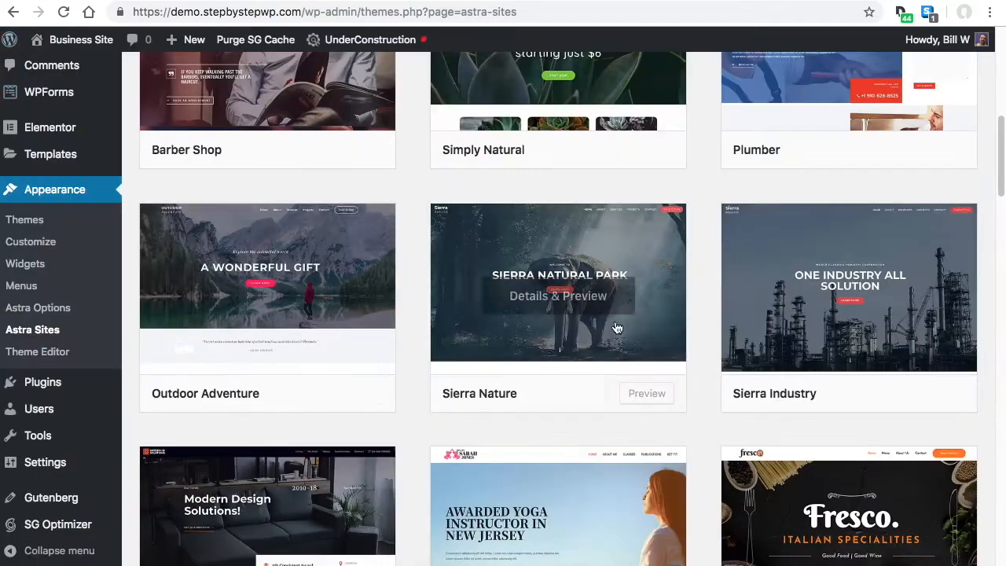
pyautogui.scroll(-3, 784, 364)
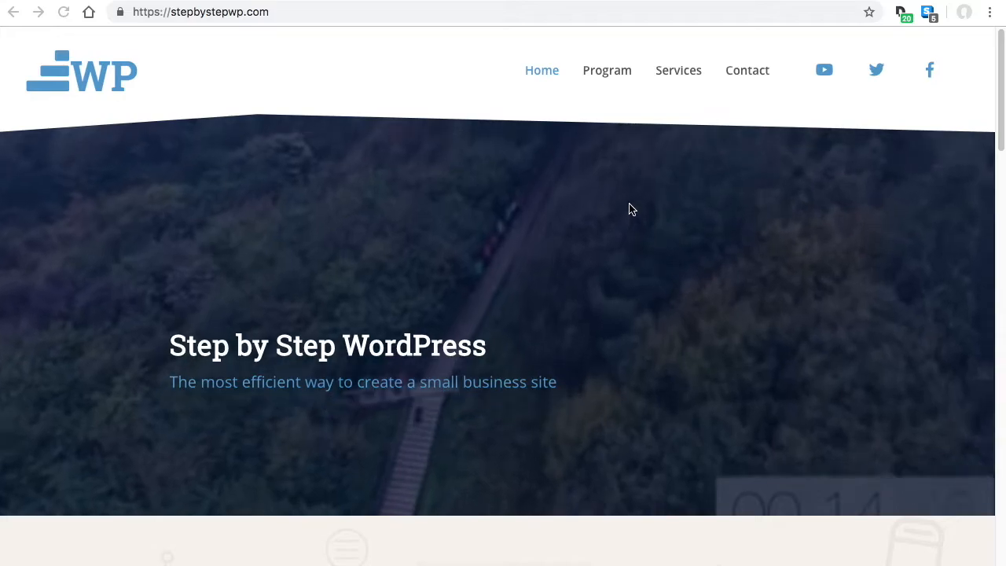
# - Highlight the stepbystepwp.com address and find the Website Hosting - SiteGround section on the home page
pyautogui.click(295, 13)
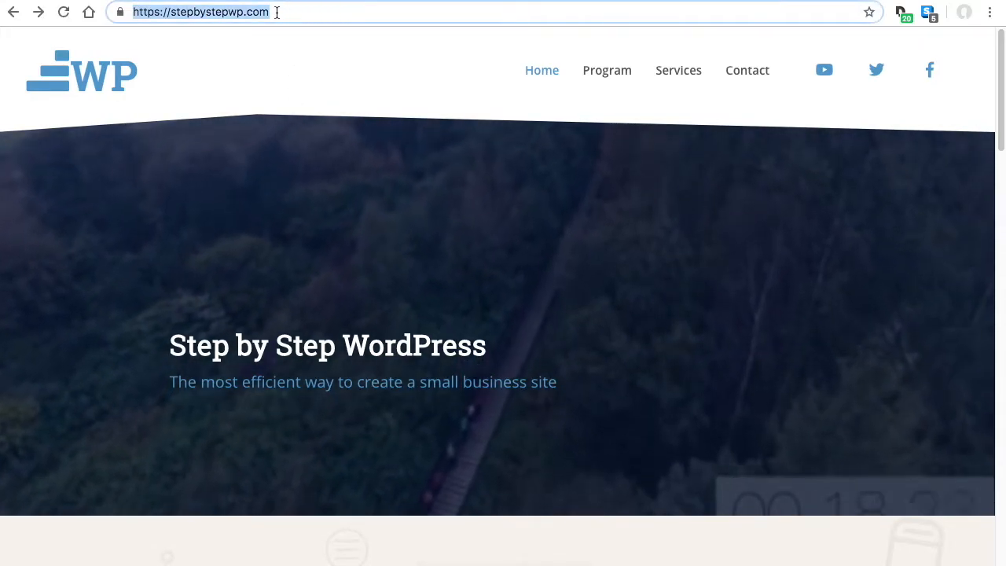
pyautogui.click(279, 12)
pyautogui.moveTo(171, 11); pyautogui.dragTo(285, 13)
pyautogui.click(285, 13)
pyautogui.scroll(-7, 696, 283)
pyautogui.scroll(-10, 684, 274)
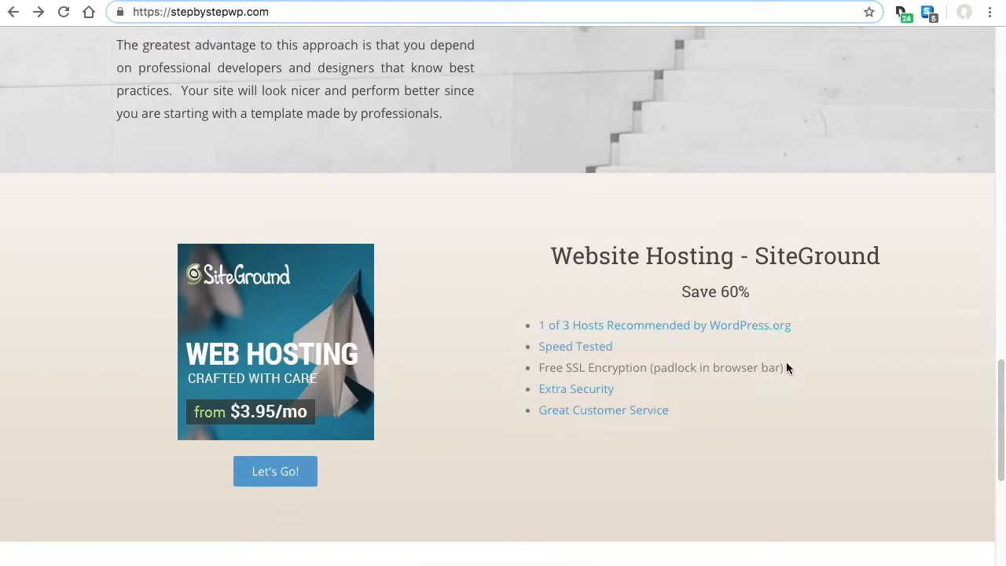
# - Review the hosts recommended on WordPress.org's hosting page and return to stepbystepwp.com
pyautogui.click(748, 329)
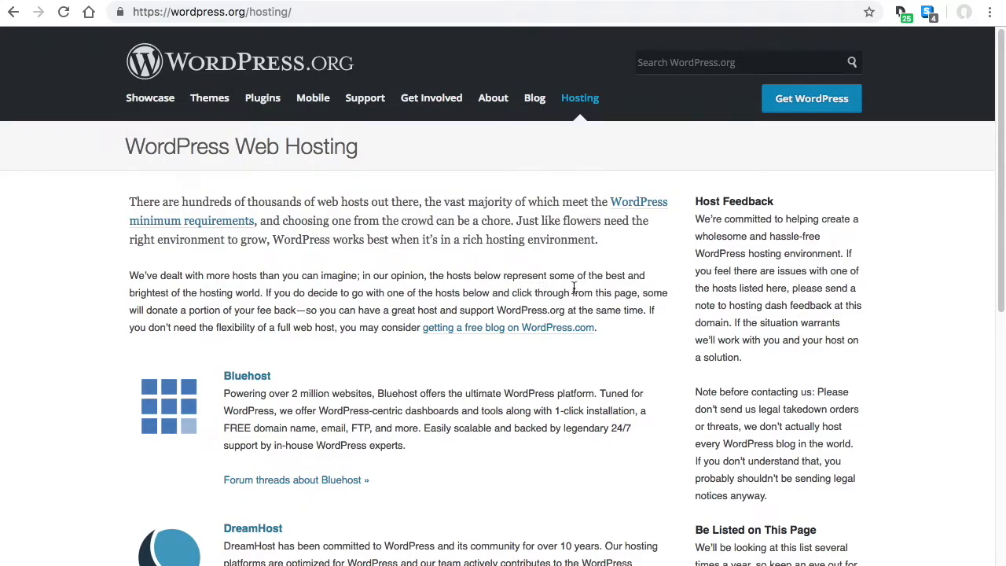
pyautogui.scroll(-5, 528, 307)
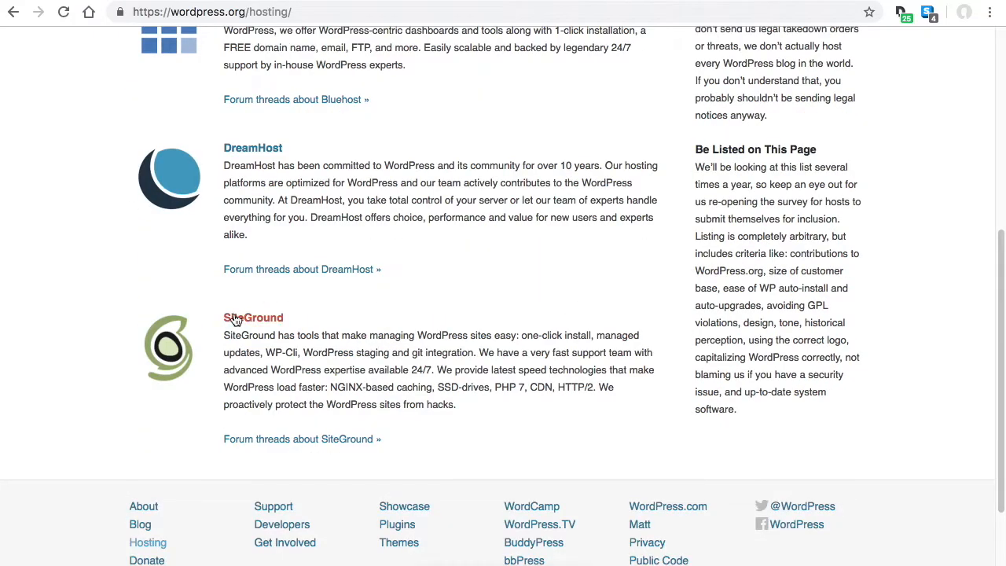
pyautogui.scroll(3, 540, 371)
pyautogui.scroll(1, 540, 373)
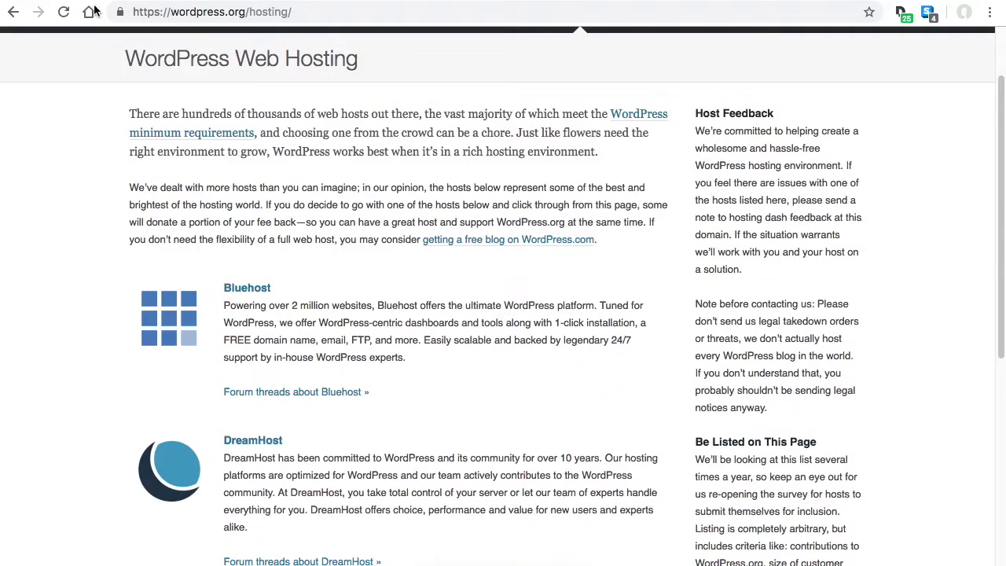
pyautogui.click(15, 16)
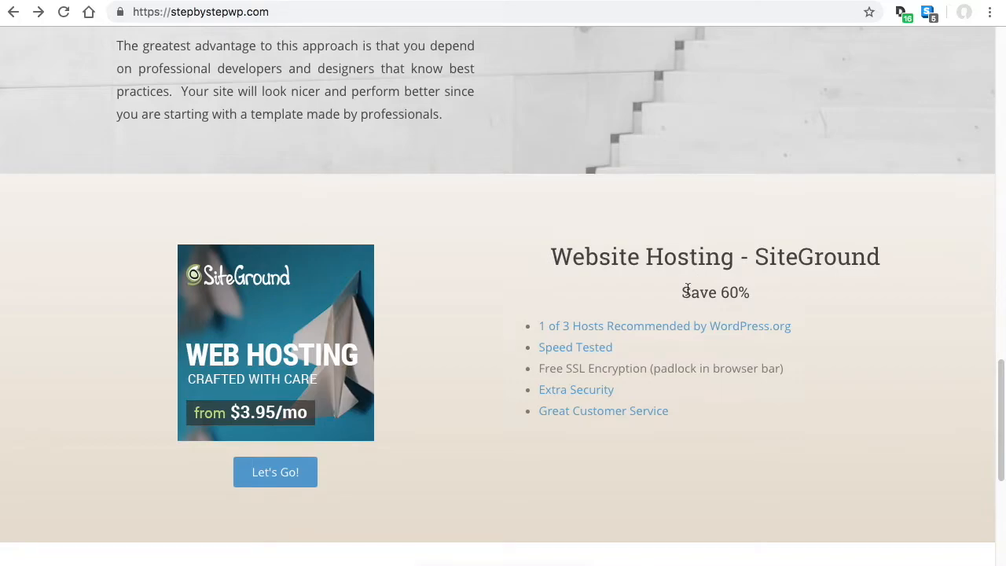
# - Open SiteGround from the hosting banner and bring up its Web Hosting plans for comparison
pyautogui.click(297, 329)
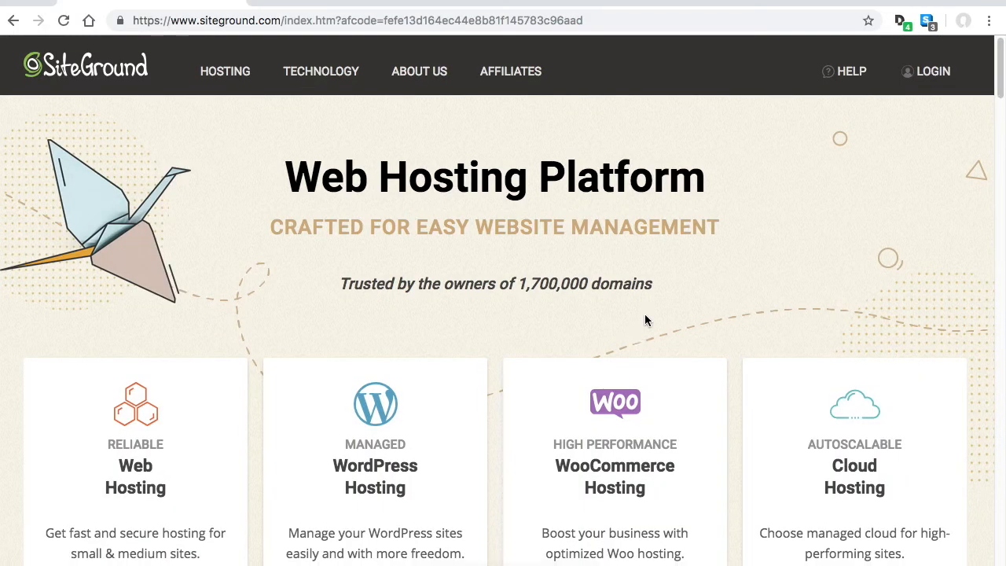
pyautogui.scroll(-2, 644, 319)
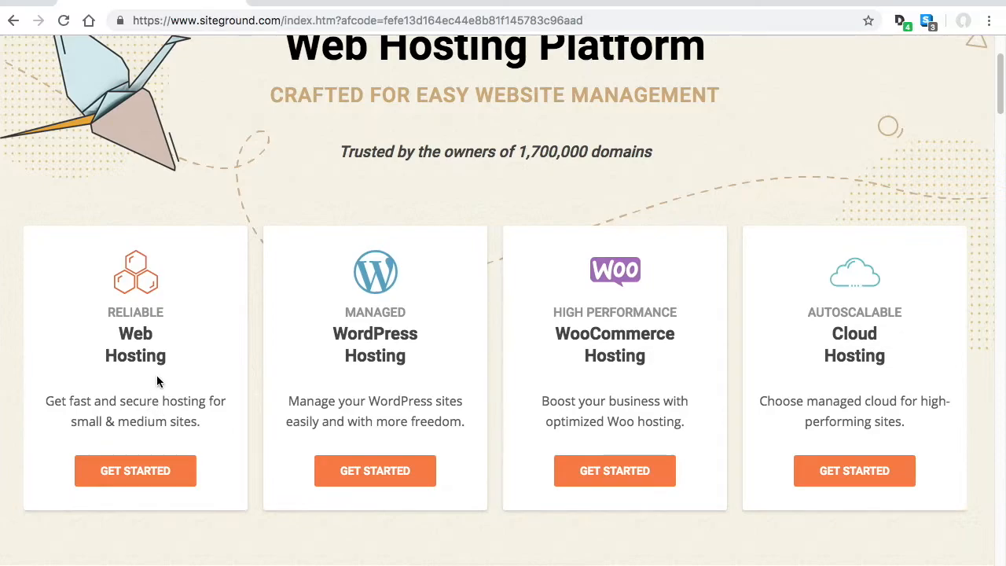
pyautogui.click(144, 471)
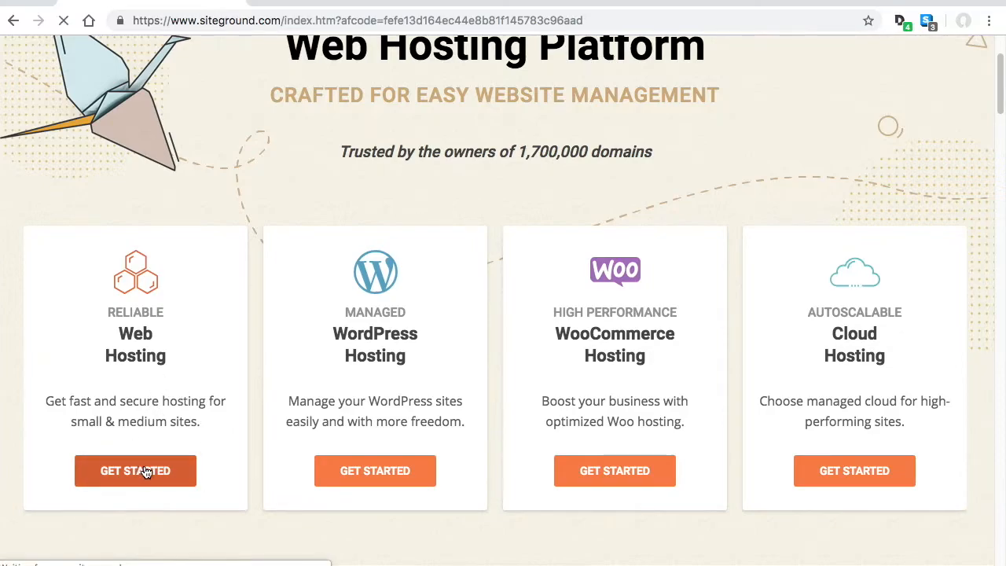
pyautogui.scroll(-2, 645, 322)
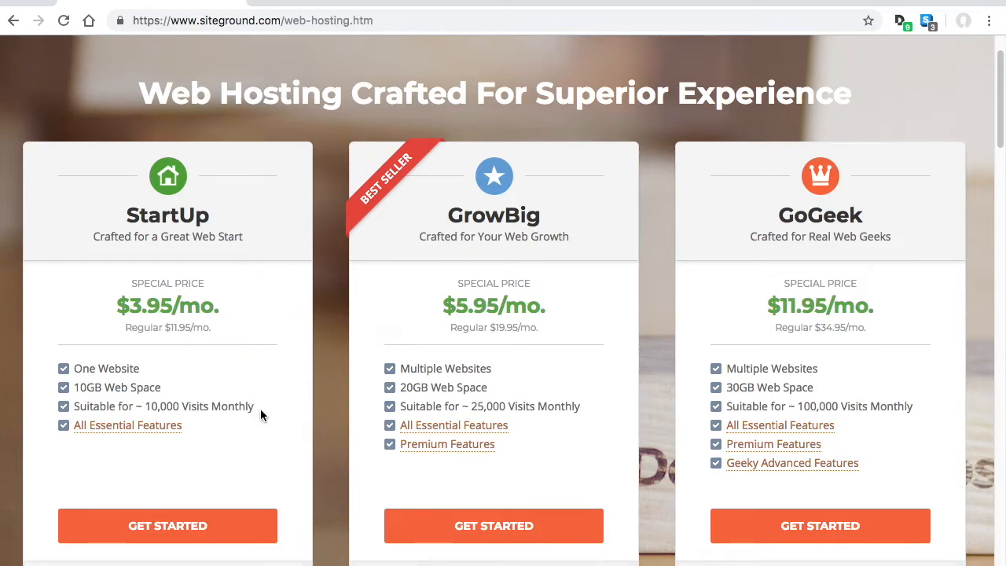
pyautogui.scroll(-1, 262, 410)
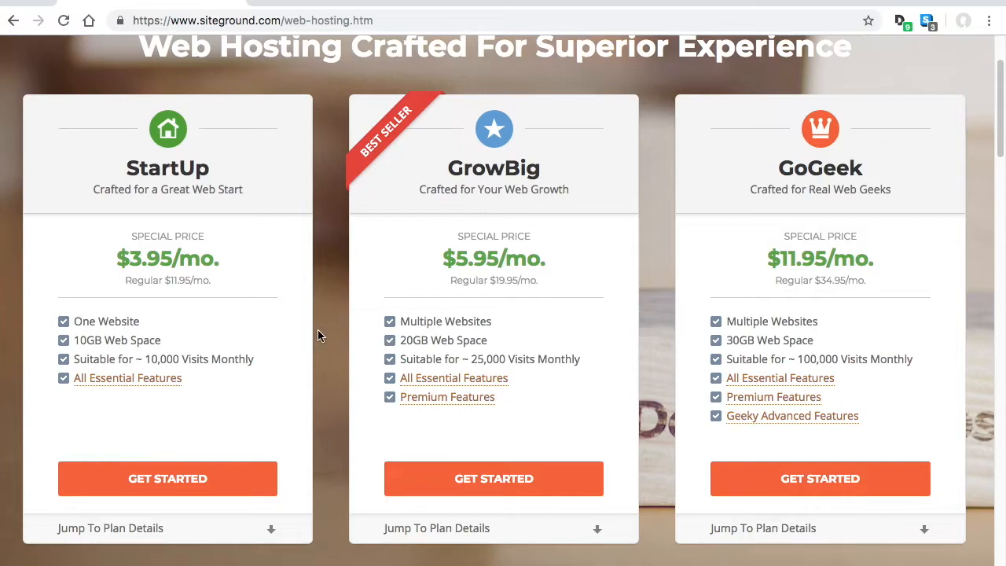
# - Choose the StartUp hosting plan and submit learnwpomaha.com as the new domain to register
pyautogui.click(207, 481)
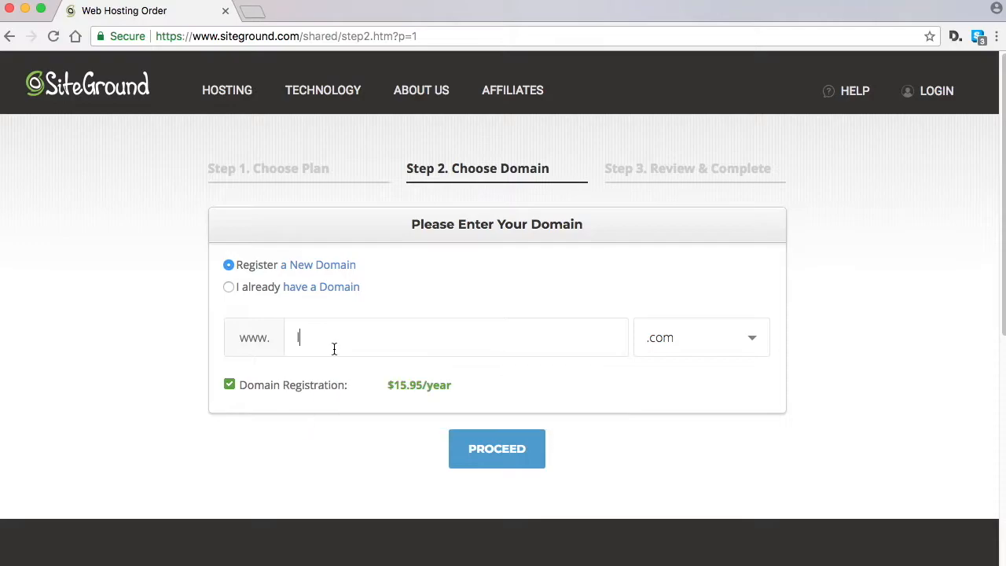
pyautogui.write('earnwpomaha')
pyautogui.click(507, 455)
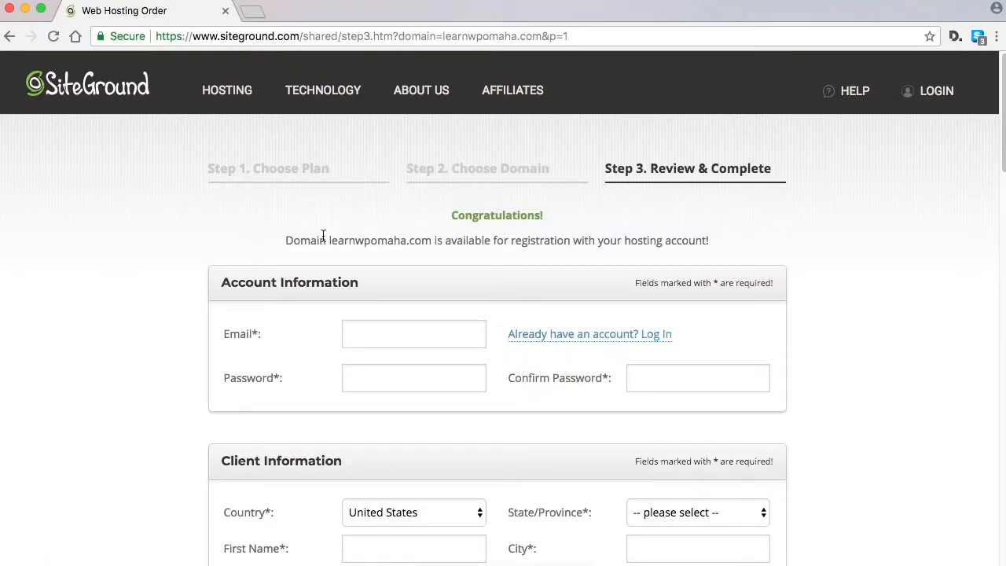
# - Review the order form's account and client fields, the hosting plan, data center and period, and the extra services
pyautogui.scroll(-1, 860, 259)
pyautogui.scroll(-5, 854, 374)
pyautogui.scroll(2, 854, 375)
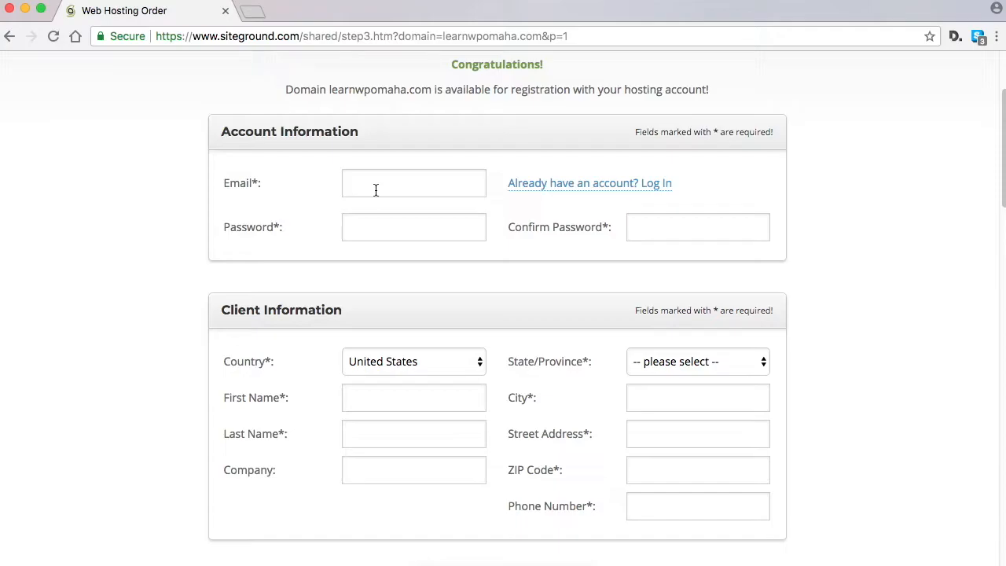
pyautogui.scroll(-10, 843, 370)
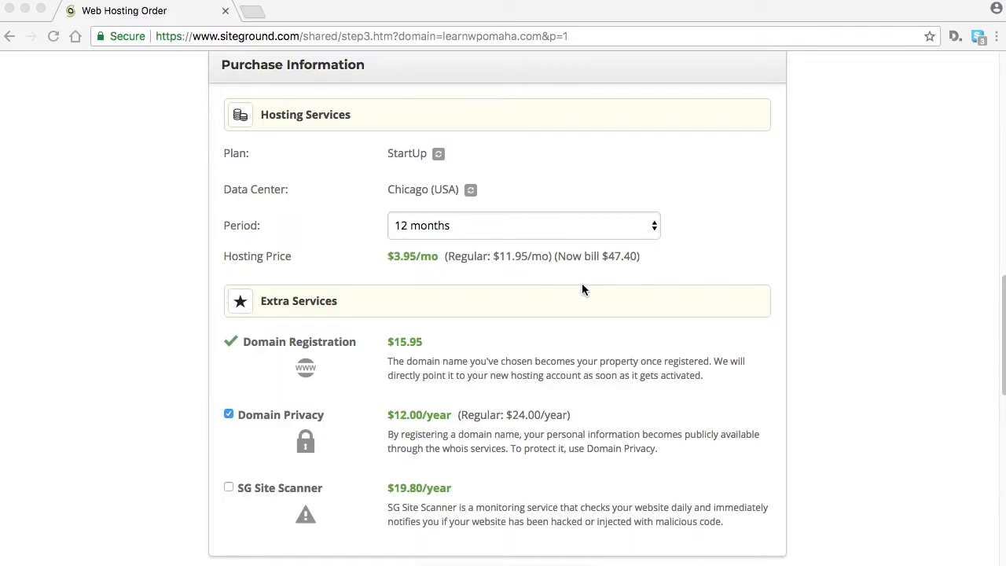
pyautogui.scroll(-2, 692, 350)
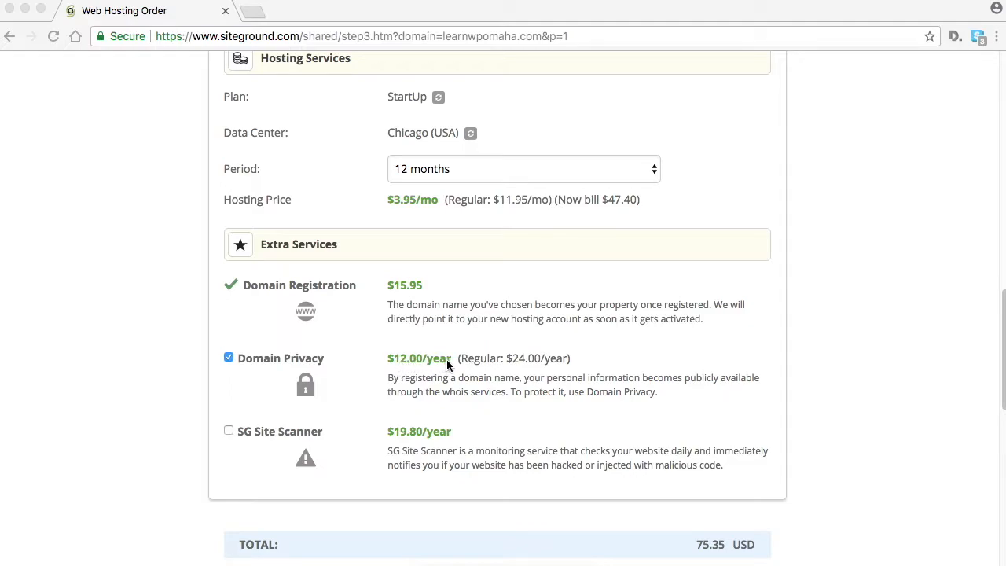
# - Add the SG Site Scanner extra to the order to see its effect on the total, and remove it again
pyautogui.click(227, 431)
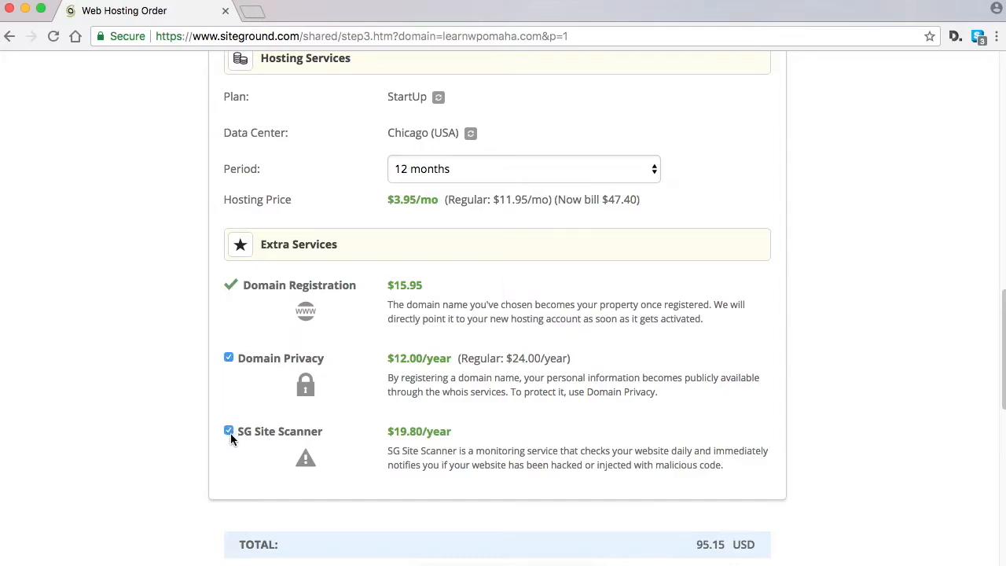
pyautogui.click(229, 431)
pyautogui.scroll(-1, 616, 393)
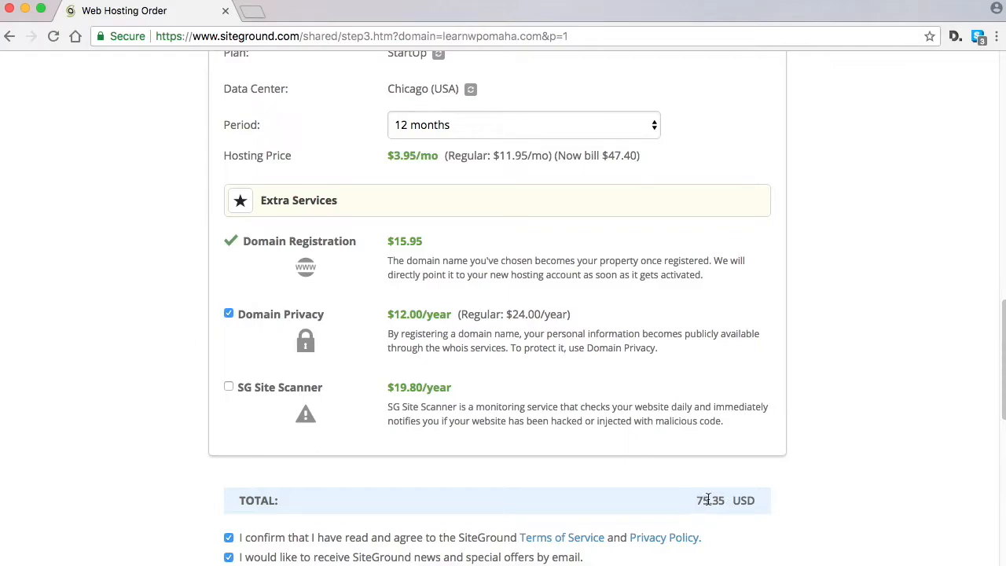
# - Opt out of SiteGround news and special offers by email, and submit the hosting order for payment
pyautogui.scroll(-2, 685, 431)
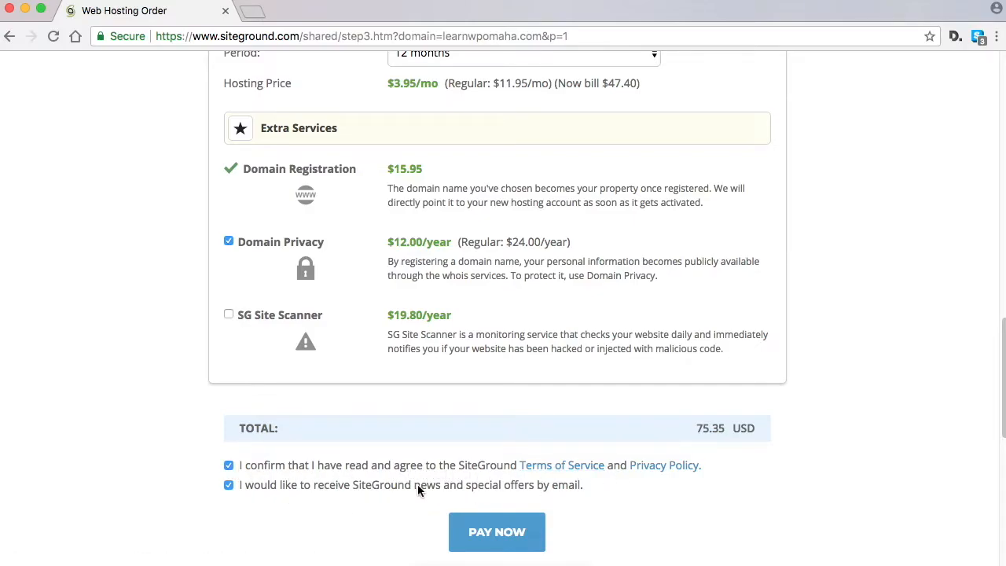
pyautogui.click(229, 485)
pyautogui.scroll(-1, 695, 458)
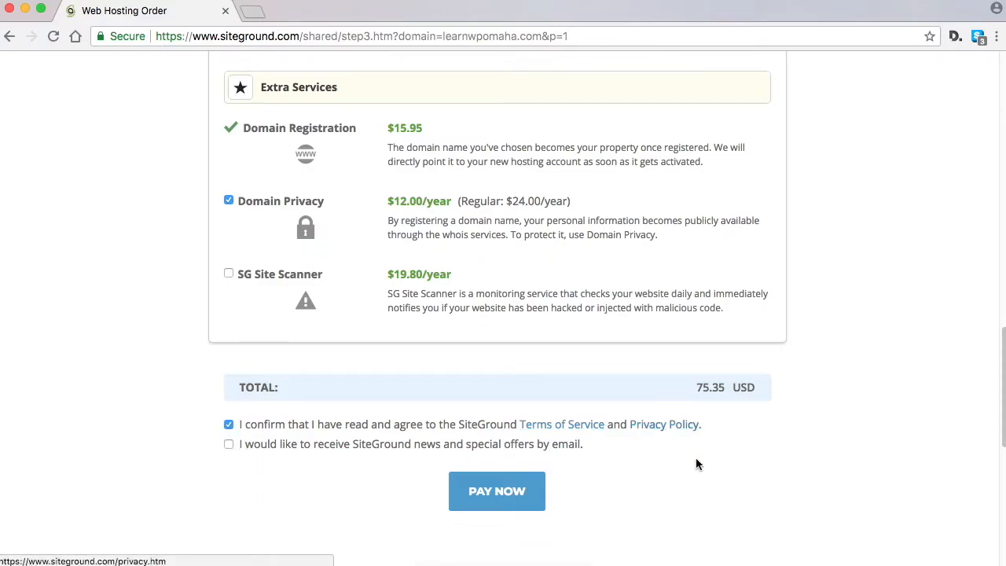
pyautogui.click(229, 445)
pyautogui.click(503, 498)
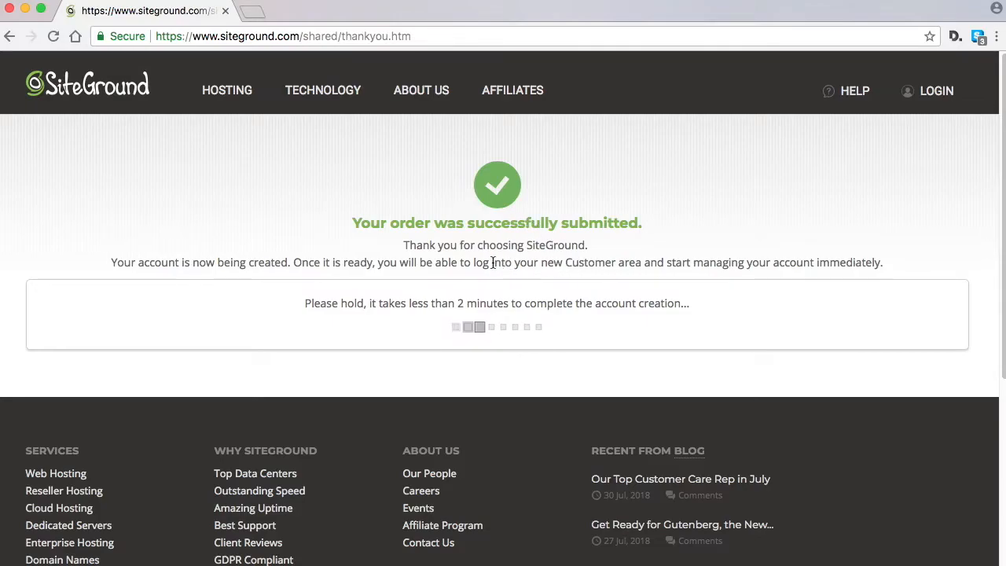
# - Begin setting up the new hosting account by starting a new website with WordPress as the software to install
pyautogui.click(505, 336)
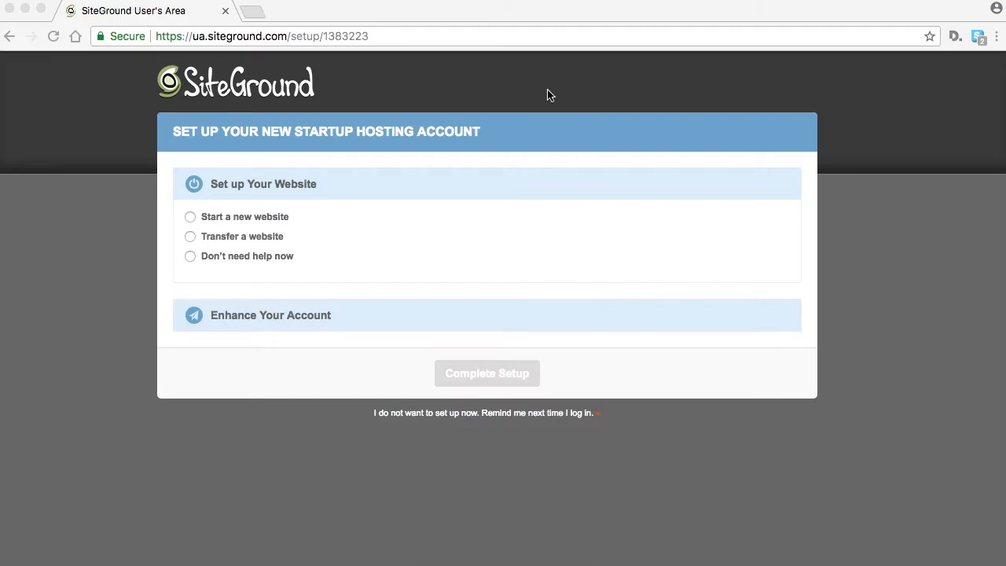
pyautogui.click(190, 220)
pyautogui.click(192, 219)
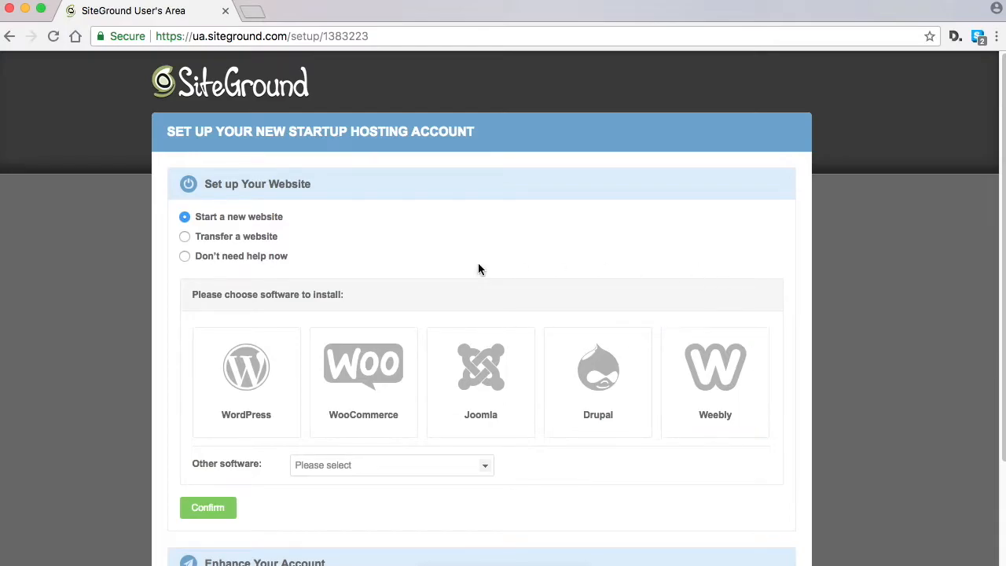
pyautogui.click(242, 379)
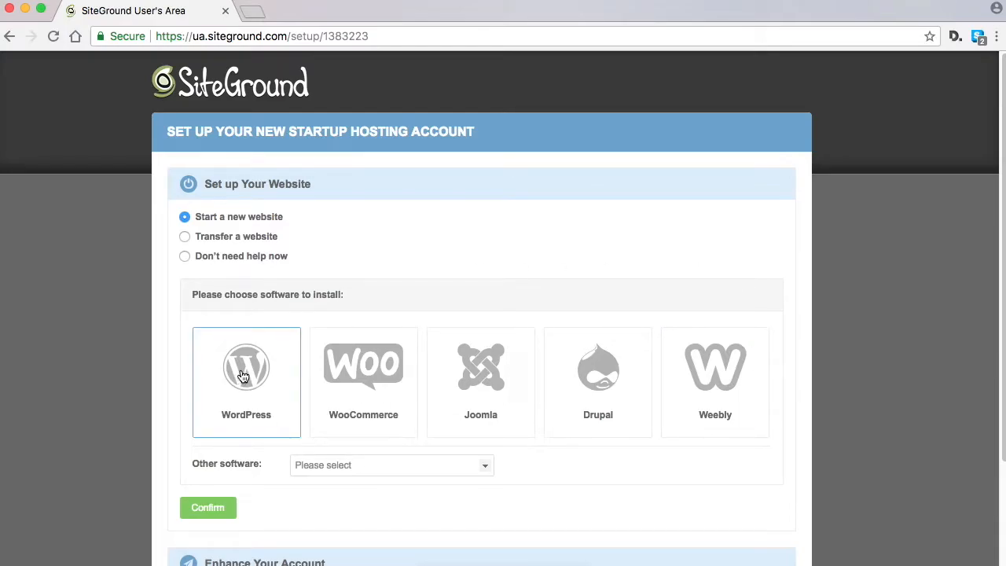
# - Fill in the WordPress admin email, username and password with its repetition, and confirm the installation request
pyautogui.scroll(-3, 777, 208)
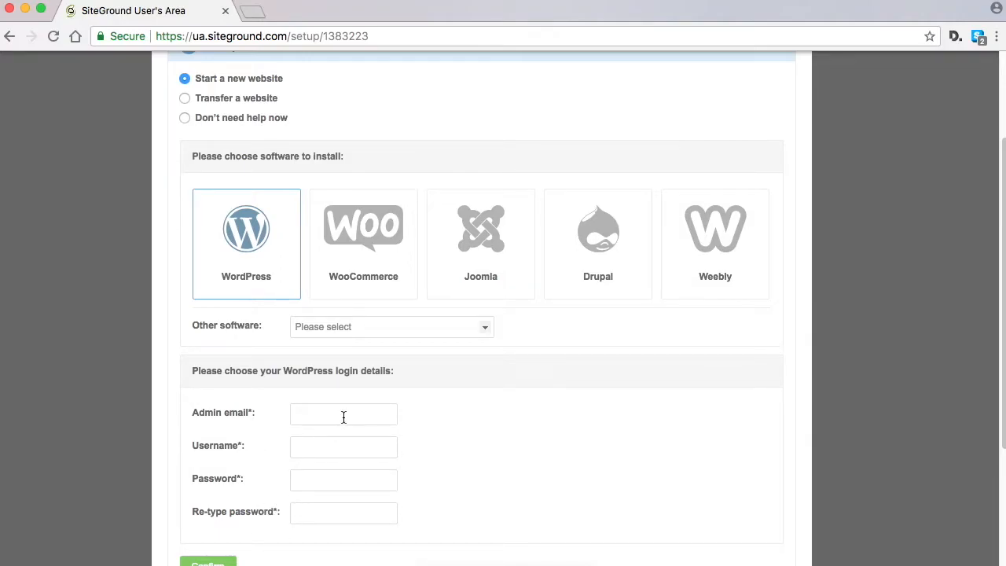
pyautogui.scroll(-2, 601, 391)
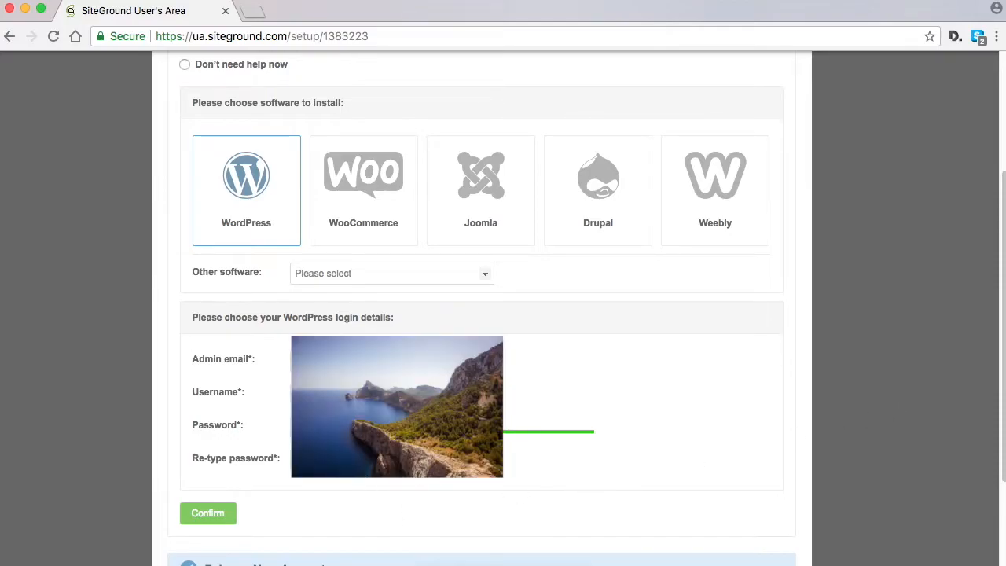
pyautogui.click(215, 515)
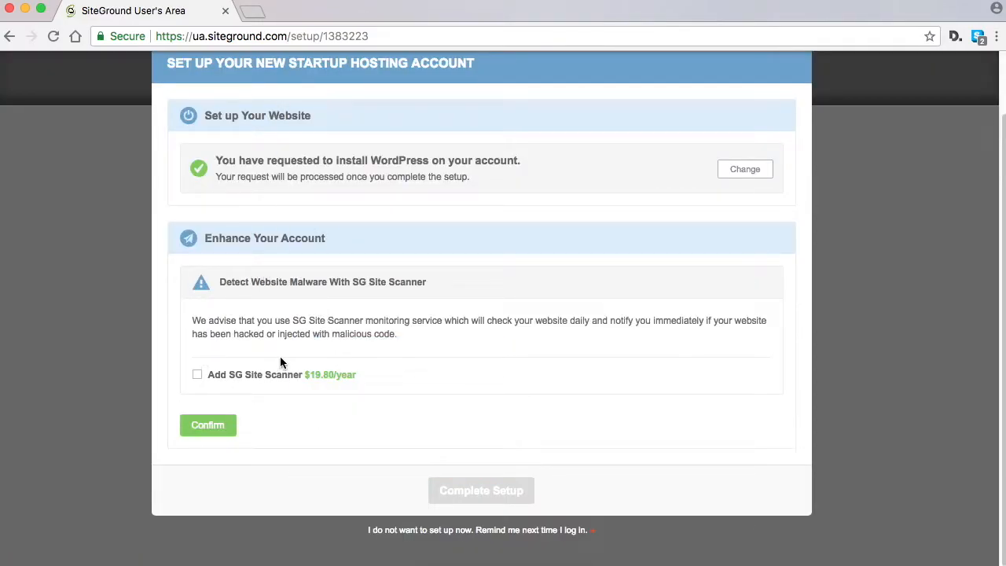
# - Confirm no account enhancements, leaving out SG Site Scanner, complete the hosting setup and proceed to the customer area
pyautogui.click(224, 426)
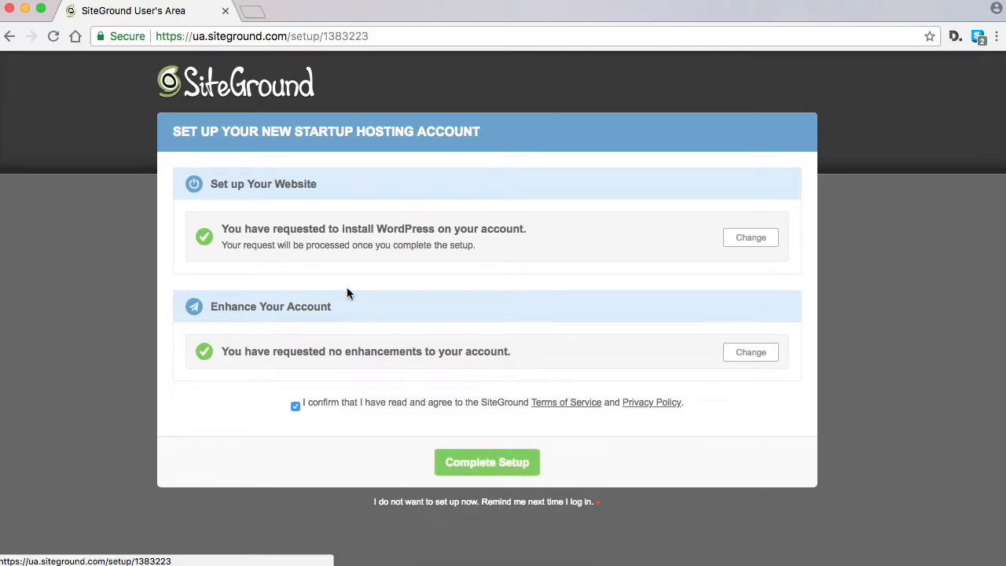
pyautogui.click(506, 465)
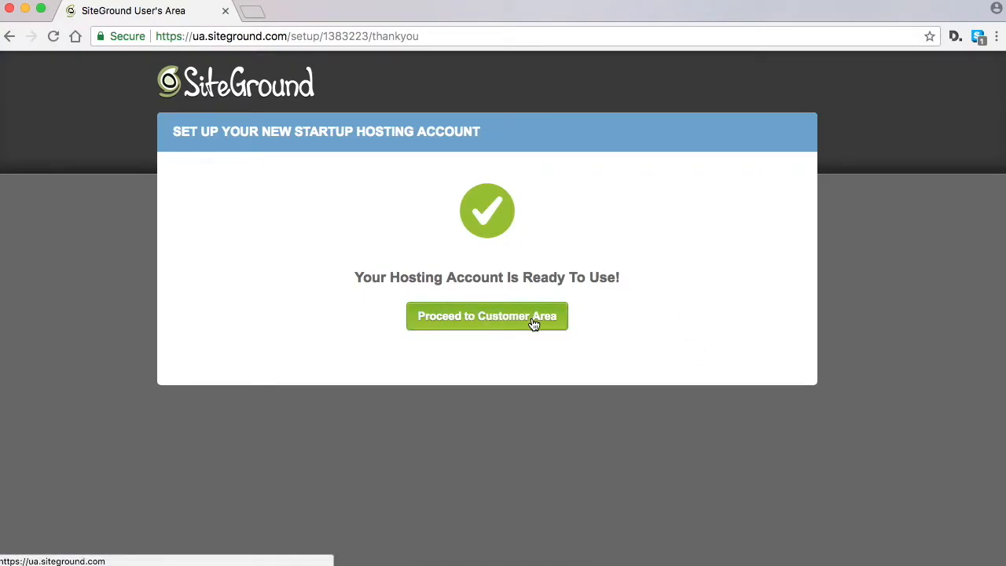
pyautogui.click(507, 320)
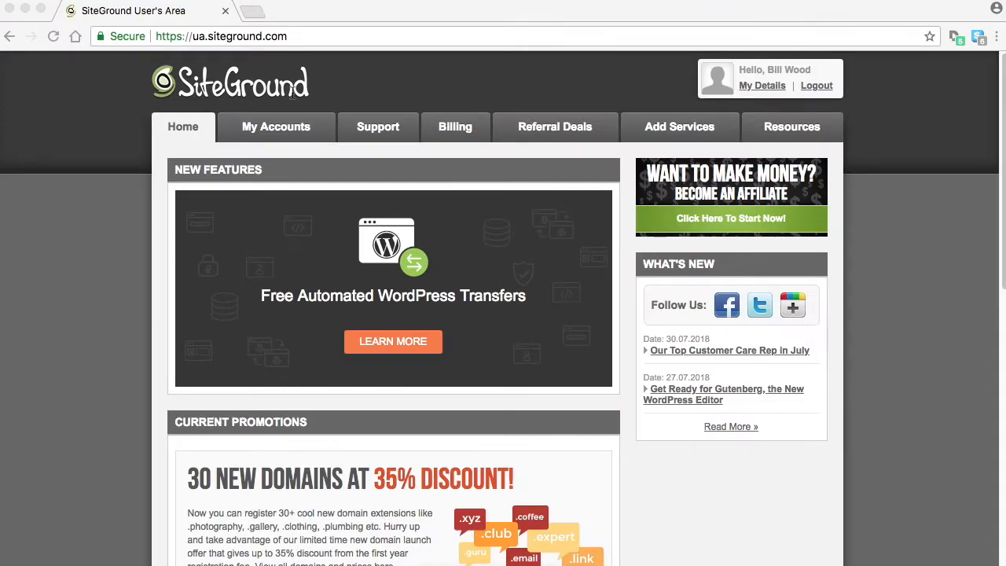
# - Go to the hosting account's list of WordPress installations and open the newdemo.stepbystepwp.com site
pyautogui.click(283, 131)
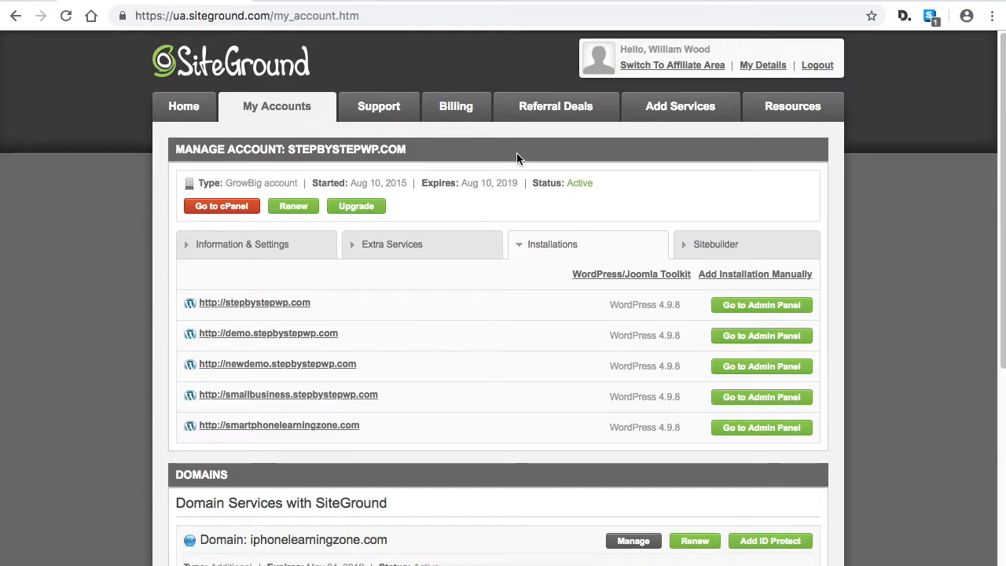
pyautogui.click(388, 20)
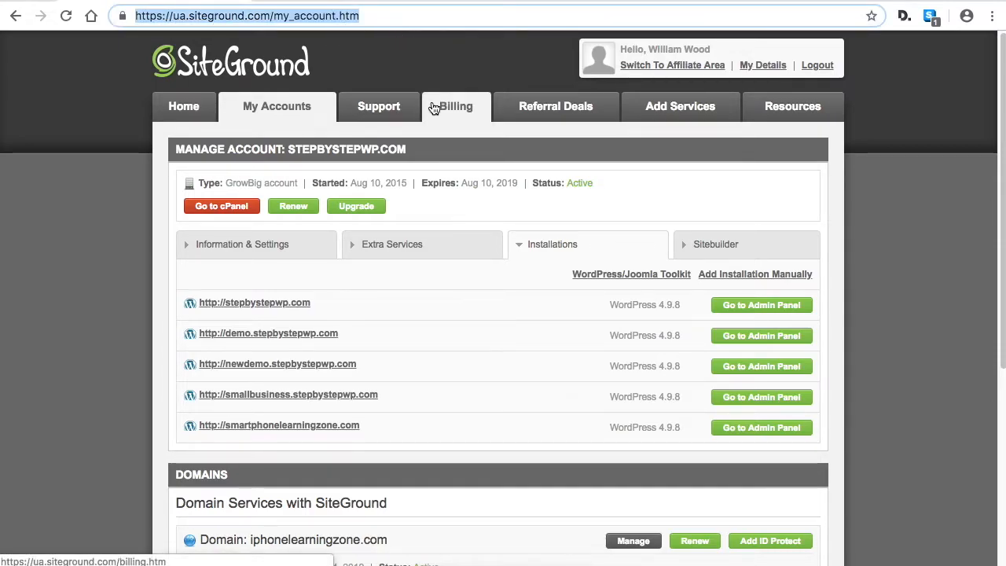
pyautogui.click(325, 364)
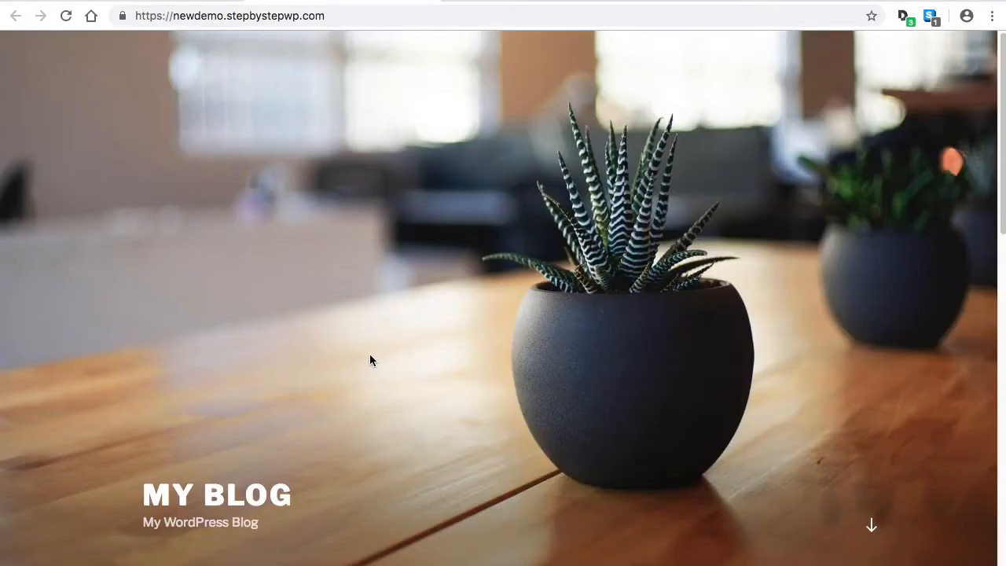
# - Look over the fresh site's default home page, from the header image down to the posts and sidebar
pyautogui.scroll(-3, 515, 353)
pyautogui.scroll(-10, 484, 319)
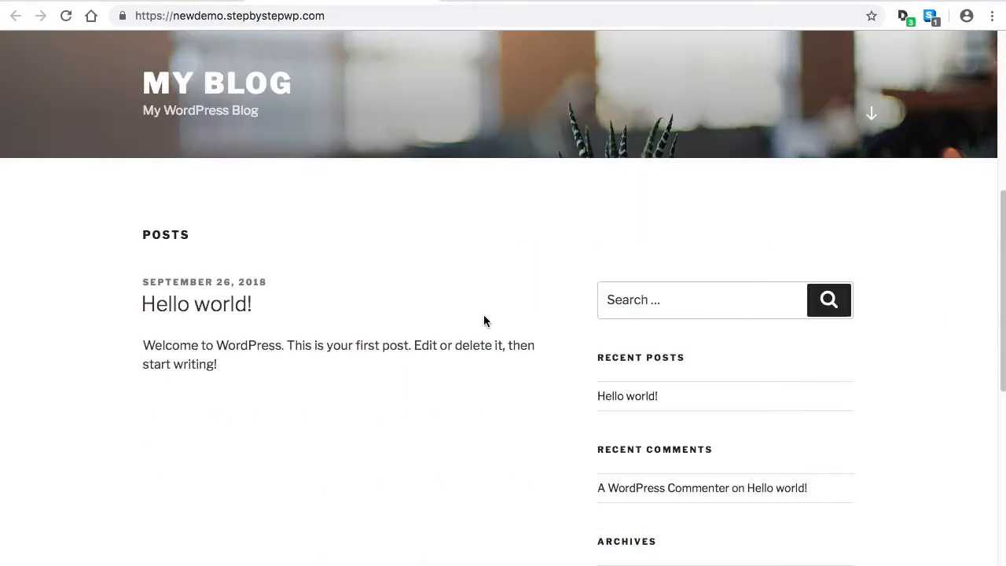
pyautogui.scroll(10, 484, 373)
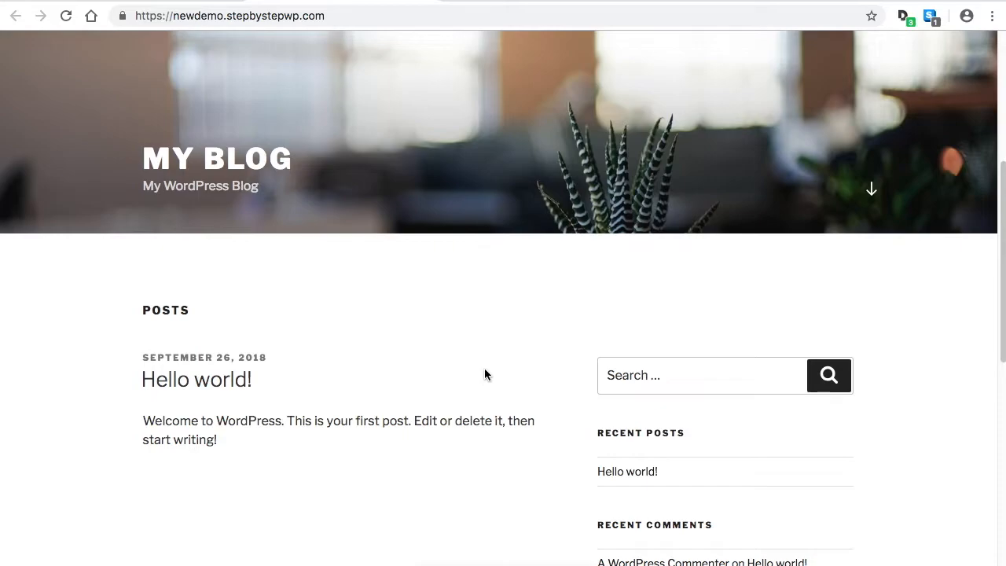
pyautogui.scroll(5, 489, 380)
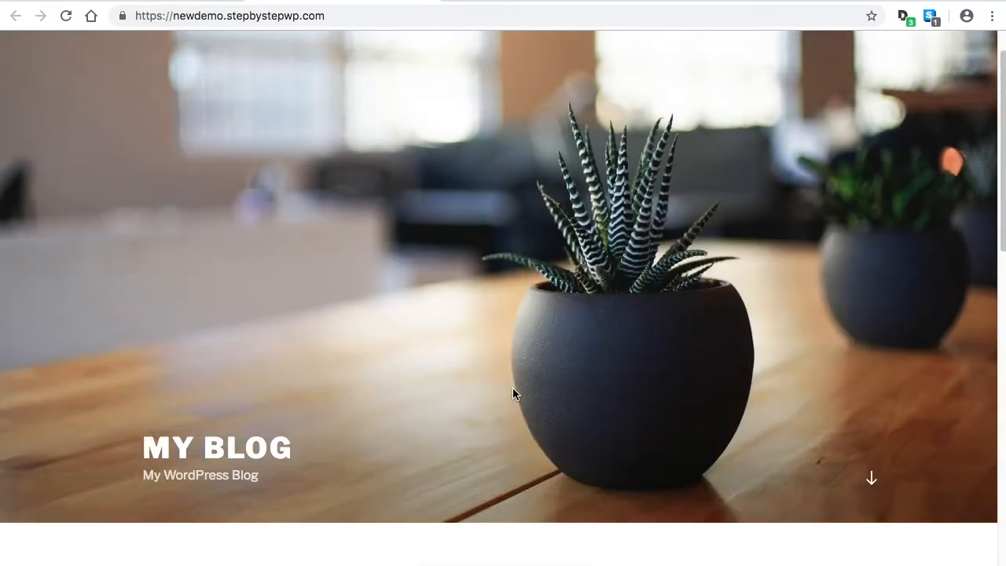
pyautogui.scroll(-3, 514, 387)
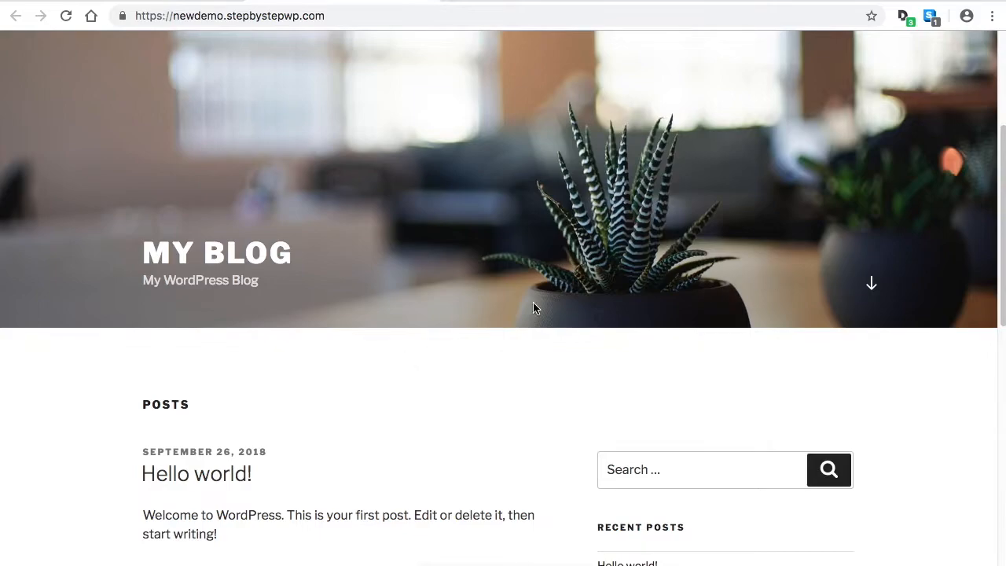
pyautogui.scroll(-4, 425, 361)
pyautogui.scroll(5, 427, 360)
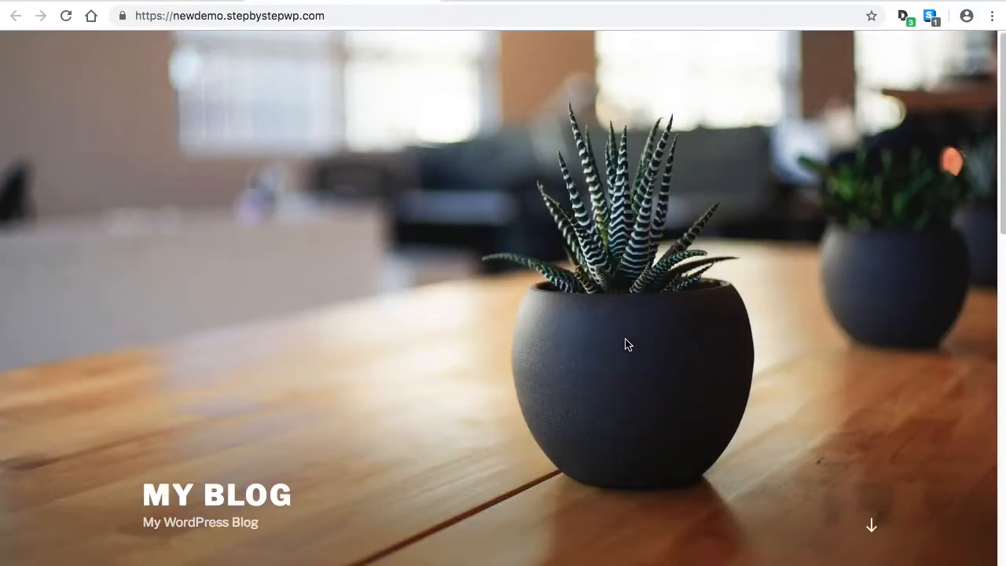
pyautogui.scroll(-2, 330, 428)
pyautogui.scroll(2, 343, 424)
# - Open the site's WordPress login page at newdemo.stepbystepwp.com/wp-login.php
pyautogui.click(351, 16)
pyautogui.click(369, 16)
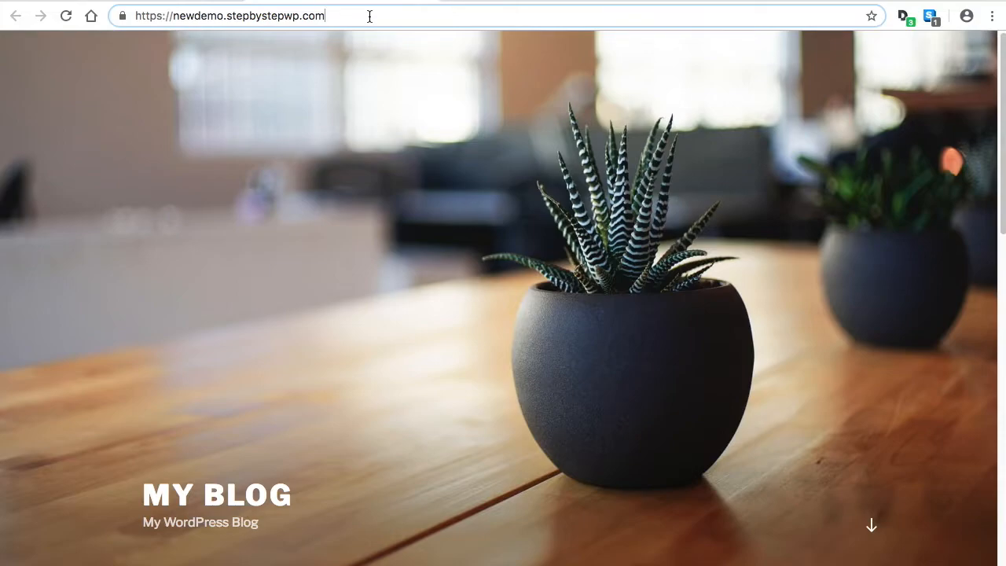
pyautogui.write('/')
pyautogui.write('wp-')
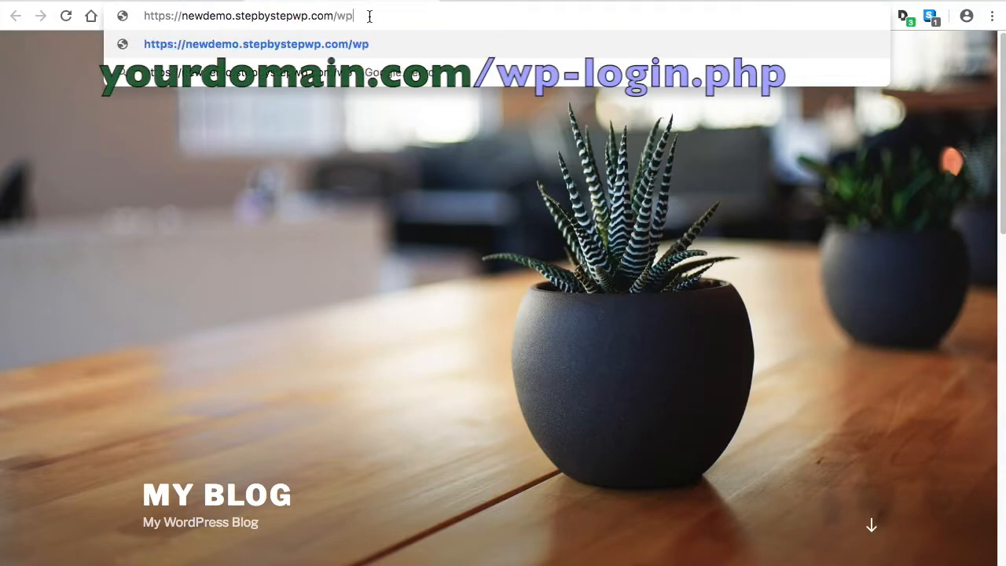
pyautogui.press('BackSpace')
pyautogui.press('BackSpace')
pyautogui.press('BackSpace')
pyautogui.press('BackSpace')
pyautogui.write('/wo')
pyautogui.press('BackSpace')
pyautogui.write('p-login.php')
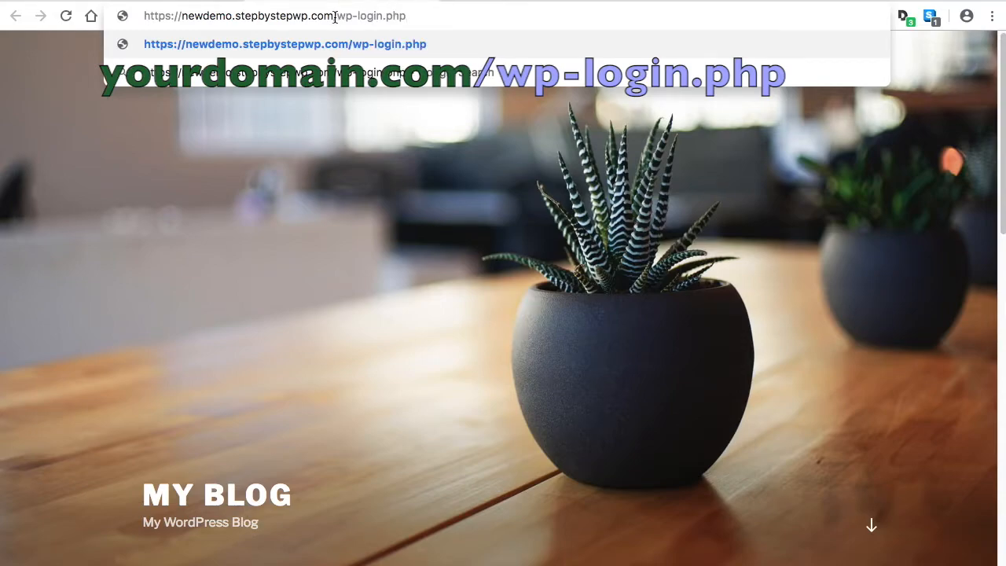
pyautogui.moveTo(332, 19); pyautogui.dragTo(410, 20)
pyautogui.click(418, 16)
pyautogui.click(333, 16)
pyautogui.press('Return')
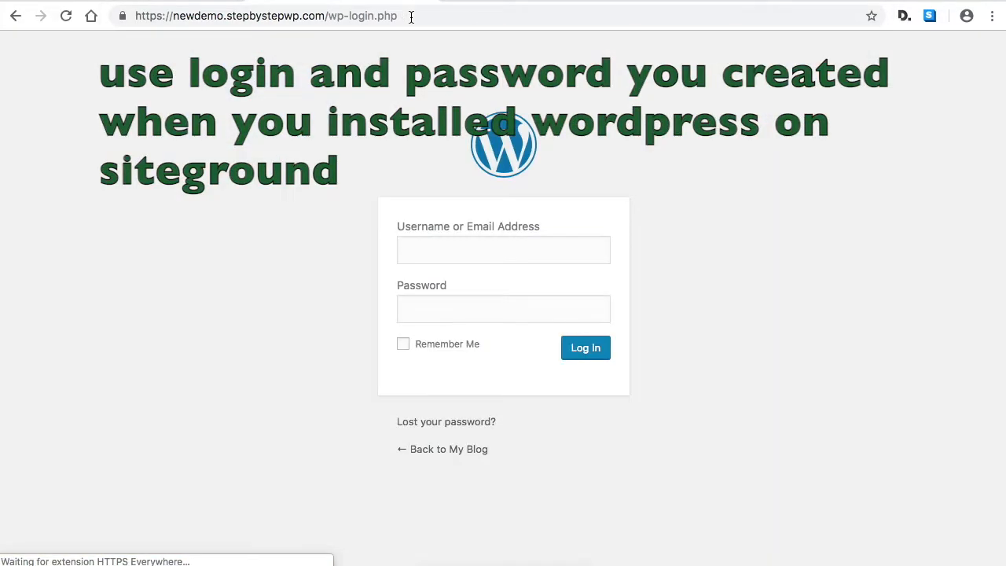
# - Log in to WordPress with the admin username and password
pyautogui.click(459, 259)
pyautogui.write('a')
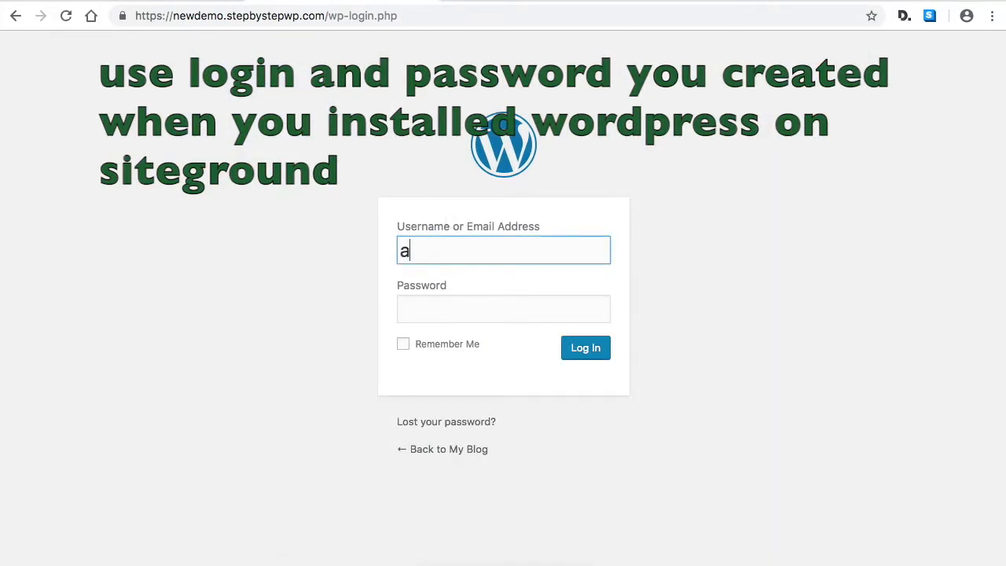
pyautogui.write('y')
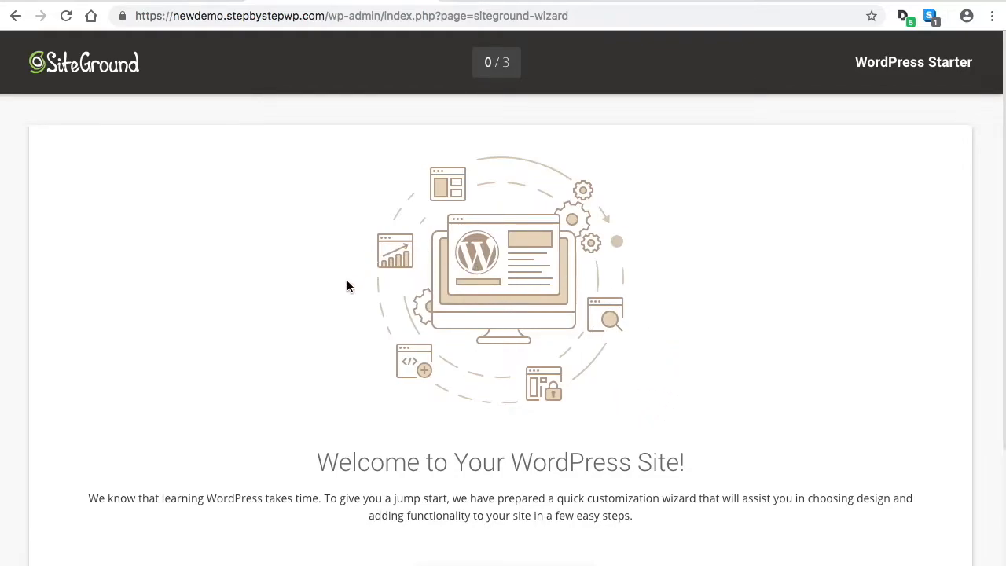
# - Read the WordPress Starter welcome page and start the customization wizard
pyautogui.scroll(-3, 348, 308)
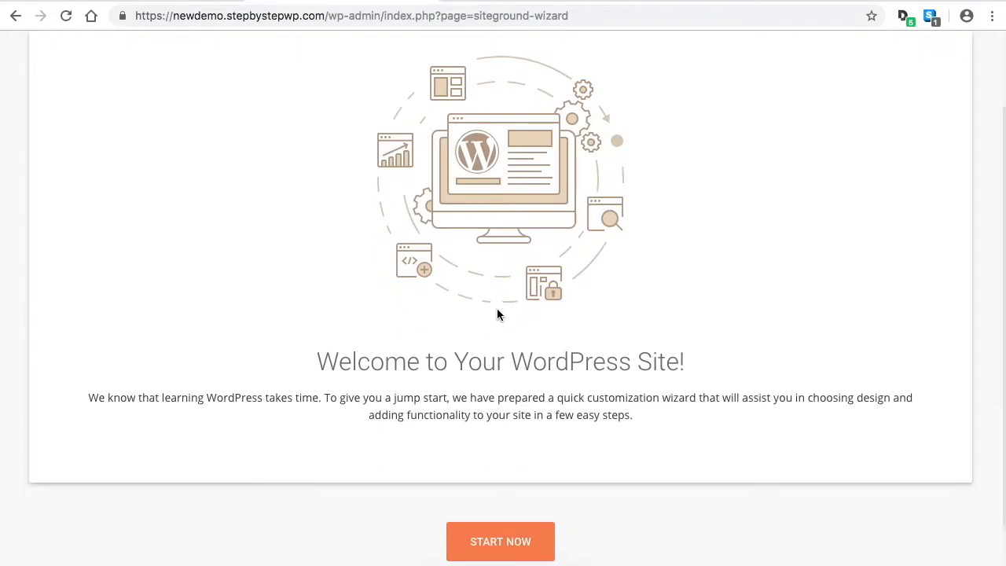
pyautogui.scroll(-1, 496, 309)
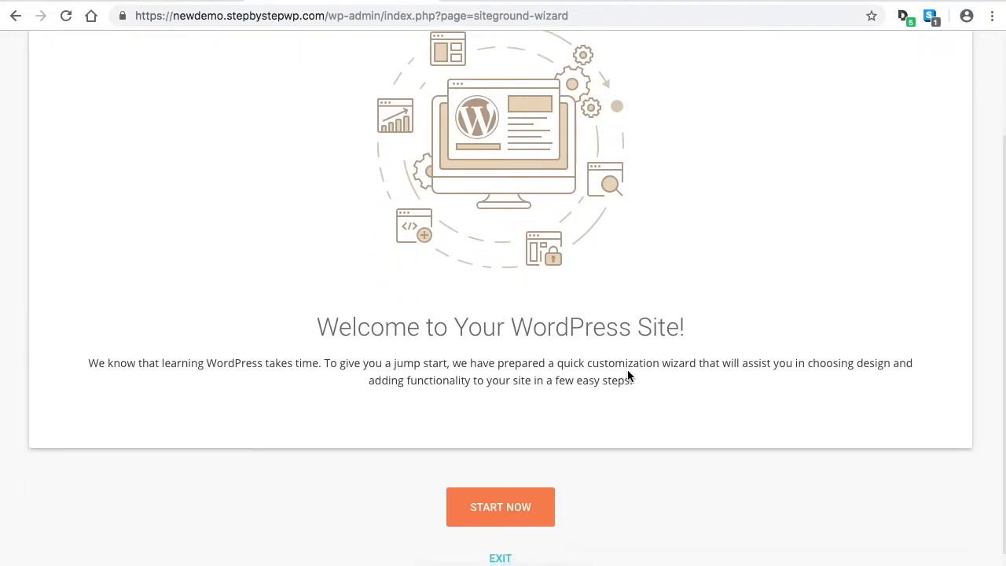
pyautogui.scroll(-1, 628, 379)
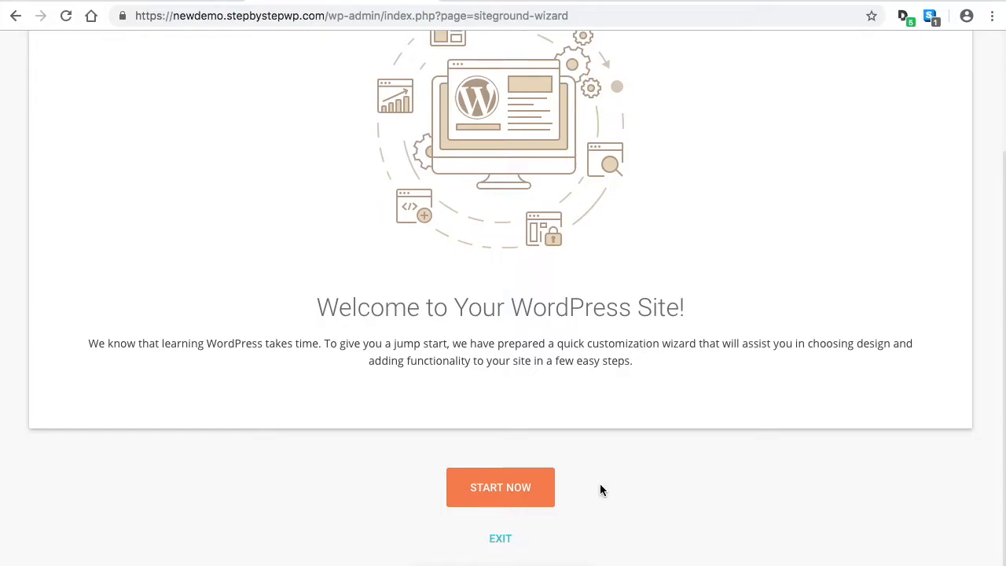
pyautogui.scroll(5, 703, 322)
pyautogui.scroll(-5, 705, 326)
pyautogui.click(521, 490)
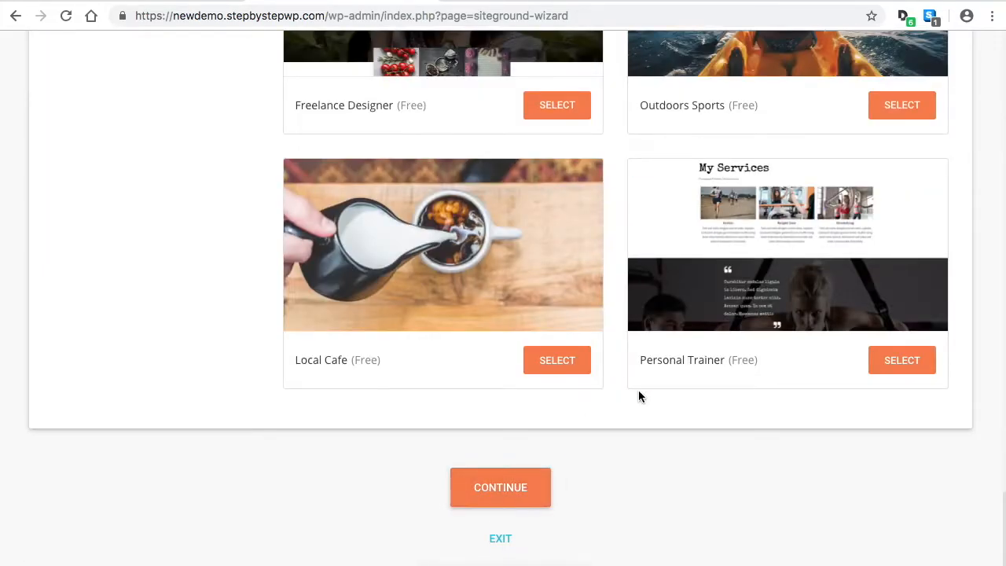
# - Browse the wizard's free theme designs and continue with the default Twenty Seventeen theme
pyautogui.scroll(8, 638, 393)
pyautogui.scroll(7, 586, 428)
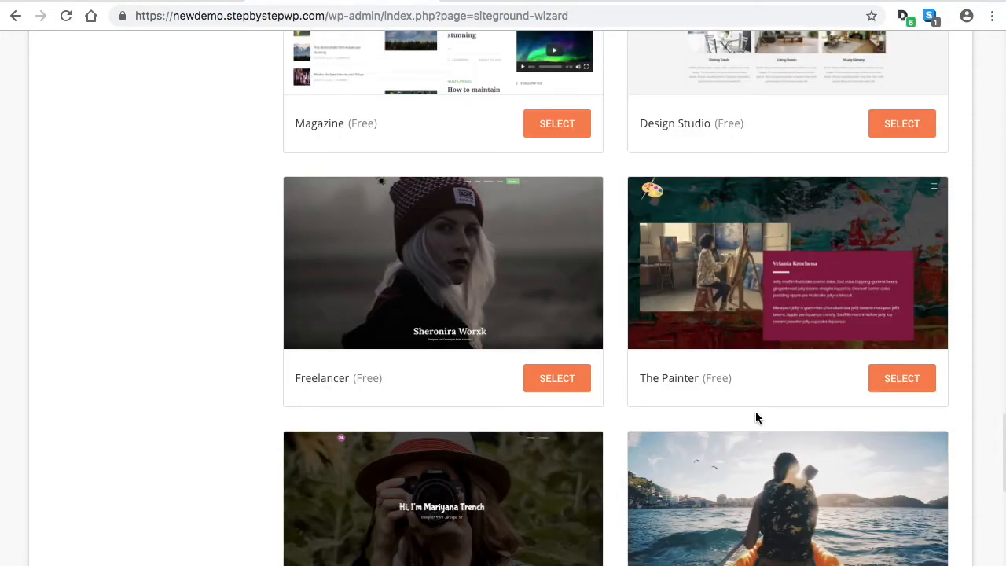
pyautogui.scroll(11, 776, 403)
pyautogui.scroll(4, 778, 412)
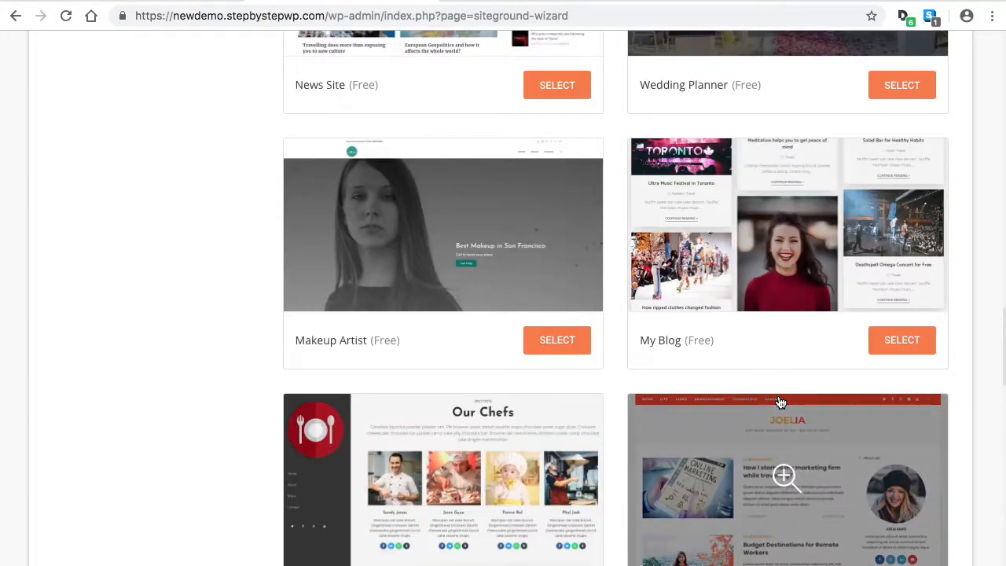
pyautogui.scroll(5, 774, 440)
pyautogui.scroll(20, 766, 403)
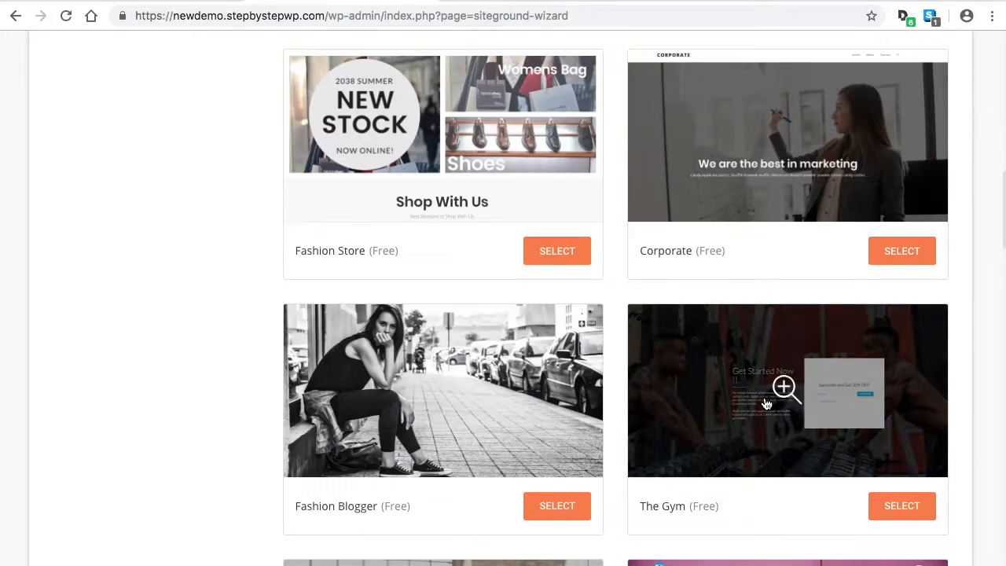
pyautogui.scroll(-11, 591, 322)
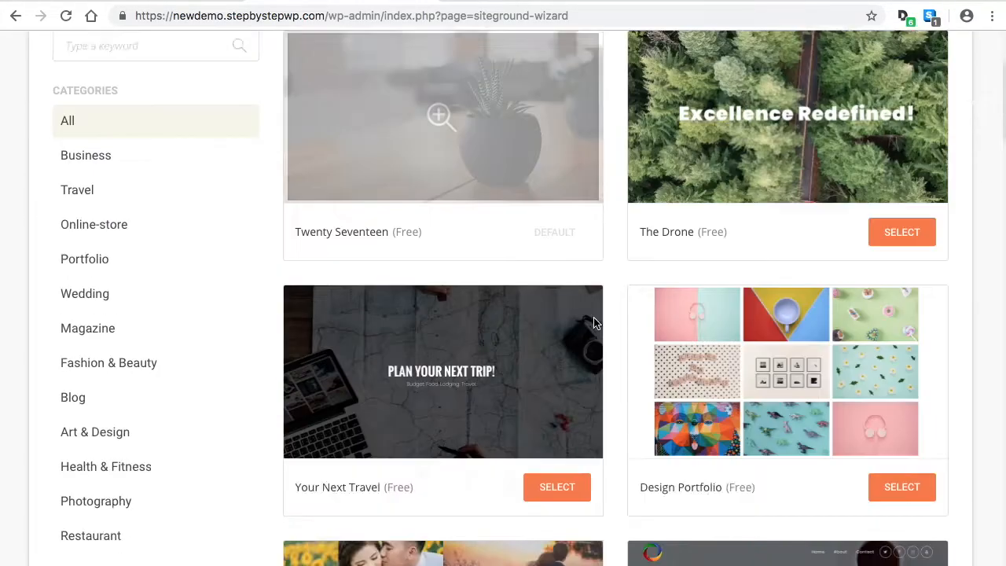
pyautogui.scroll(-15, 595, 323)
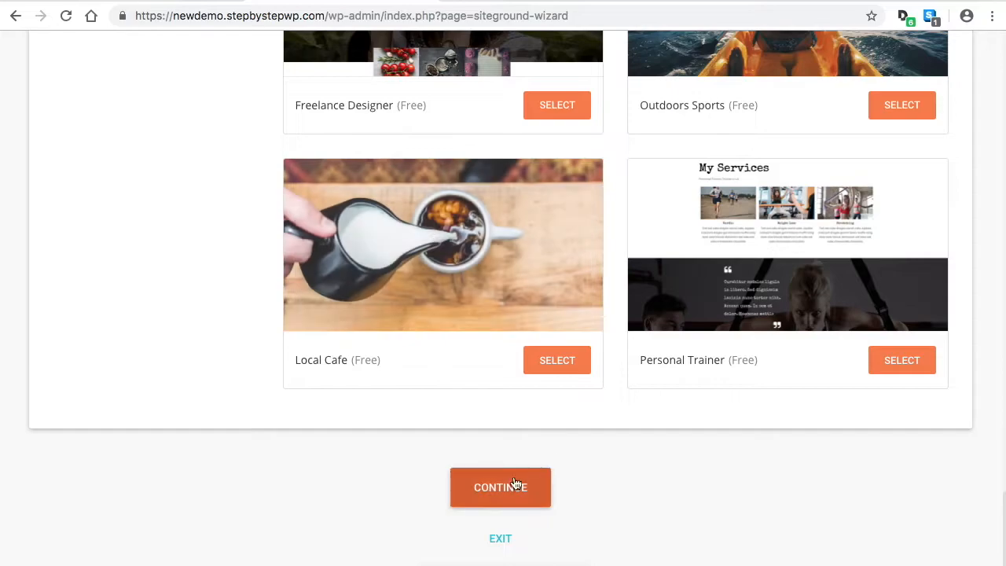
pyautogui.click(516, 483)
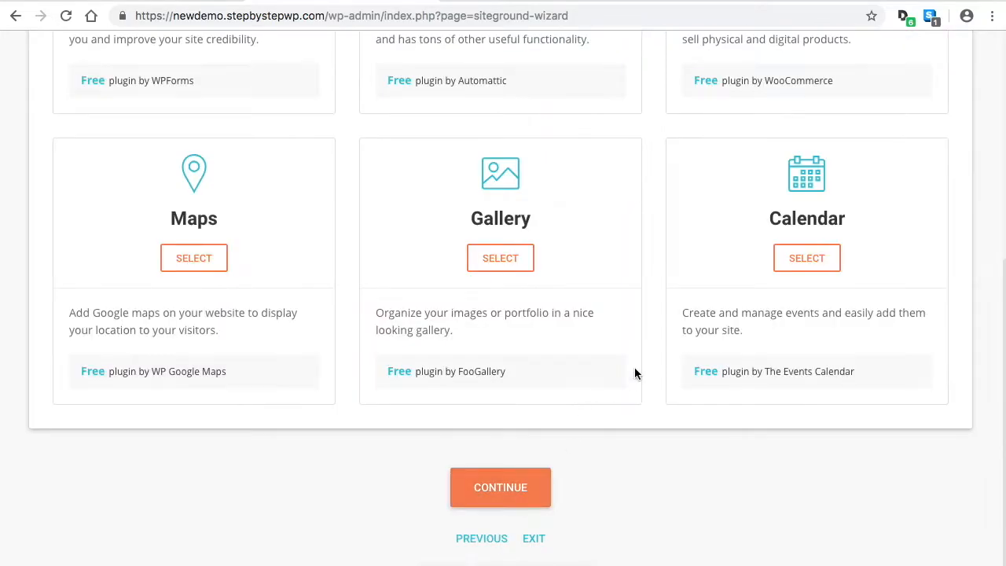
# - Deselect the recommended Jetpack and Contact Form plugins in the wizard
pyautogui.scroll(3, 636, 373)
pyautogui.scroll(3, 733, 376)
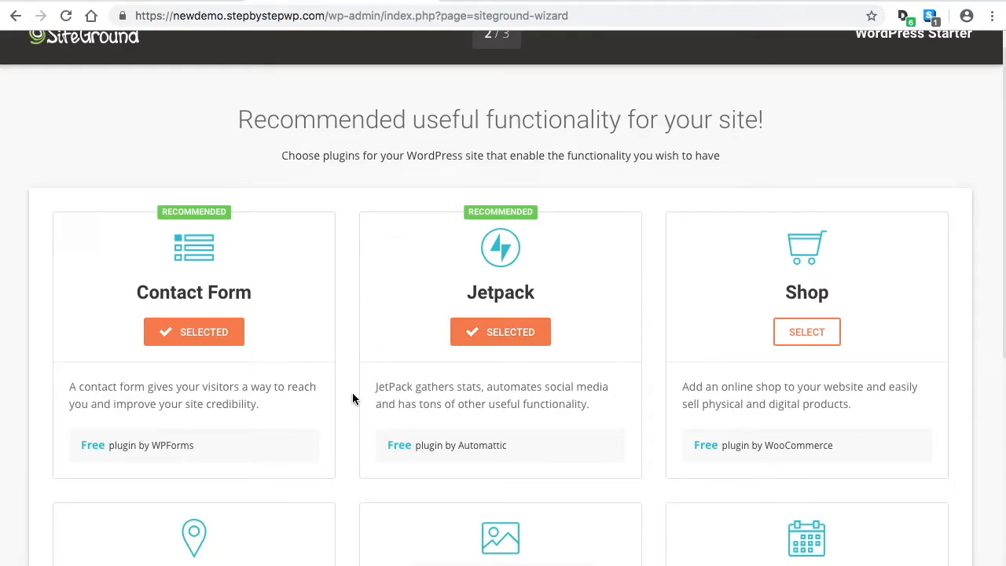
pyautogui.click(507, 336)
pyautogui.click(207, 334)
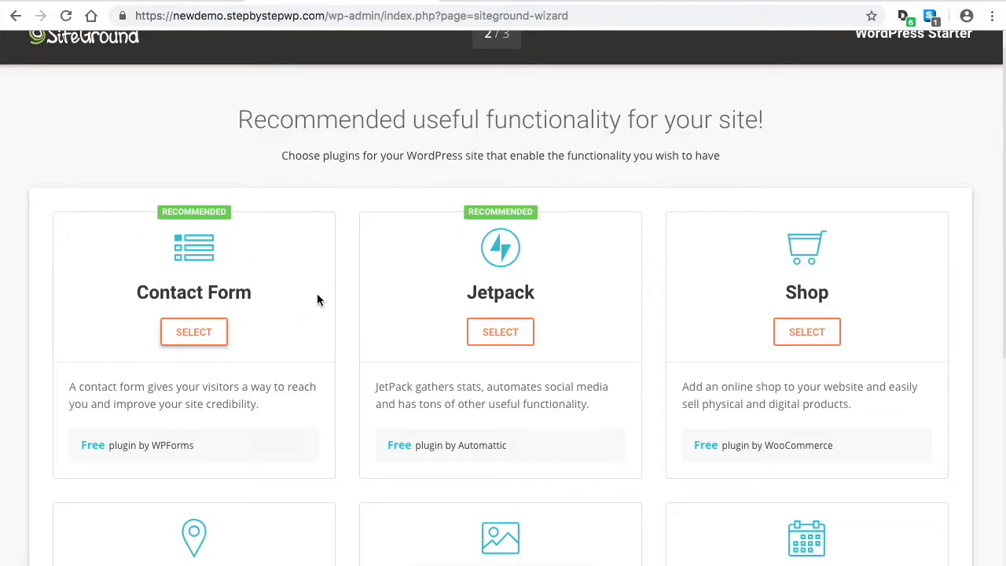
# - Finish the starter wizard without adding any functionality or marketing plugins and go to the WordPress dashboard
pyautogui.scroll(-5, 553, 281)
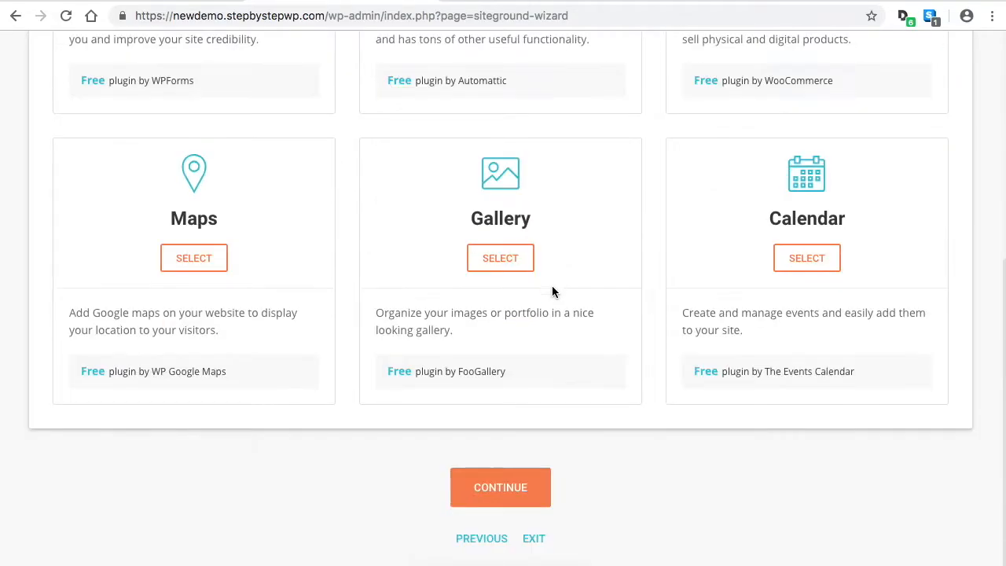
pyautogui.click(519, 486)
pyautogui.scroll(3, 648, 406)
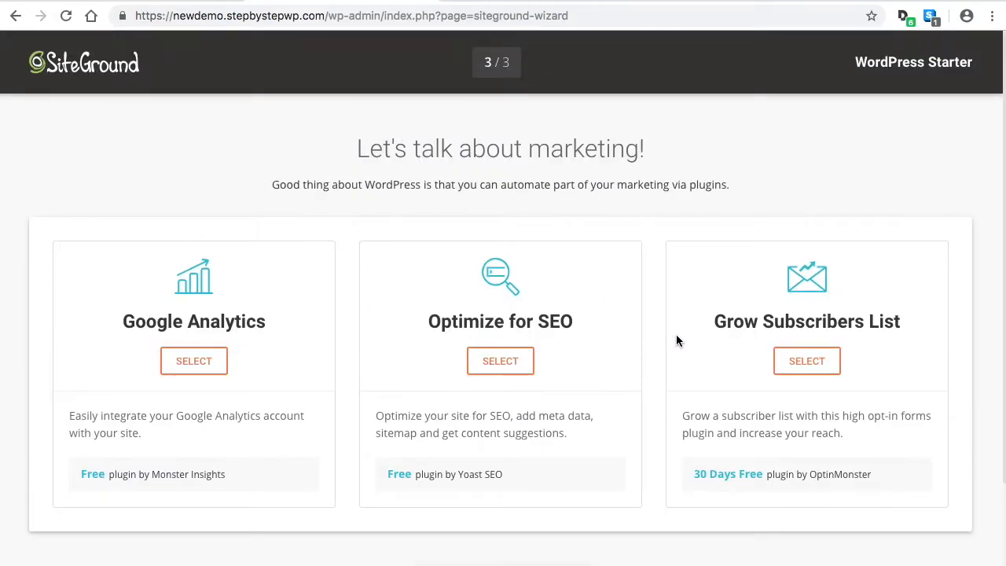
pyautogui.scroll(-3, 759, 334)
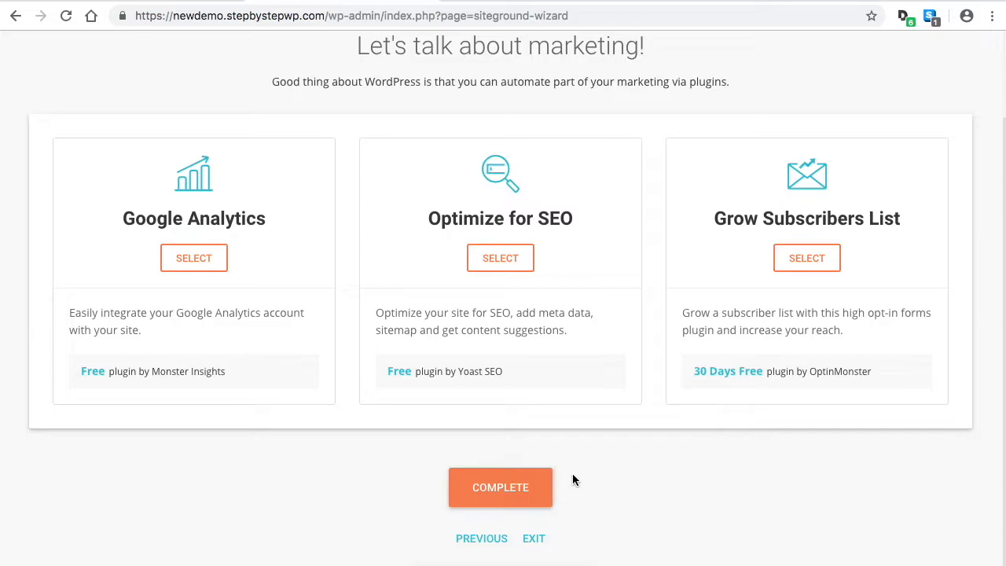
pyautogui.click(508, 491)
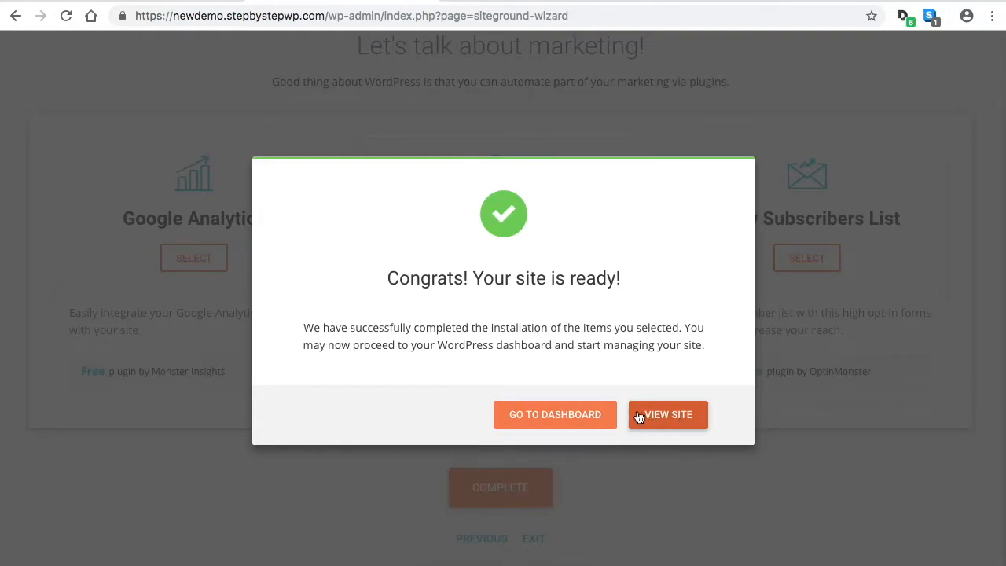
pyautogui.click(530, 418)
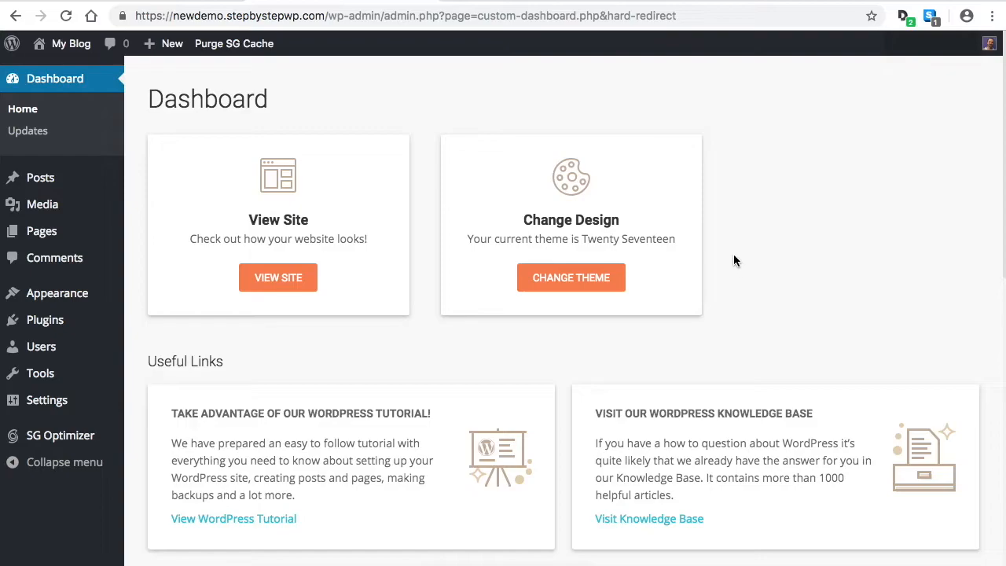
# - Switch from the simplified dashboard to the default WordPress dashboard and dismiss the Personal Data and Privacy notice
pyautogui.scroll(-3, 731, 252)
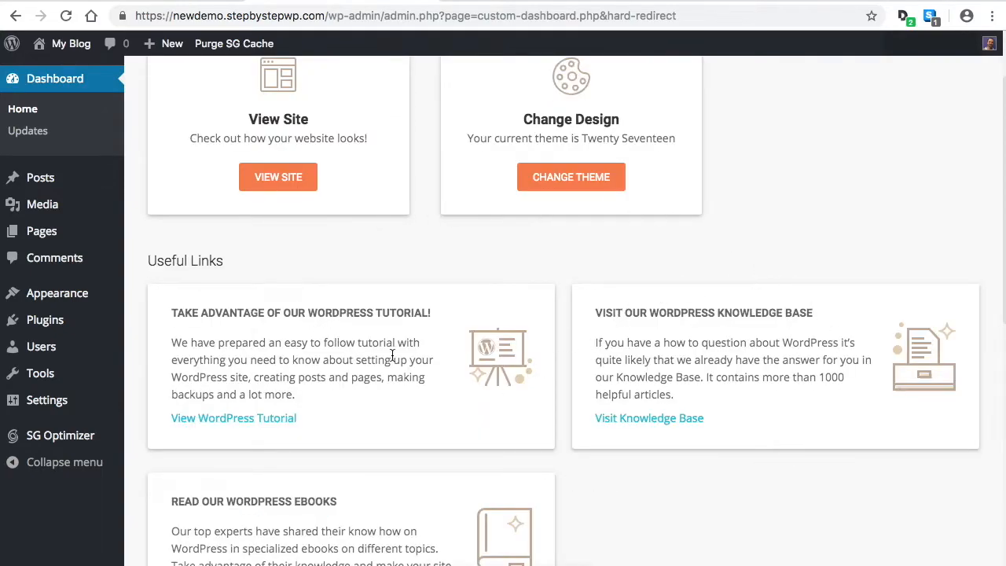
pyautogui.scroll(-10, 606, 361)
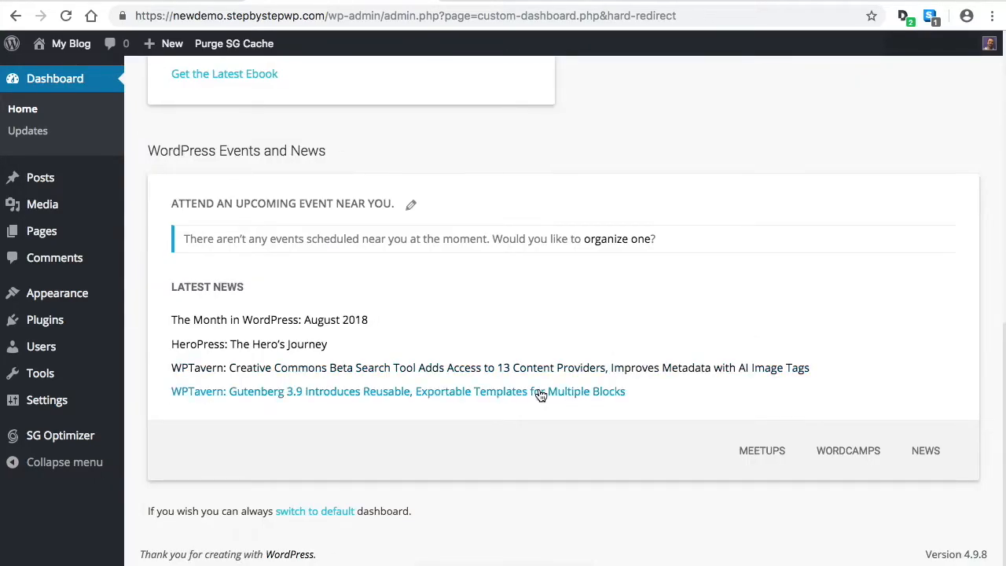
pyautogui.click(325, 512)
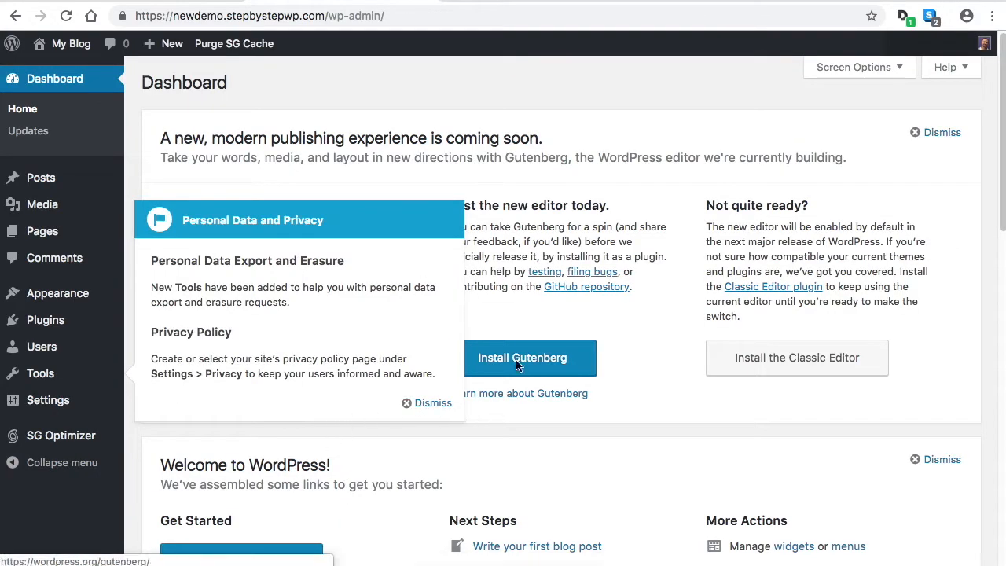
pyautogui.click(432, 403)
# - Look over the default dashboard's welcome section, At a Glance, Activity and Custom Dashboard widgets
pyautogui.scroll(-5, 618, 359)
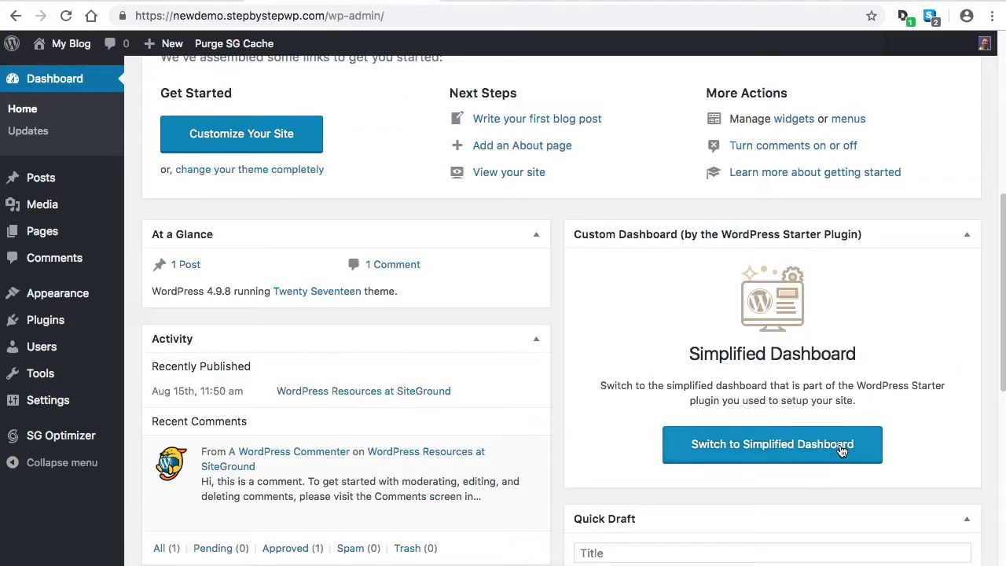
pyautogui.click(707, 451)
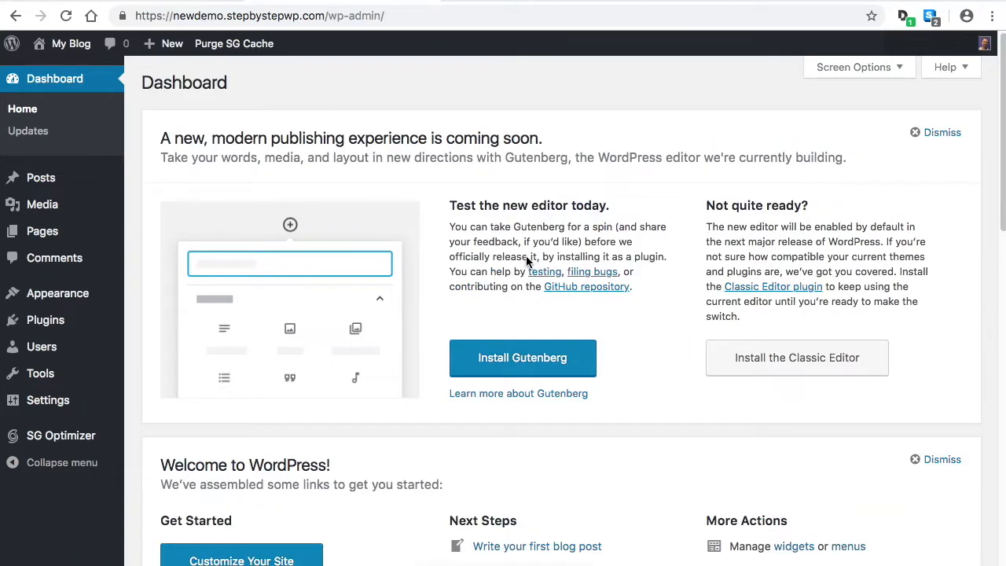
pyautogui.scroll(-3, 53, 366)
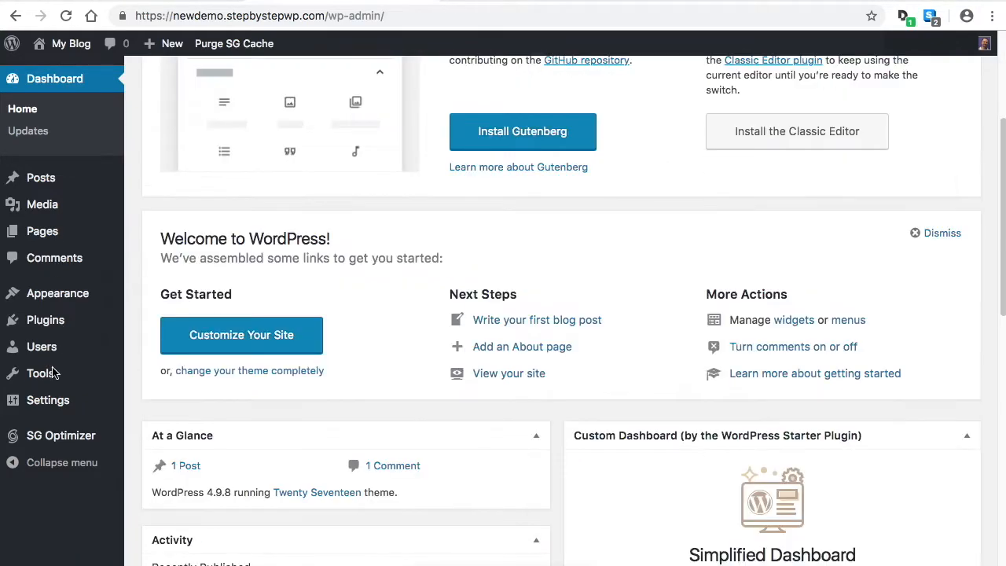
pyautogui.scroll(3, 504, 295)
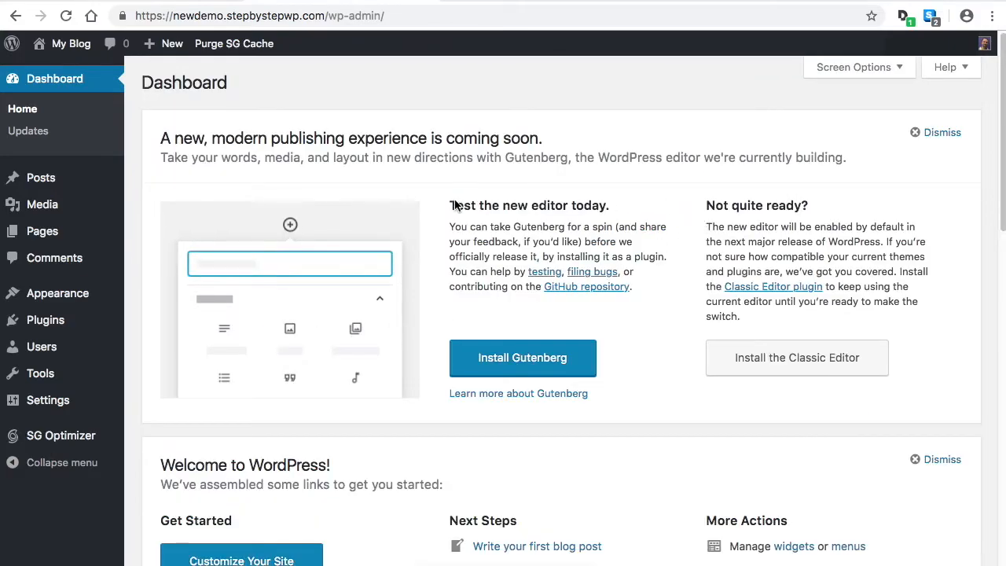
pyautogui.scroll(-6, 429, 236)
pyautogui.scroll(-1, 402, 335)
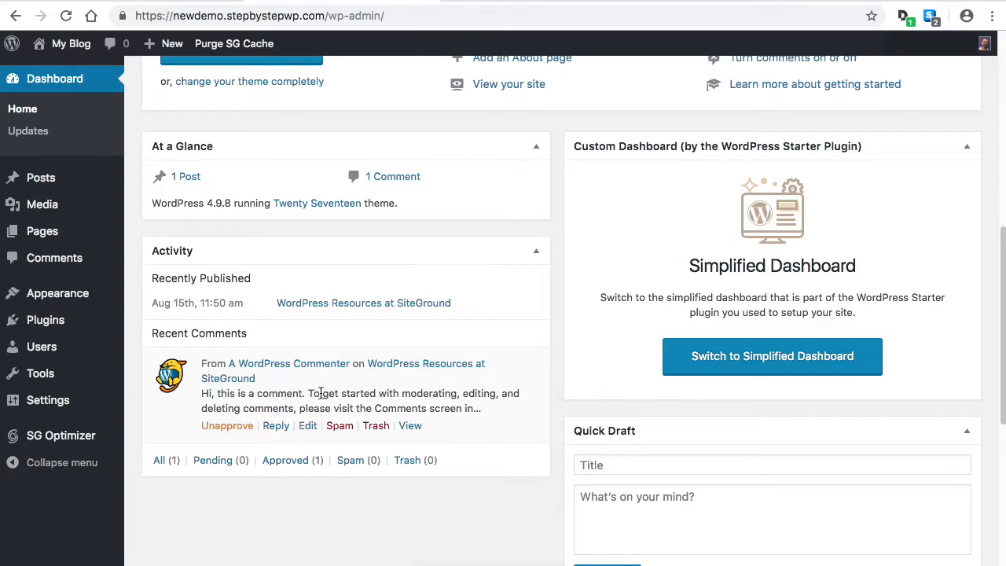
pyautogui.scroll(6, 322, 393)
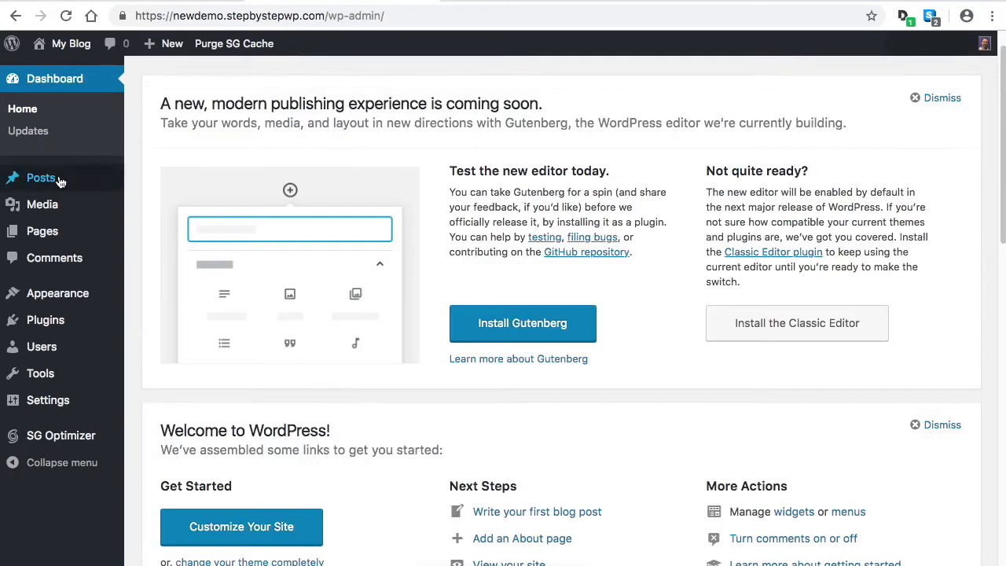
# - Check the list of posts and visit the live site to examine its home page and sample post
pyautogui.click(53, 182)
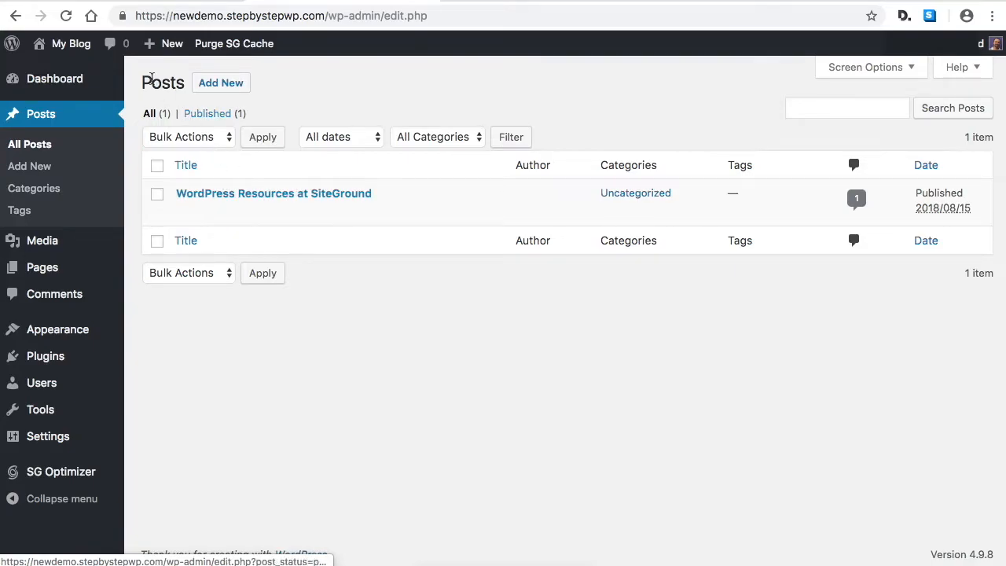
pyautogui.moveTo(68, 46)
pyautogui.click(55, 71)
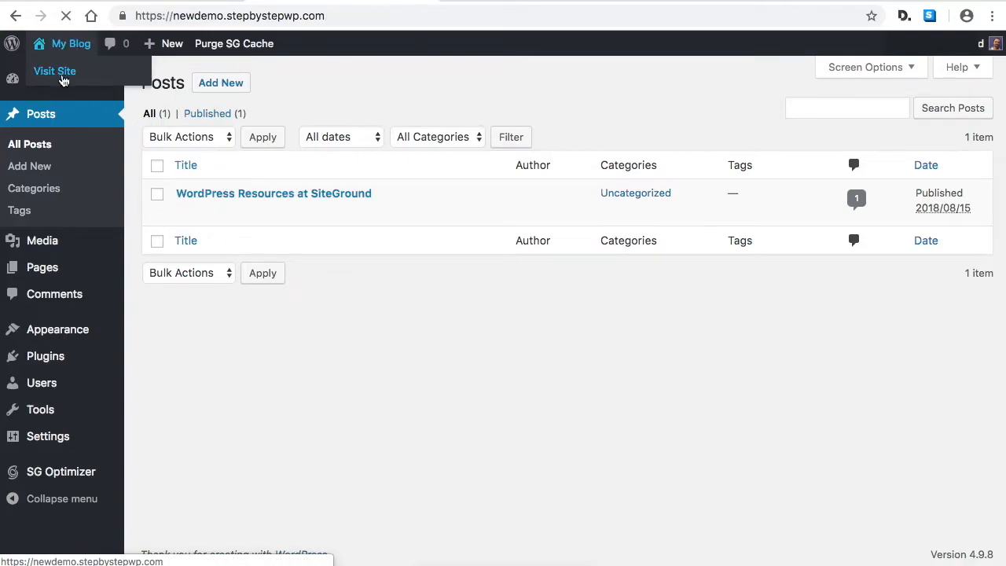
pyautogui.scroll(-5, 474, 310)
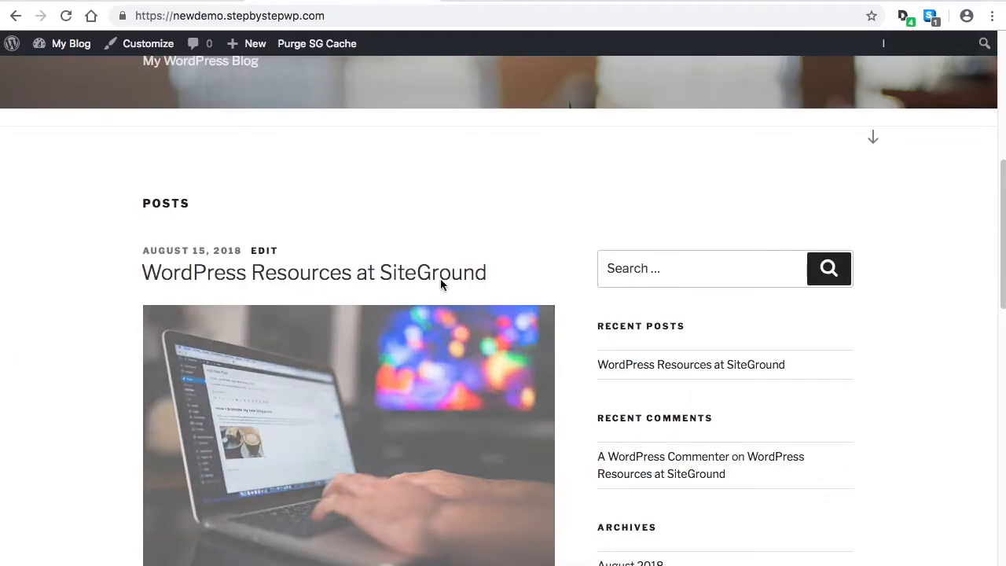
pyautogui.scroll(-2, 443, 283)
pyautogui.scroll(-8, 395, 362)
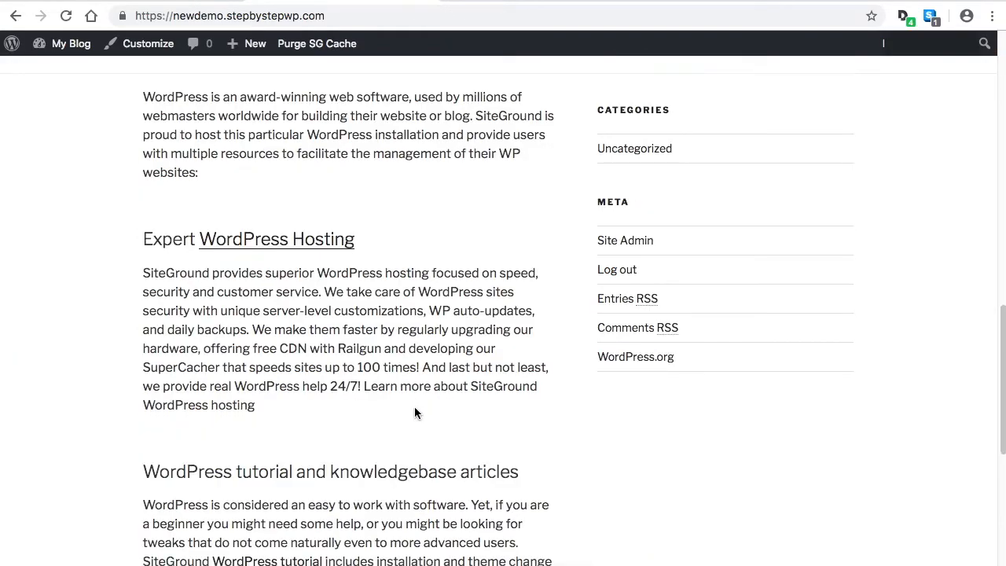
pyautogui.scroll(2, 415, 408)
pyautogui.scroll(13, 415, 407)
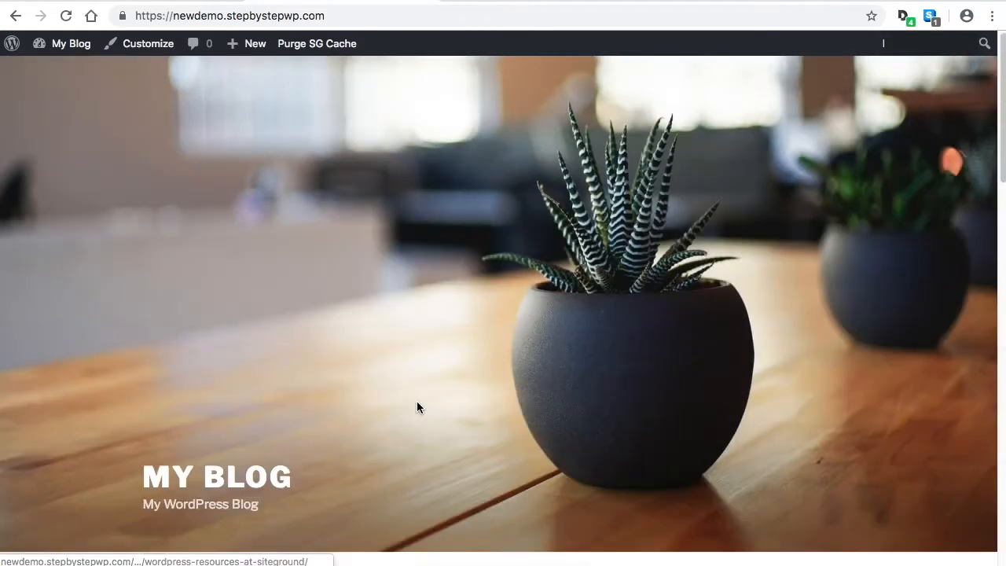
# - Move the "WordPress Resources at SiteGround" post and the "WPForms Preview" page to the trash
pyautogui.moveTo(63, 47)
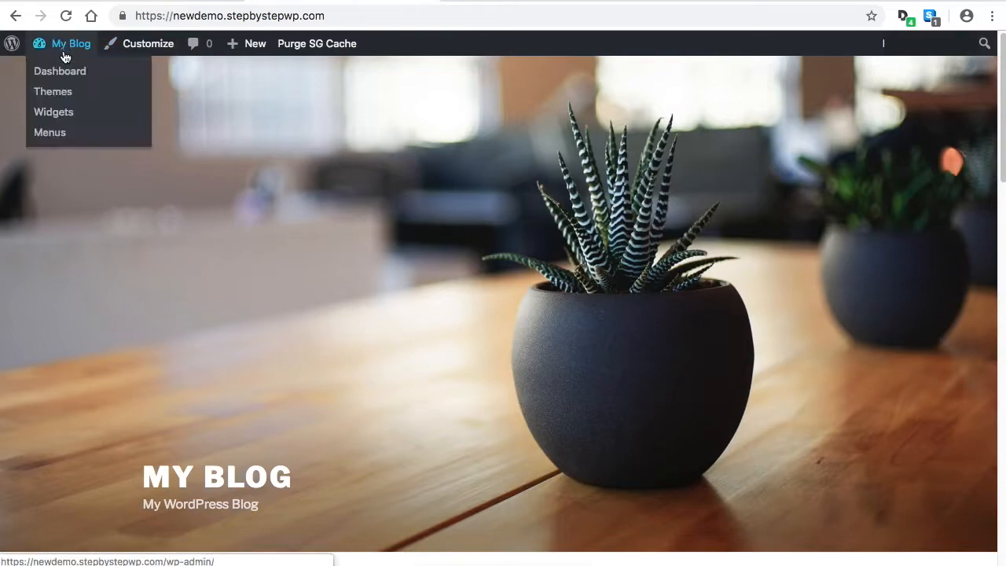
pyautogui.click(65, 73)
pyautogui.moveTo(41, 179)
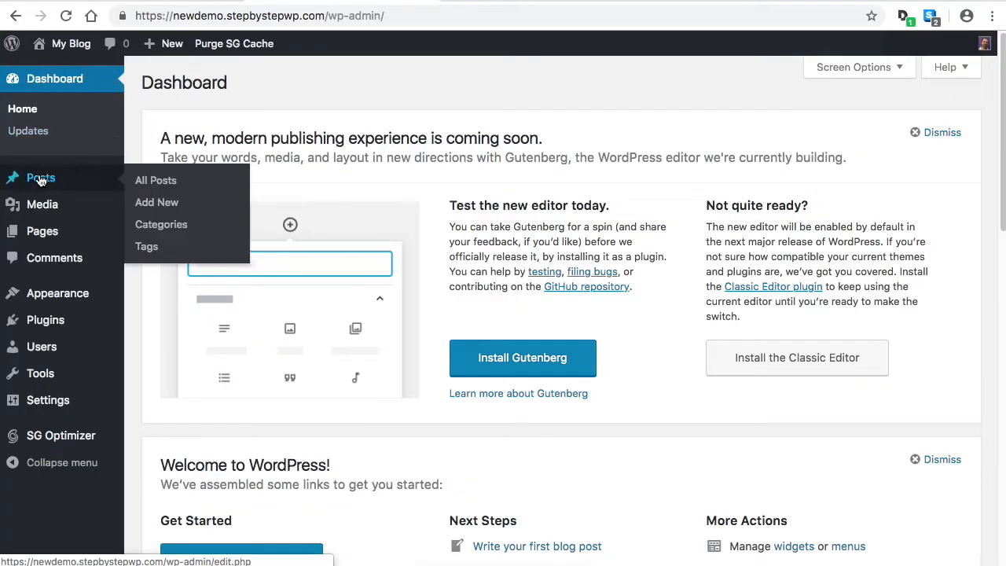
pyautogui.click(143, 180)
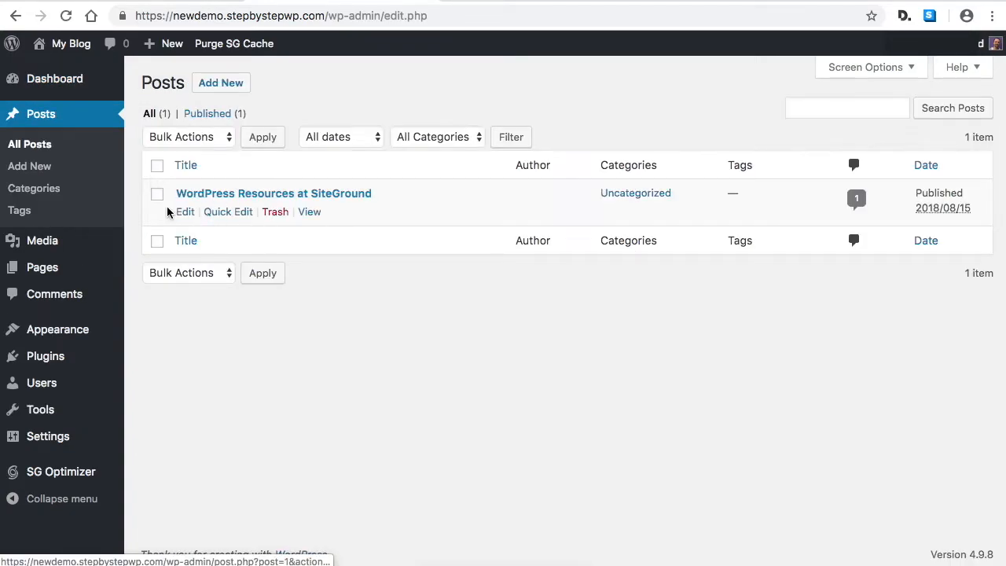
pyautogui.click(276, 212)
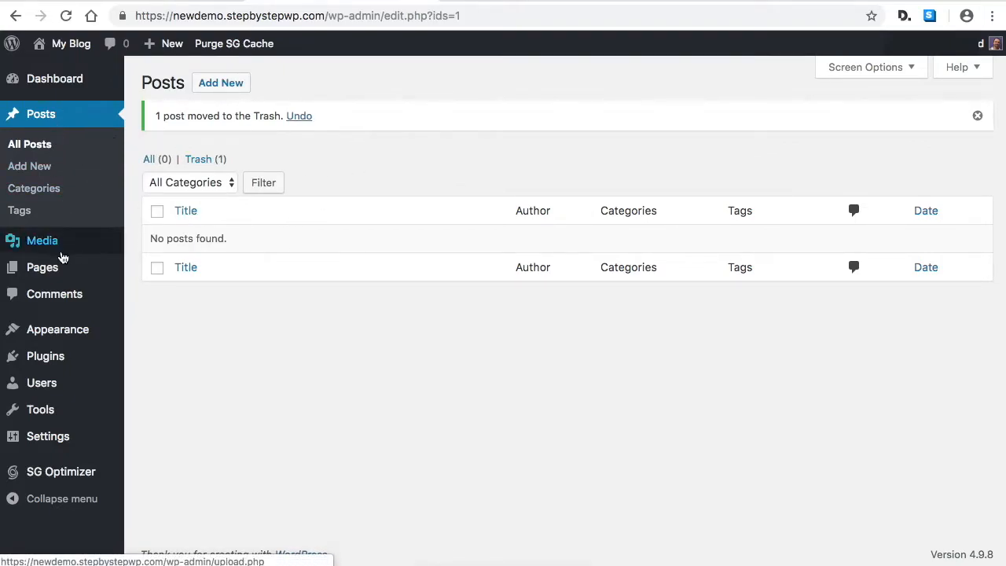
pyautogui.click(57, 274)
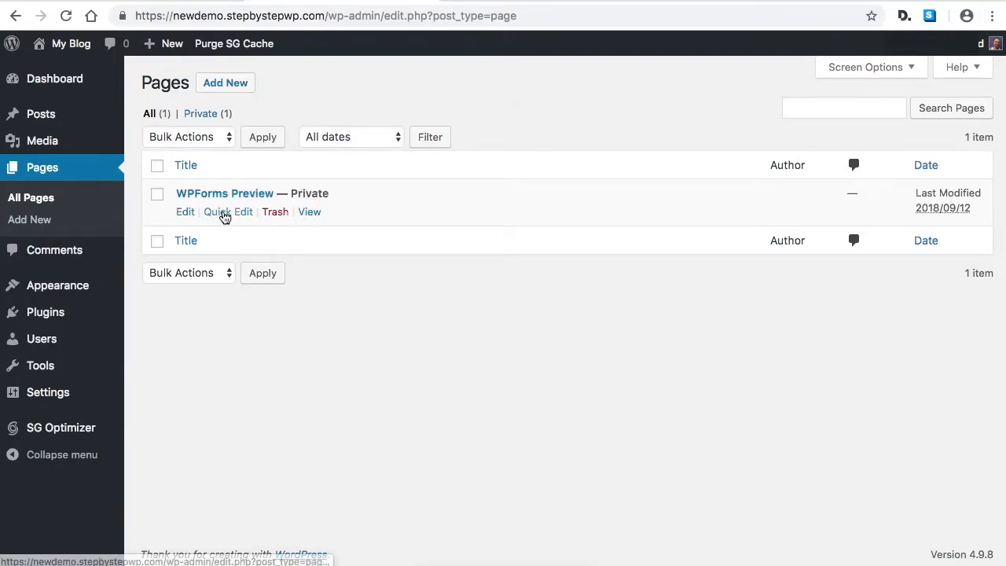
pyautogui.click(276, 212)
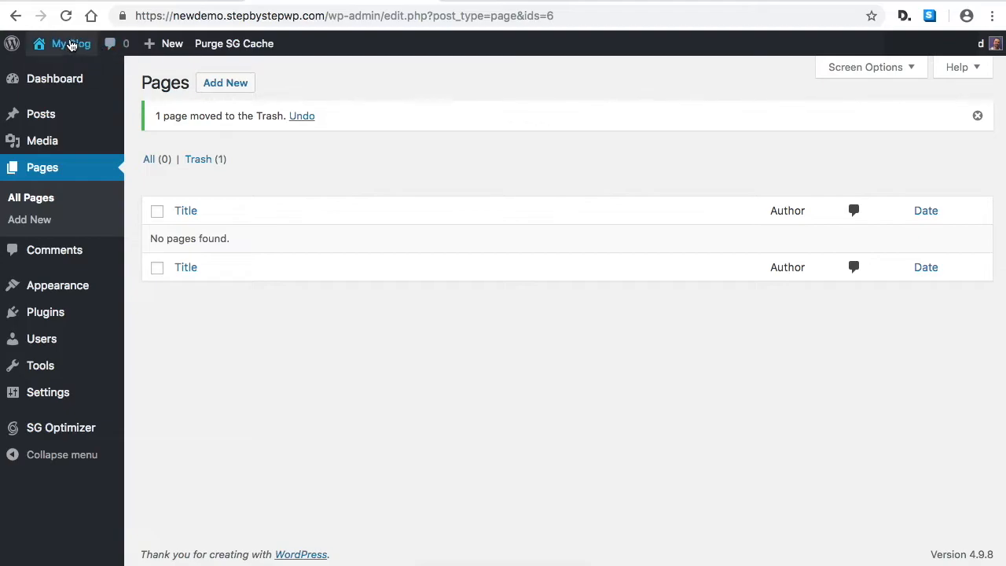
# - Visit the live site to check the home page after removing the sample post and page
pyautogui.moveTo(71, 43)
pyautogui.click(56, 73)
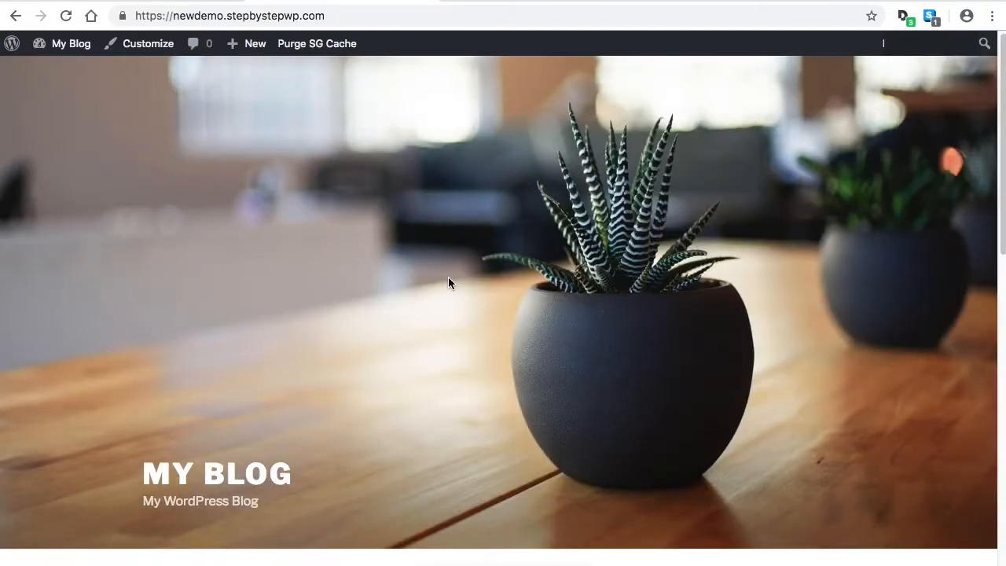
pyautogui.scroll(-5, 443, 275)
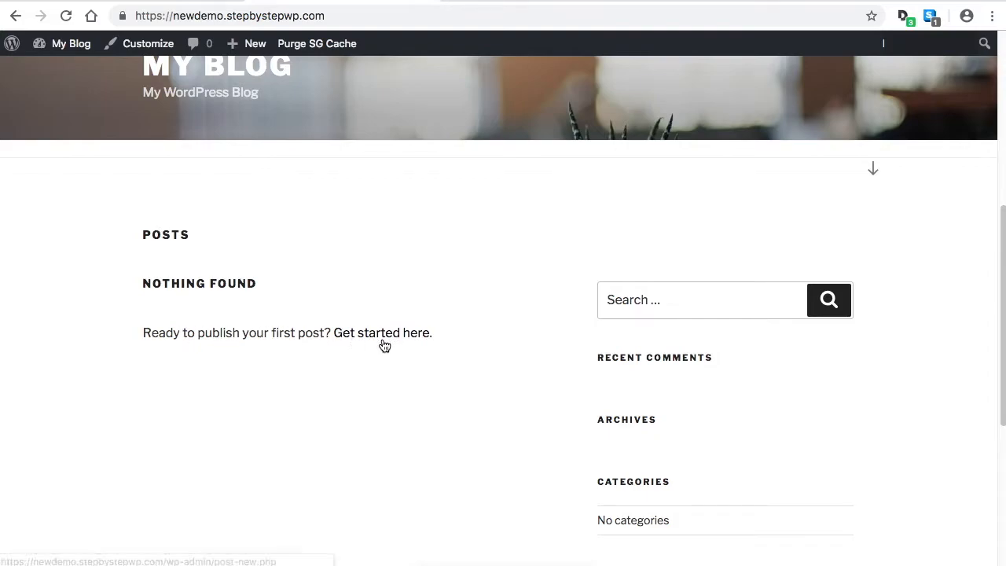
pyautogui.scroll(5, 391, 362)
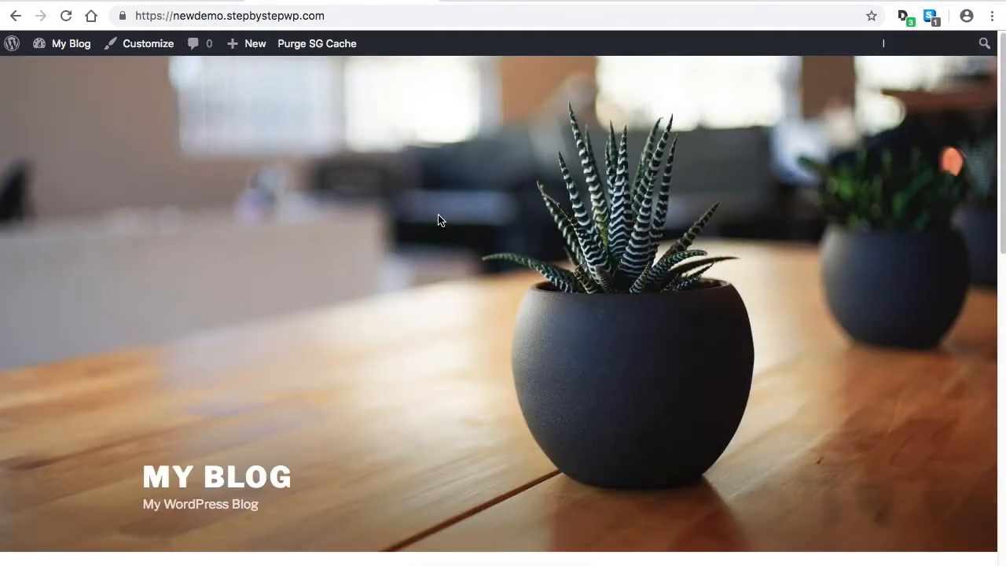
# - Search for "astra" among the new themes to add and install the Astra theme
pyautogui.moveTo(63, 43)
pyautogui.click(62, 77)
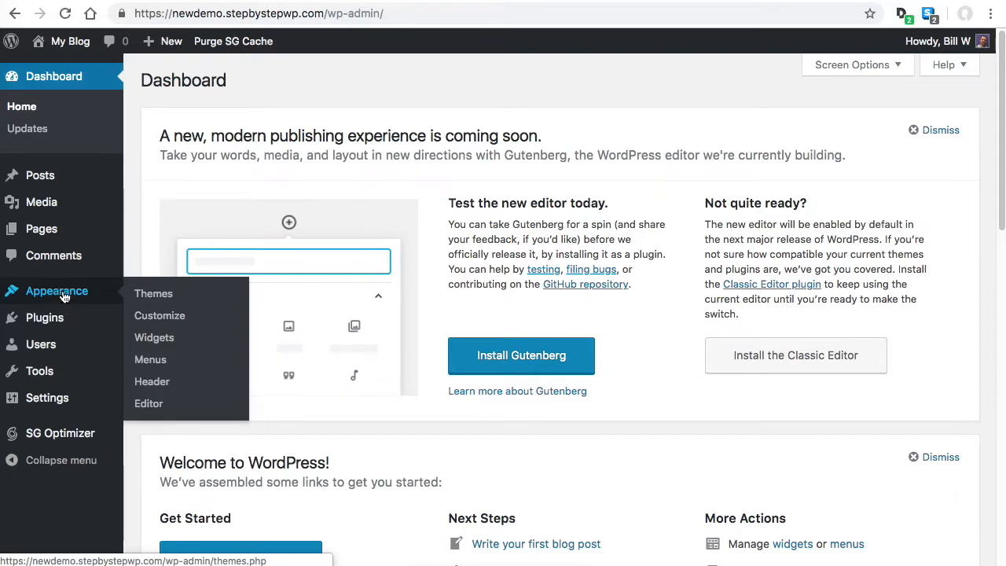
pyautogui.click(155, 295)
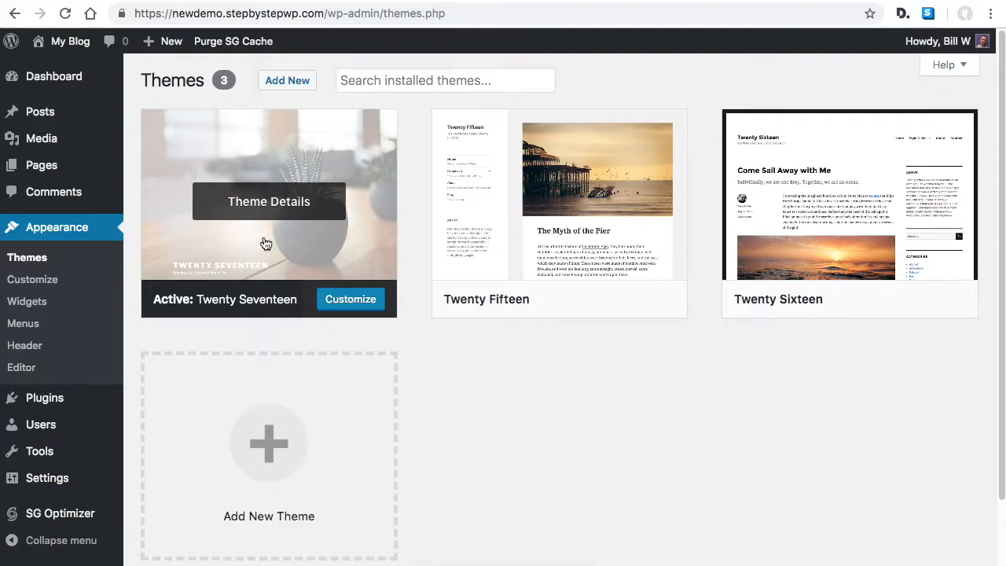
pyautogui.click(292, 84)
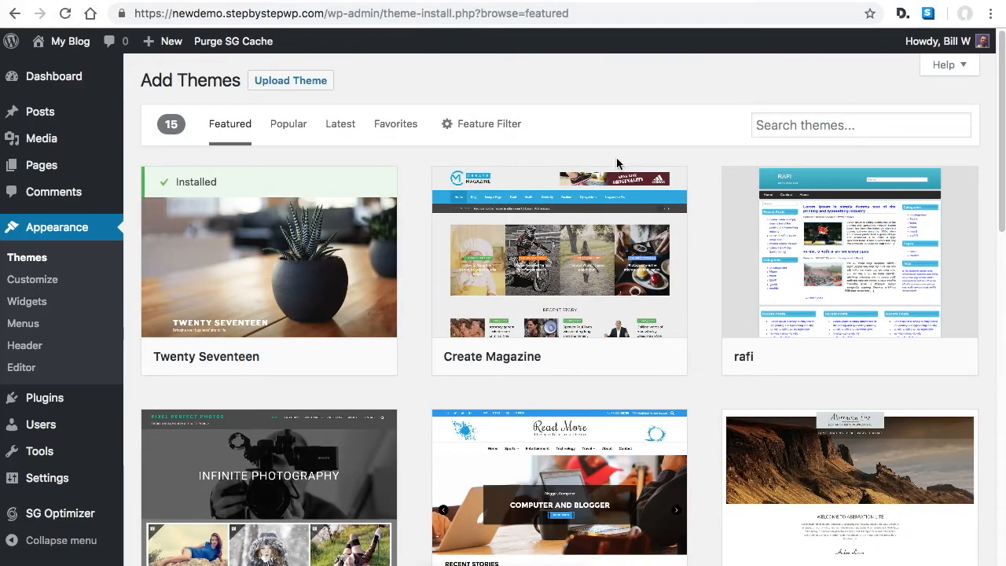
pyautogui.click(818, 128)
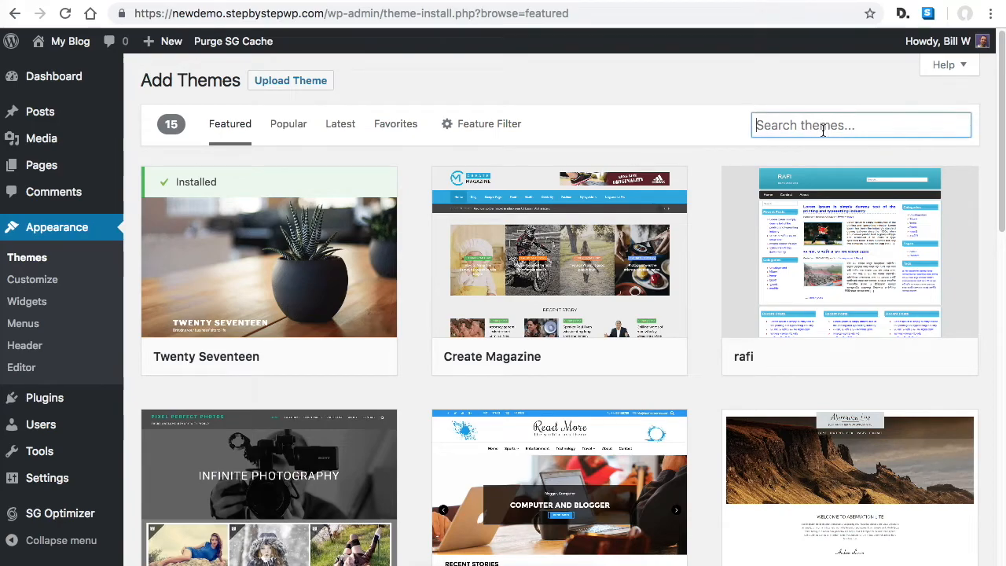
pyautogui.write('astra')
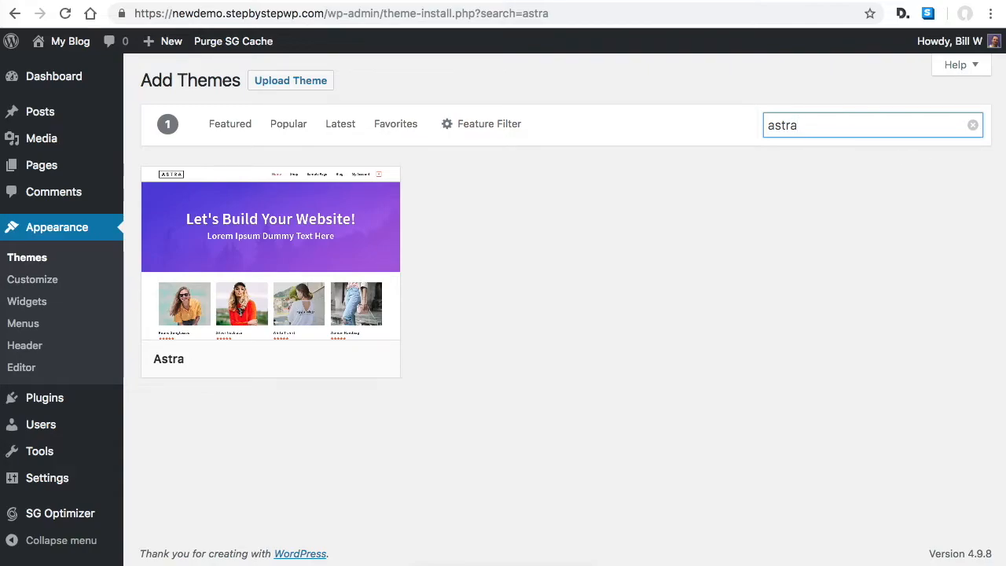
pyautogui.moveTo(335, 227)
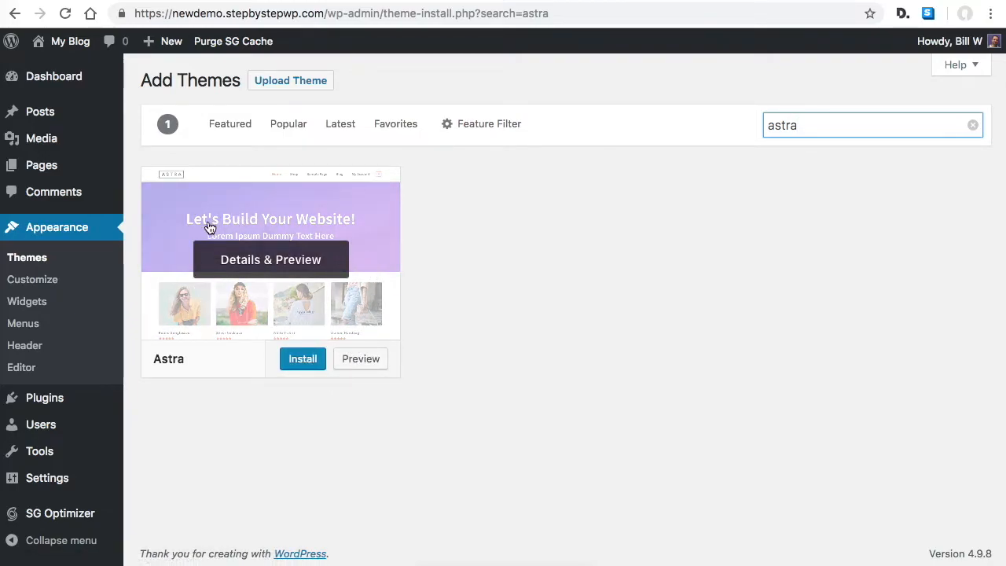
pyautogui.click(299, 365)
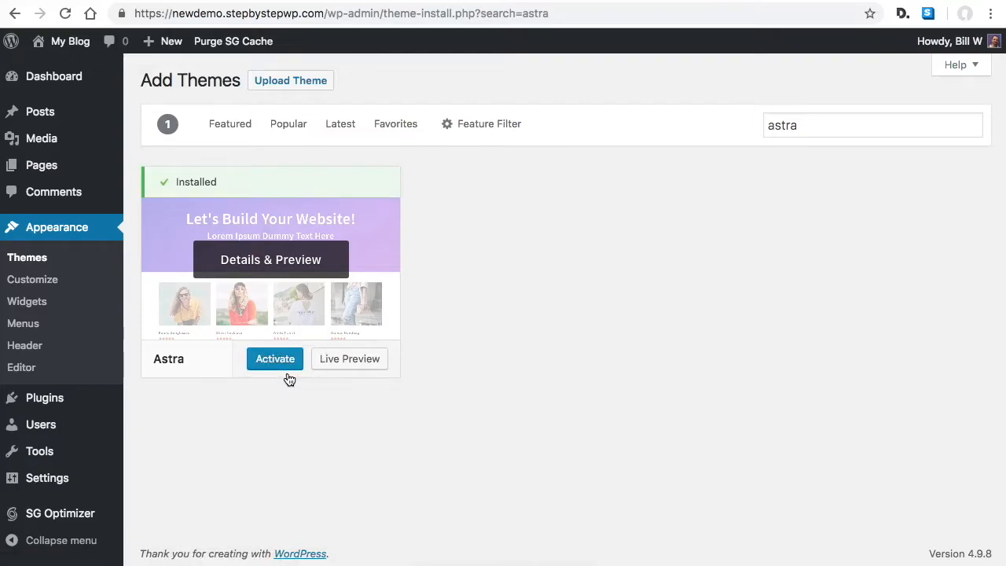
# - Activate the installed Astra theme and visit the live site
pyautogui.click(282, 365)
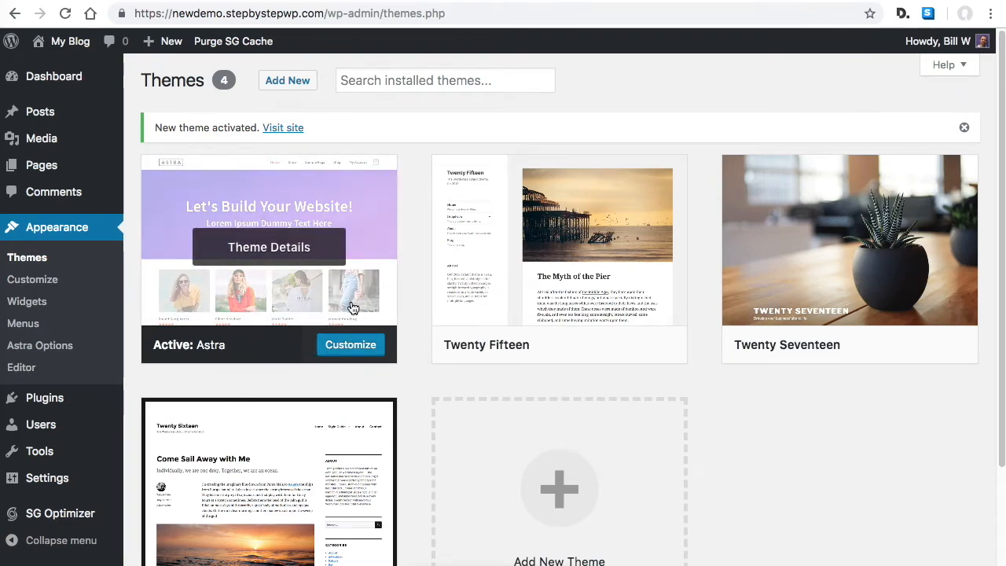
pyautogui.moveTo(63, 40)
pyautogui.click(68, 70)
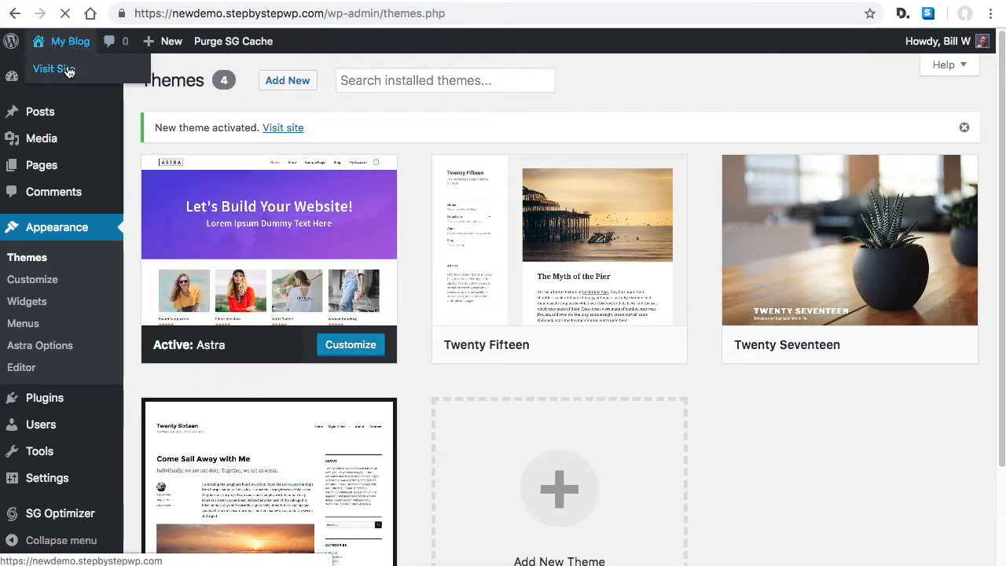
# - Examine the live home page from header to footer under the Astra theme
pyautogui.scroll(-3, 428, 329)
pyautogui.scroll(3, 428, 331)
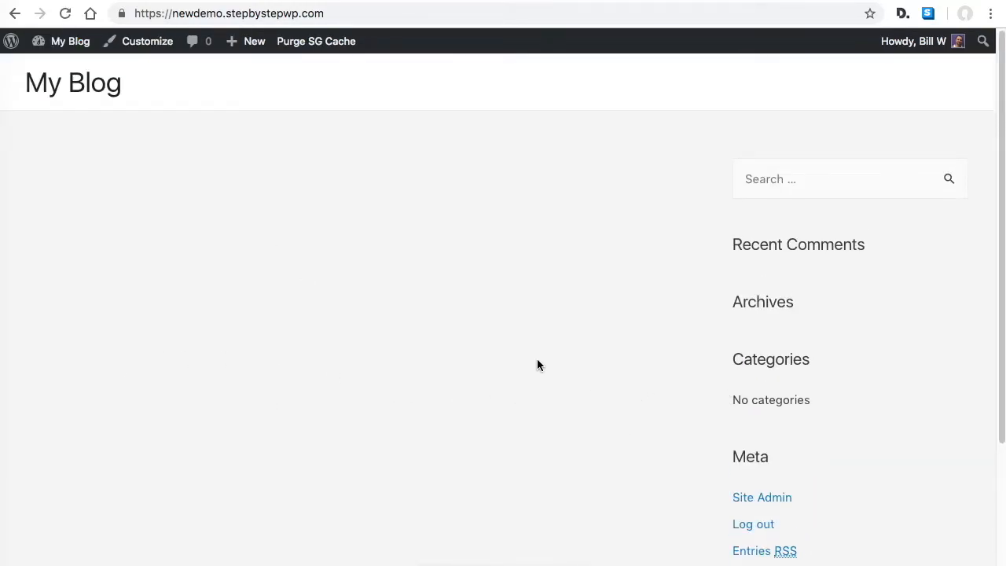
pyautogui.scroll(-3, 537, 365)
pyautogui.scroll(2, 561, 410)
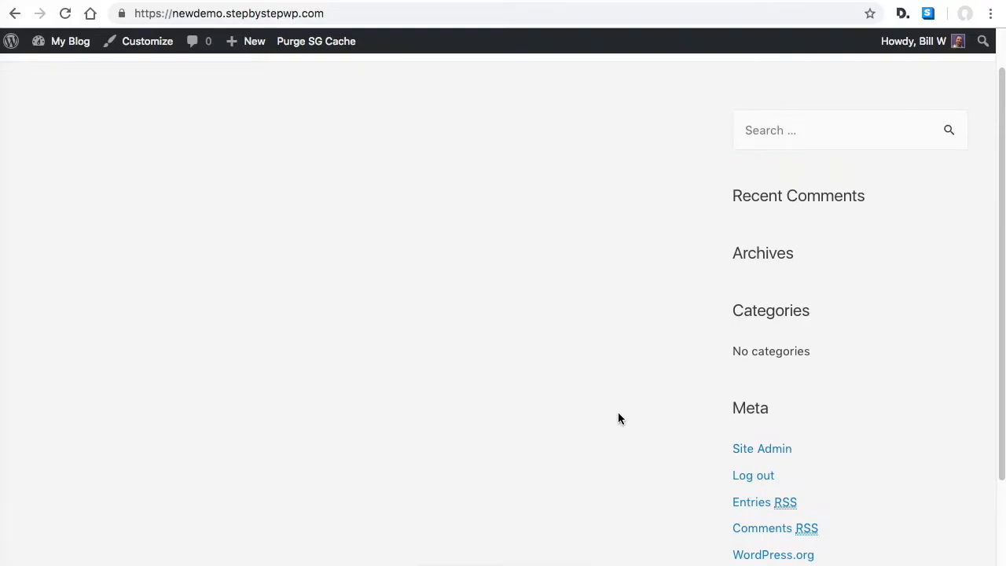
pyautogui.scroll(1, 618, 418)
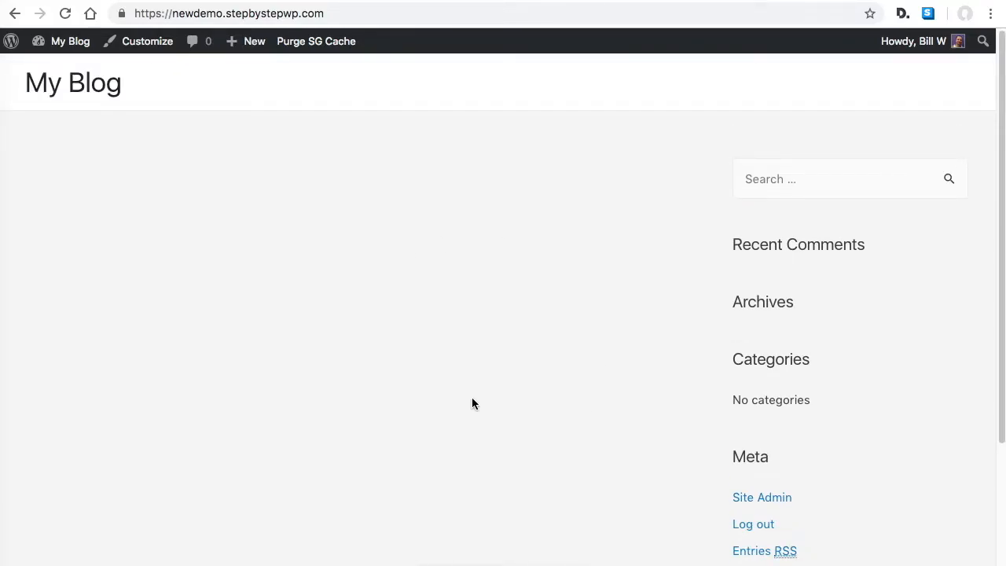
pyautogui.scroll(-3, 503, 402)
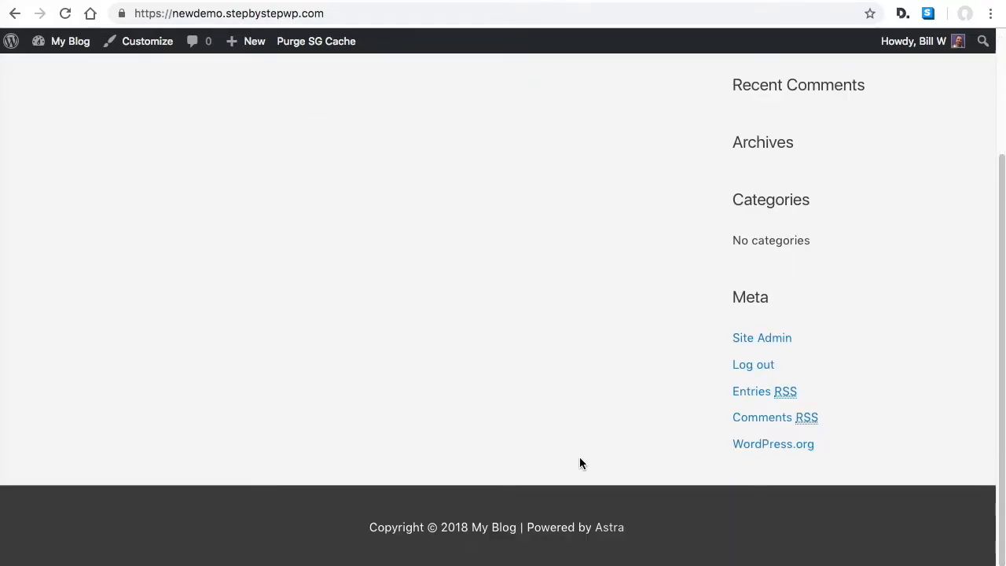
pyautogui.scroll(2, 579, 463)
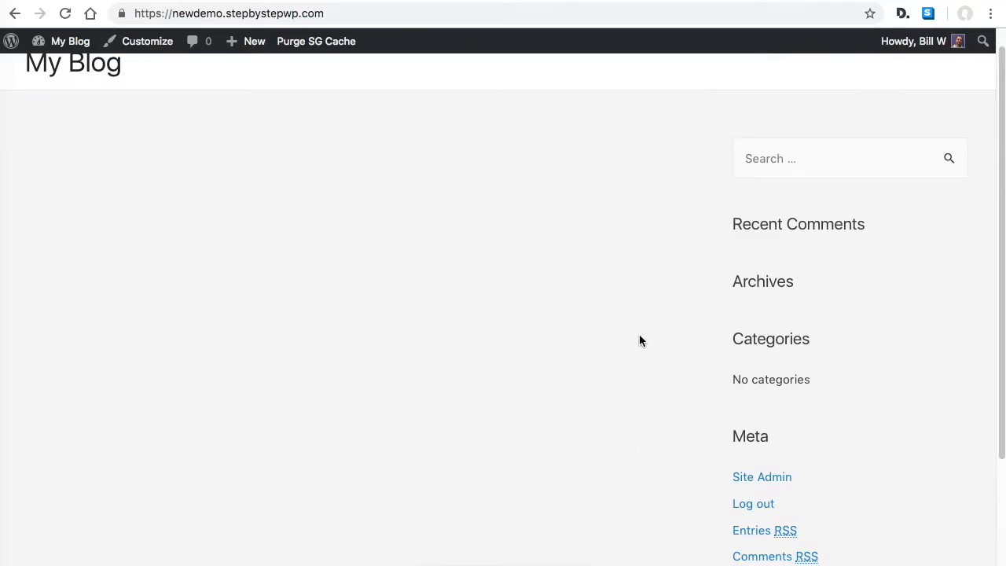
pyautogui.scroll(1, 653, 351)
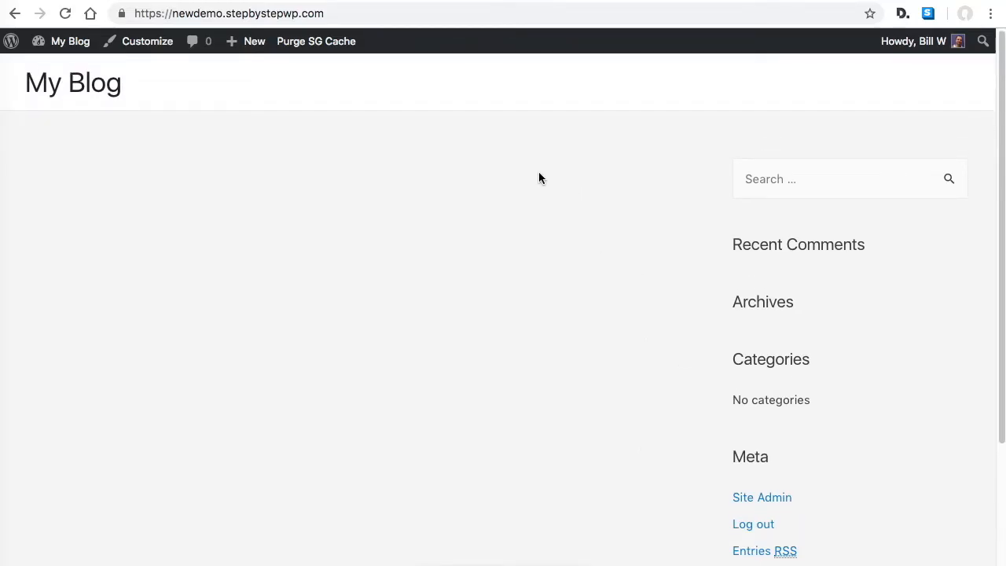
# - Return to the site's dashboard, then deactivate and delete the WordPress Importer plugin
pyautogui.moveTo(39, 47)
pyautogui.click(63, 67)
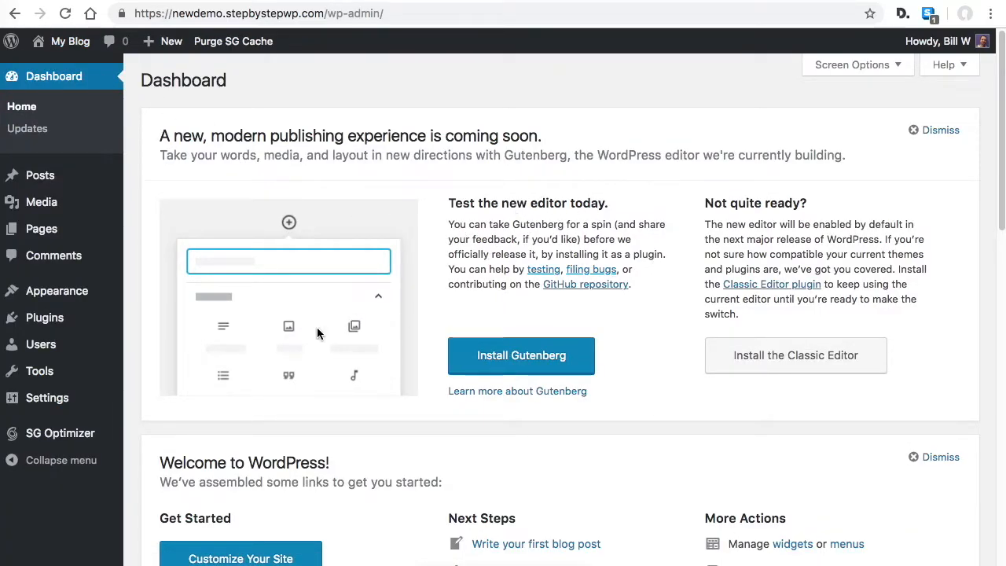
pyautogui.click(49, 323)
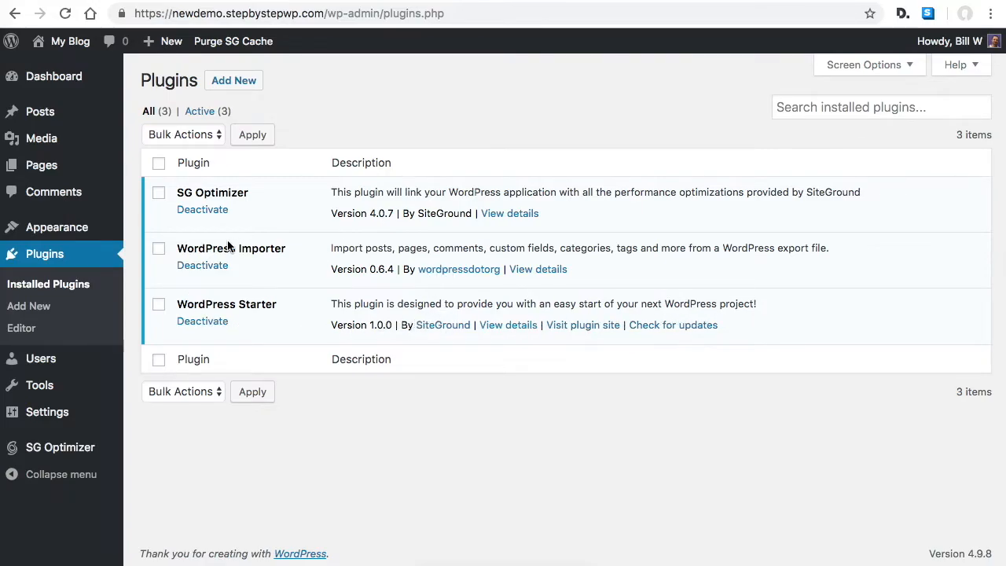
pyautogui.click(212, 271)
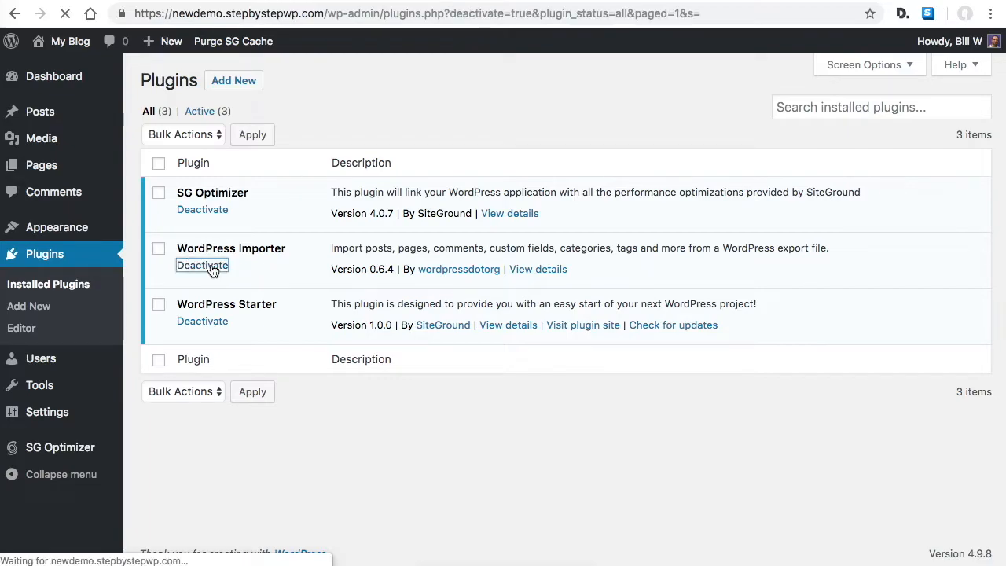
pyautogui.click(242, 313)
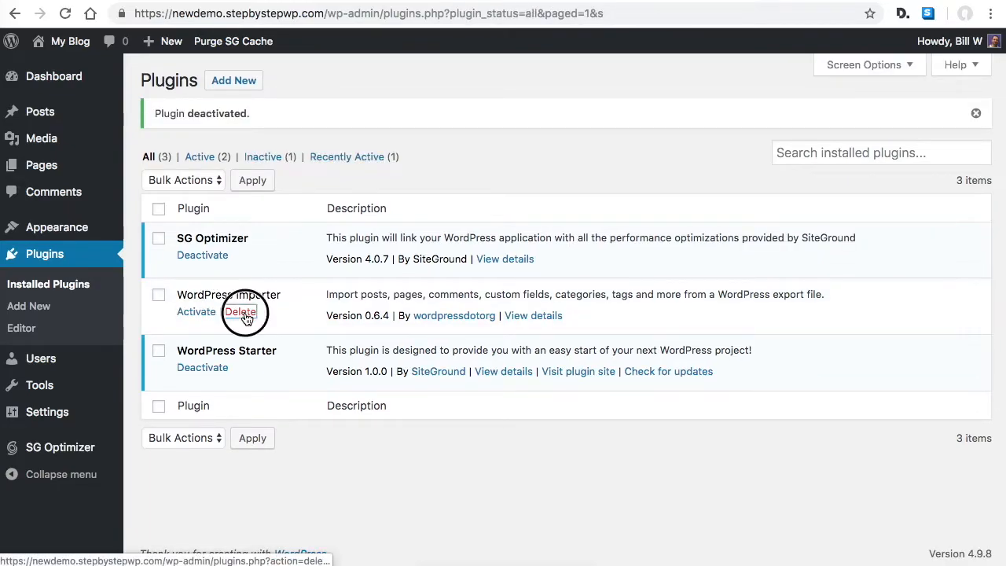
pyautogui.click(634, 119)
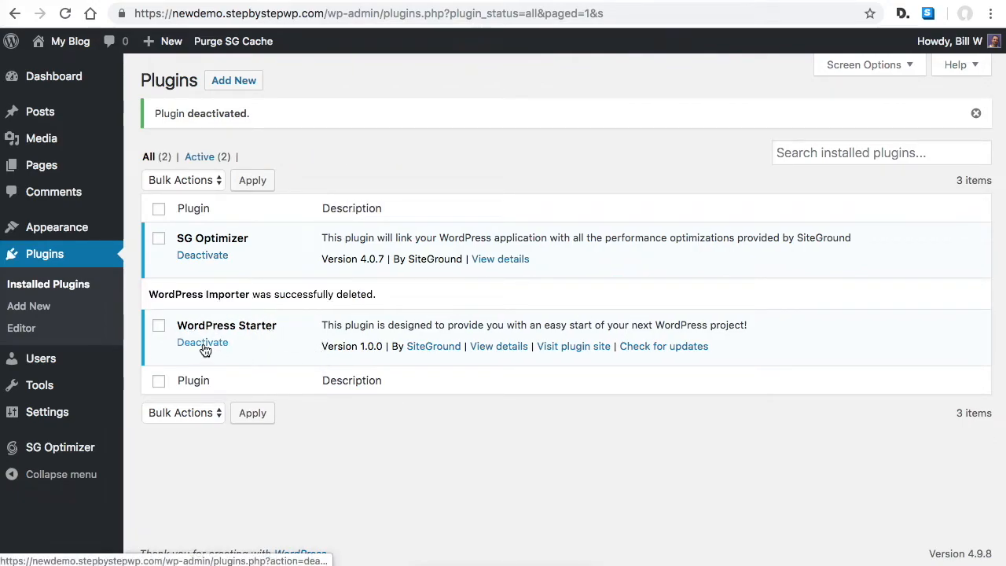
# - Deactivate and delete the WordPress Starter plugin
pyautogui.click(204, 349)
pyautogui.click(244, 312)
pyautogui.click(637, 114)
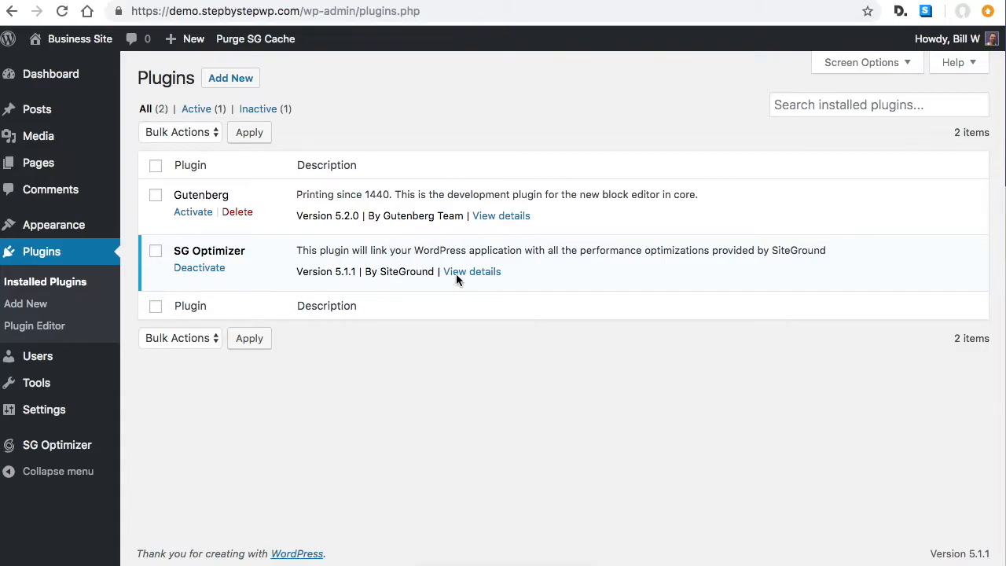
# - Search the new plugins for "elementor", then install and activate Elementor Page Builder
pyautogui.click(238, 79)
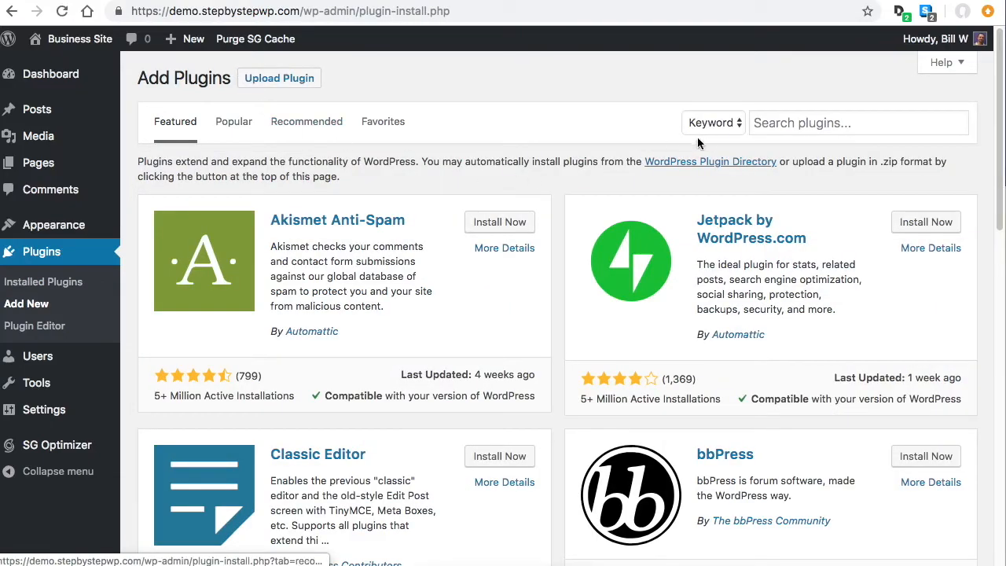
pyautogui.click(810, 124)
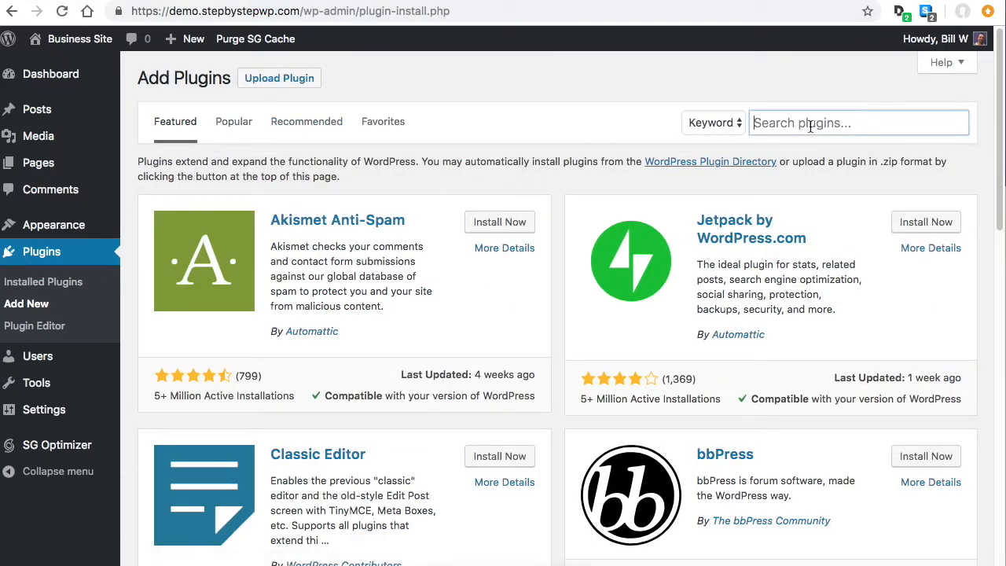
pyautogui.write('elemen')
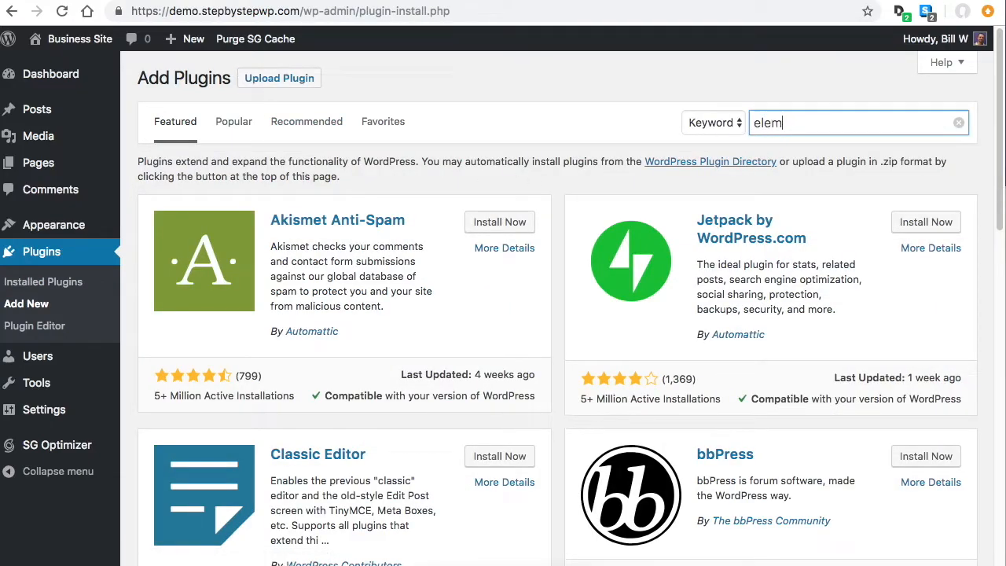
pyautogui.write('tor')
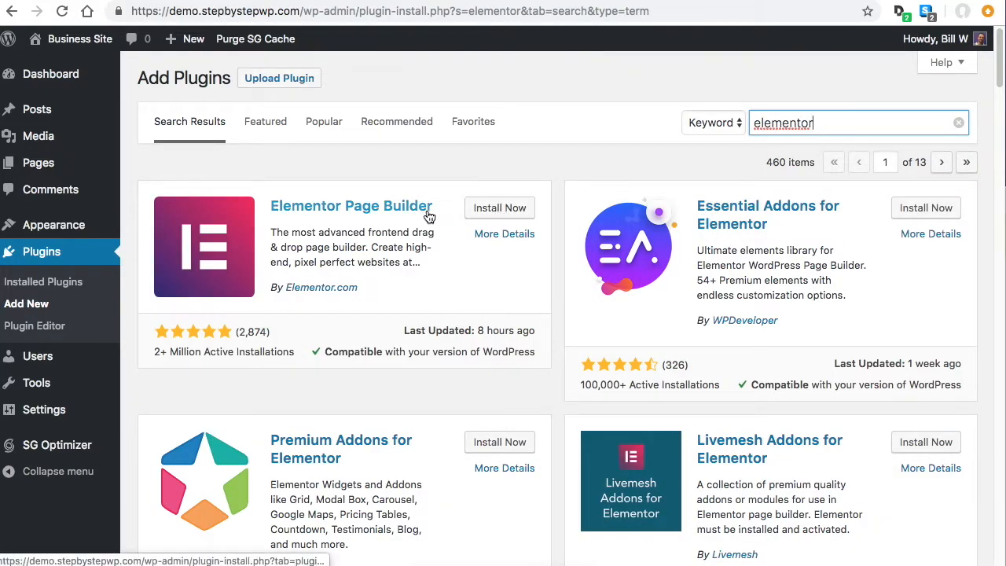
pyautogui.click(495, 209)
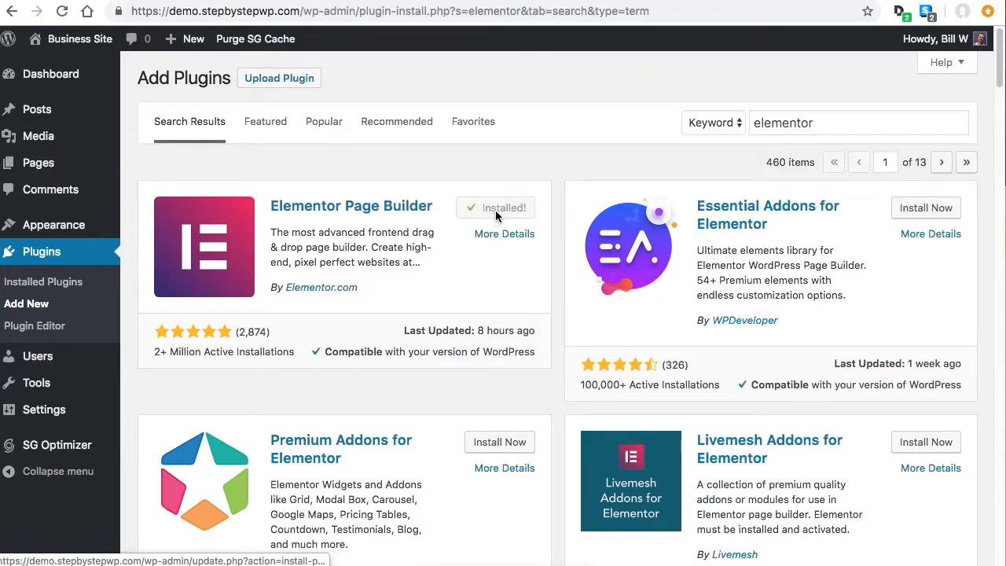
pyautogui.click(511, 209)
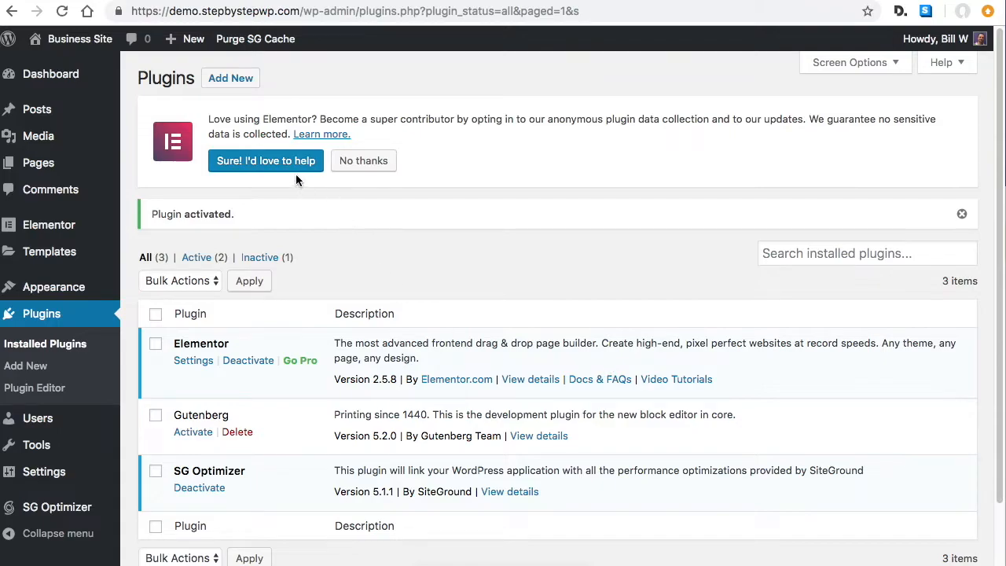
# - Search the new plugins for "astra starter", then install and activate the Astra Starter Sites plugin
pyautogui.click(241, 82)
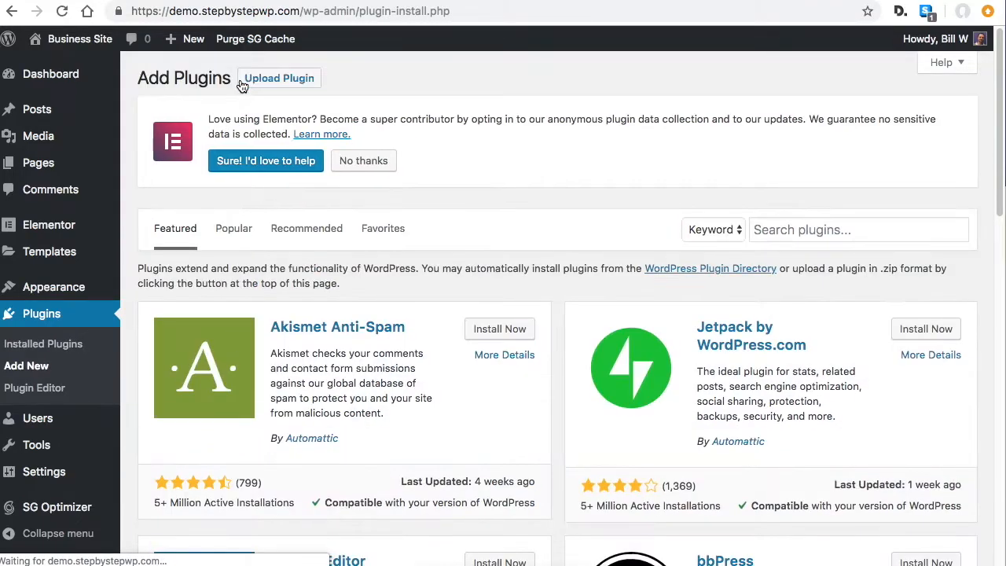
pyautogui.click(823, 230)
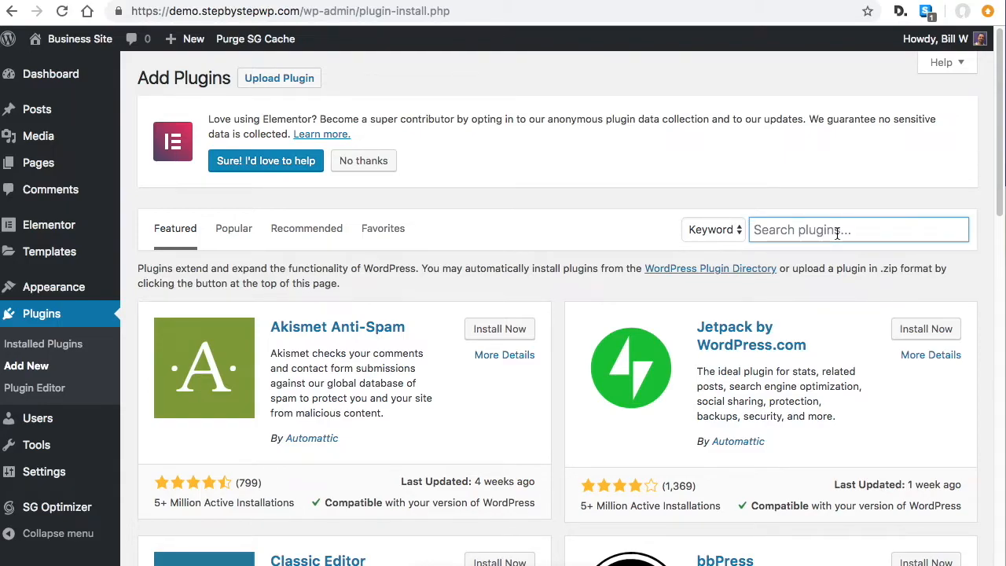
pyautogui.write('astra')
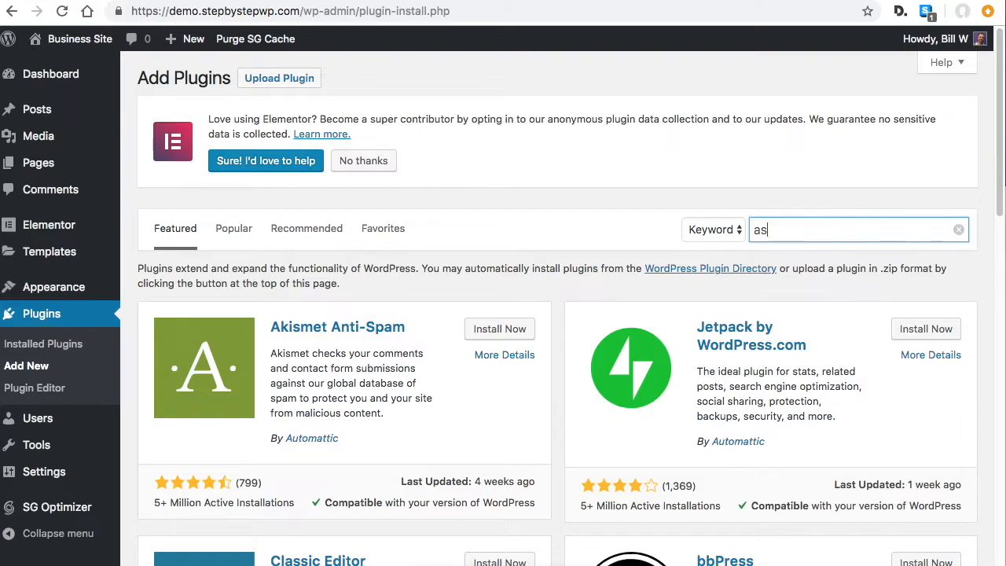
pyautogui.write(' starter')
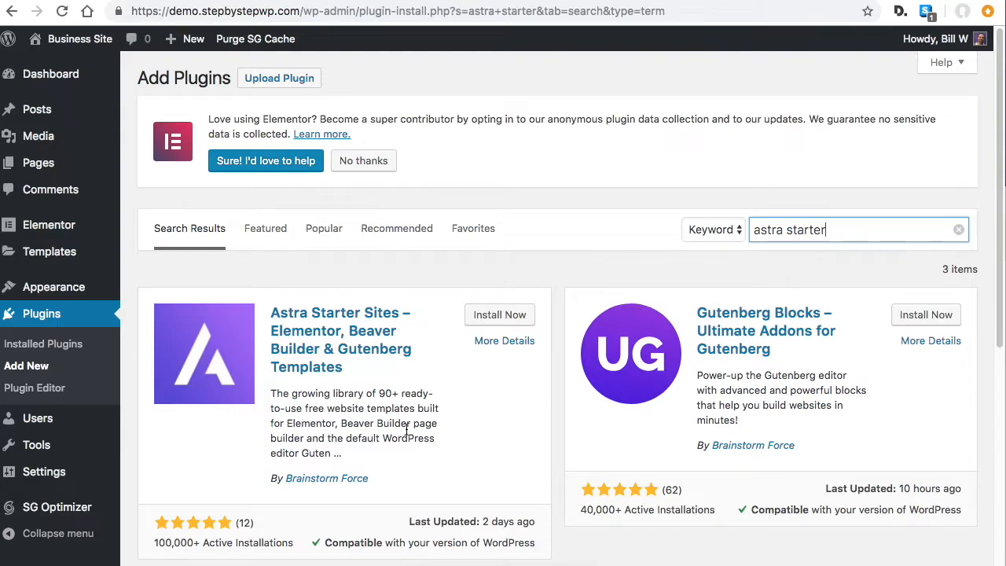
pyautogui.click(501, 315)
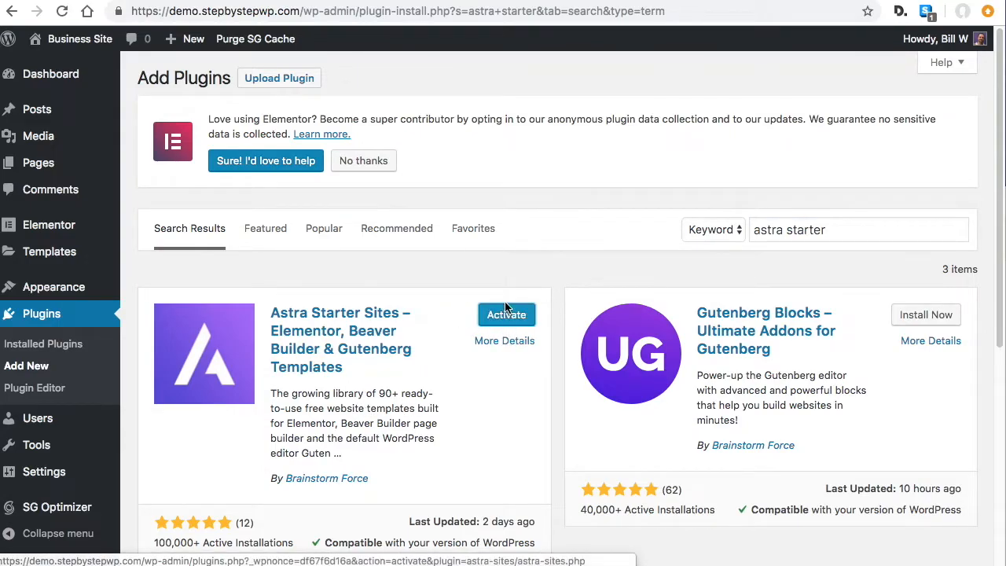
pyautogui.click(509, 317)
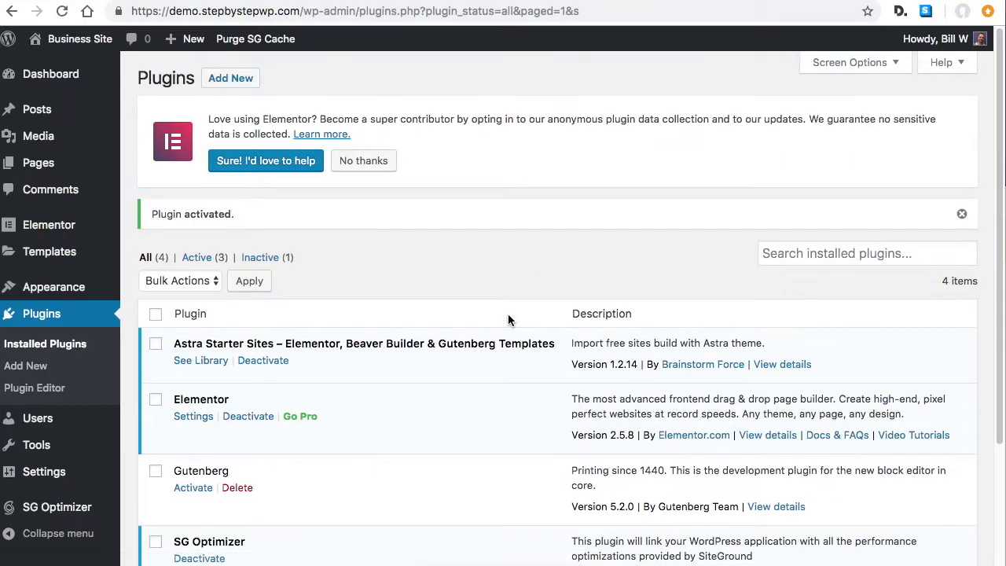
# - Find the Under Construction plugin by searching for "under construction", install and activate it, and dismiss its welcome notice
pyautogui.scroll(-1, 510, 321)
pyautogui.scroll(1, 494, 208)
pyautogui.click(217, 78)
pyautogui.click(806, 231)
pyautogui.write('u')
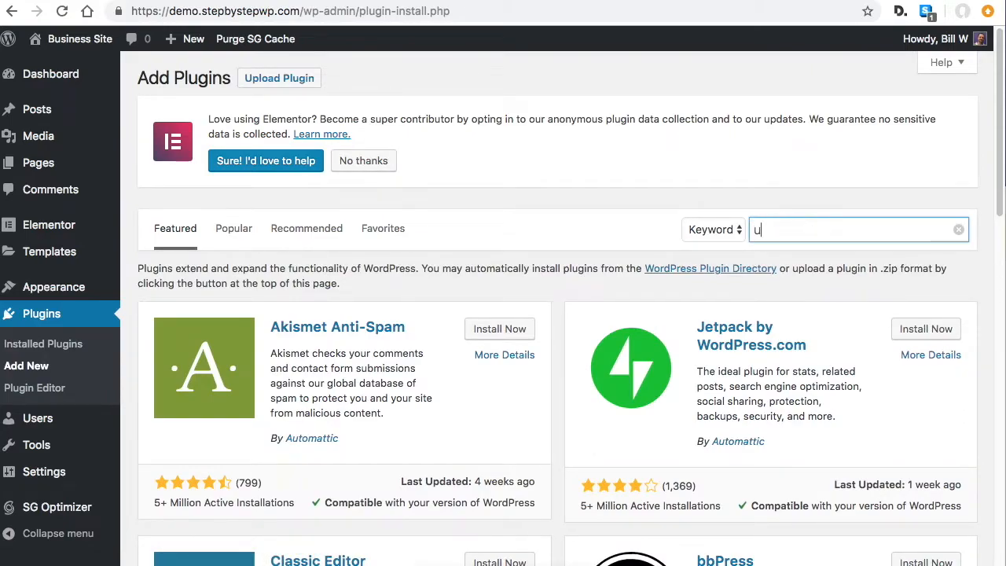
pyautogui.write('nder con')
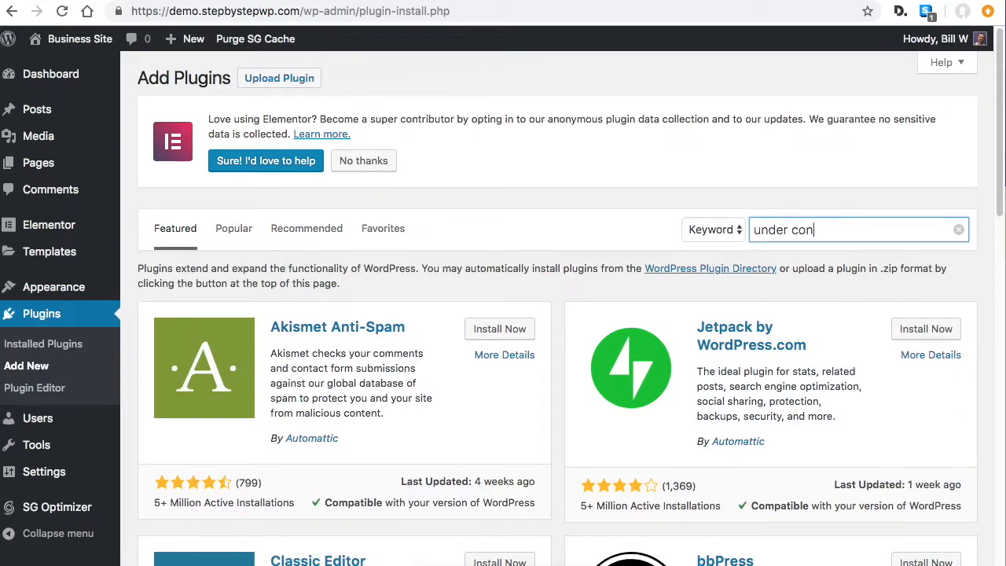
pyautogui.write('st')
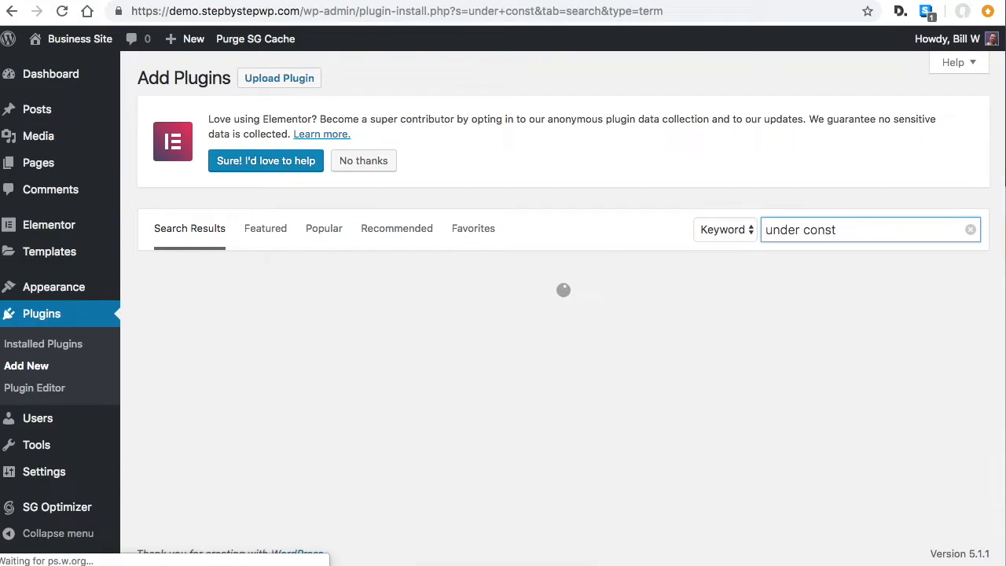
pyautogui.write('ruction')
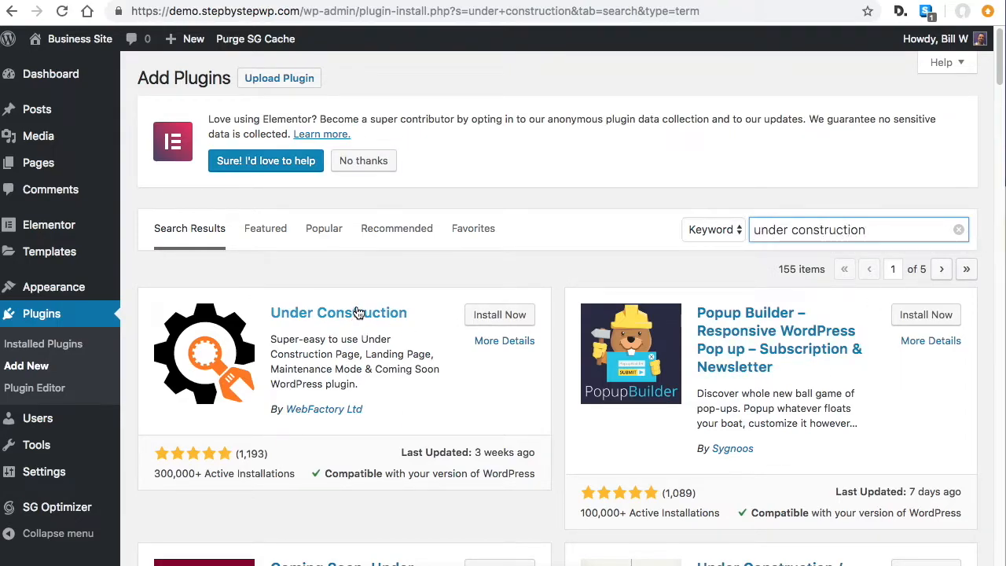
pyautogui.click(501, 316)
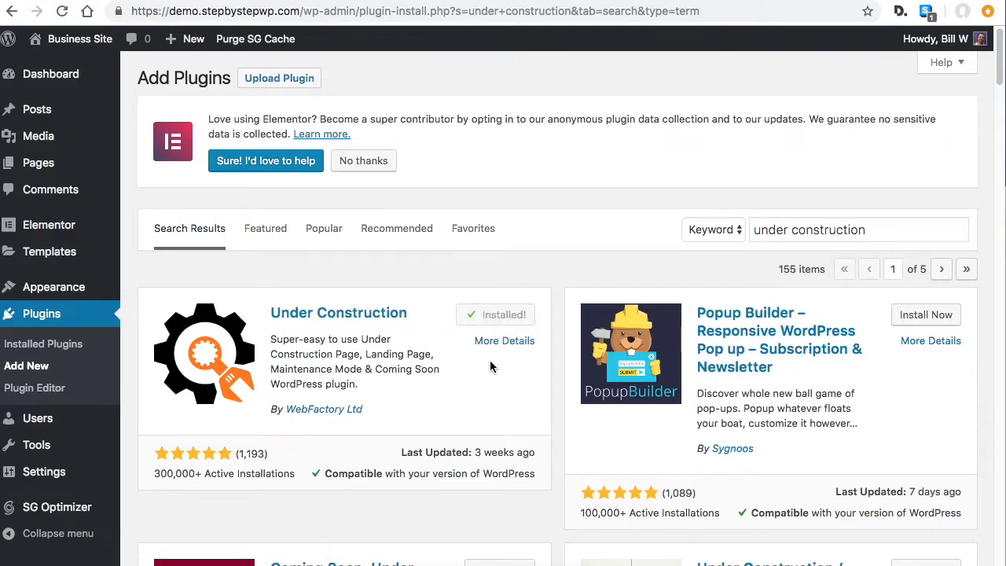
pyautogui.click(519, 316)
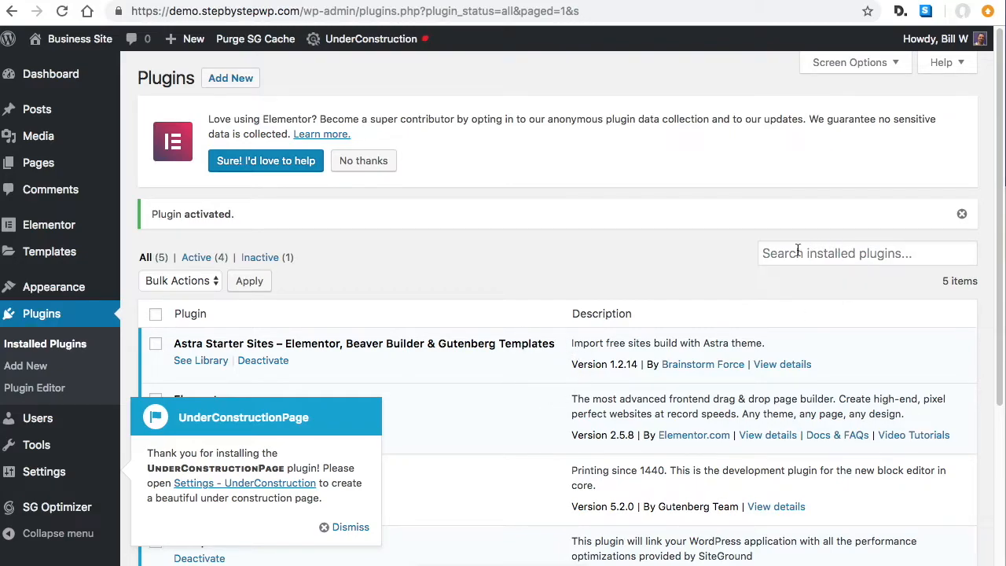
pyautogui.click(328, 528)
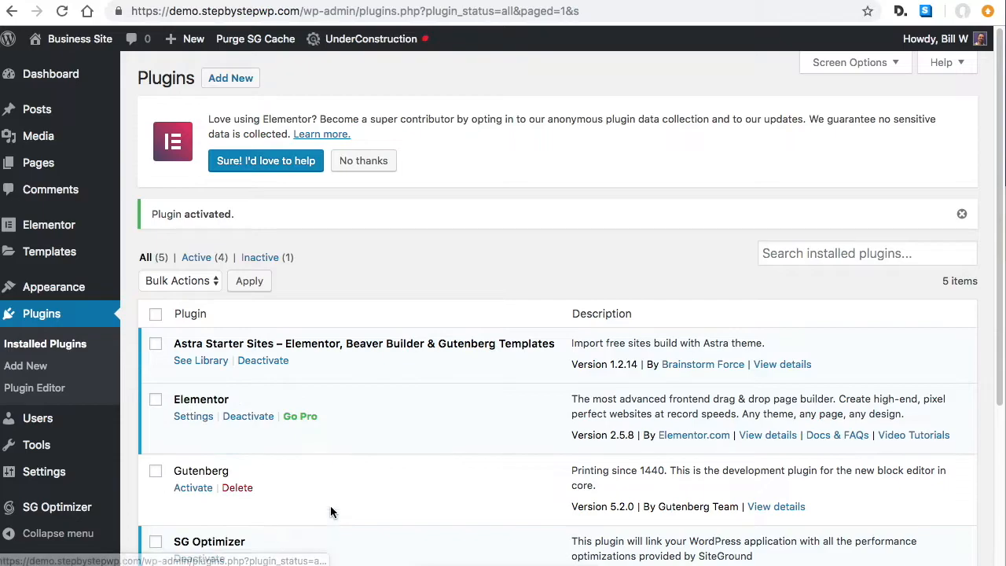
# - Search the new plugins for "wpforms", then install and activate Contact Form by WPForms
pyautogui.click(232, 78)
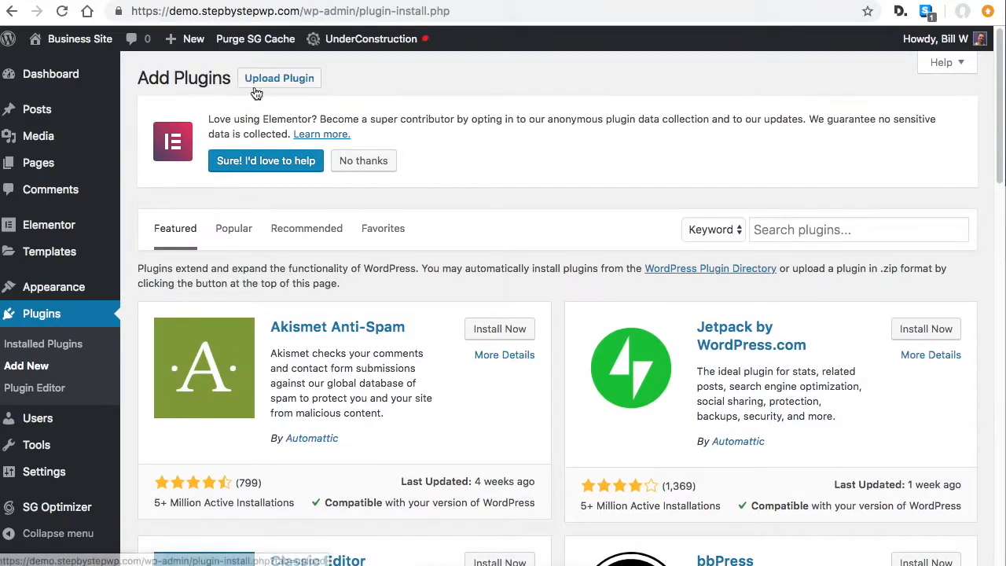
pyautogui.click(827, 232)
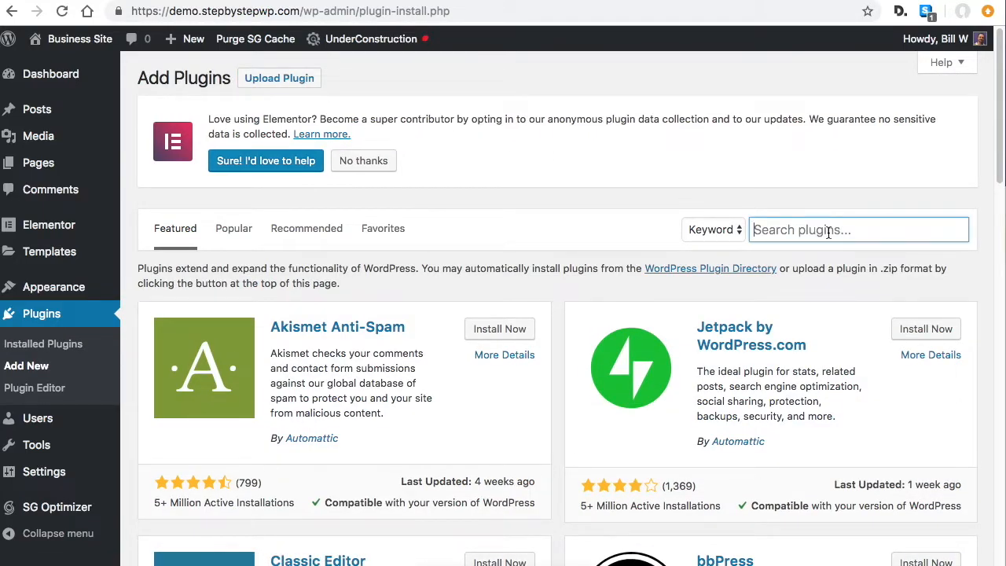
pyautogui.write('wpforms')
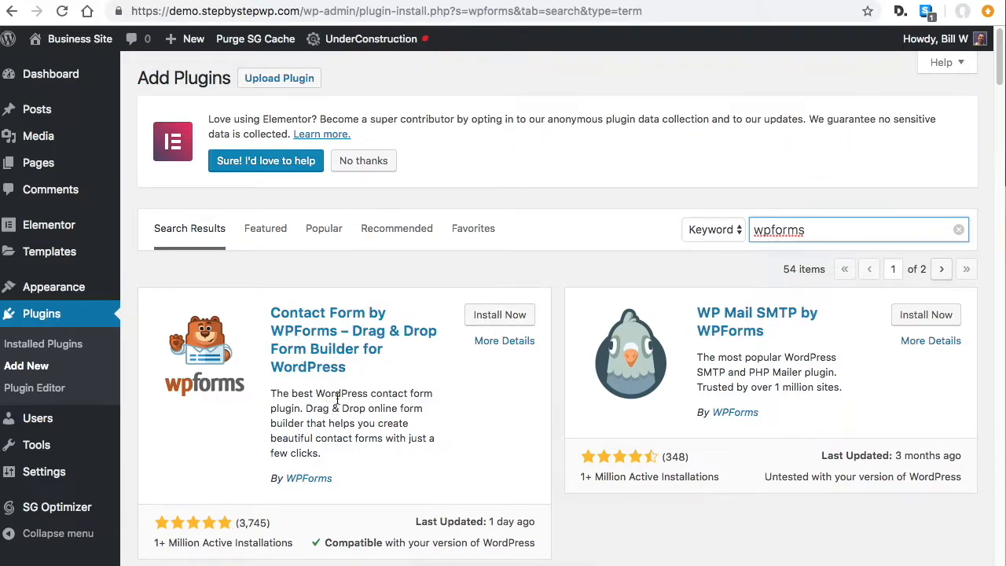
pyautogui.click(497, 317)
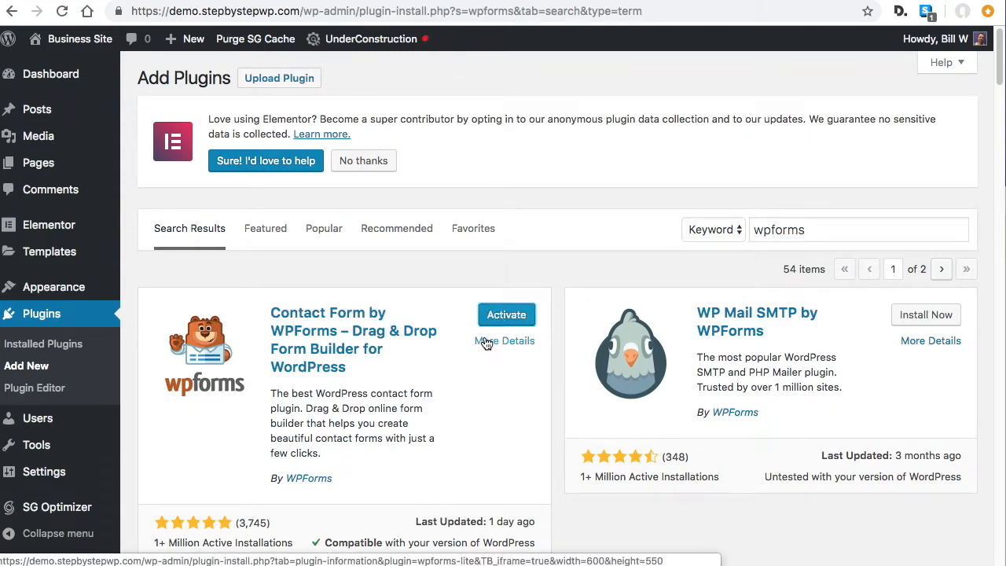
pyautogui.click(507, 317)
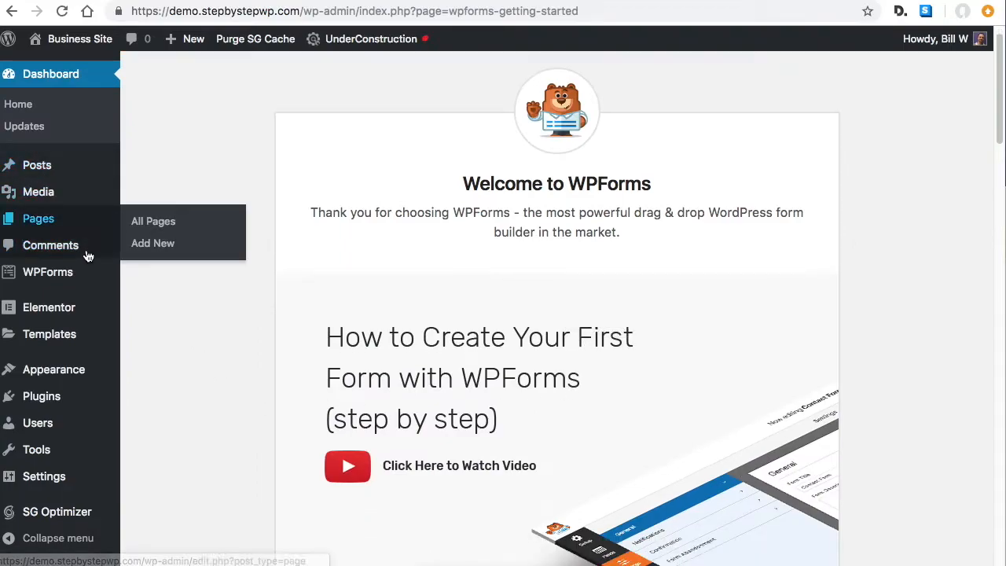
# - Return to the plugins area, search the new plugins for "classic", then install and activate Classic Editor
pyautogui.scroll(-2, 47, 307)
pyautogui.click(41, 396)
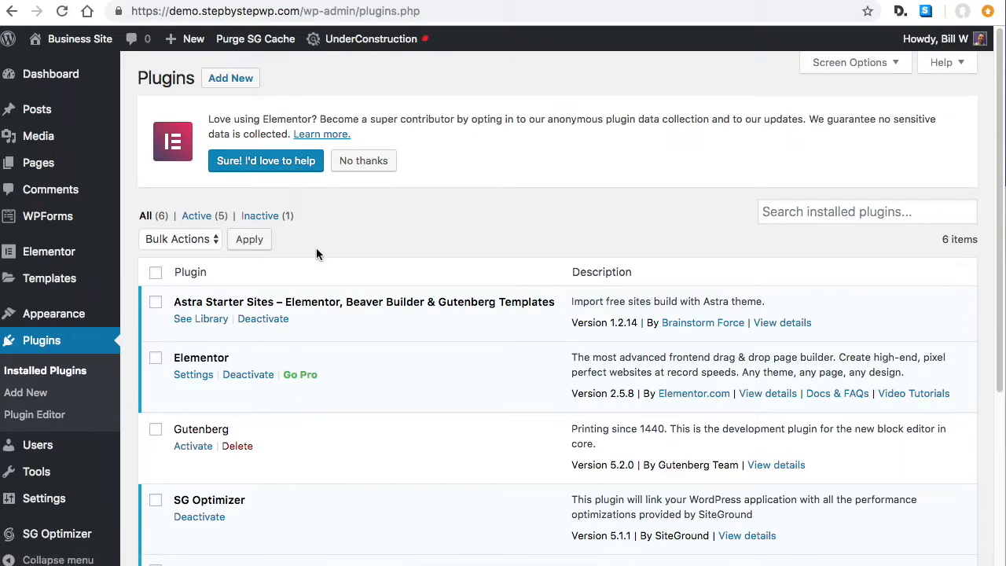
pyautogui.click(233, 78)
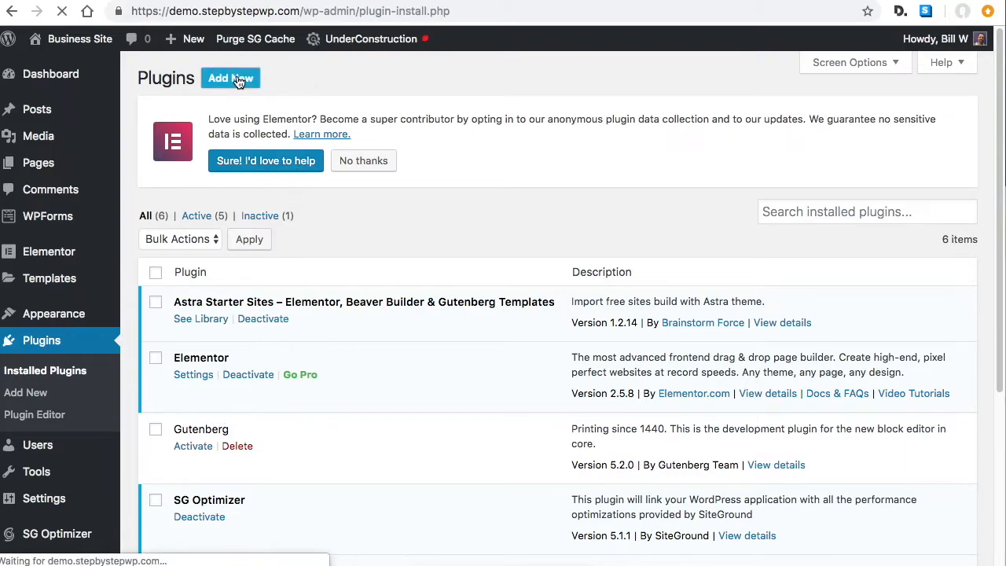
pyautogui.click(789, 239)
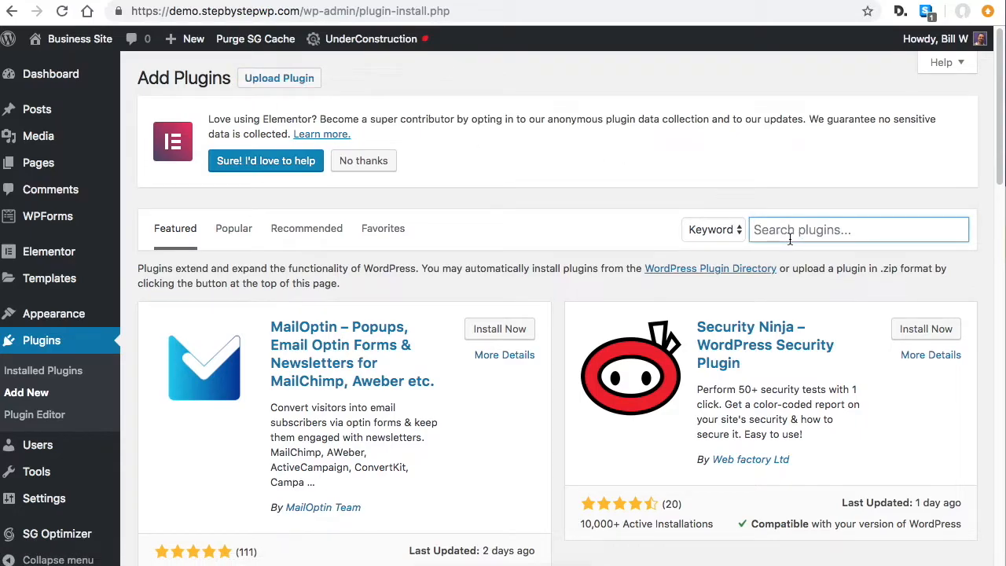
pyautogui.write('classic')
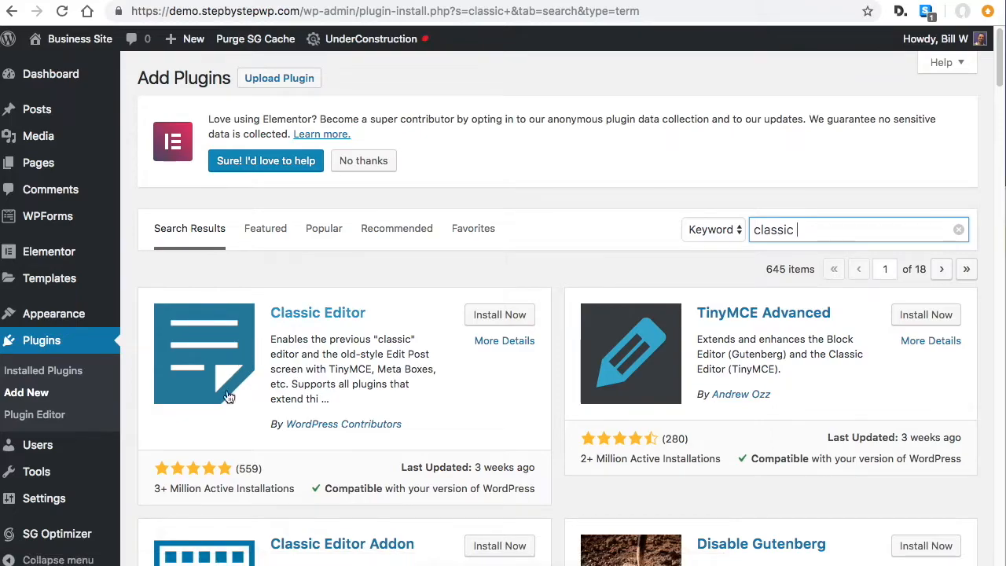
pyautogui.click(501, 316)
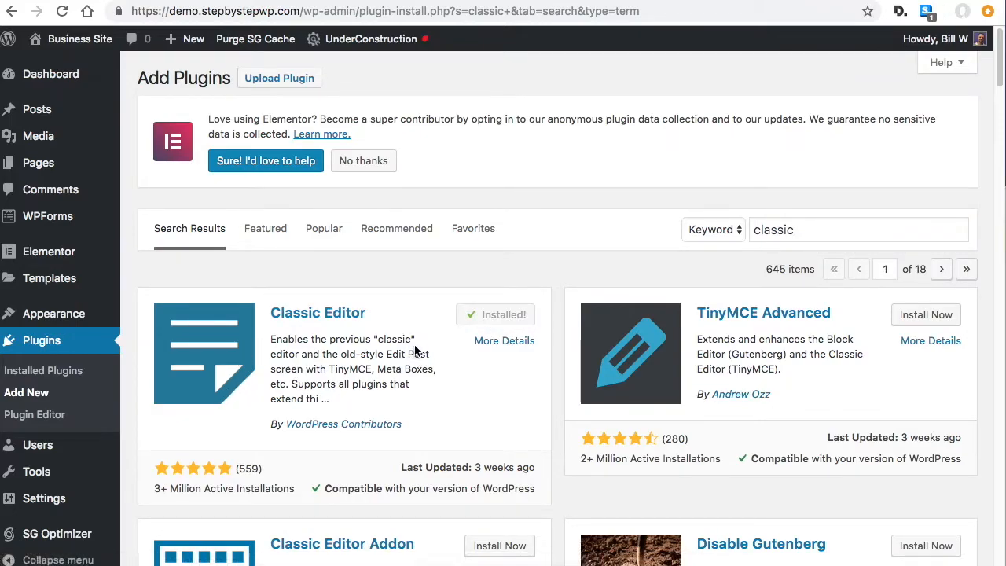
pyautogui.click(522, 319)
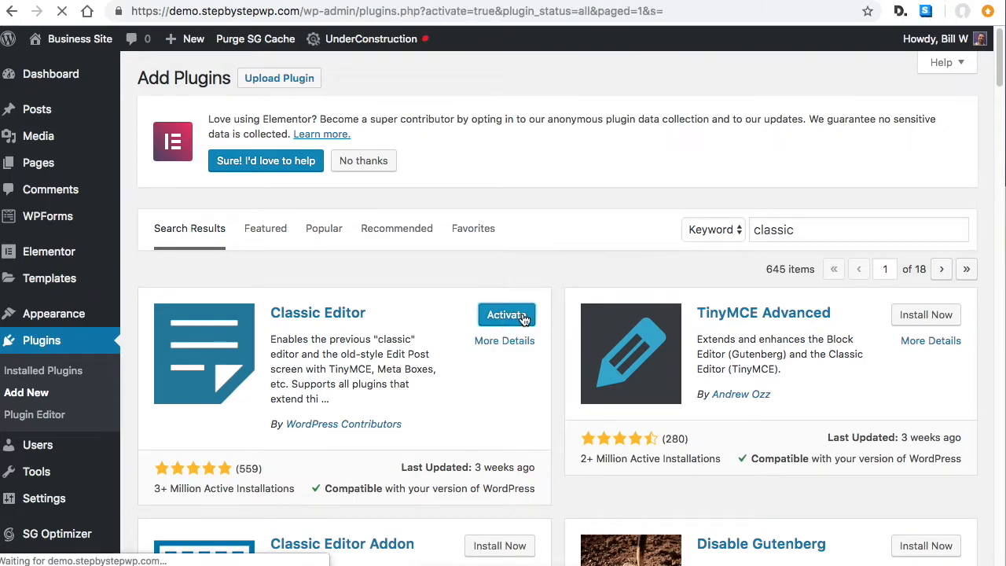
# - Review the installed plugins list and turn on Under Construction Mode for the site
pyautogui.scroll(-3, 506, 355)
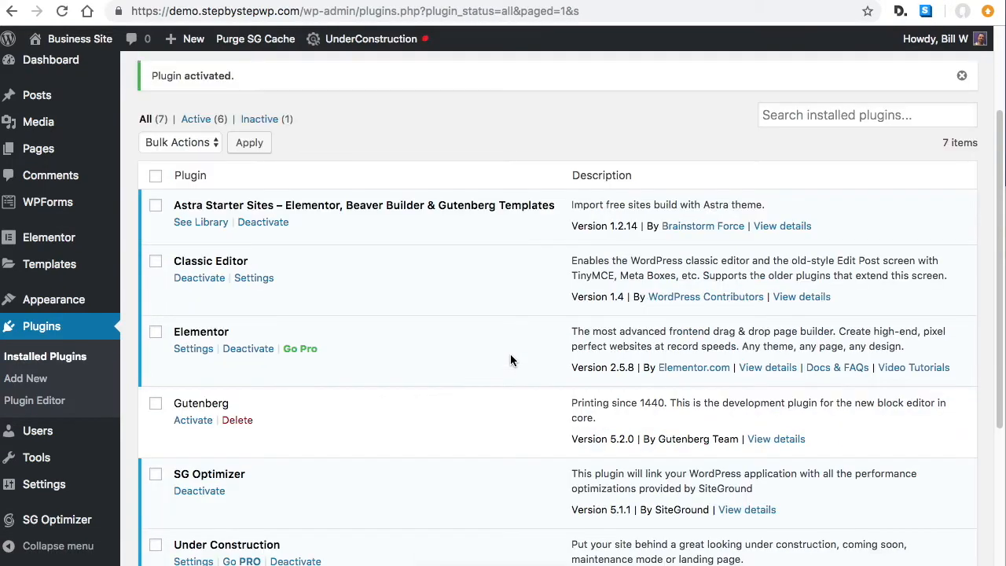
pyautogui.scroll(-2, 511, 358)
pyautogui.scroll(3, 511, 360)
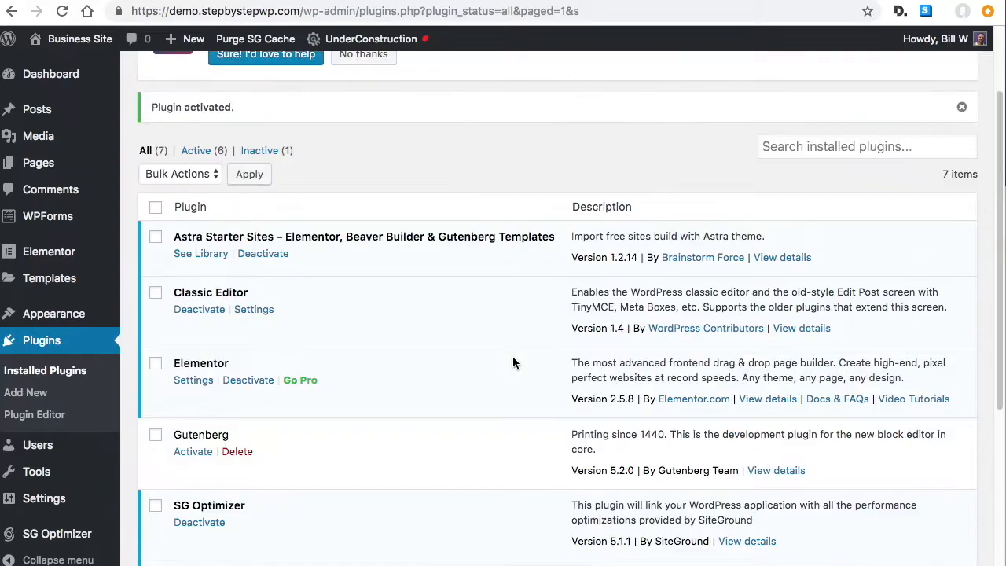
pyautogui.scroll(3, 519, 376)
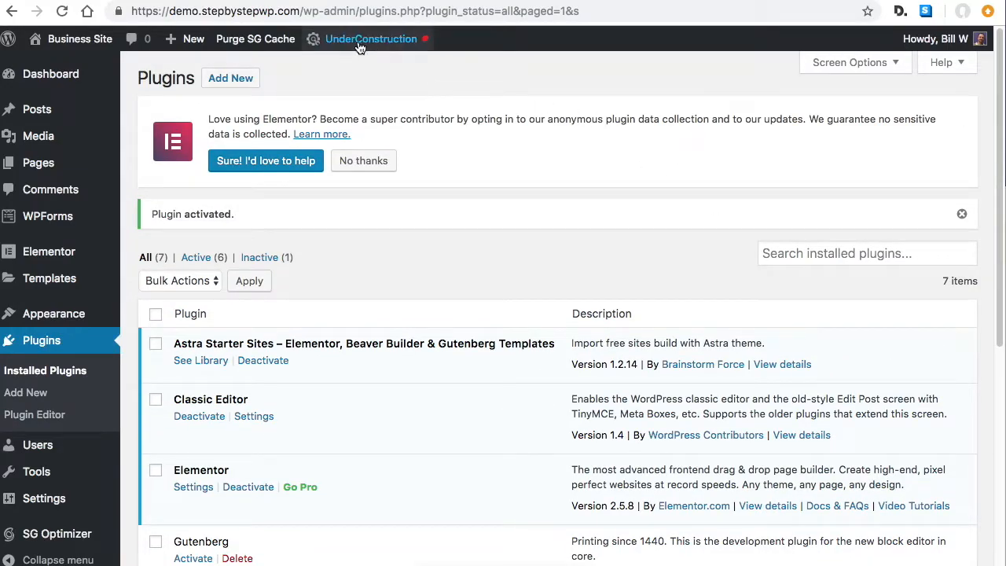
pyautogui.moveTo(368, 41)
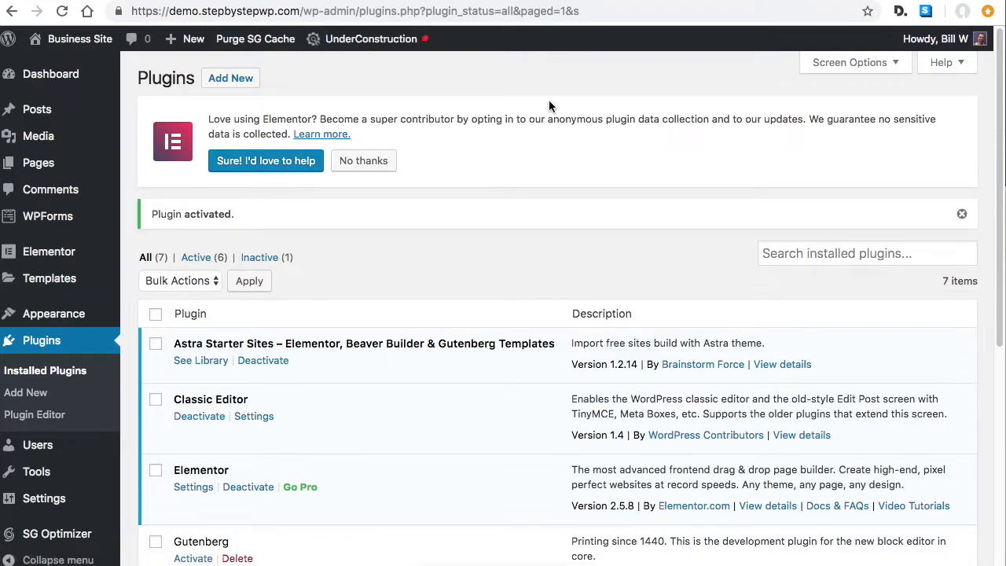
pyautogui.click(456, 69)
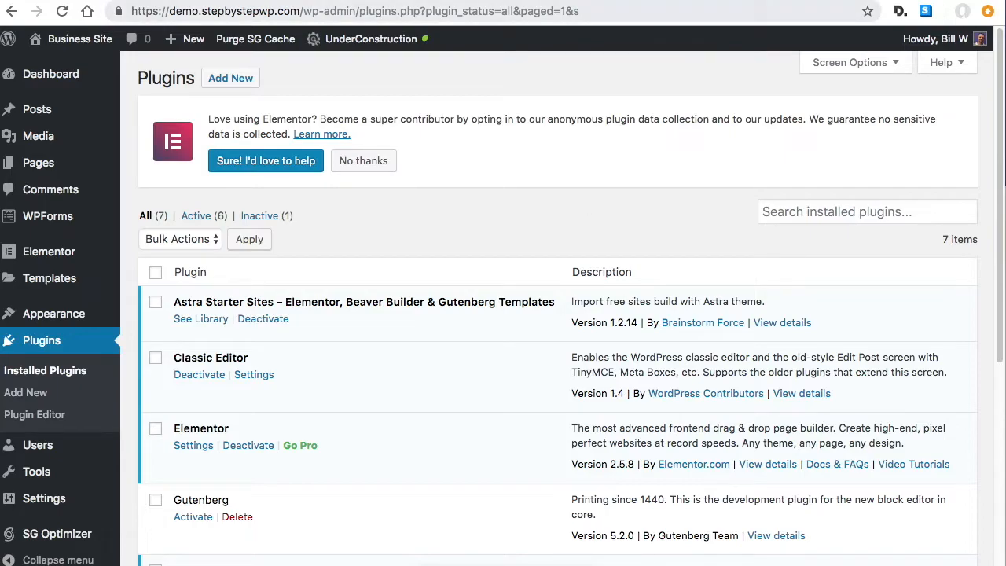
# - Open a new incognito window and load demo.stepbystepwp.com as a logged-out visitor
pyautogui.click(2, 1)
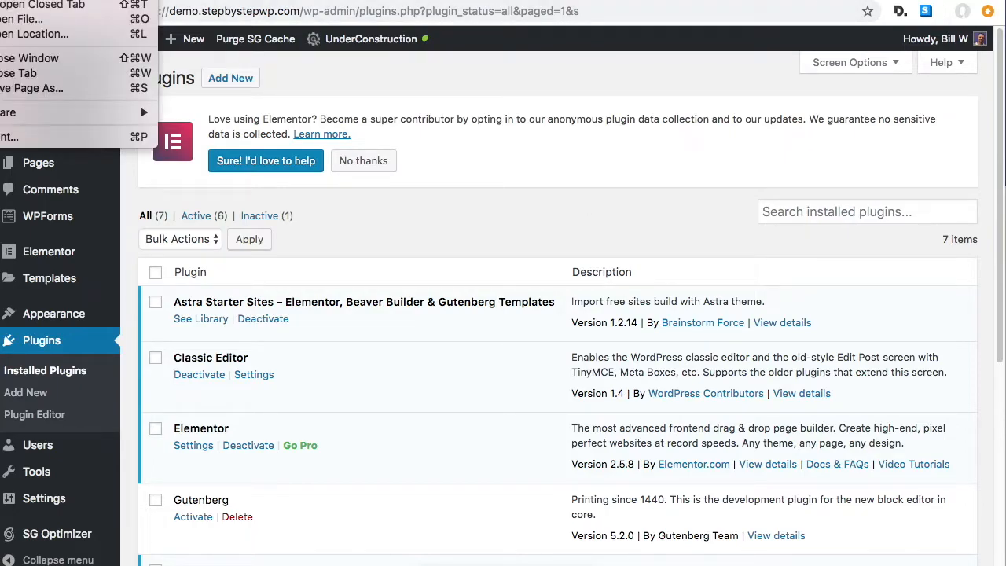
pyautogui.click(26, 1)
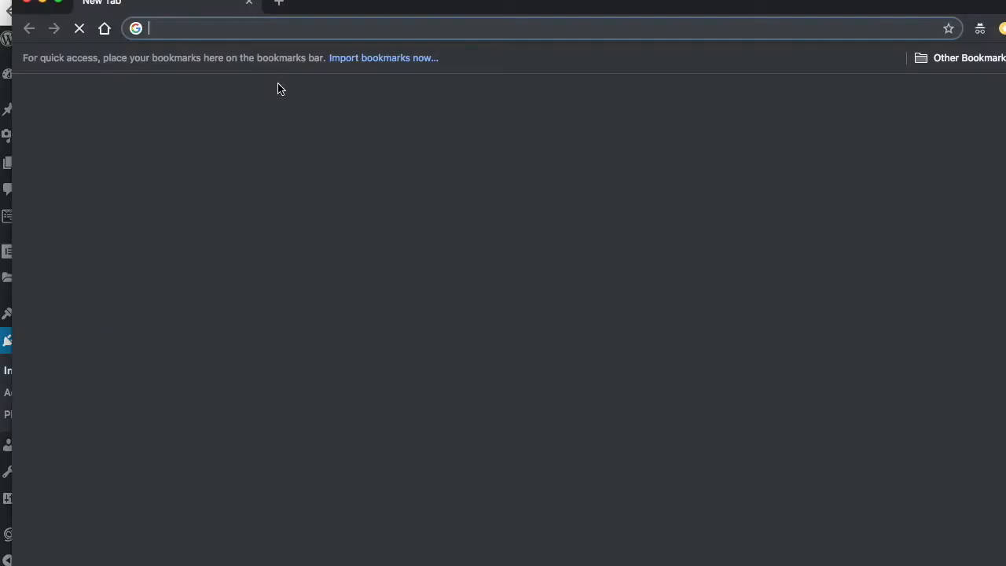
pyautogui.moveTo(482, 1); pyautogui.dragTo(515, 35)
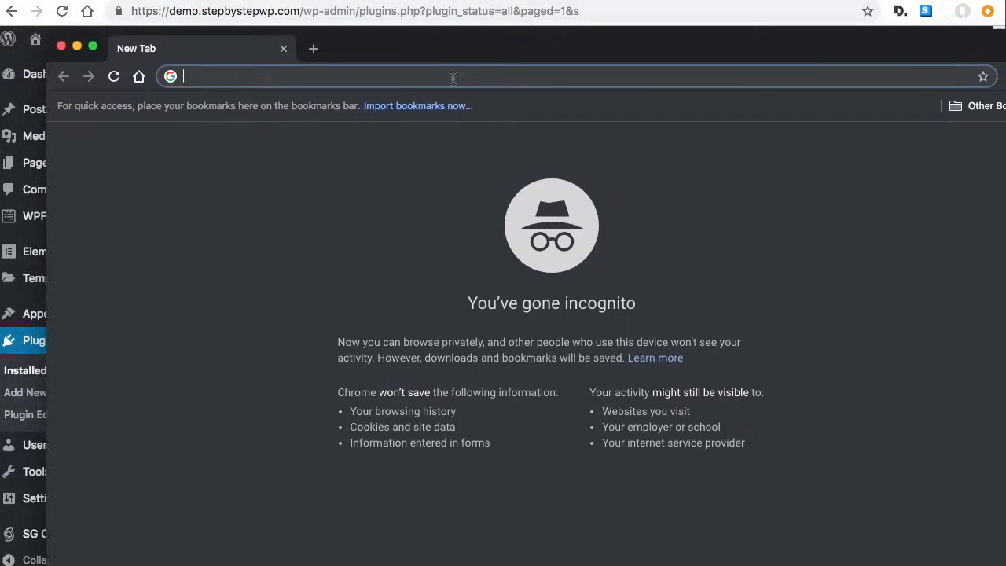
pyautogui.write('demo')
pyautogui.press('Return')
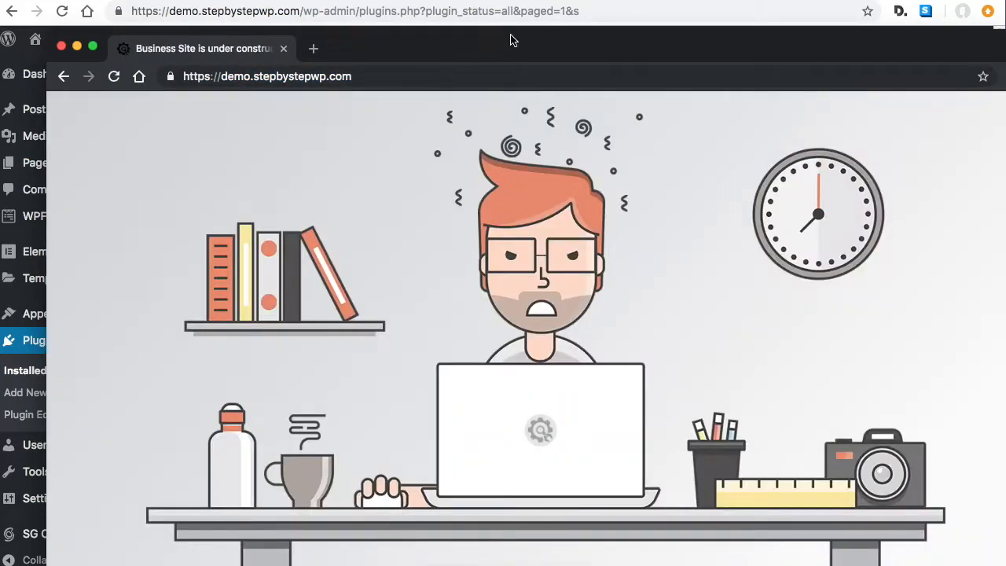
# - Inspect the full under-construction page, follow its WordPress login link and return to the page
pyautogui.moveTo(624, 53); pyautogui.dragTo(559, 0)
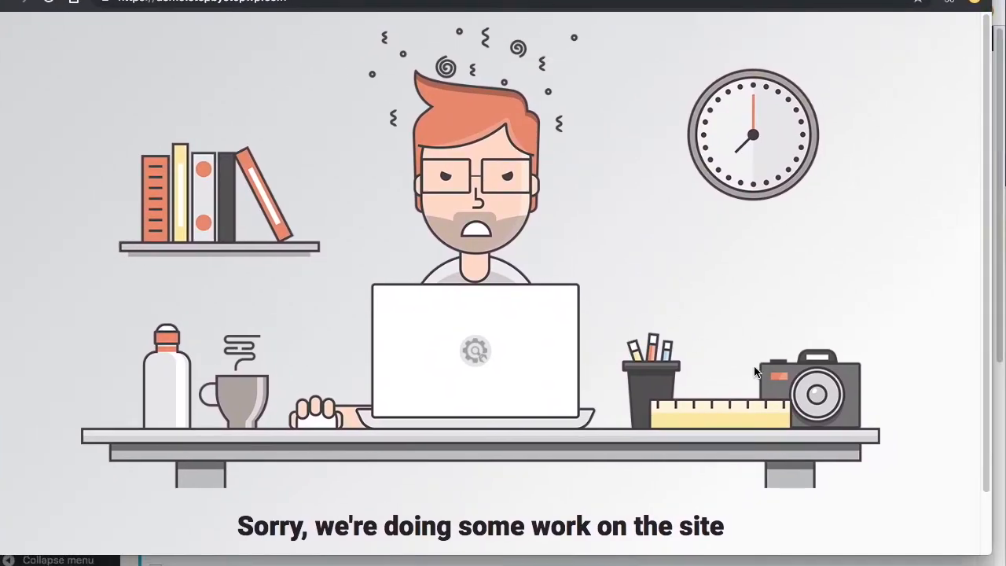
pyautogui.scroll(-1, 778, 378)
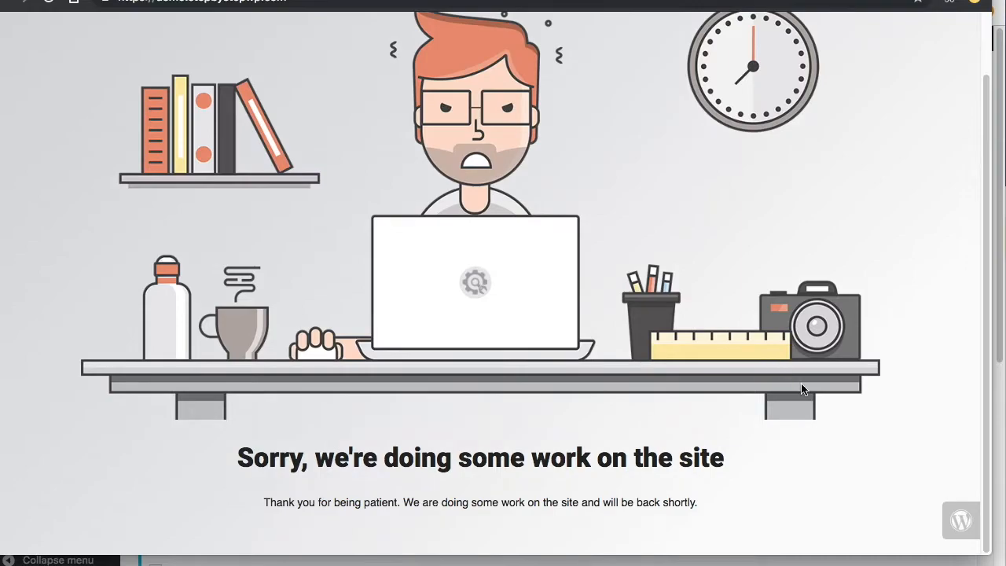
pyautogui.click(958, 521)
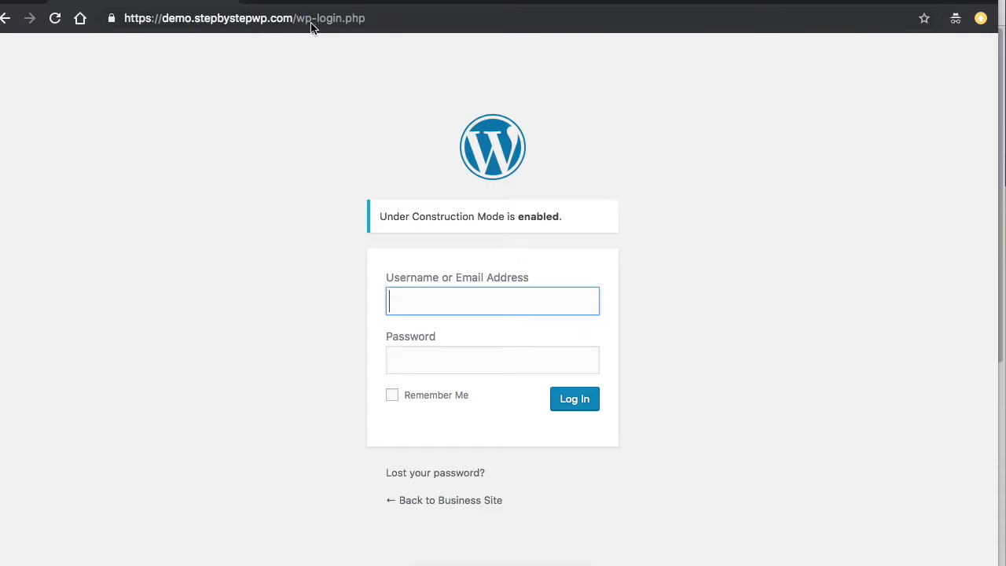
pyautogui.click(6, 19)
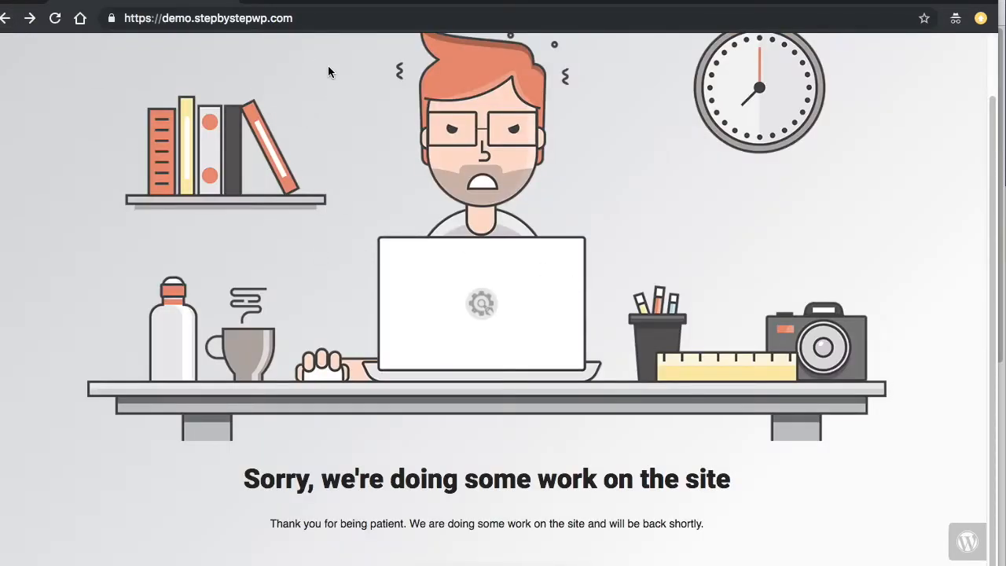
# - Open the site's login page directly at demo.stepbystepwp.com/wp-login.php
pyautogui.click(352, 22)
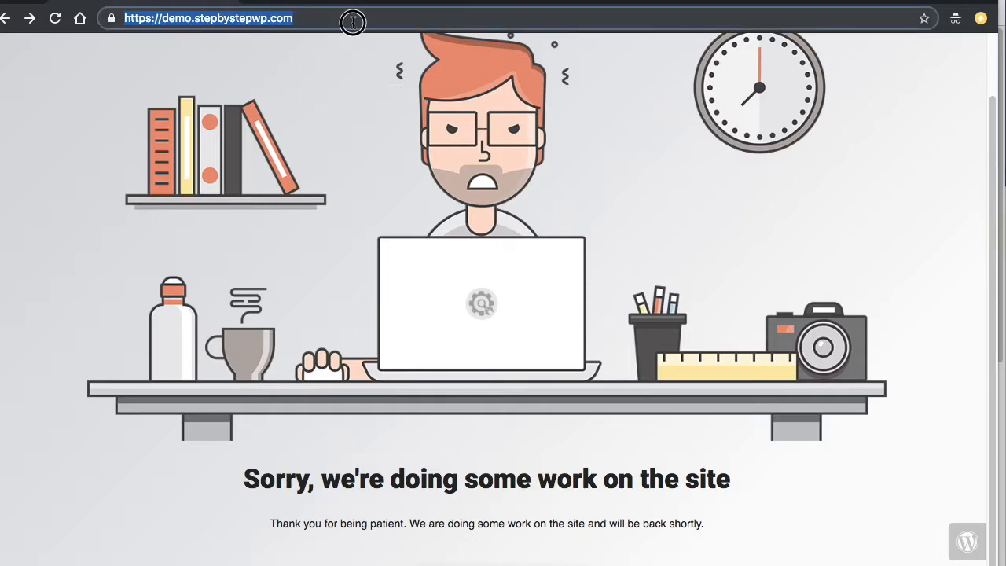
pyautogui.click(353, 23)
pyautogui.write('/wp')
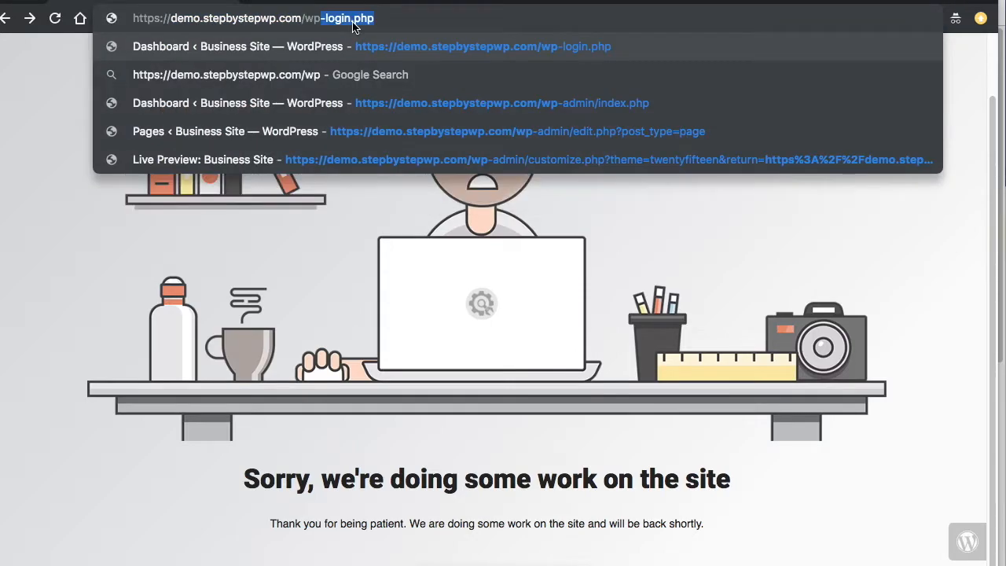
pyautogui.press('Right')
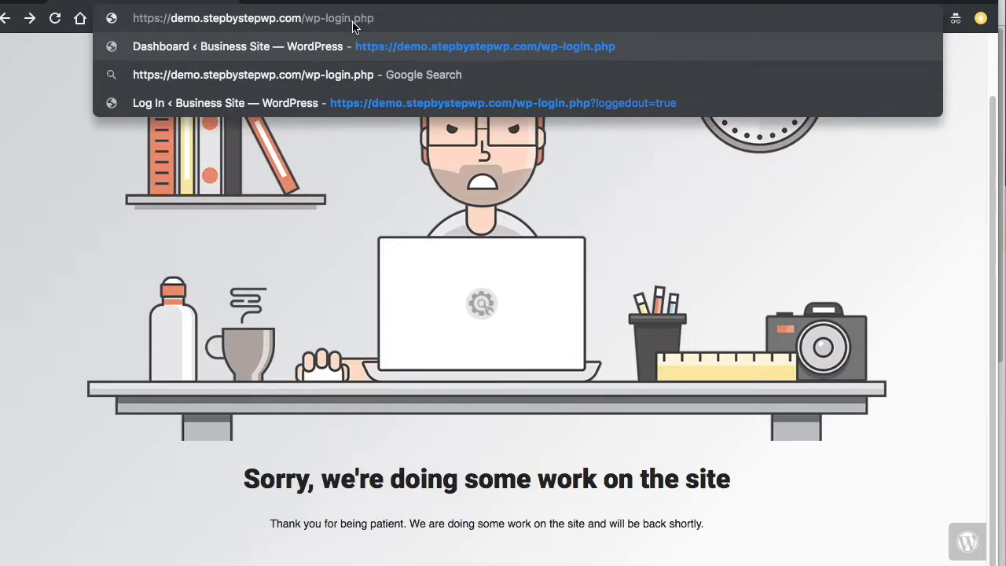
pyautogui.press('Return')
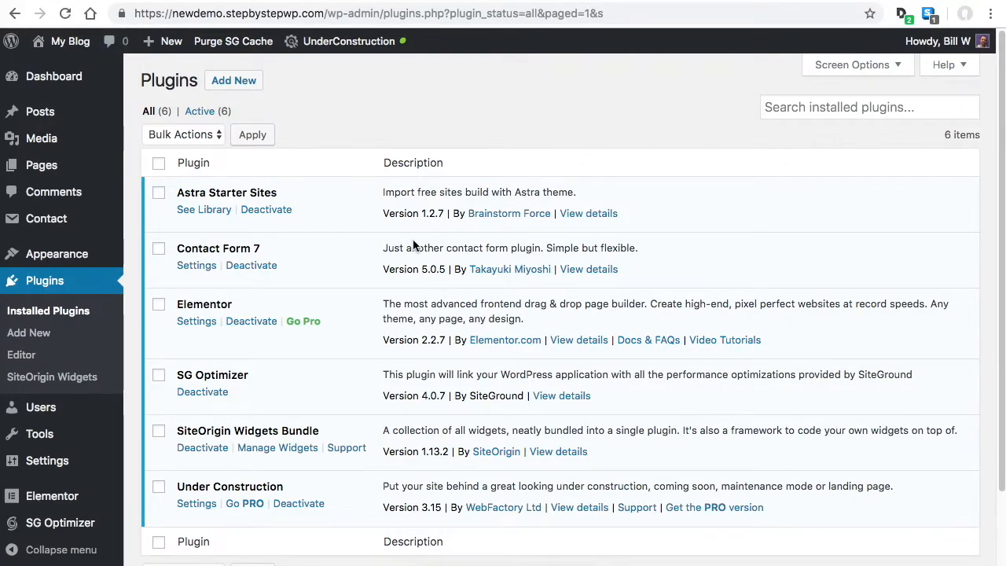
# - Check where Under Construction Mode can be switched off, and close the incognito window
pyautogui.moveTo(333, 40)
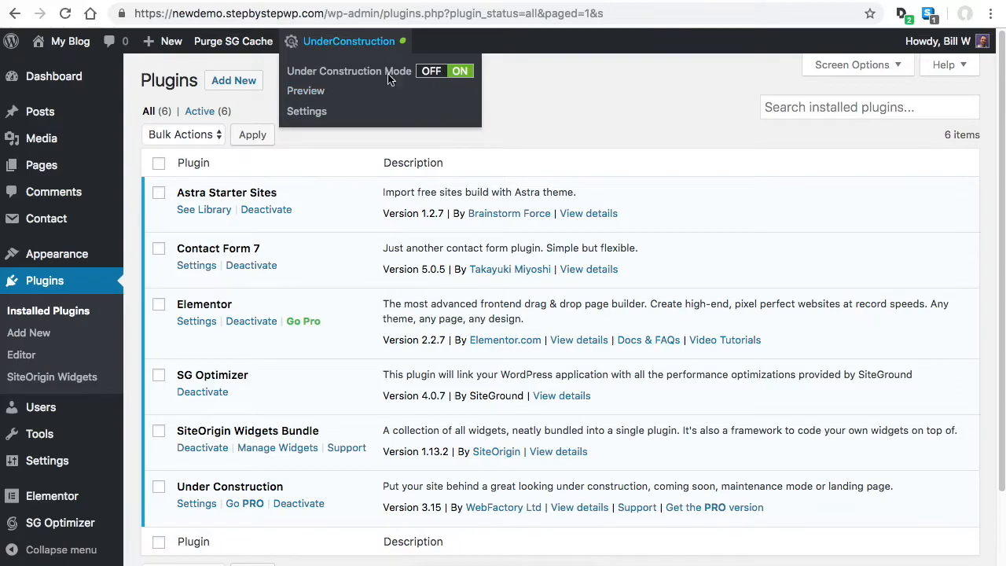
pyautogui.click(440, 73)
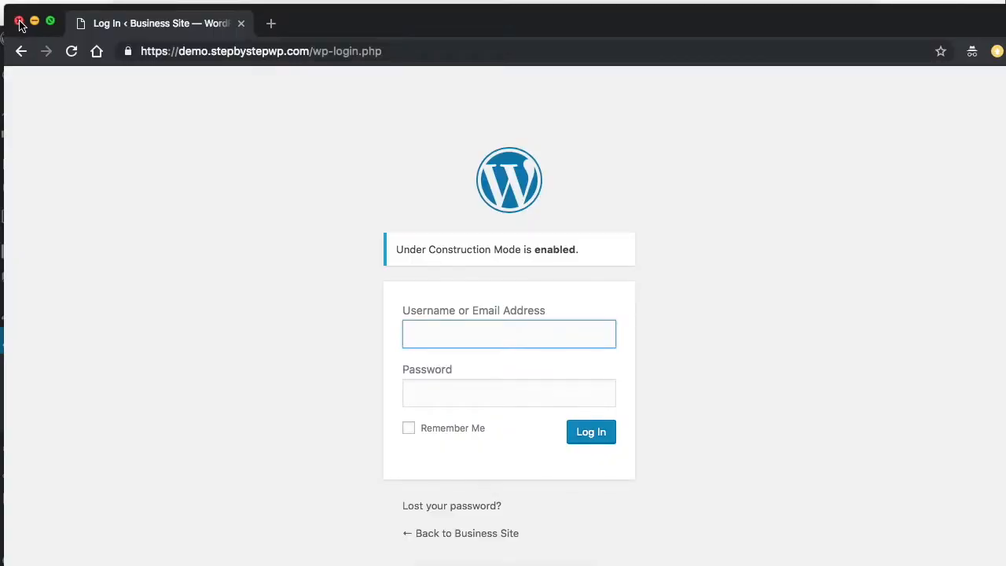
pyautogui.click(20, 22)
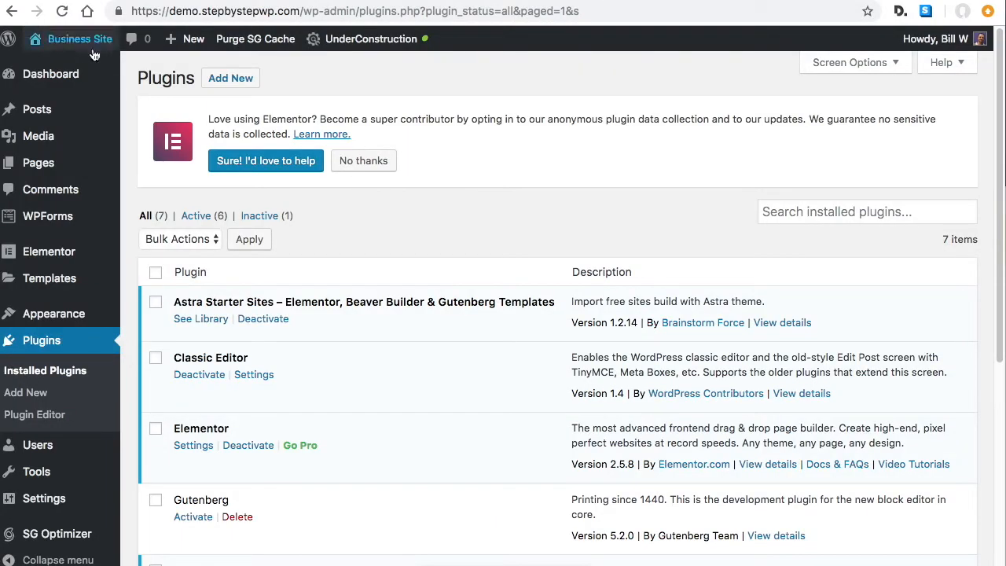
# - Open the theme customizer for the site and dismiss the Under Construction notice in its preview
pyautogui.moveTo(165, 38)
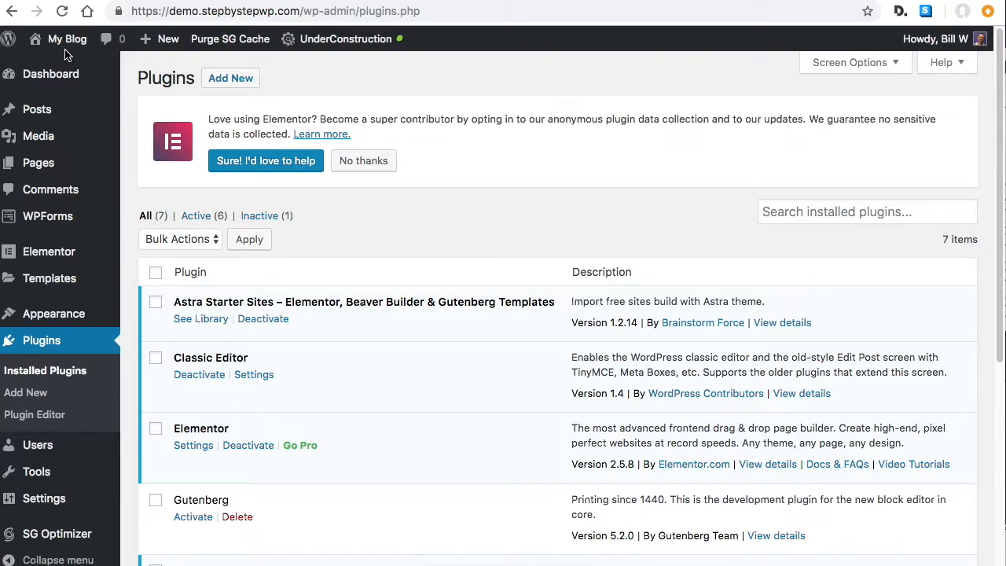
pyautogui.moveTo(63, 321)
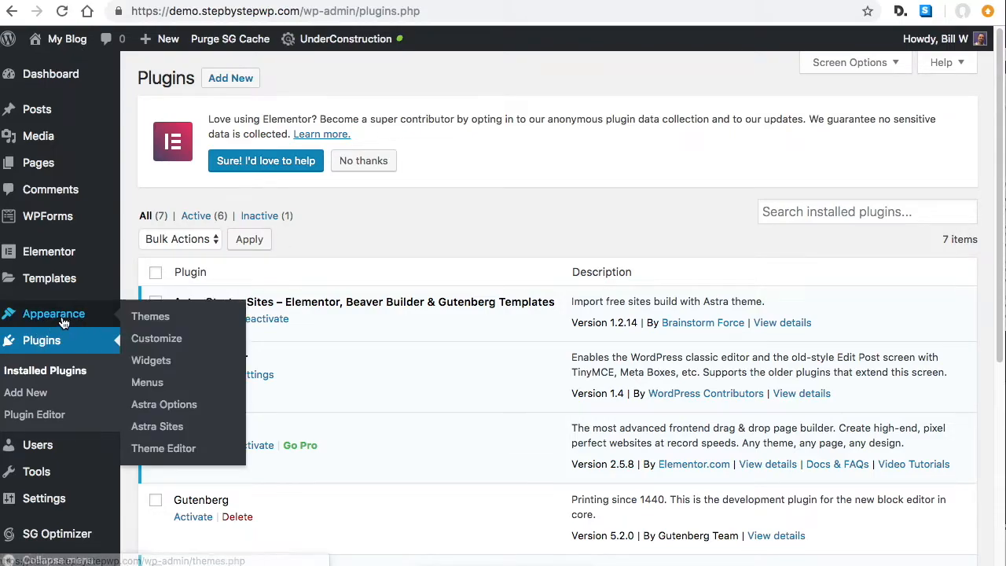
pyautogui.click(172, 339)
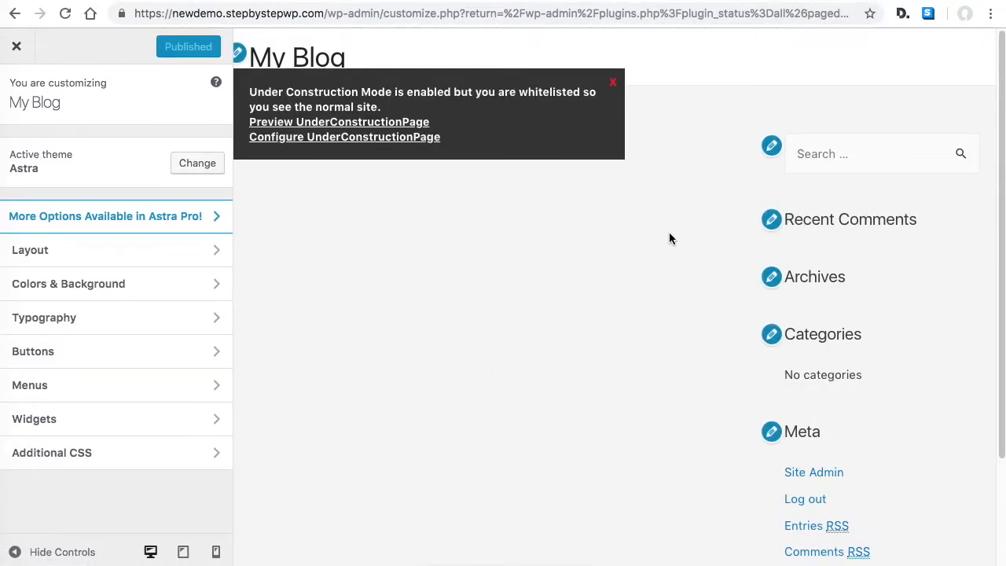
pyautogui.click(613, 83)
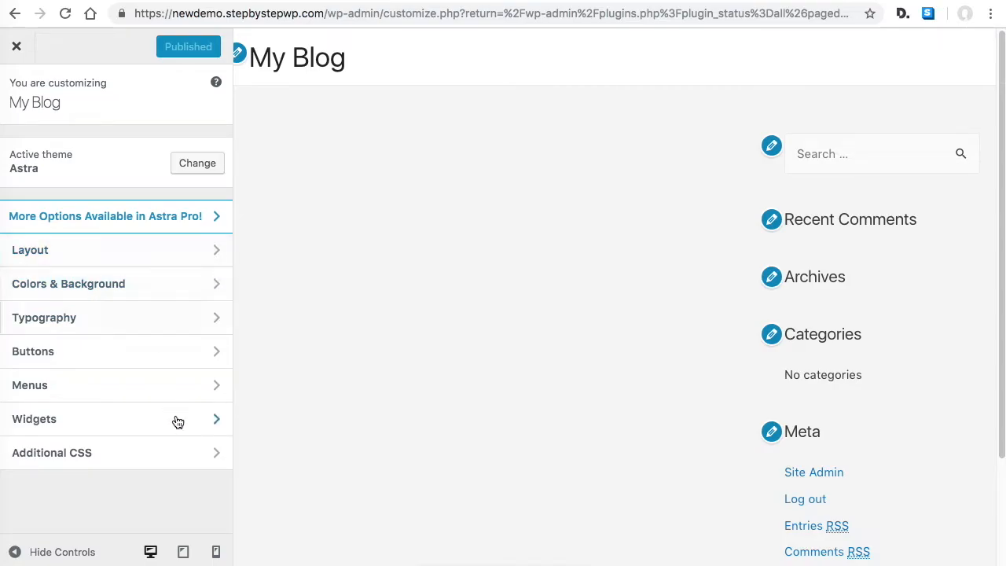
# - Set the site title to "Business Site" in the header's site identity settings
pyautogui.click(138, 259)
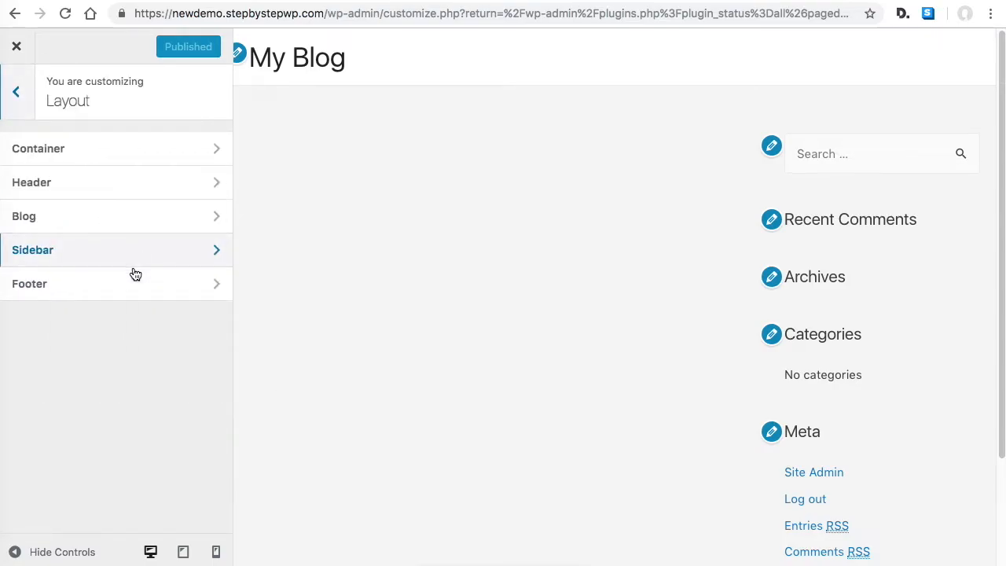
pyautogui.click(129, 192)
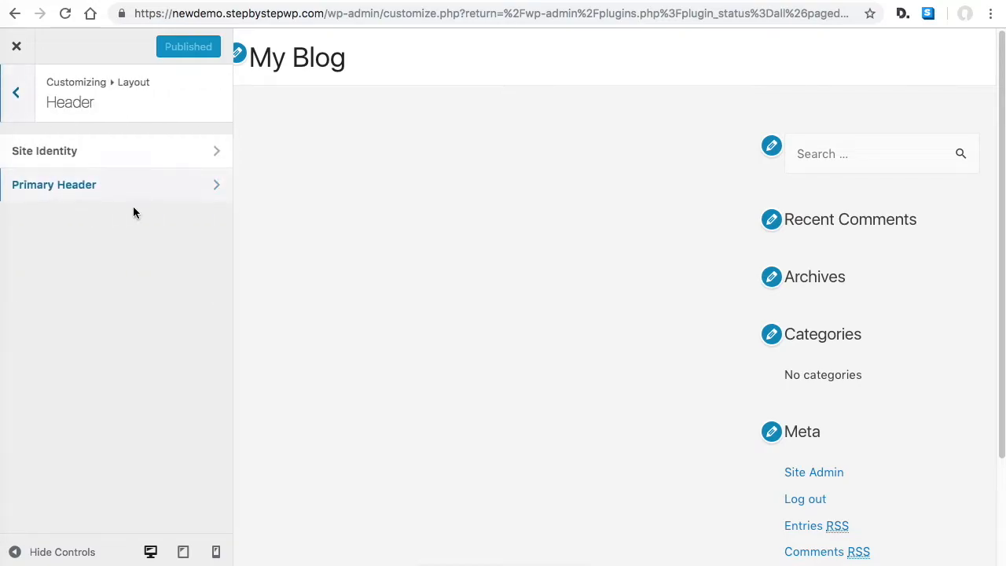
pyautogui.click(126, 155)
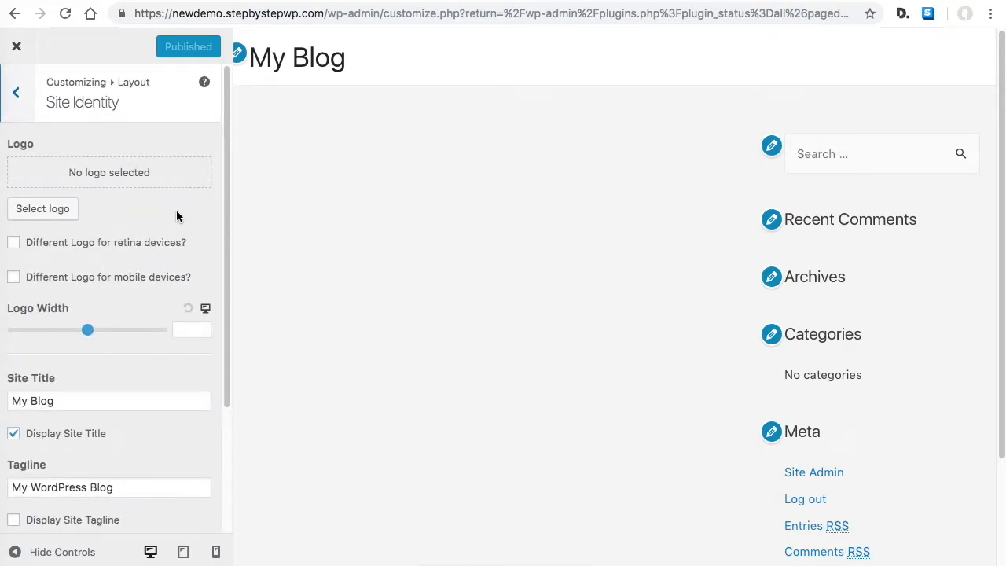
pyautogui.moveTo(70, 401); pyautogui.dragTo(11, 401)
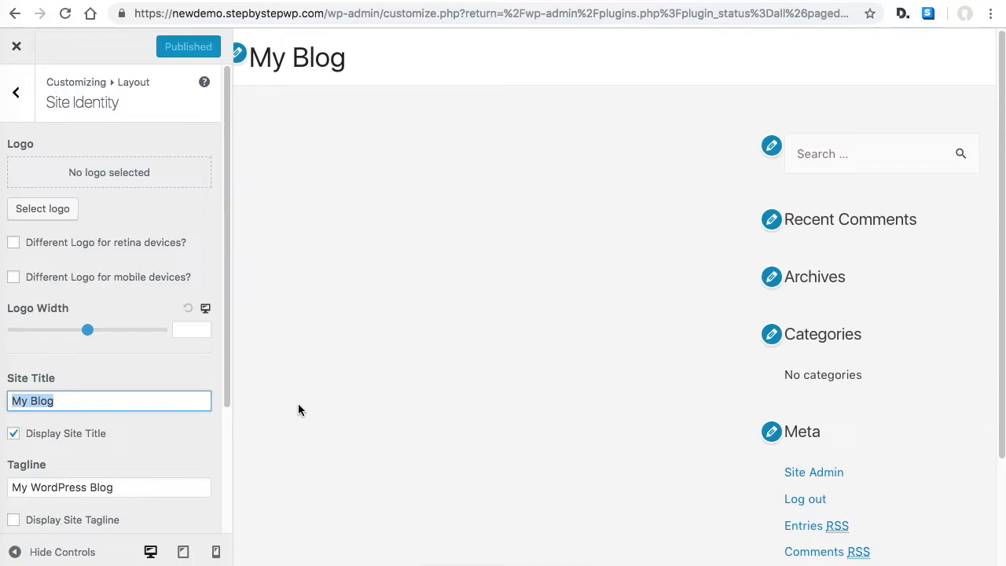
pyautogui.write('Business Site')
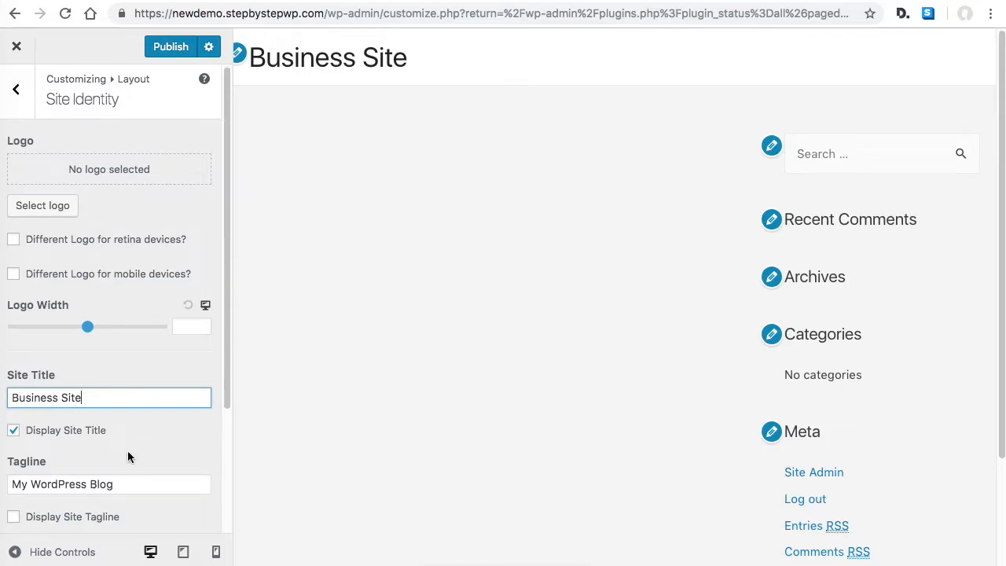
# - Clear the site tagline, publish the site identity changes and leave the customizer
pyautogui.scroll(-1, 127, 451)
pyautogui.moveTo(111, 464); pyautogui.dragTo(5, 444)
pyautogui.press('BackSpace')
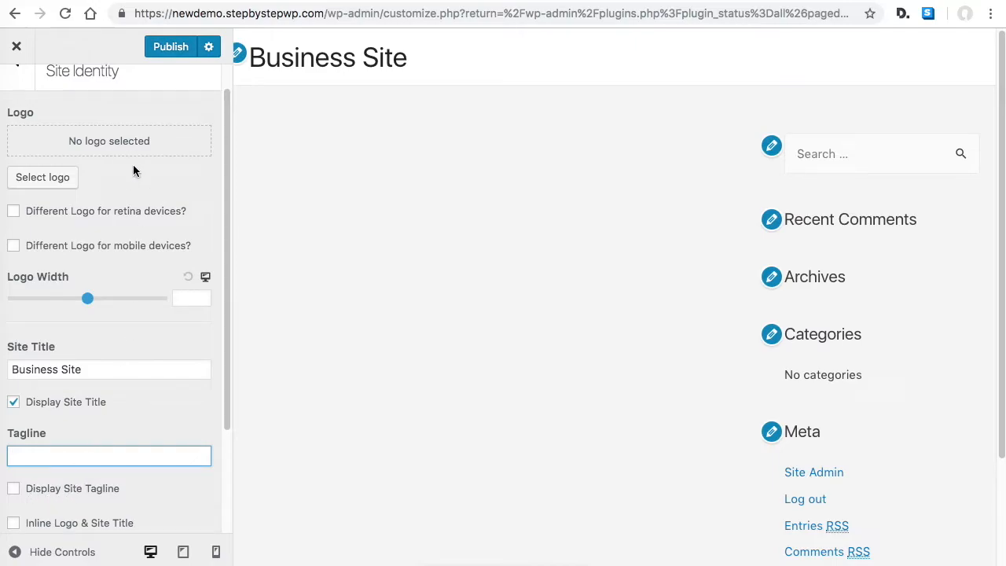
pyautogui.click(173, 47)
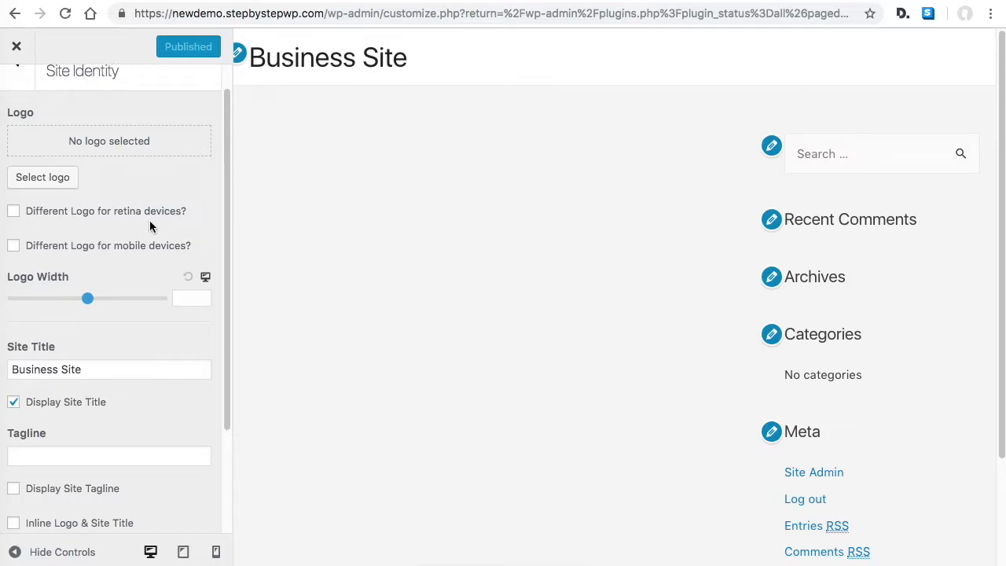
pyautogui.scroll(1, 149, 219)
pyautogui.click(17, 52)
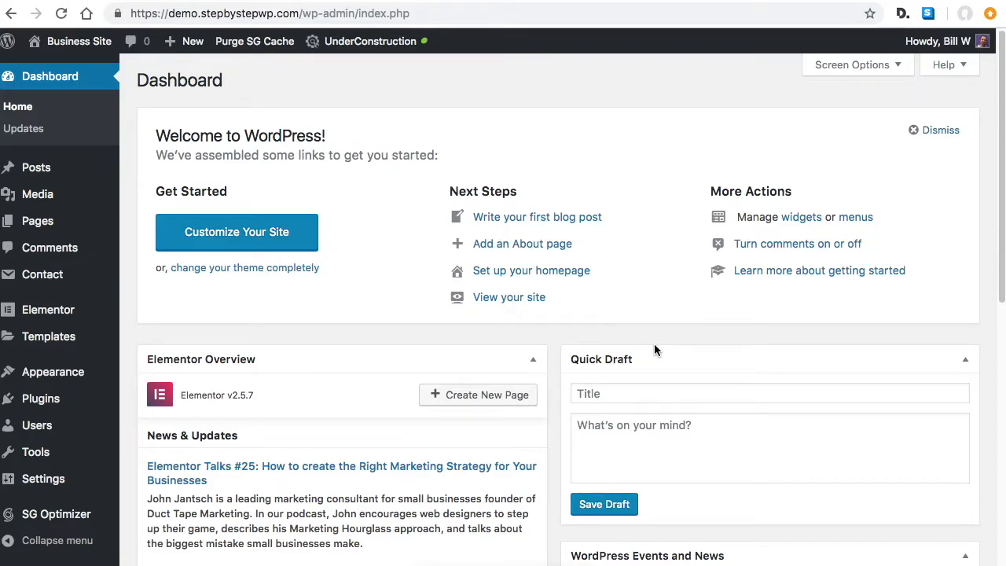
# - Open the Astra Sites template library and filter it to free Elementor templates
pyautogui.scroll(-1, 668, 354)
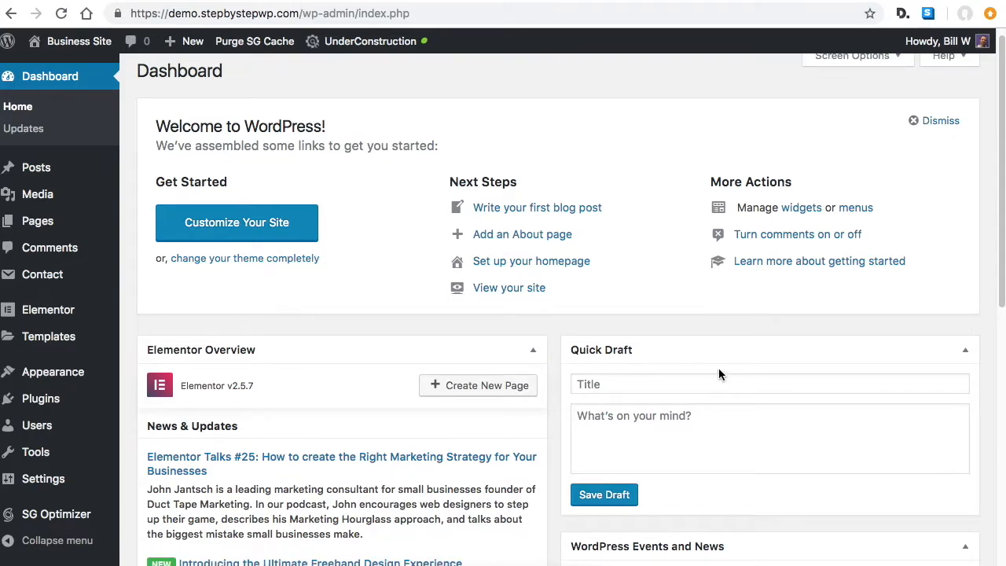
pyautogui.scroll(-2, 637, 362)
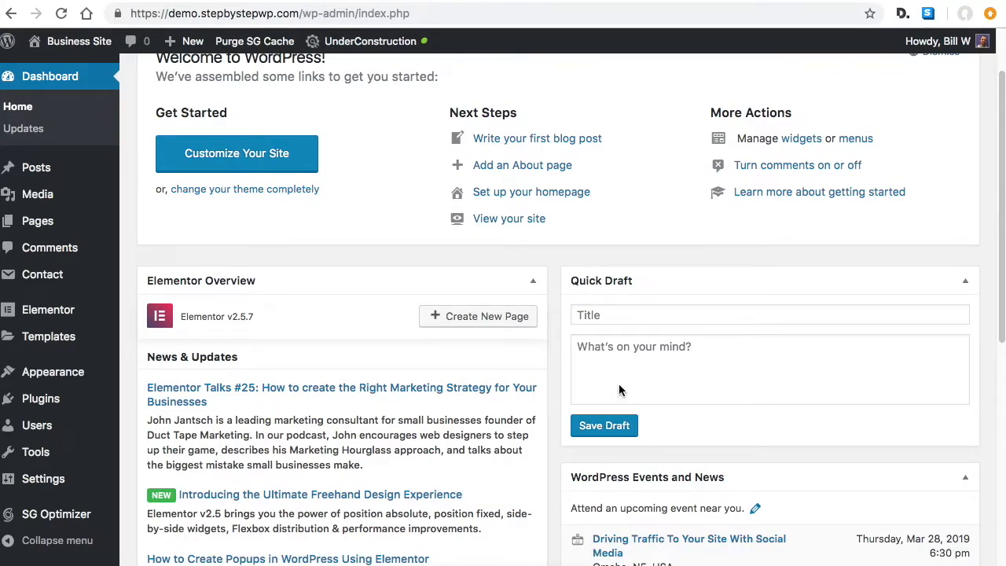
pyautogui.moveTo(67, 378)
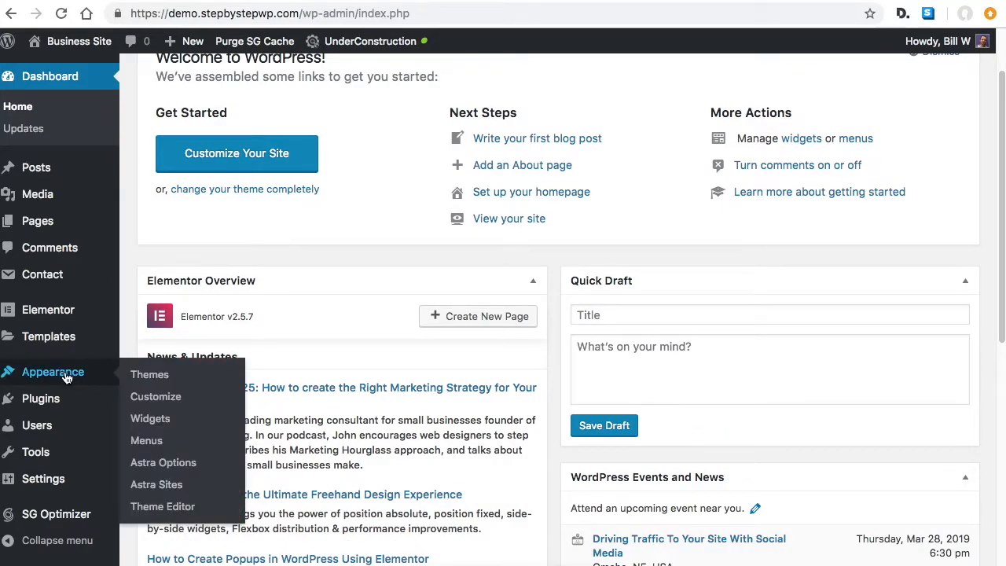
pyautogui.click(162, 491)
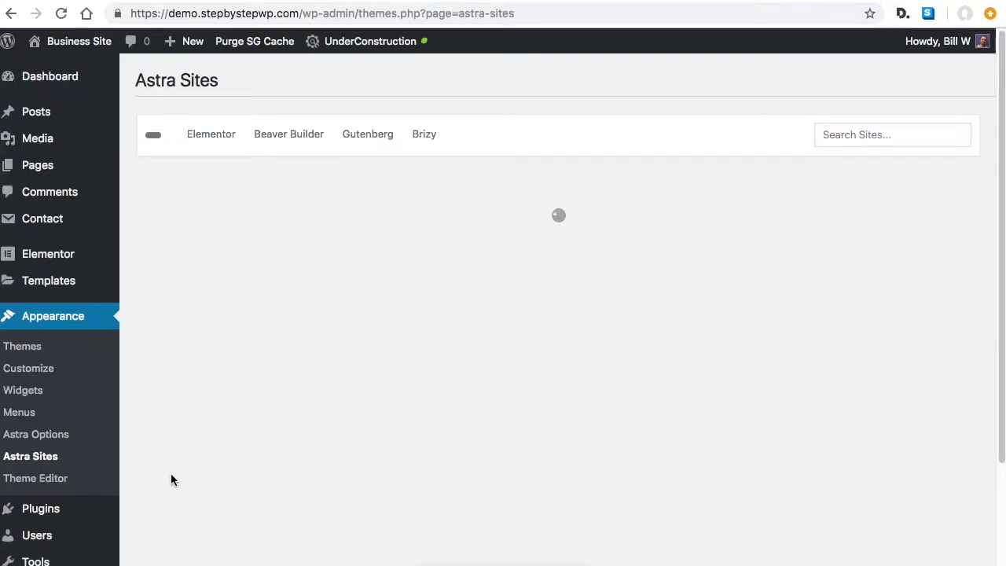
pyautogui.click(211, 137)
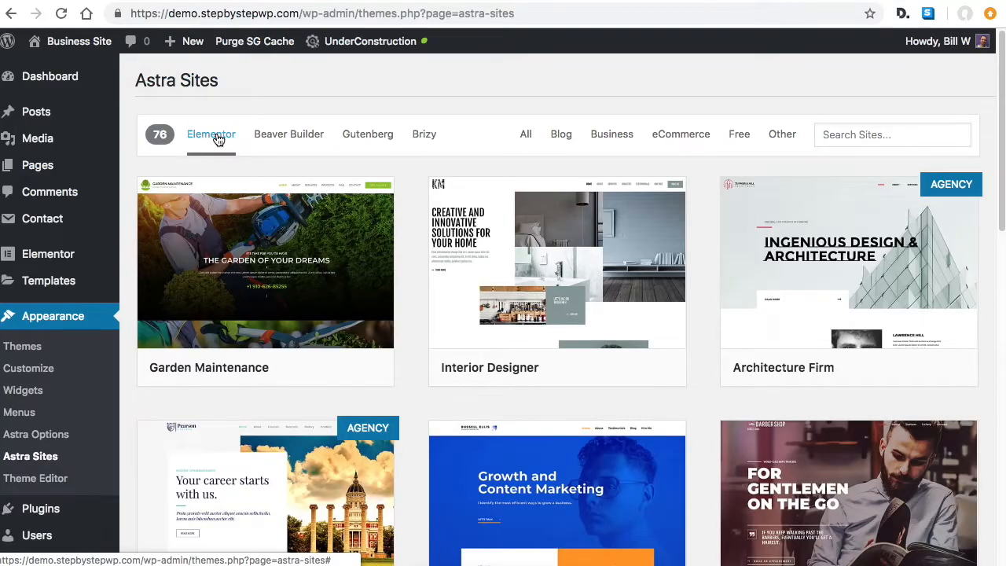
pyautogui.click(740, 138)
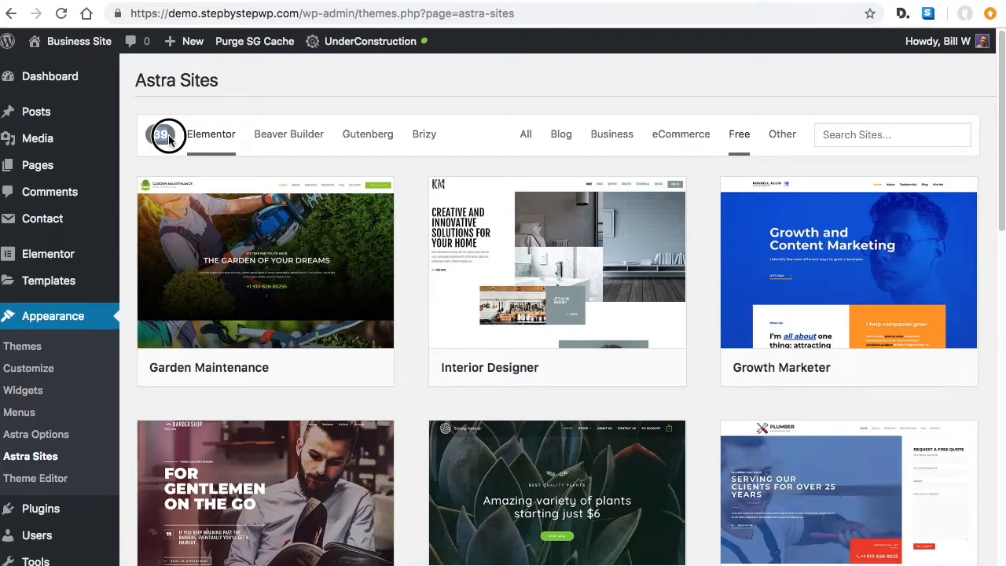
# - Preview the home and About pages of the Barber Shop template, and return to the template list
pyautogui.moveTo(290, 268)
pyautogui.scroll(-3, 684, 285)
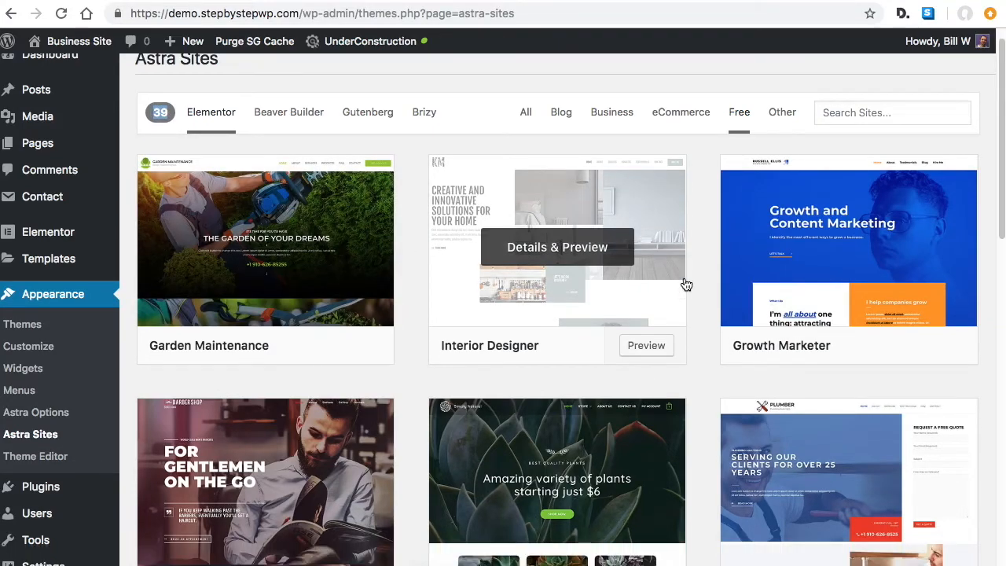
pyautogui.scroll(-4, 672, 318)
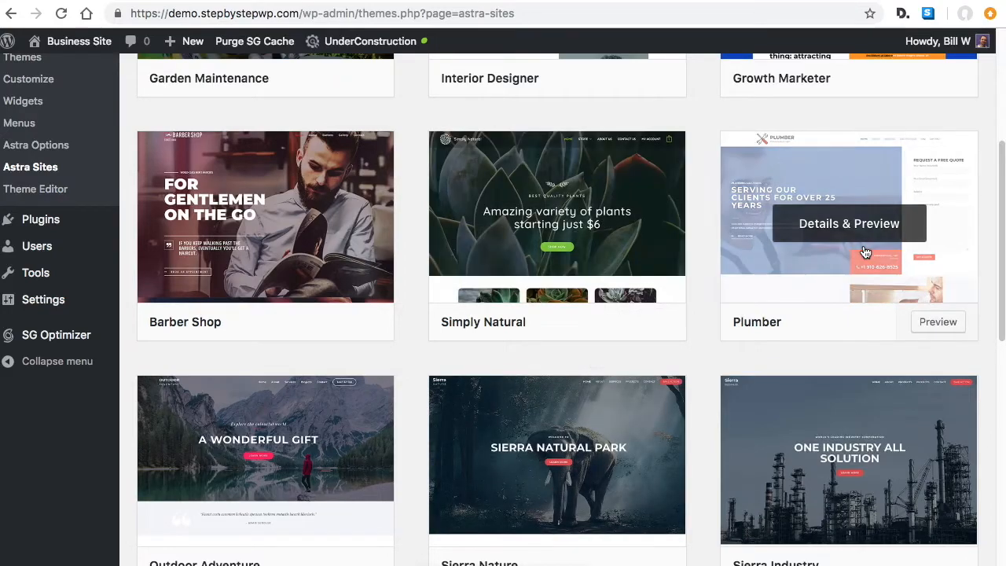
pyautogui.scroll(-2, 585, 334)
pyautogui.scroll(4, 575, 386)
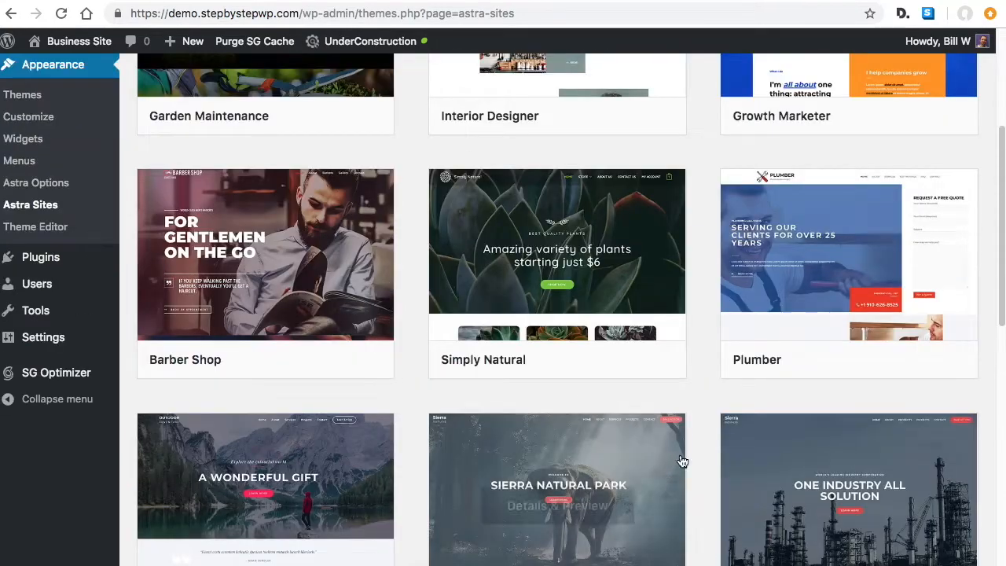
pyautogui.click(292, 262)
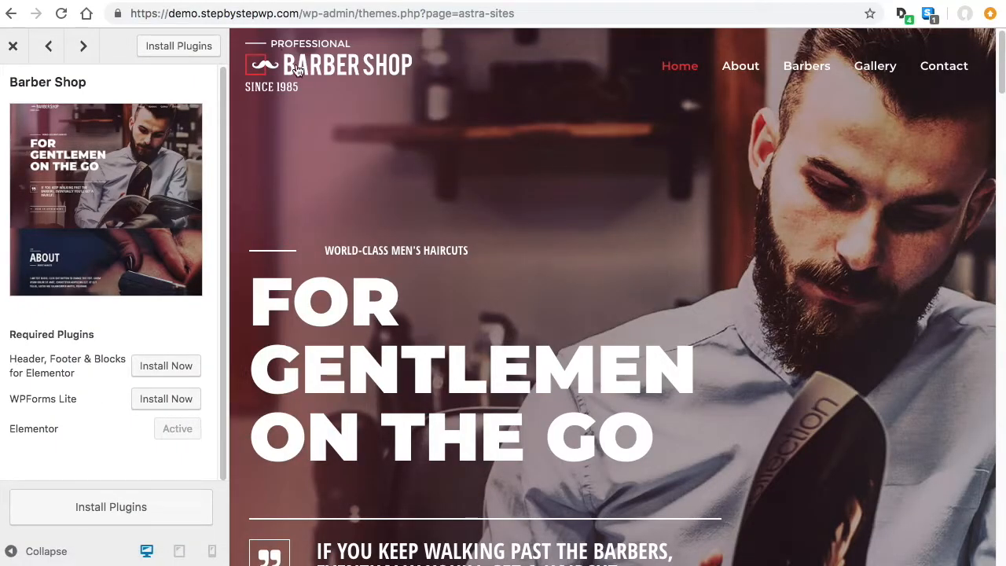
pyautogui.scroll(-5, 658, 260)
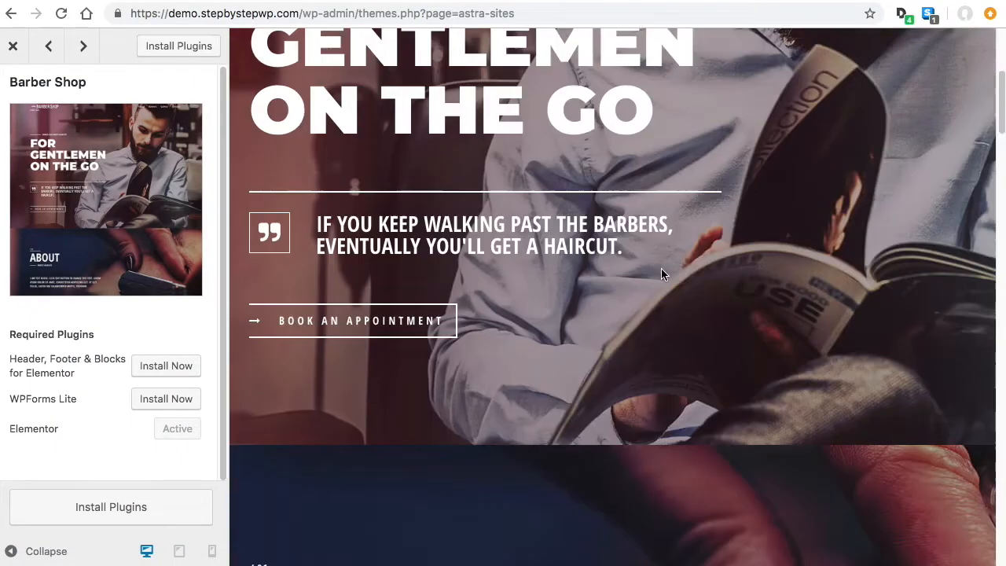
pyautogui.scroll(-6, 672, 297)
pyautogui.scroll(10, 672, 299)
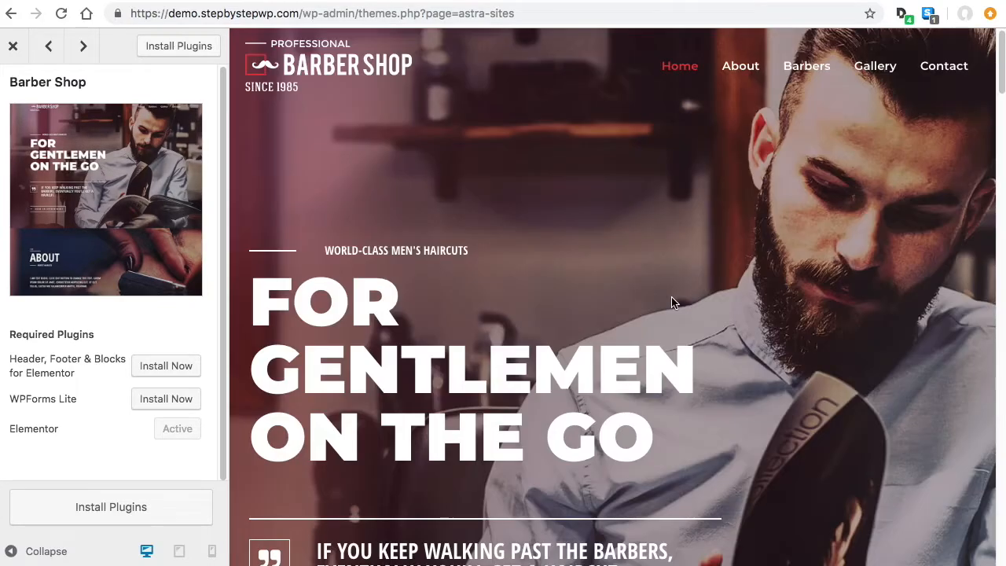
pyautogui.click(745, 64)
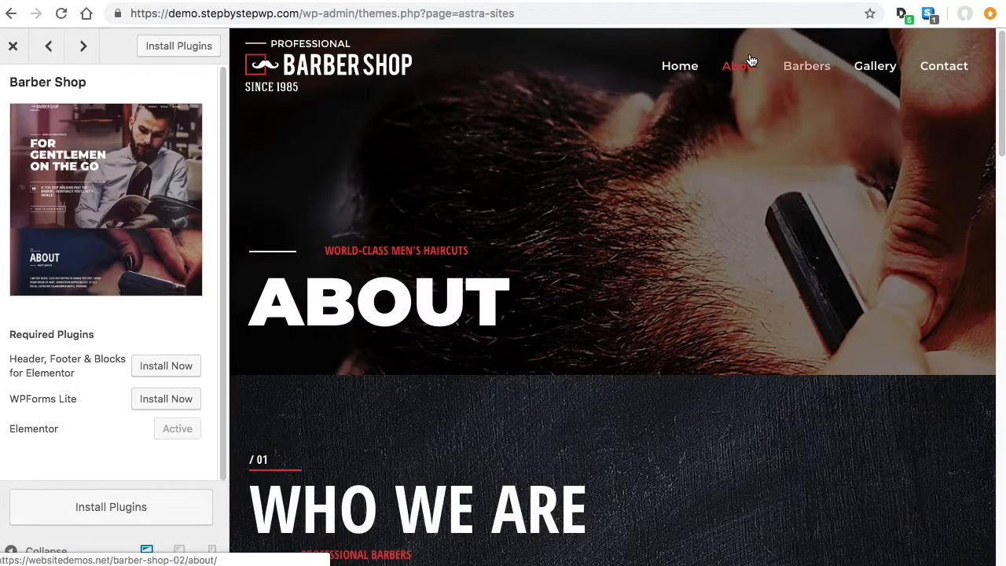
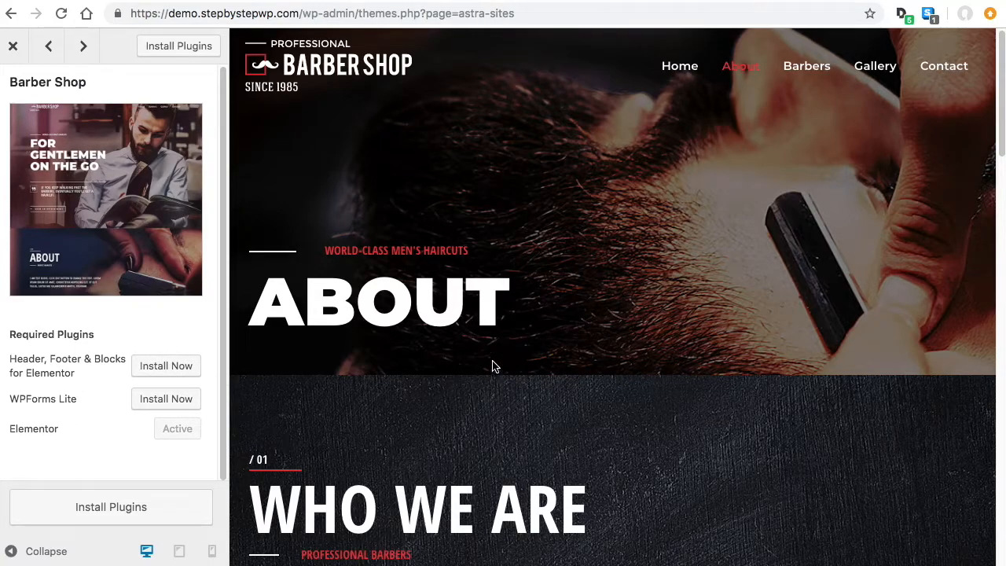
pyautogui.click(12, 46)
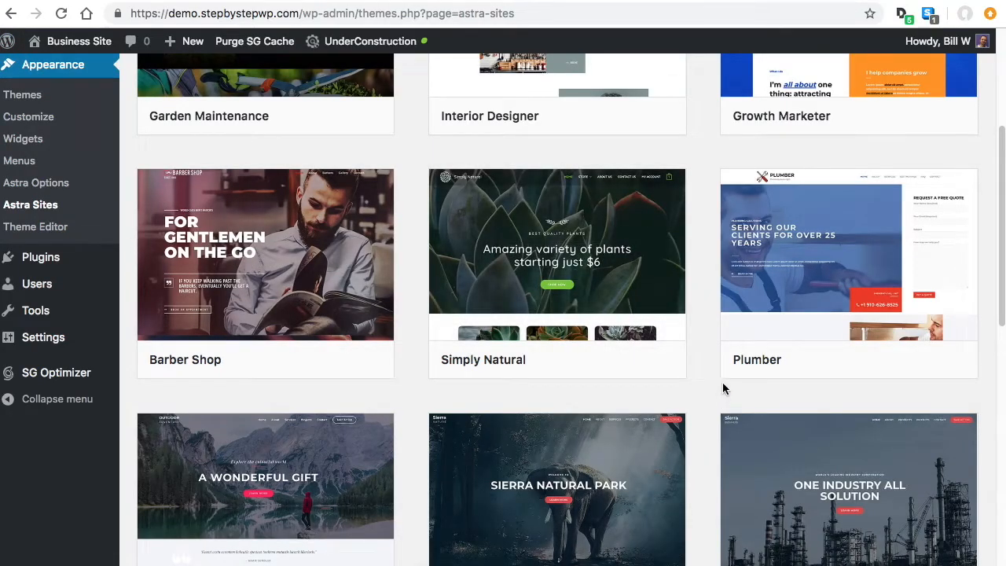
# - Browse the free Elementor templates in the Astra Sites list to compare the available designs
pyautogui.moveTo(802, 293)
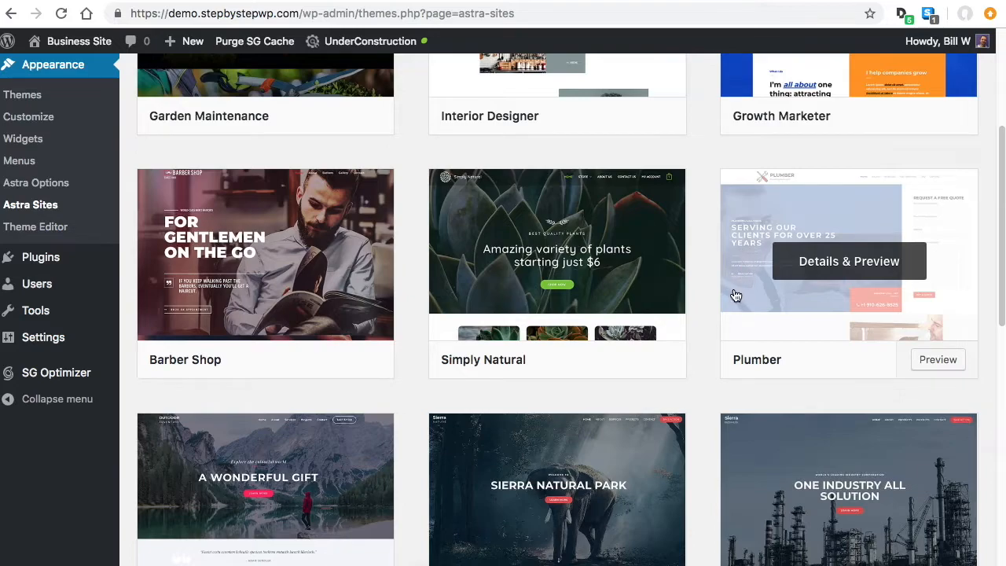
pyautogui.scroll(5, 676, 355)
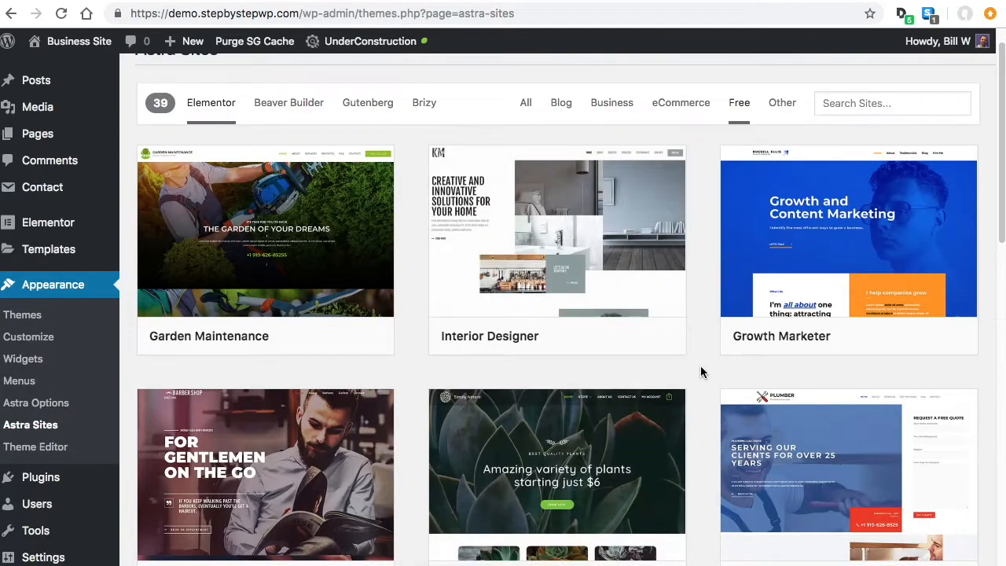
pyautogui.scroll(-3, 856, 331)
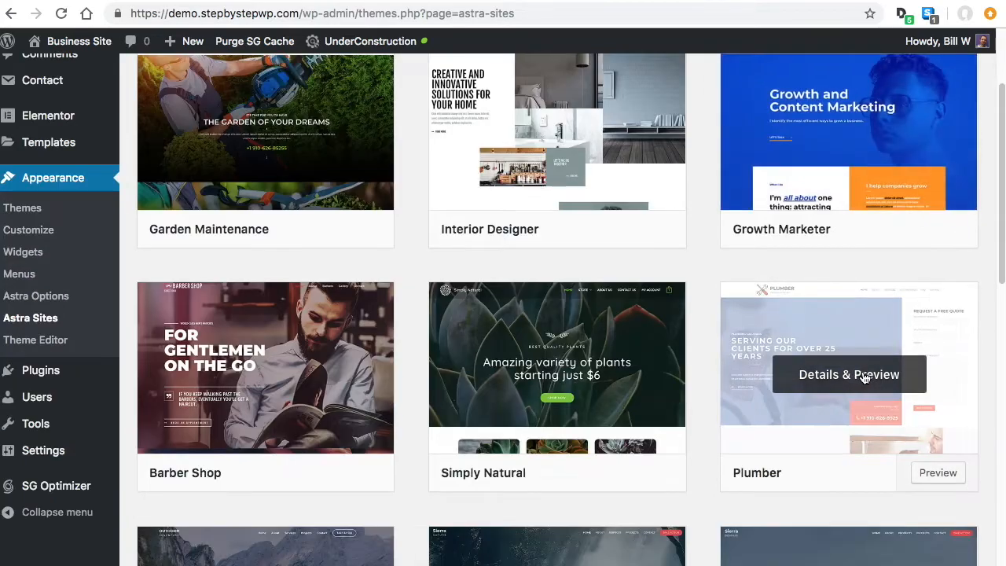
pyautogui.scroll(-4, 707, 369)
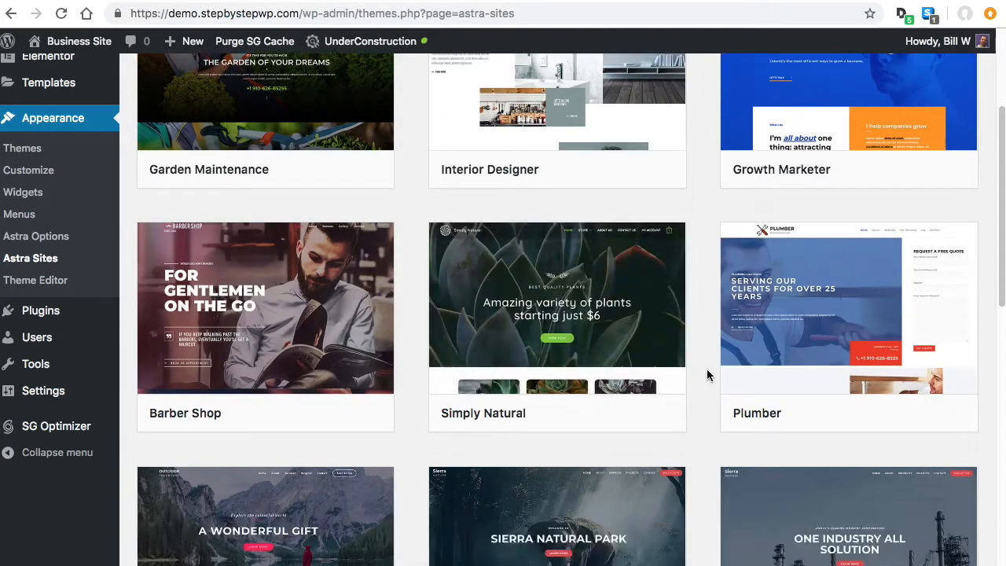
pyautogui.scroll(-5, 558, 409)
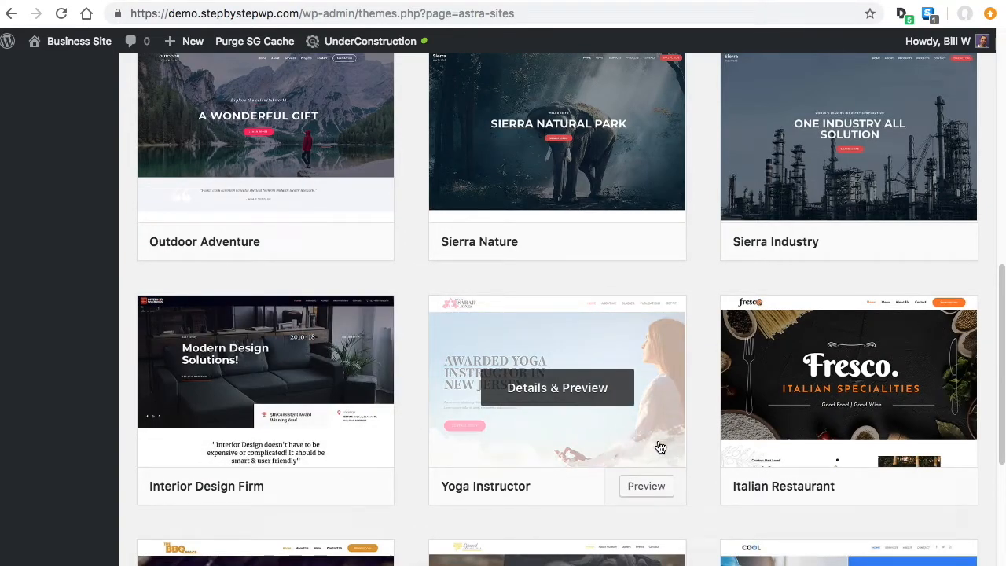
pyautogui.scroll(-3, 696, 430)
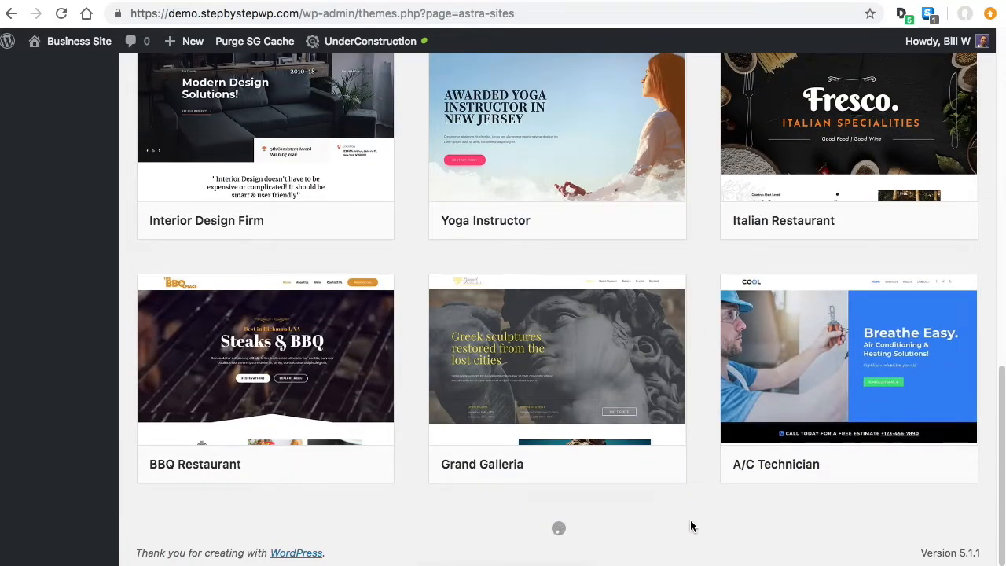
pyautogui.scroll(-5, 690, 503)
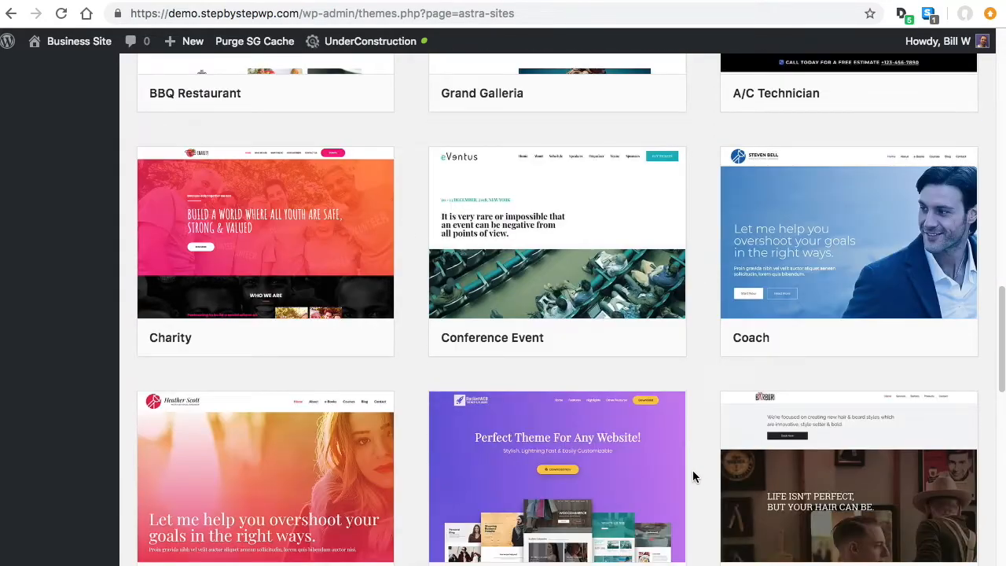
pyautogui.scroll(-6, 694, 472)
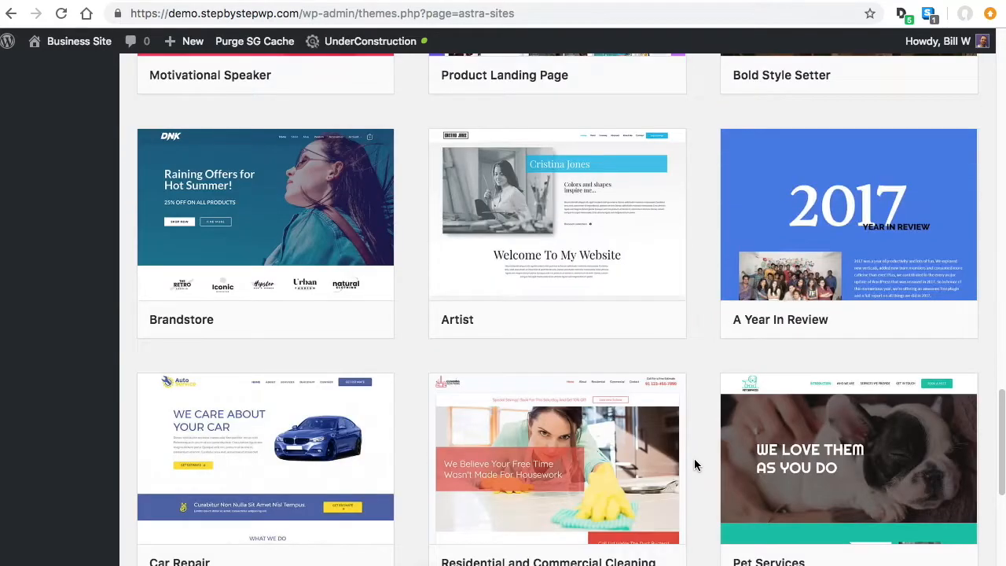
pyautogui.scroll(-4, 703, 454)
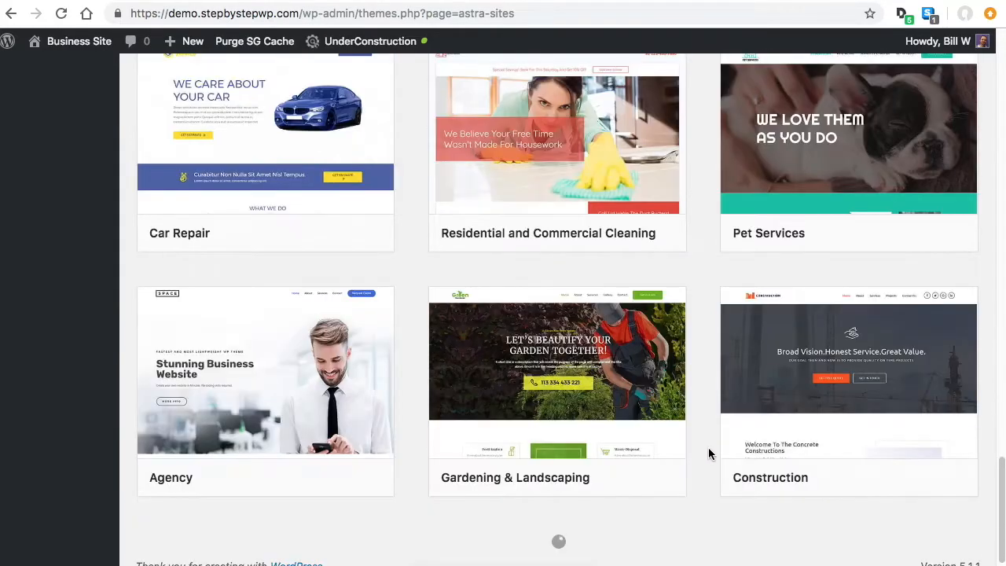
pyautogui.scroll(-1, 711, 502)
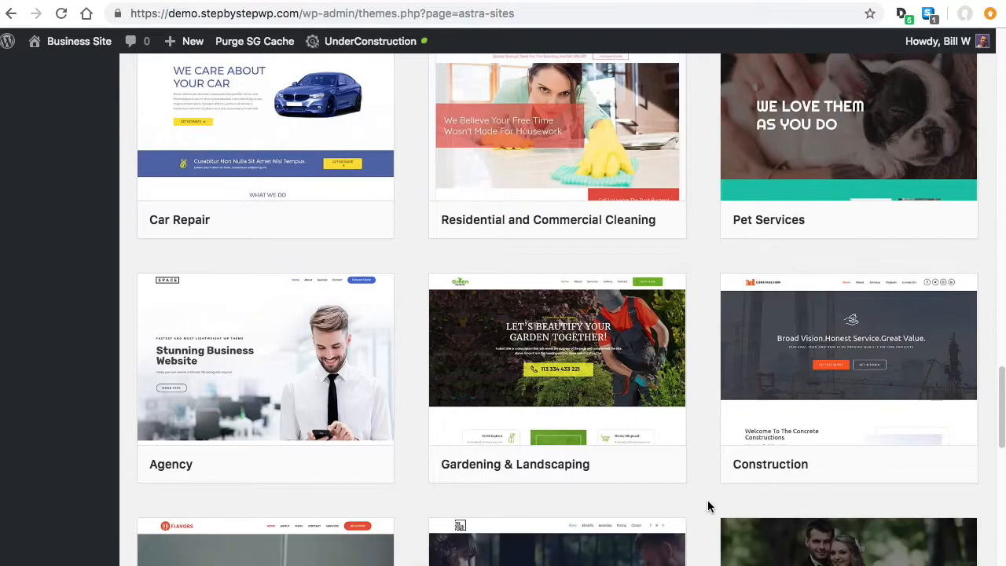
pyautogui.scroll(-4, 739, 471)
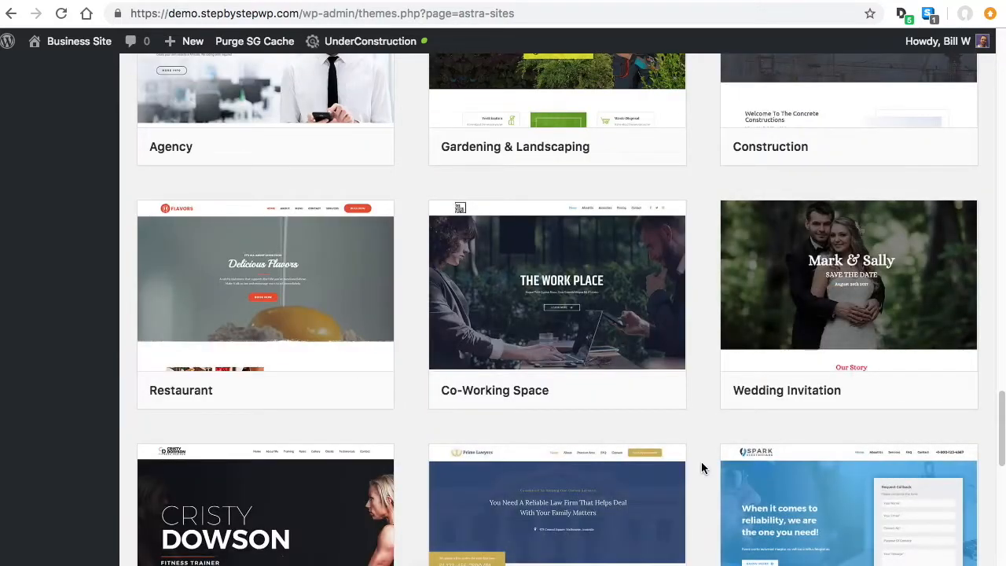
pyautogui.scroll(-4, 729, 468)
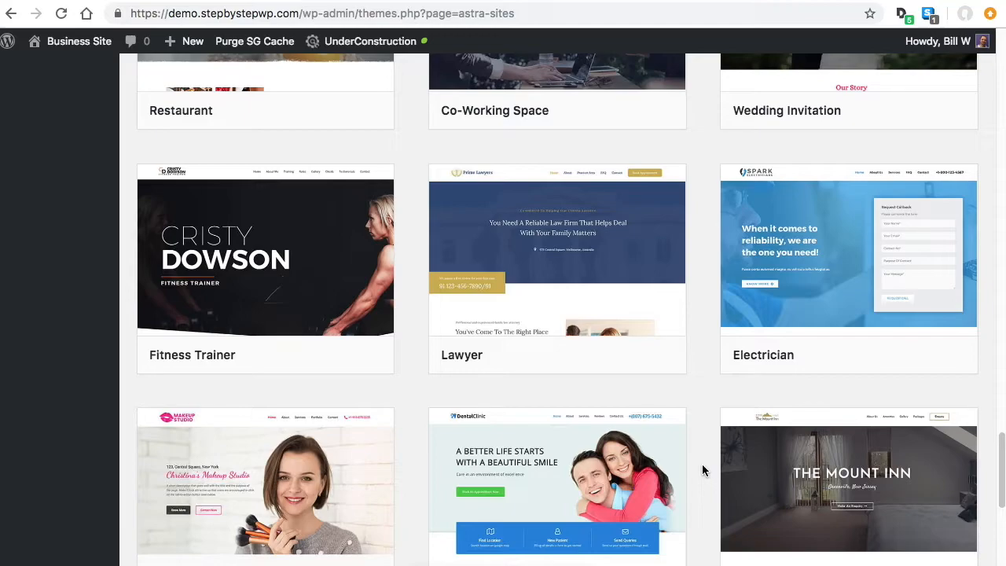
# - Find the Outdoor Adventure template in the Astra Sites list and open its details and preview
pyautogui.scroll(1, 705, 474)
pyautogui.scroll(1, 706, 482)
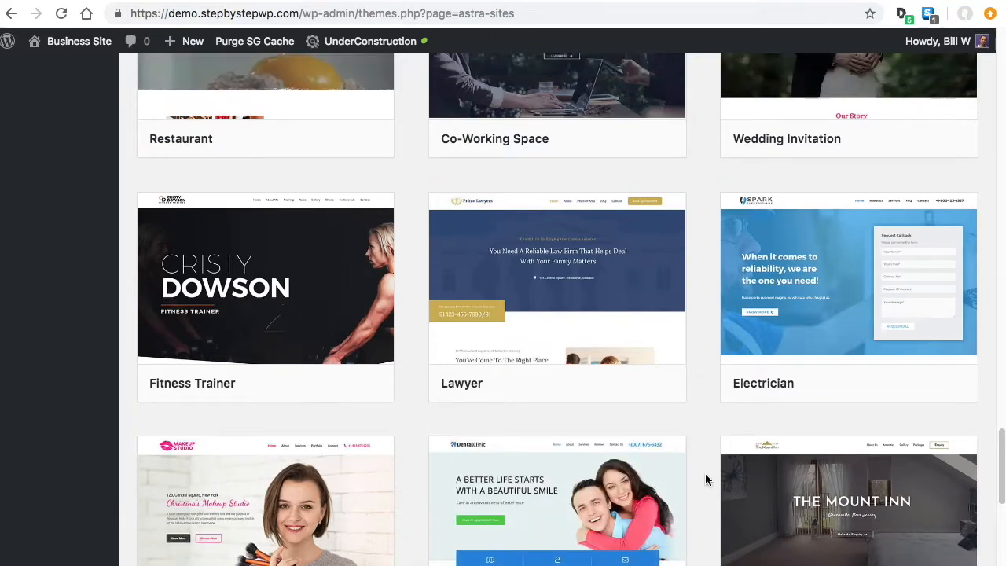
pyautogui.scroll(15, 708, 460)
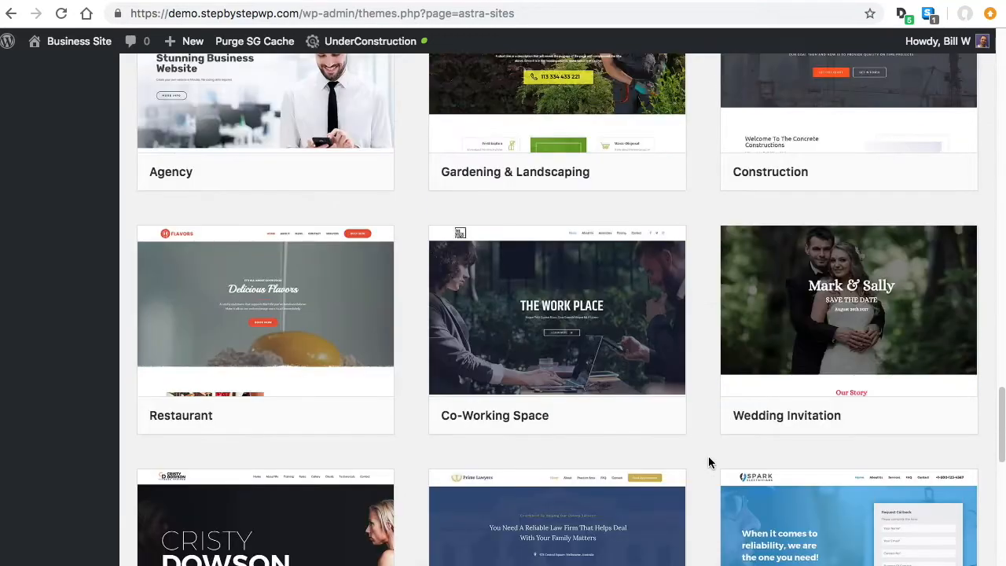
pyautogui.scroll(15, 711, 462)
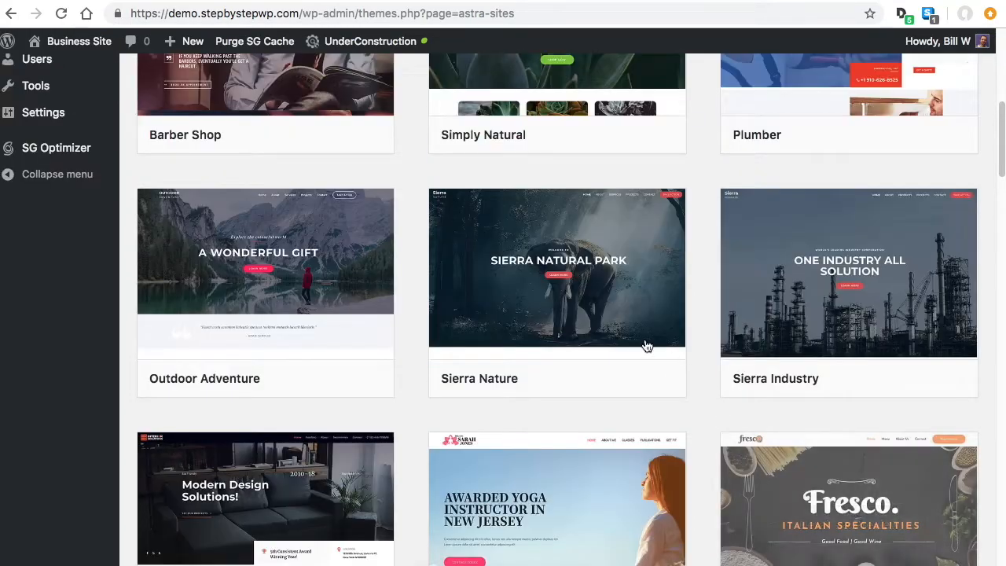
pyautogui.moveTo(303, 241)
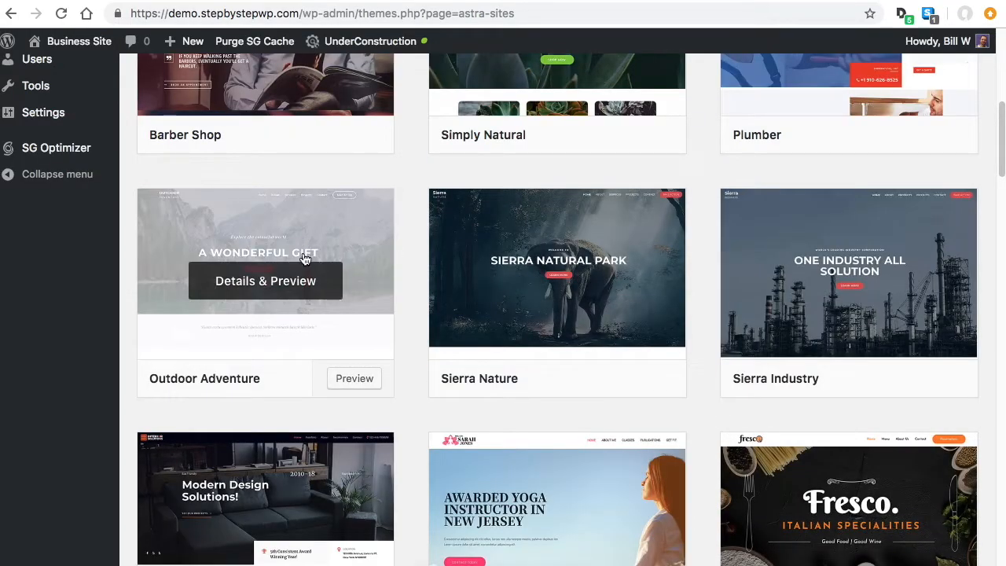
pyautogui.click(291, 284)
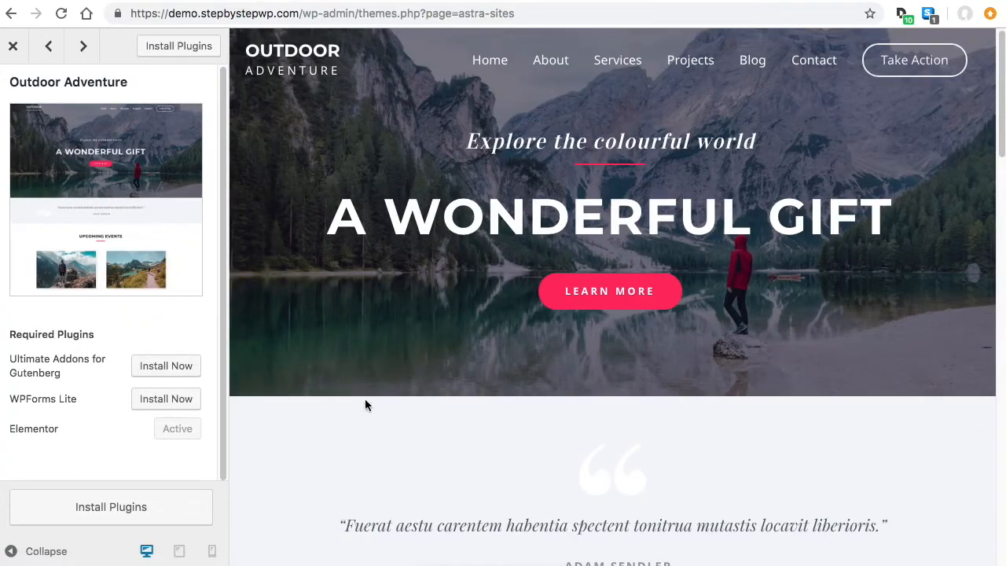
# - Install the required plugins Ultimate Addons for Gutenberg and WPForms Lite, import the Outdoor Adventure site, and close the template preview
pyautogui.click(161, 366)
pyautogui.click(183, 401)
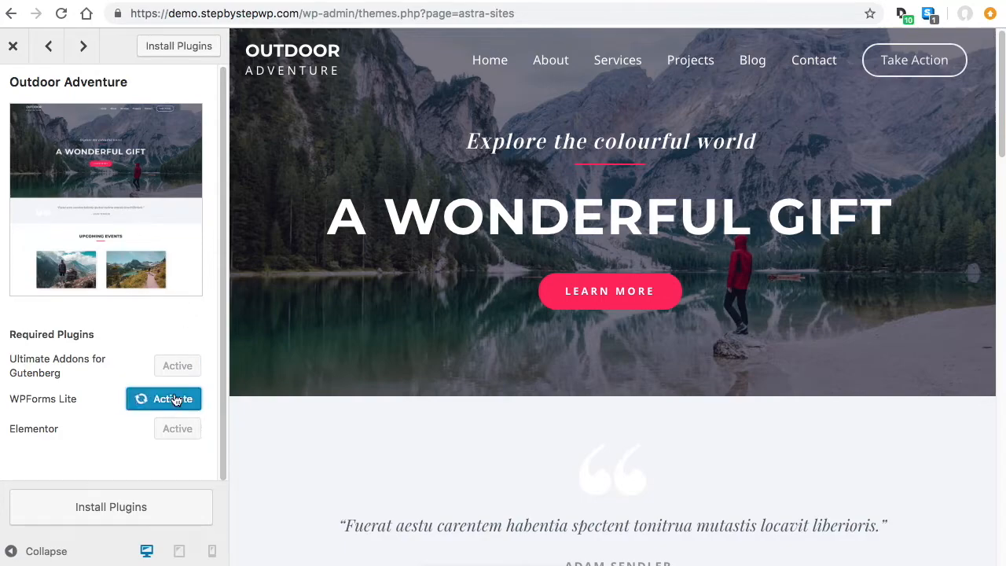
pyautogui.click(197, 47)
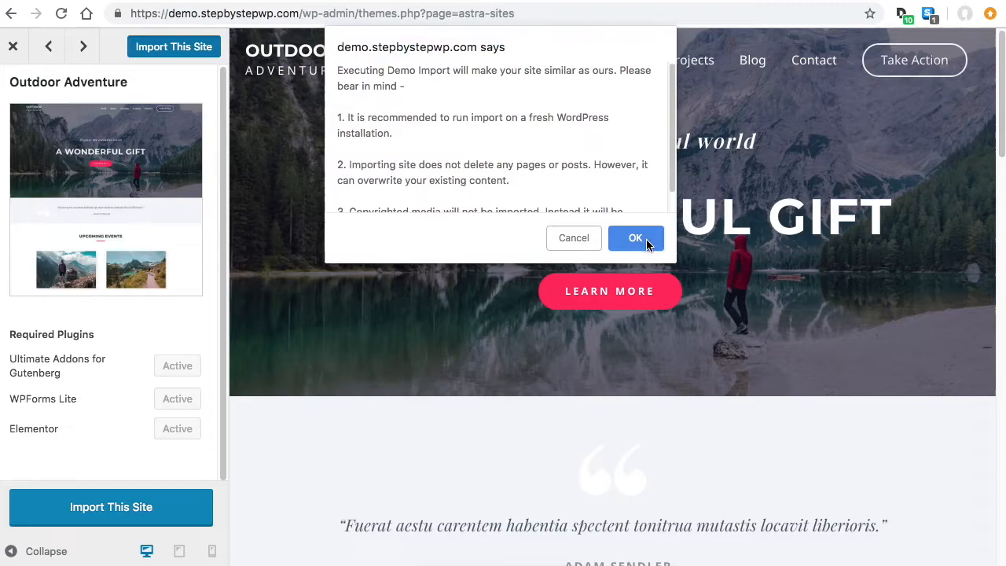
pyautogui.click(646, 239)
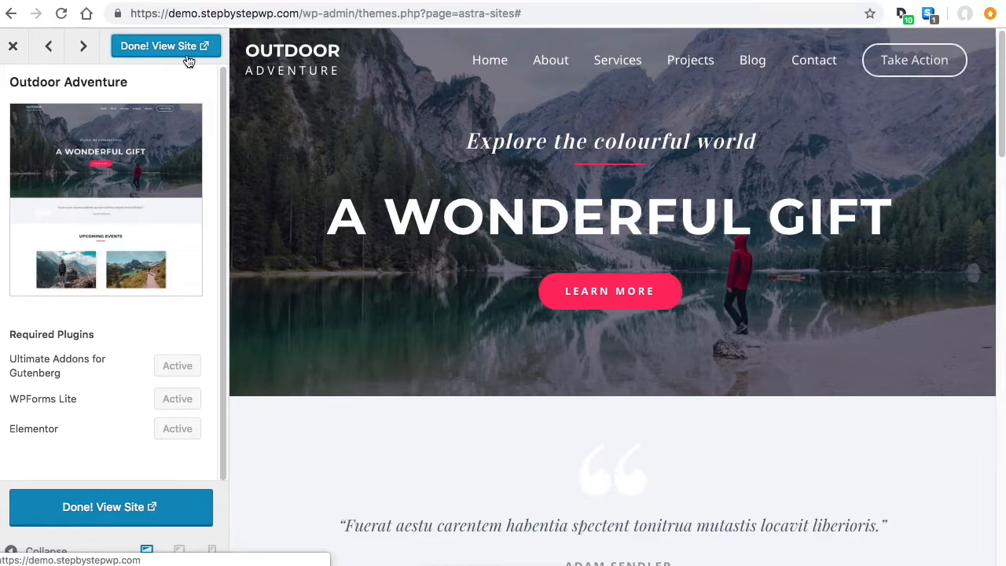
pyautogui.click(13, 47)
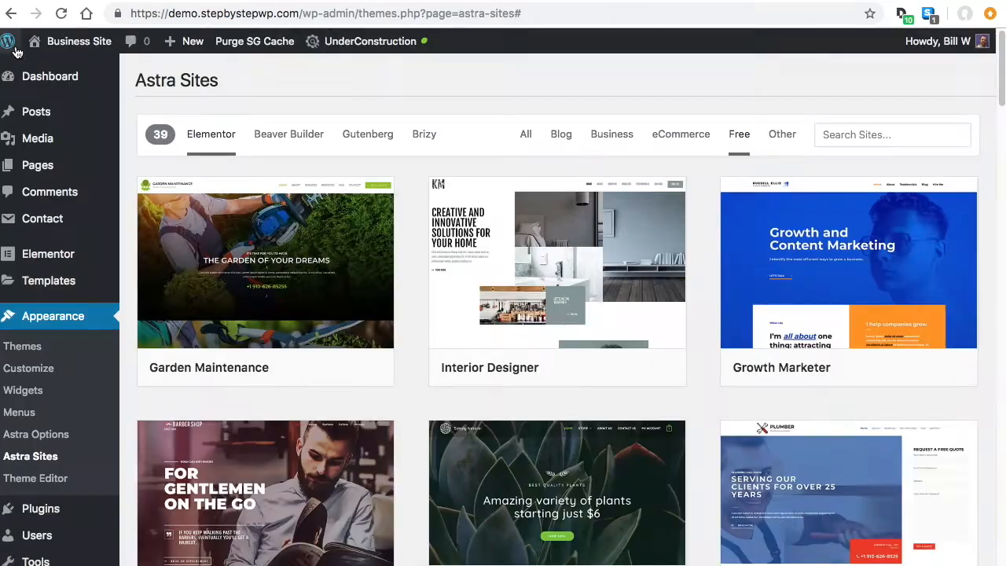
# - Return to the WordPress dashboard and visit the live site to review the imported home page
pyautogui.click(63, 82)
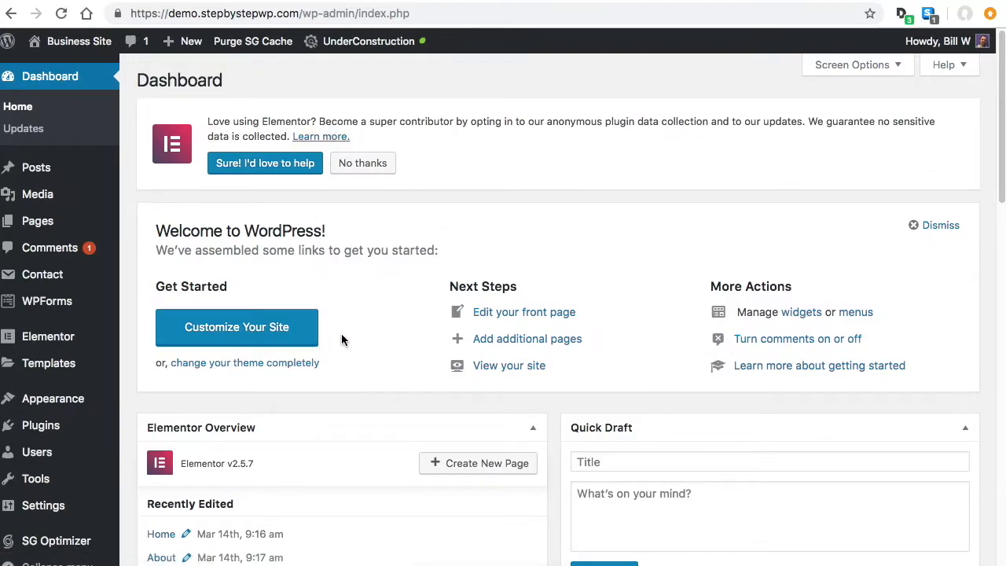
pyautogui.moveTo(71, 43)
pyautogui.click(56, 72)
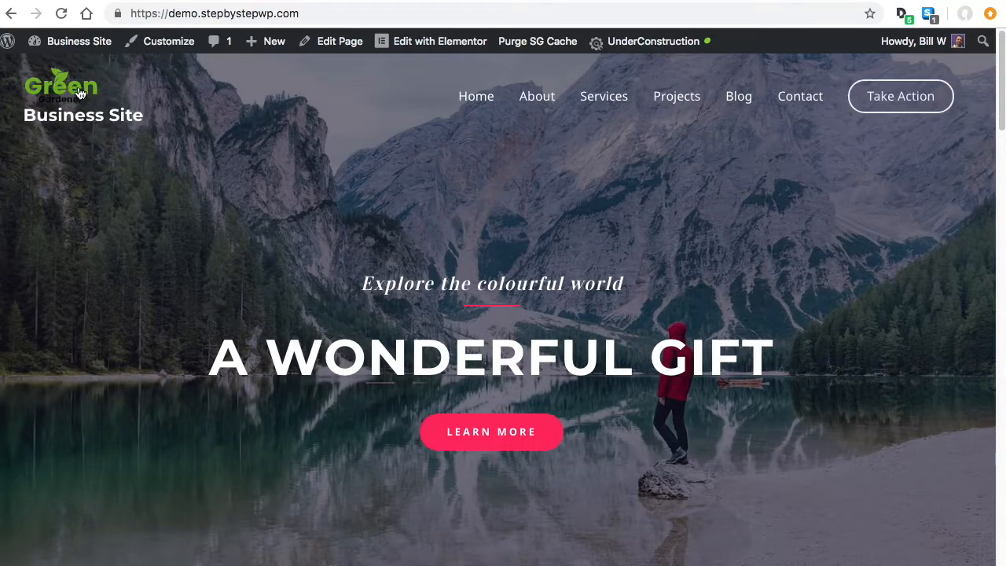
pyautogui.scroll(-7, 406, 150)
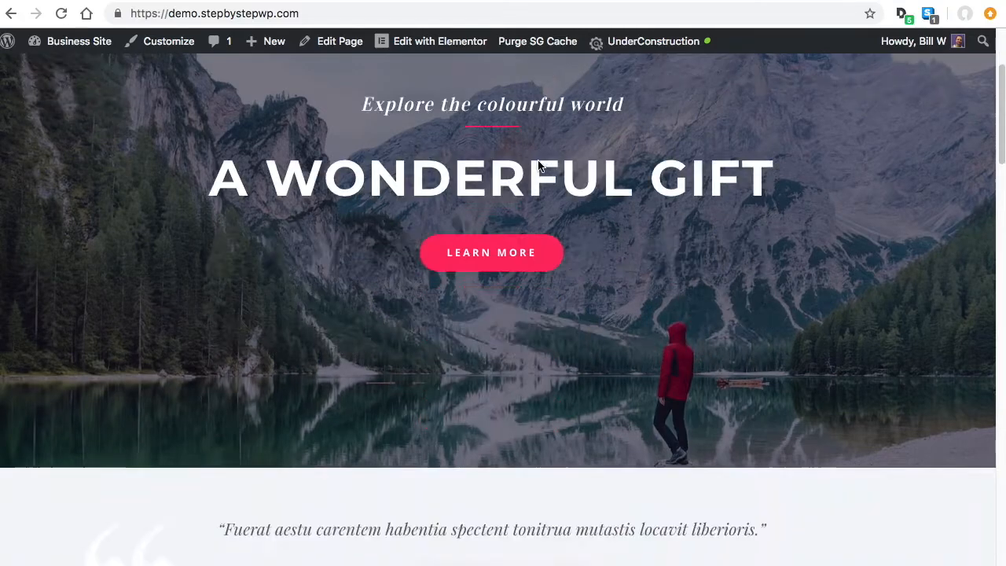
# - Look through the demo site's home page from the hero section to the footer and return to its start
pyautogui.scroll(-8, 569, 225)
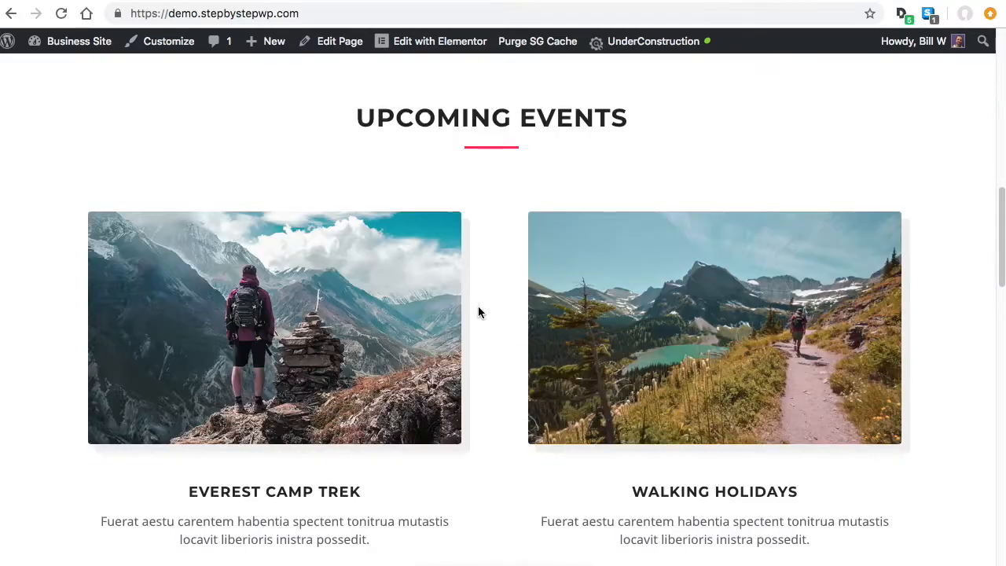
pyautogui.scroll(-10, 485, 304)
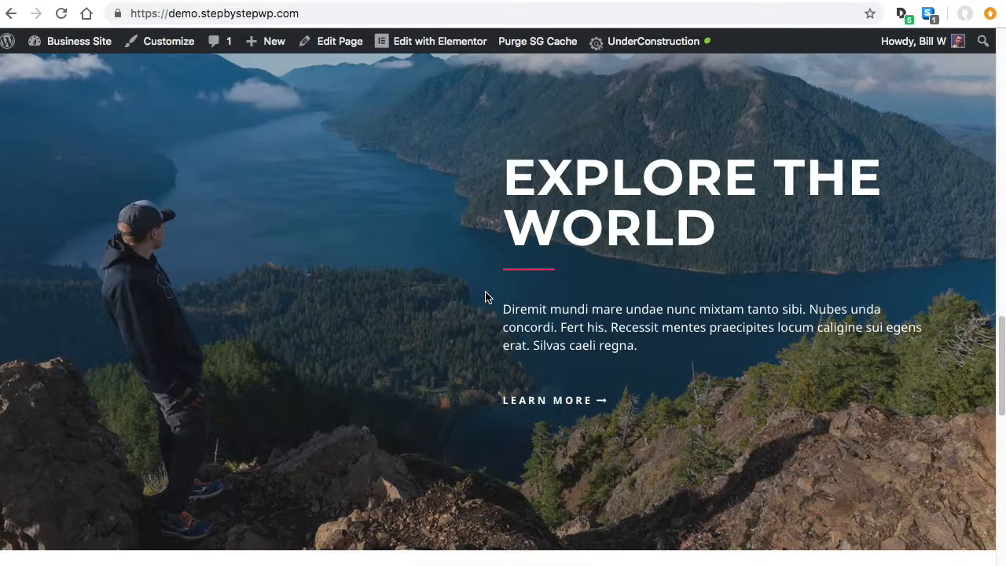
pyautogui.scroll(-5, 550, 294)
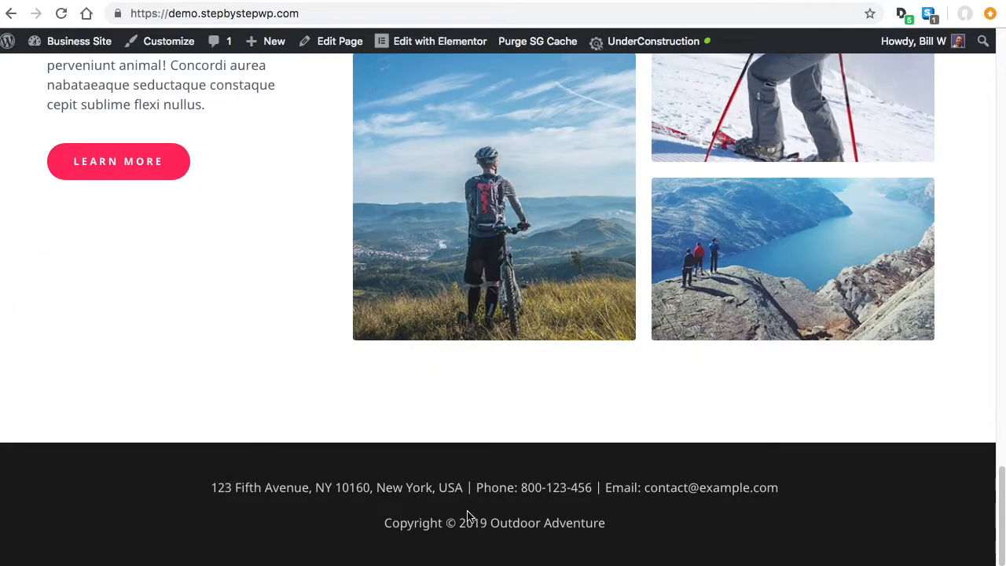
pyautogui.scroll(15, 589, 449)
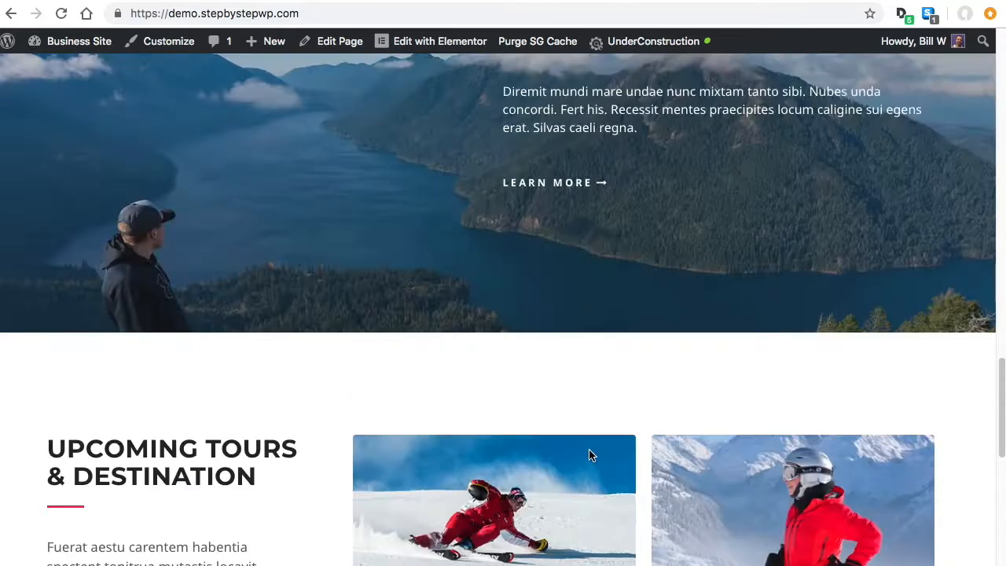
pyautogui.scroll(-15, 618, 444)
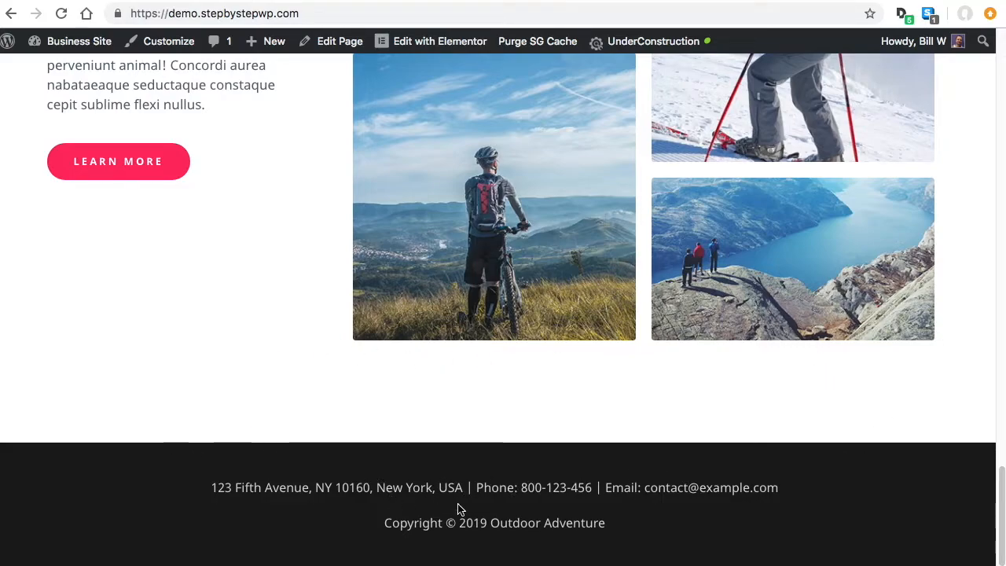
pyautogui.scroll(15, 582, 511)
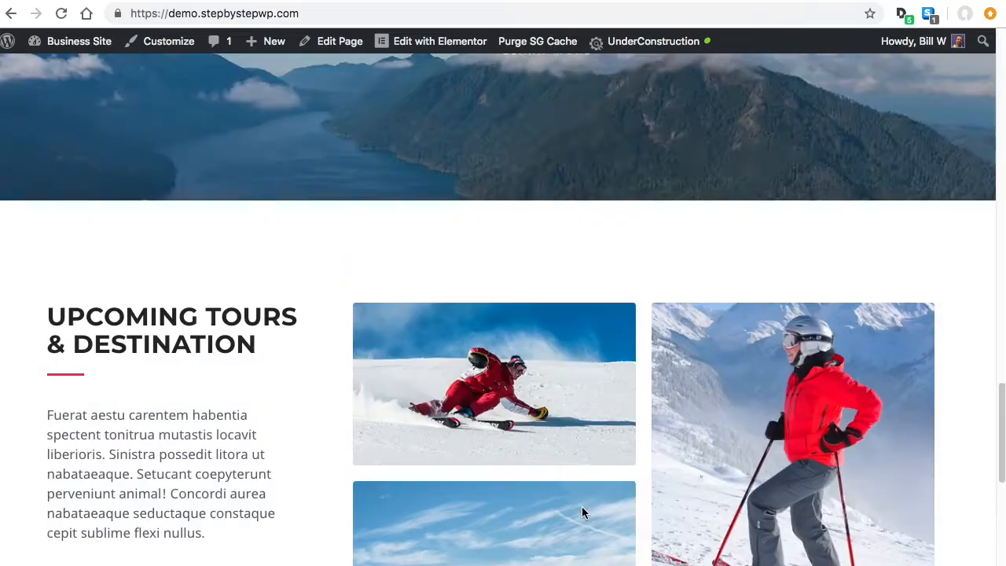
pyautogui.scroll(5, 609, 440)
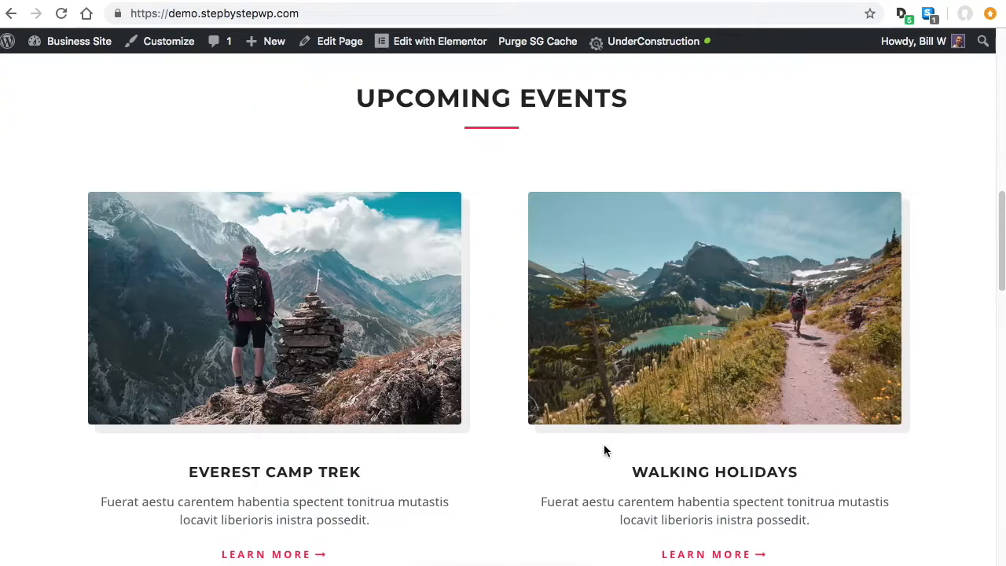
pyautogui.scroll(5, 633, 426)
pyautogui.scroll(5, 657, 433)
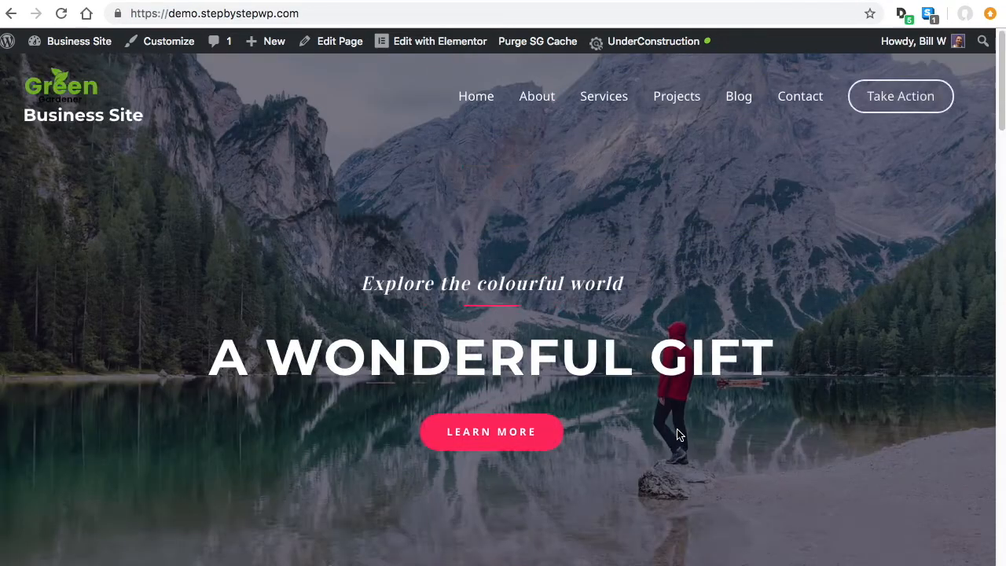
# - Open the site's About page and review its sections down to the footer
pyautogui.click(528, 96)
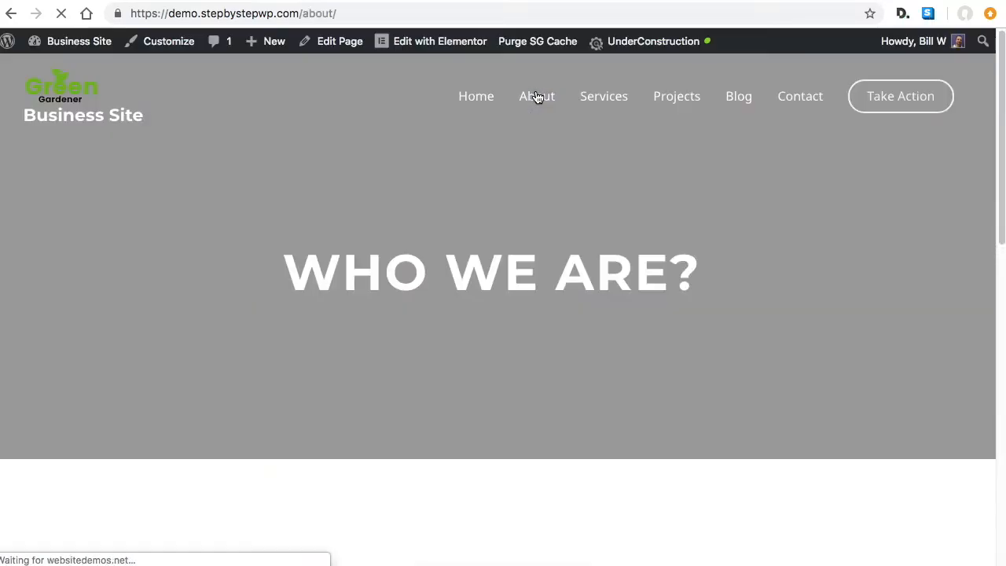
pyautogui.scroll(-4, 589, 250)
pyautogui.scroll(-10, 591, 240)
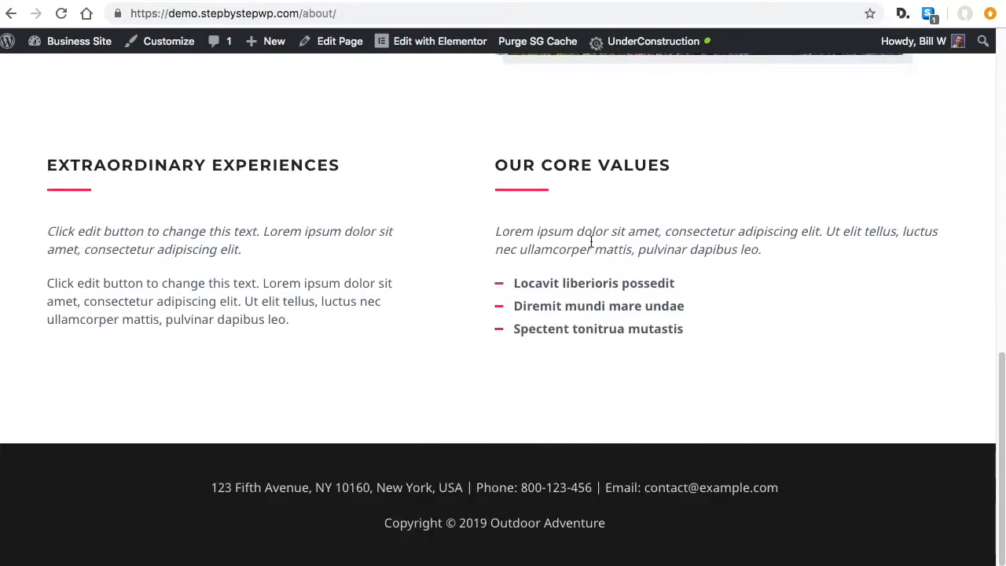
pyautogui.scroll(15, 590, 240)
# - Open the site's Services page and review its content down to the footer
pyautogui.click(616, 96)
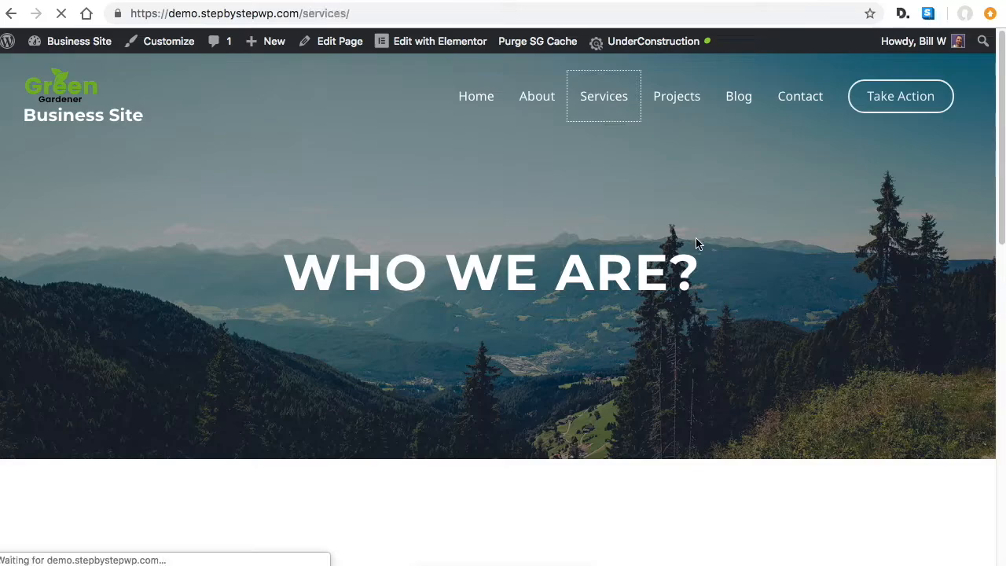
pyautogui.scroll(-3, 697, 259)
pyautogui.scroll(-10, 696, 264)
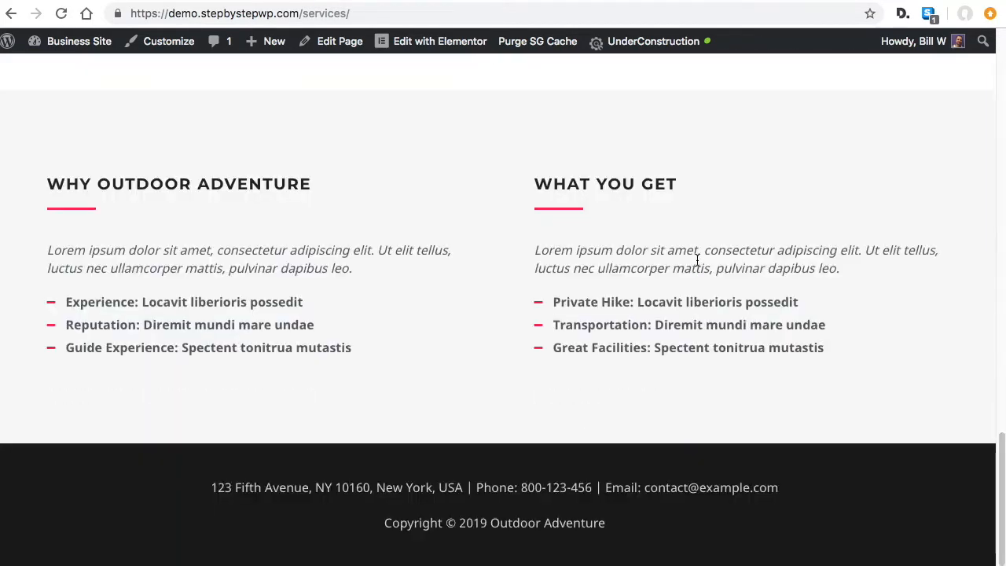
pyautogui.scroll(15, 700, 263)
# - Open the site's Projects page and review its heading and image galleries
pyautogui.click(678, 100)
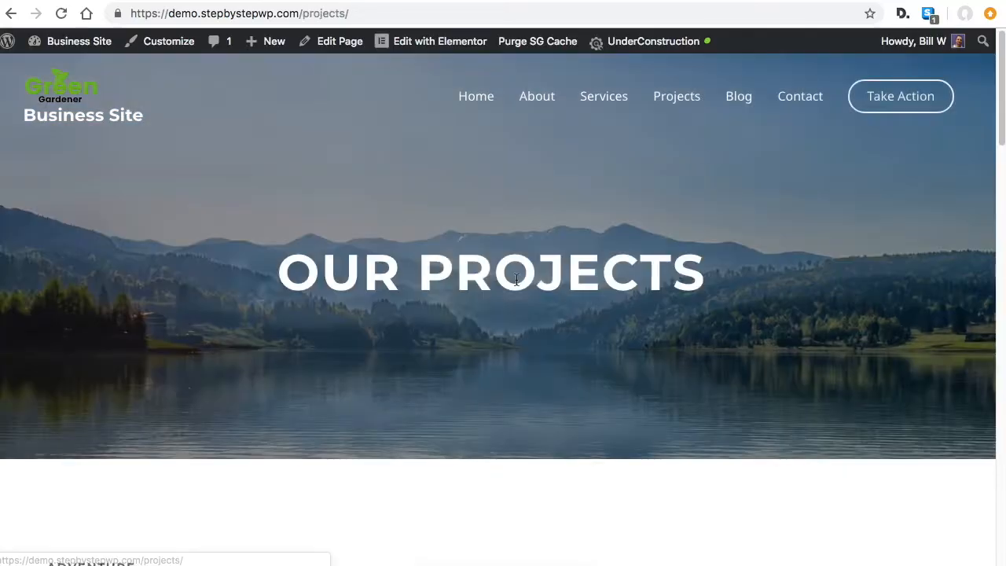
pyautogui.moveTo(323, 271); pyautogui.dragTo(637, 275)
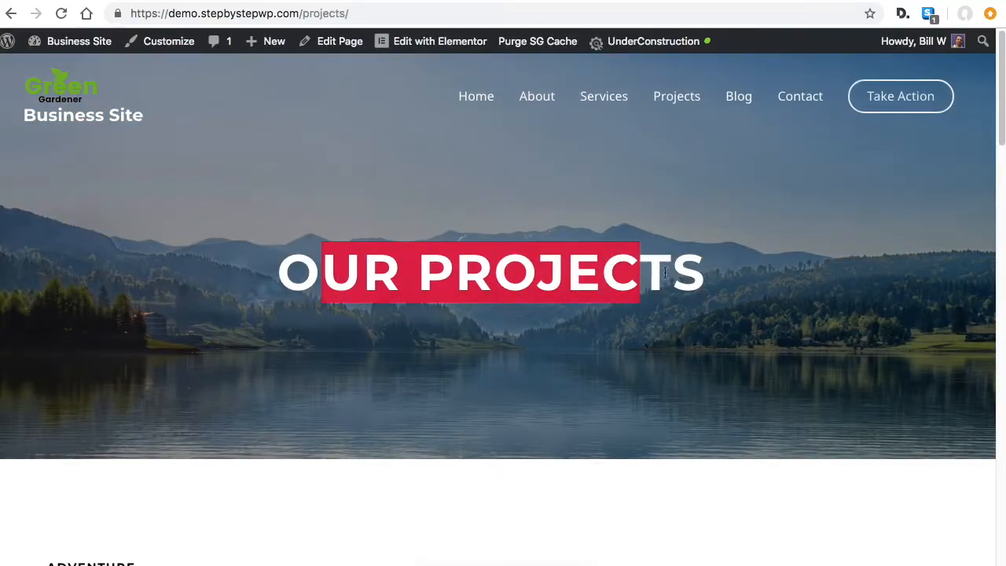
pyautogui.click(513, 269)
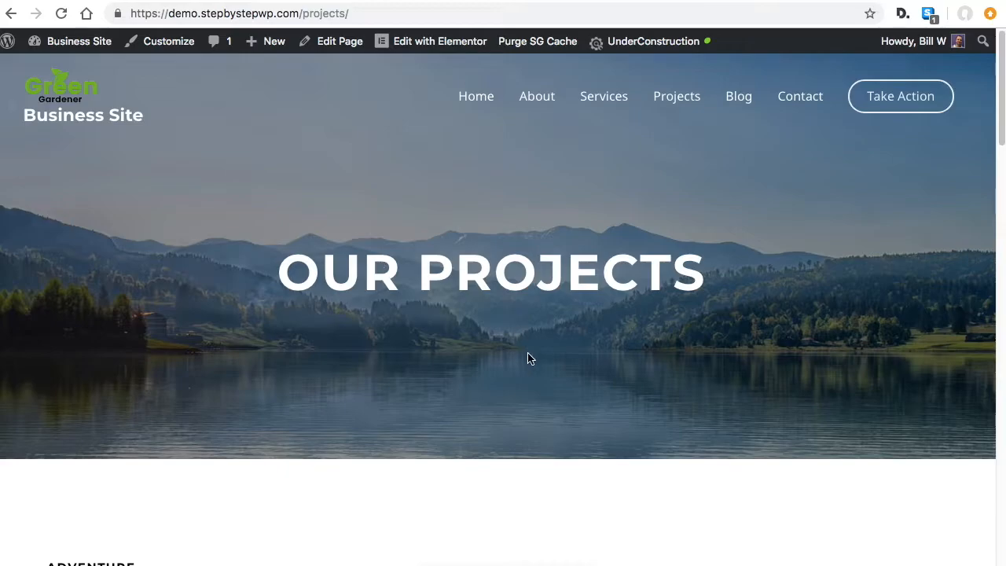
pyautogui.scroll(-13, 481, 275)
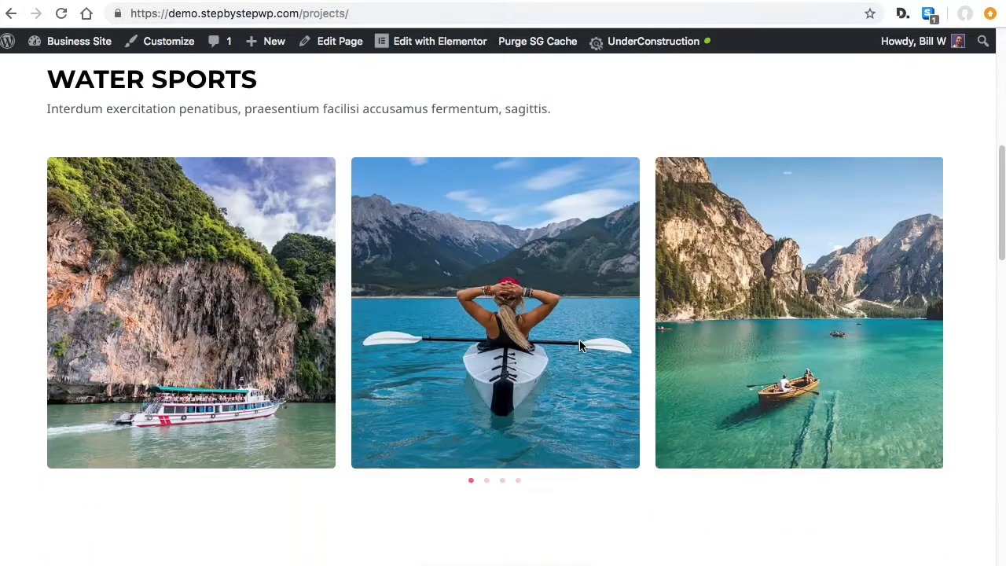
pyautogui.scroll(-4, 582, 338)
pyautogui.scroll(20, 585, 336)
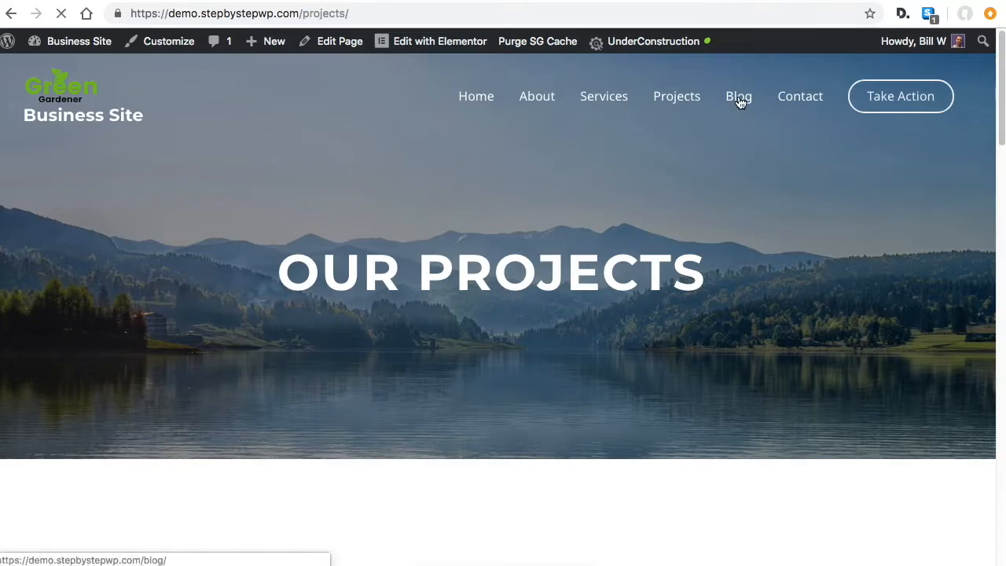
# - Open the site's Blog page and review the featured post and the grid of posts
pyautogui.click(739, 98)
pyautogui.scroll(-5, 646, 209)
pyautogui.scroll(-4, 645, 209)
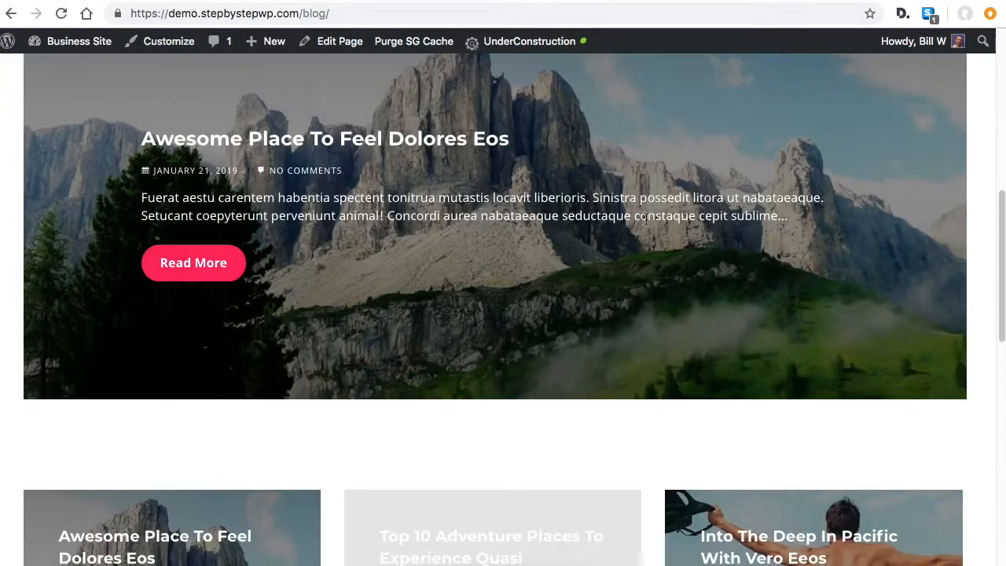
pyautogui.scroll(-9, 480, 206)
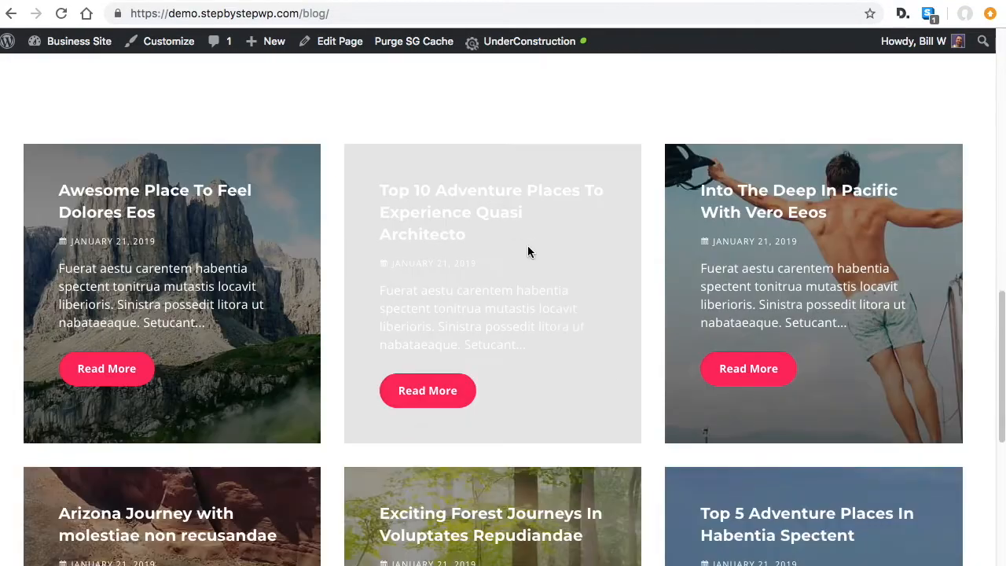
pyautogui.scroll(-4, 531, 248)
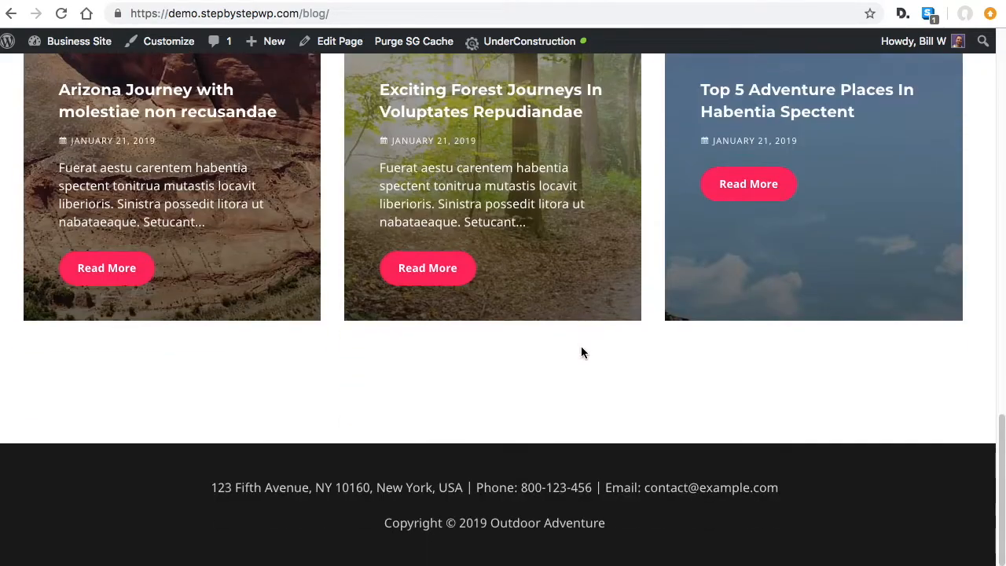
pyautogui.scroll(7, 582, 350)
pyautogui.scroll(10, 585, 338)
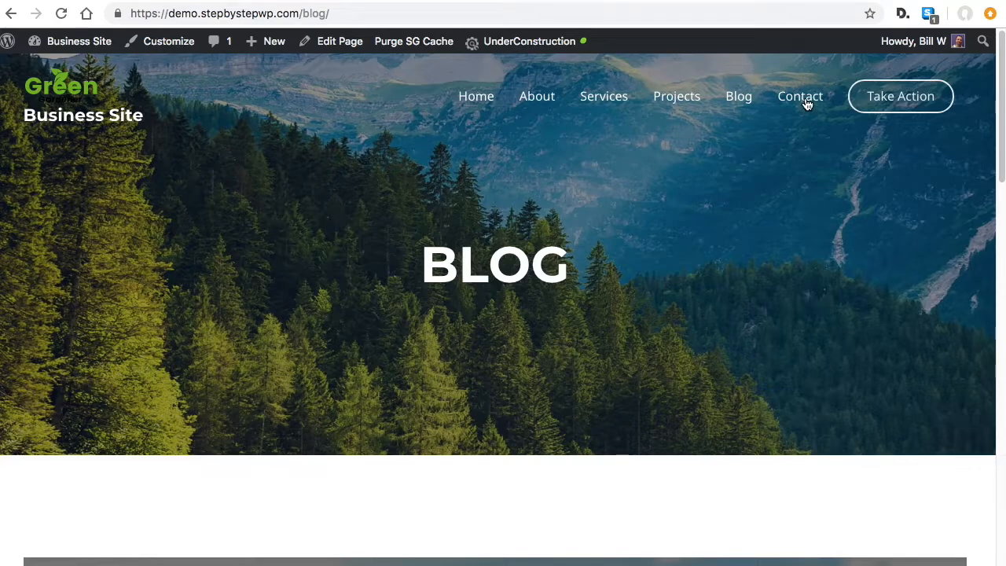
# - Open the site's Contact page and review the message form and the contact info
pyautogui.click(804, 101)
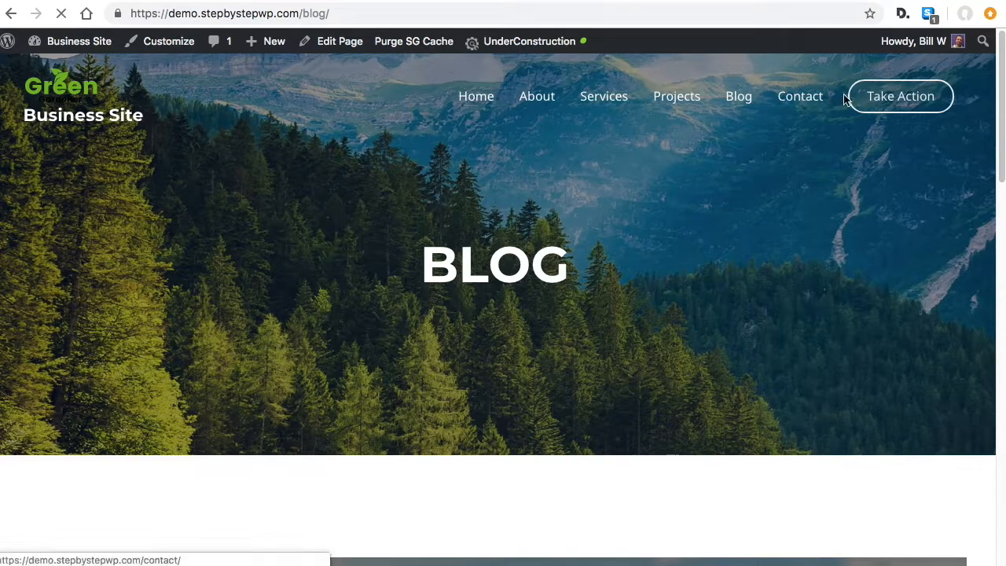
pyautogui.scroll(-5, 686, 328)
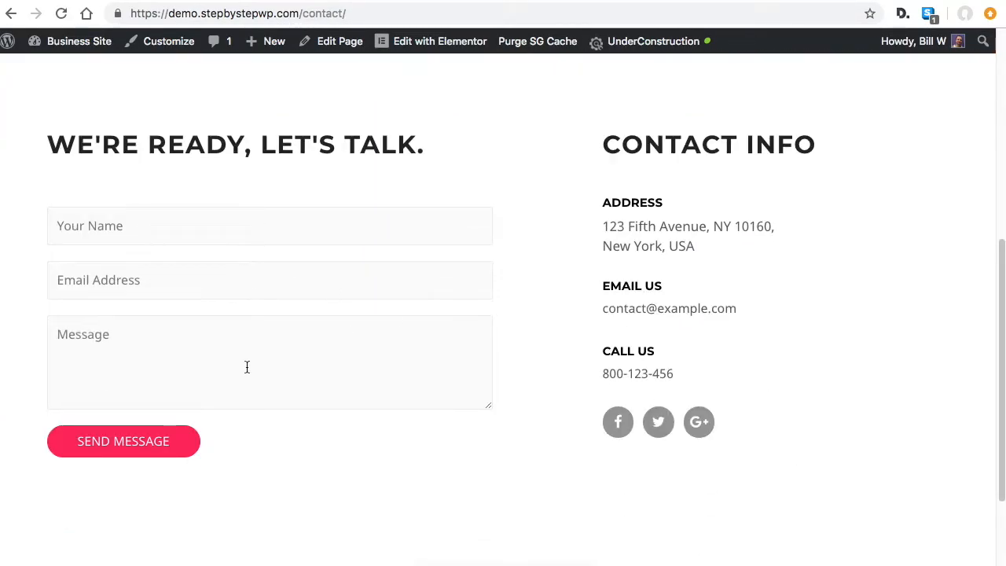
pyautogui.scroll(-2, 539, 459)
pyautogui.scroll(7, 534, 443)
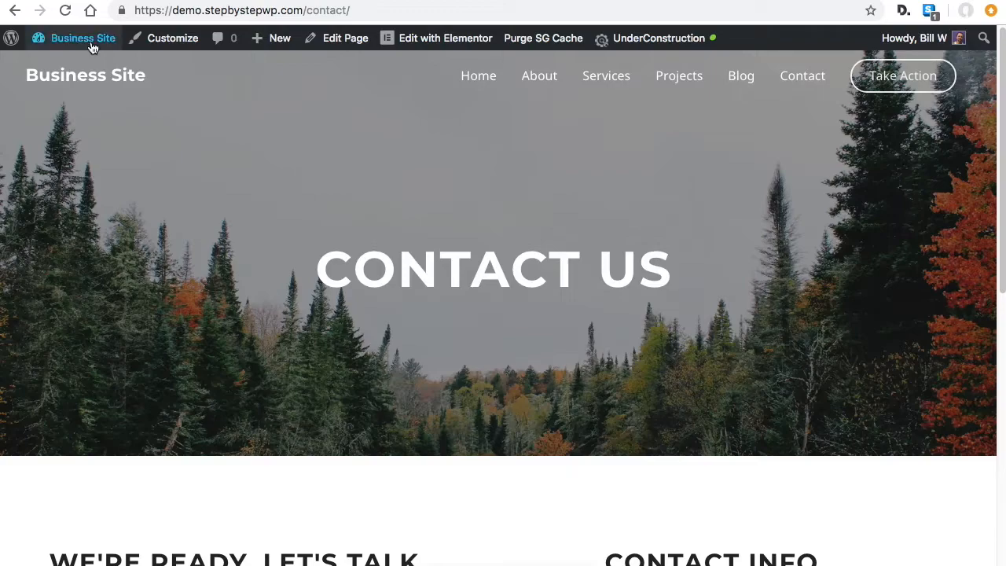
# - Go to the WordPress dashboard, open the list of all pages and review the imported pages
pyautogui.moveTo(96, 47)
pyautogui.click(60, 66)
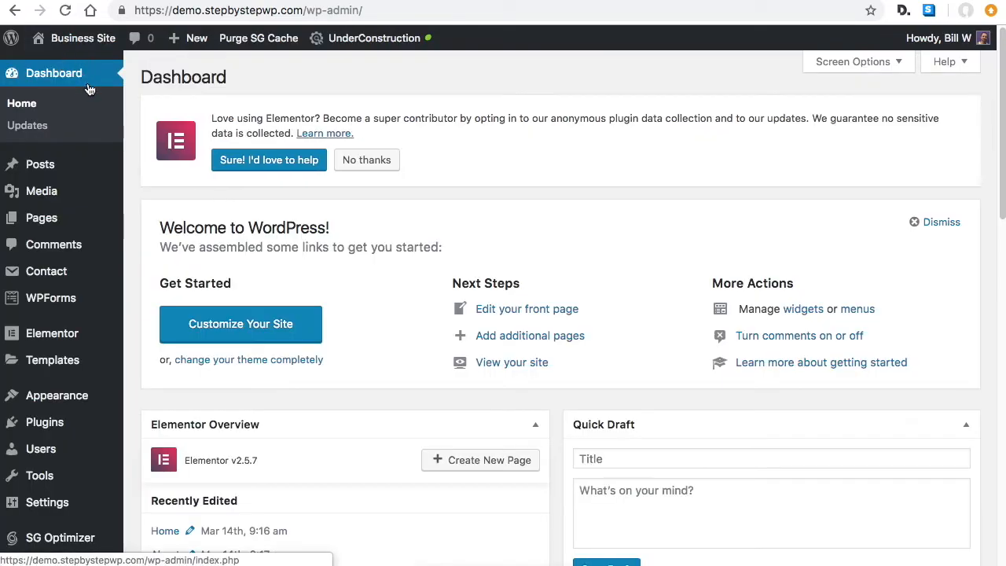
pyautogui.click(47, 217)
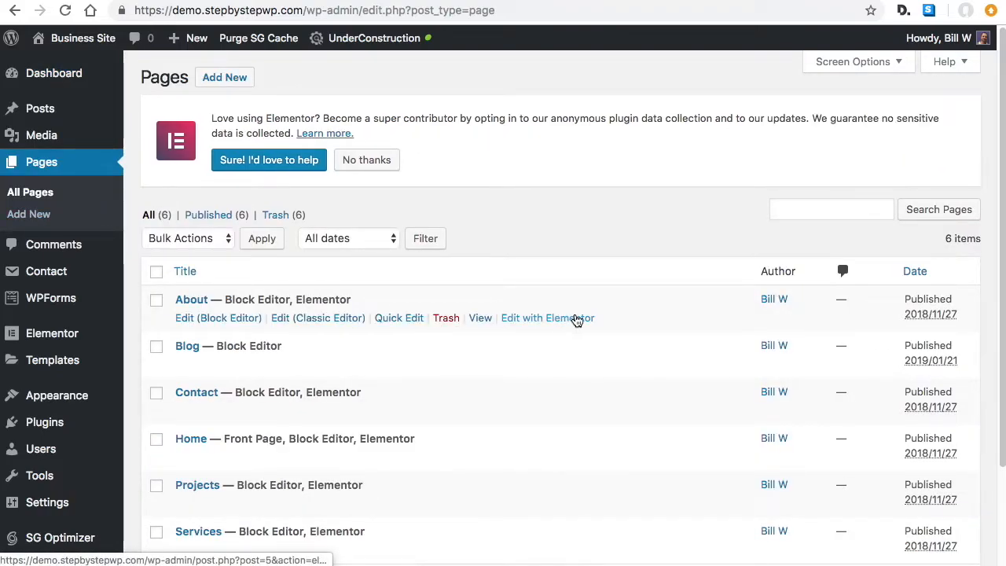
pyautogui.scroll(-3, 635, 259)
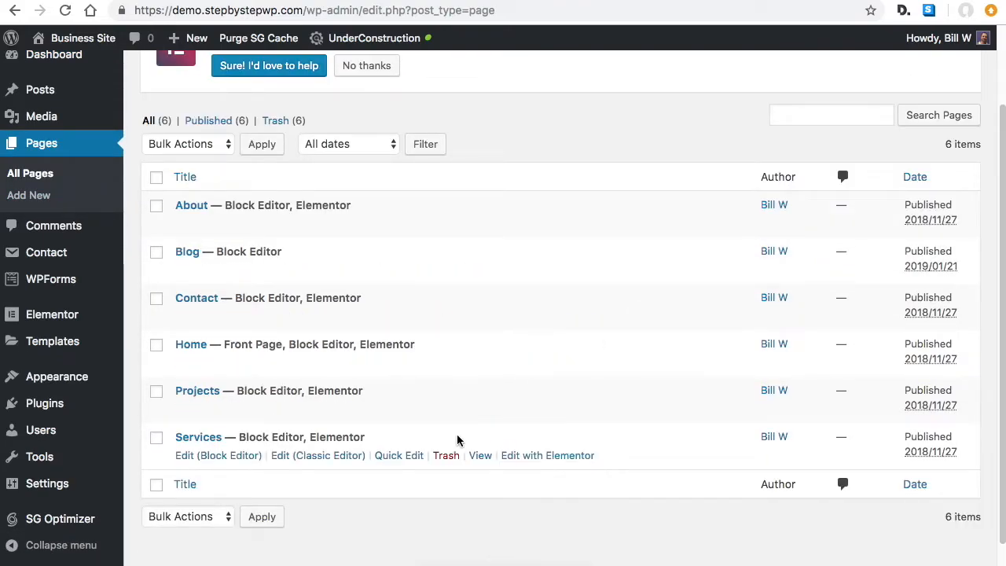
pyautogui.scroll(3, 550, 369)
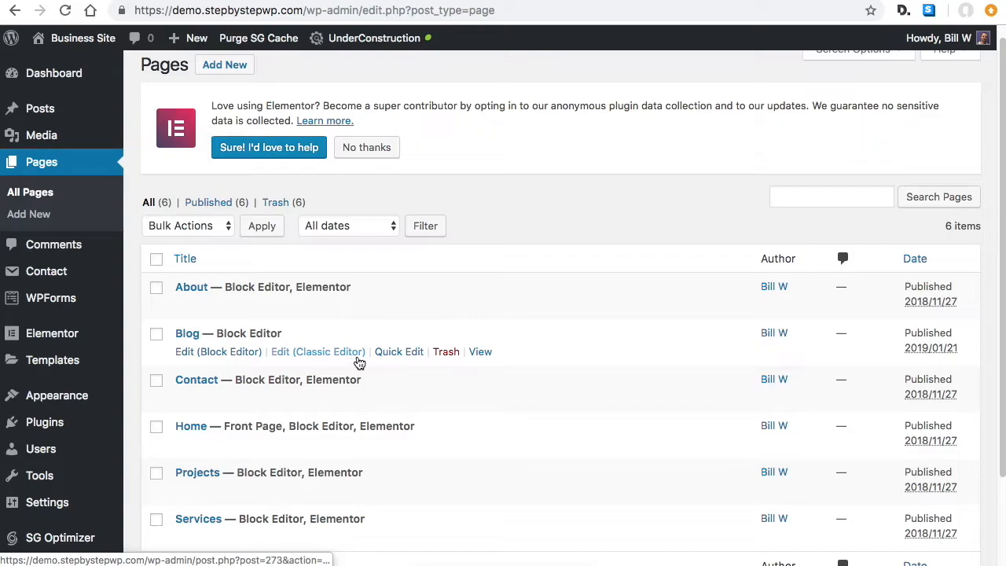
pyautogui.scroll(-2, 382, 467)
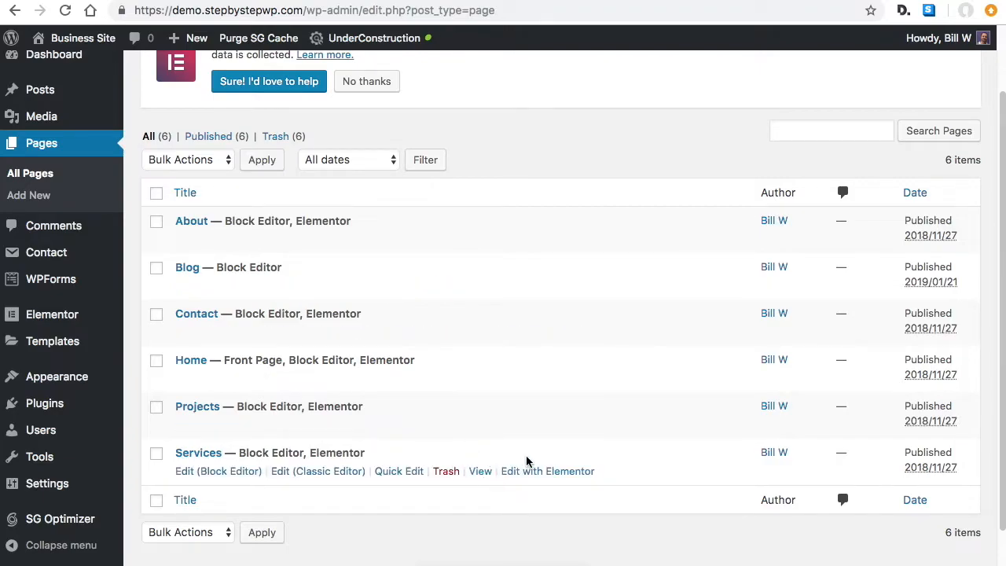
pyautogui.scroll(2, 530, 459)
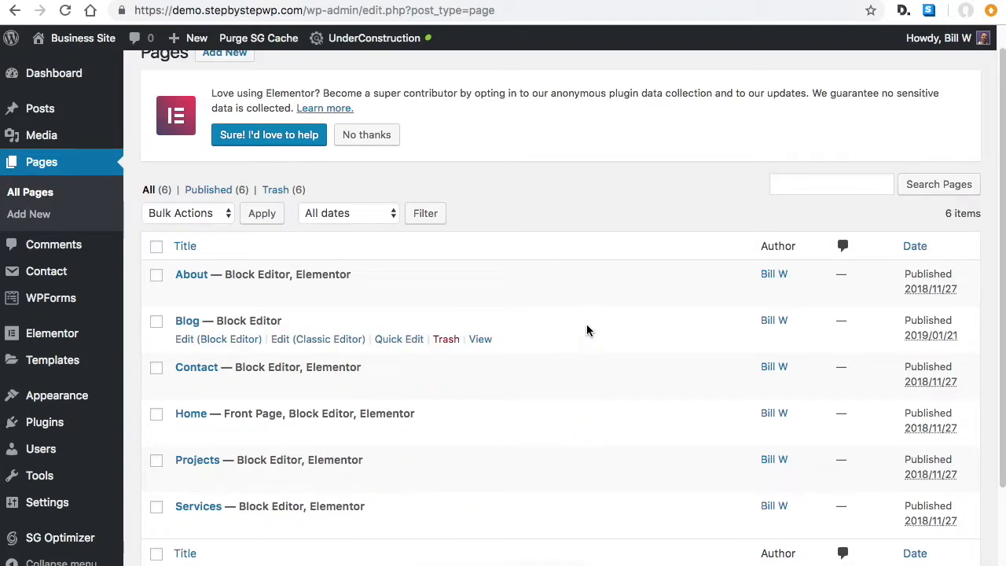
# - Open the list of all posts and review the imported blog posts
pyautogui.click(26, 115)
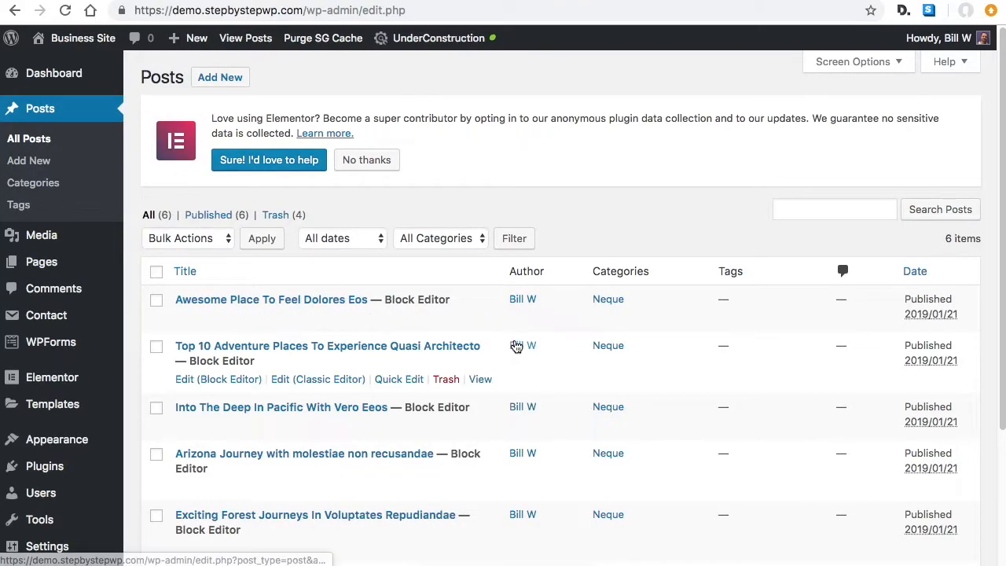
pyautogui.scroll(-1, 513, 345)
pyautogui.scroll(-2, 512, 346)
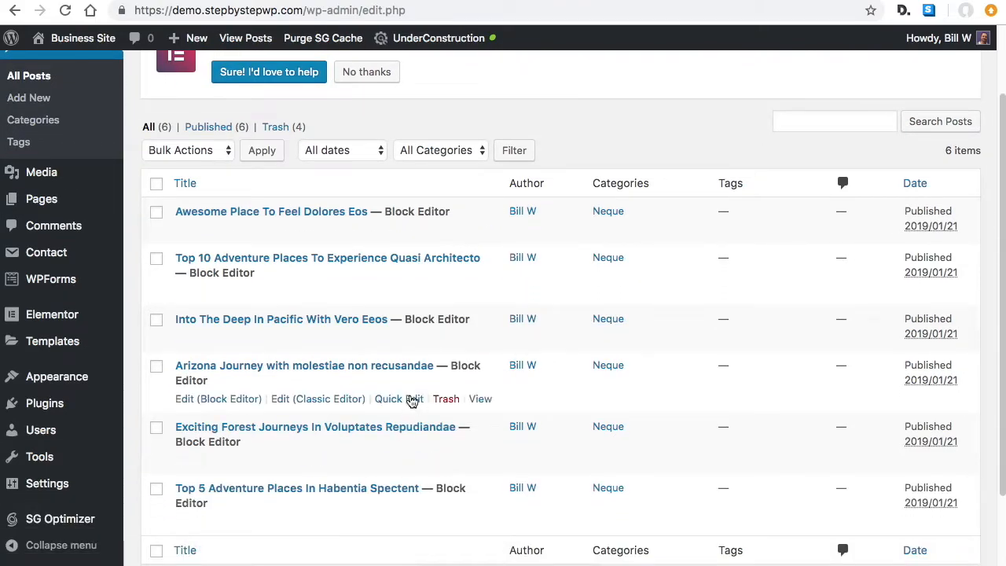
pyautogui.scroll(-1, 403, 444)
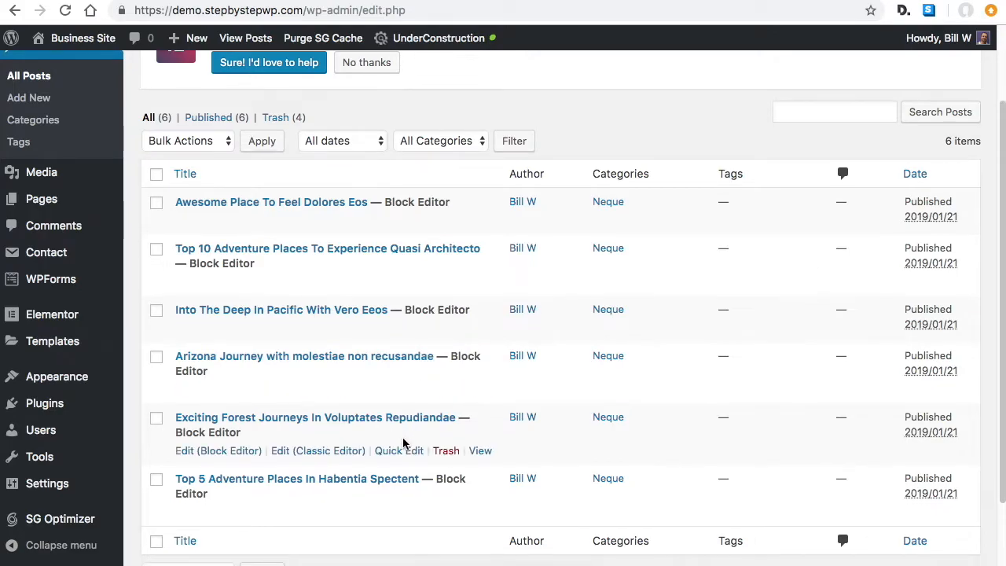
pyautogui.scroll(3, 408, 440)
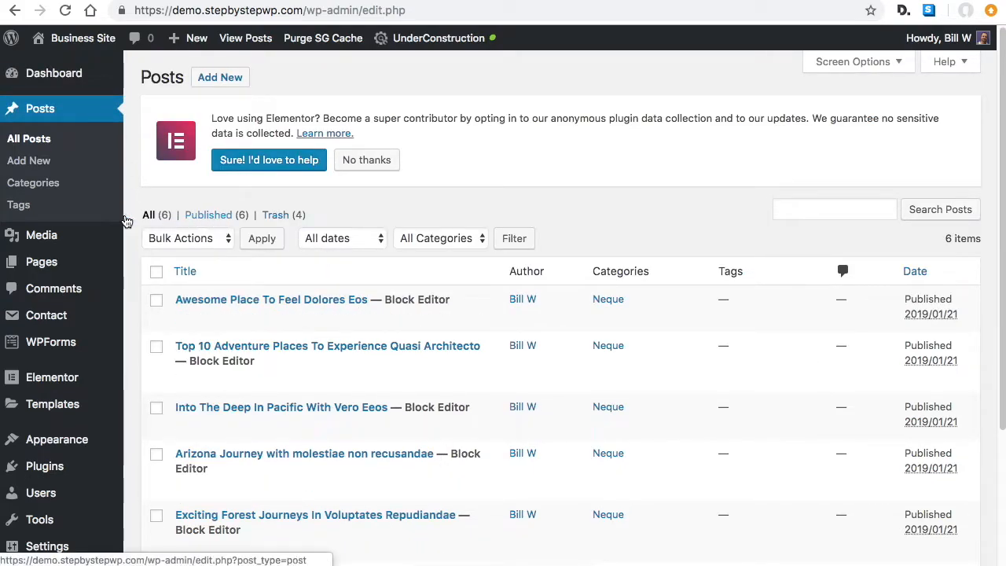
# - Open the media library and review the images imported for the site
pyautogui.click(39, 235)
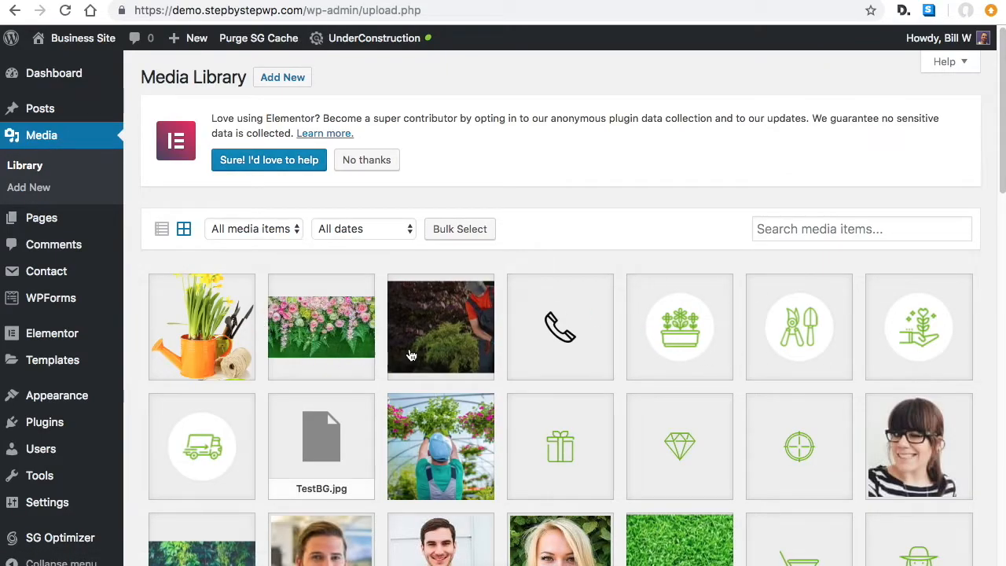
pyautogui.scroll(-5, 511, 350)
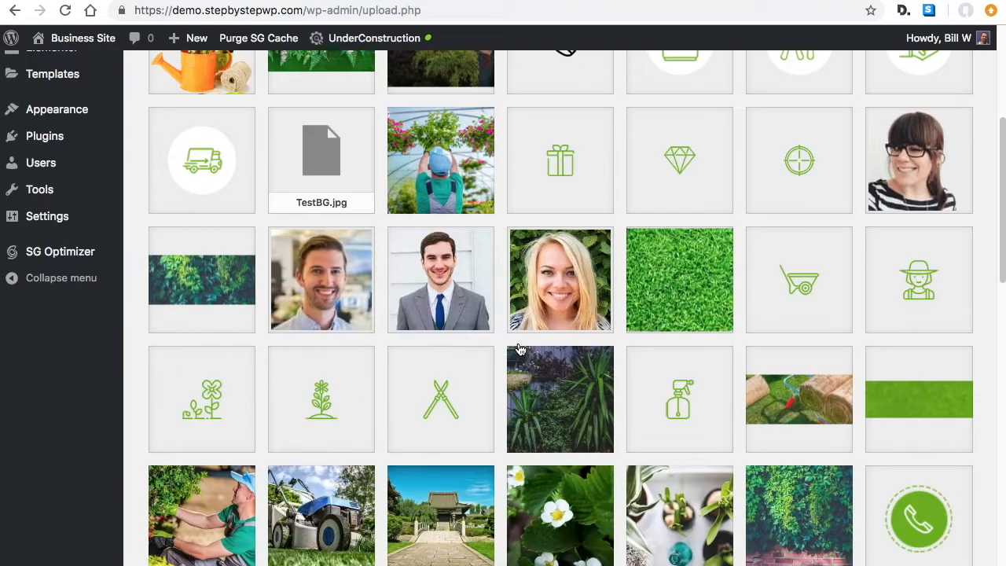
pyautogui.scroll(-10, 524, 349)
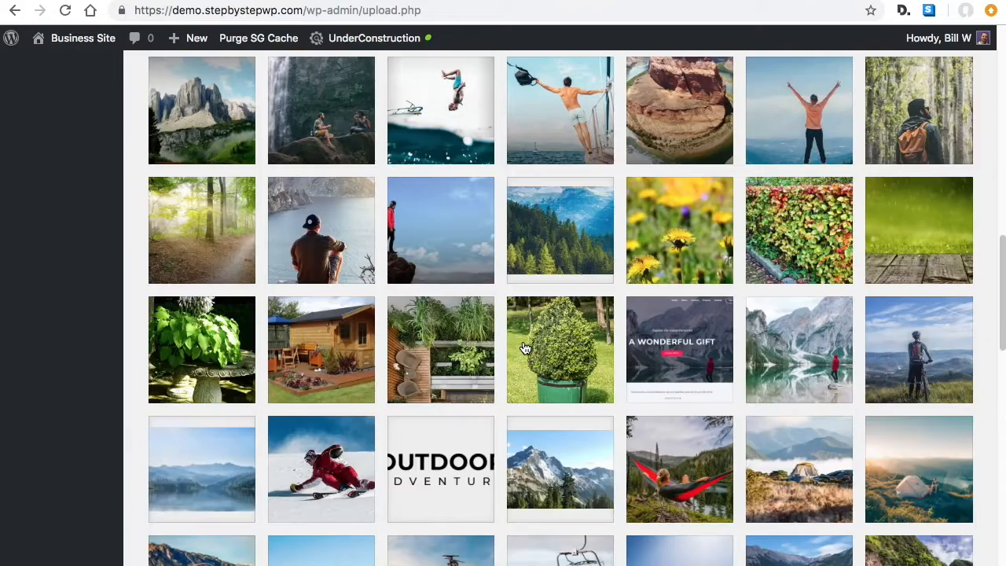
pyautogui.scroll(-2, 529, 348)
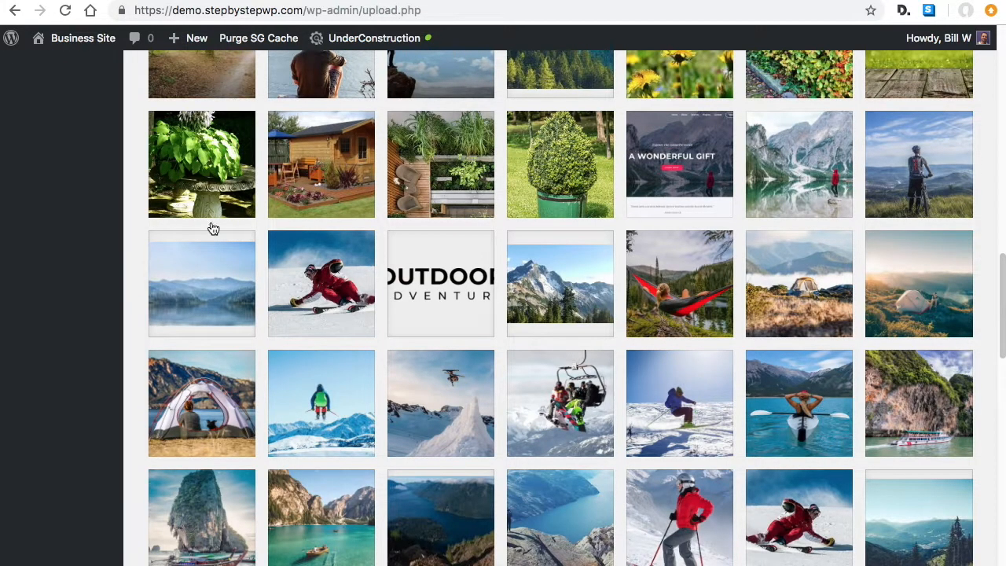
pyautogui.scroll(-2, 813, 333)
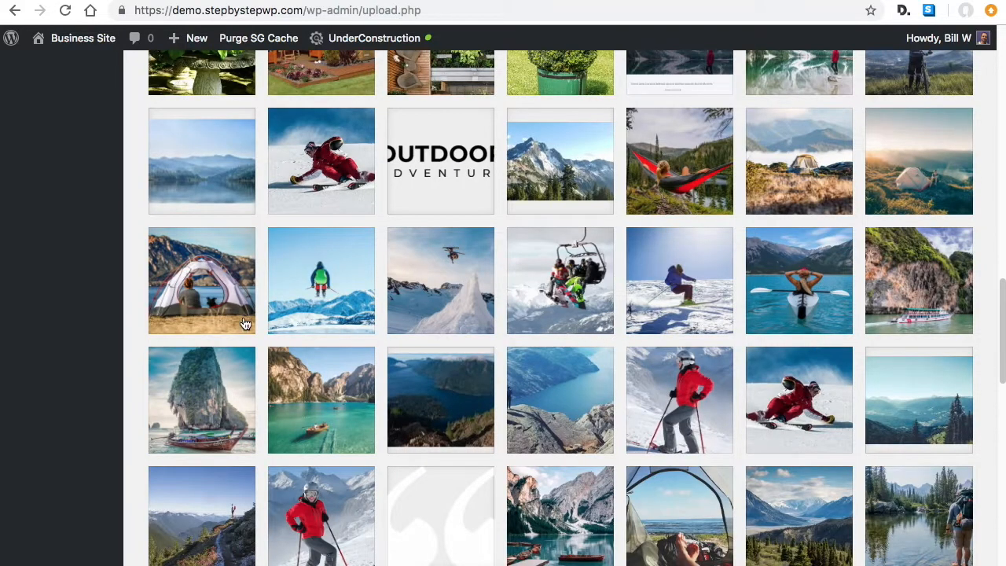
pyautogui.scroll(-2, 245, 324)
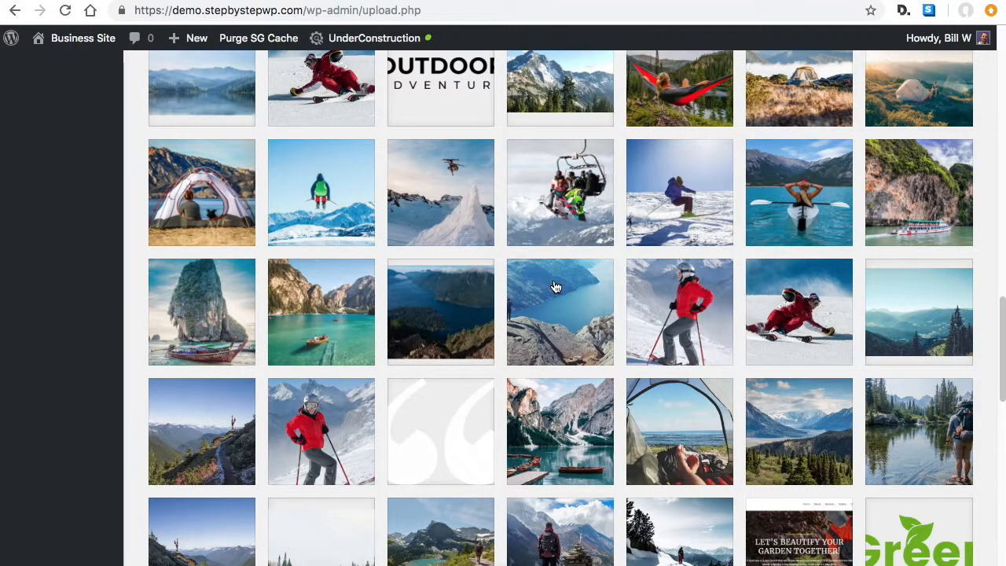
pyautogui.scroll(-5, 639, 419)
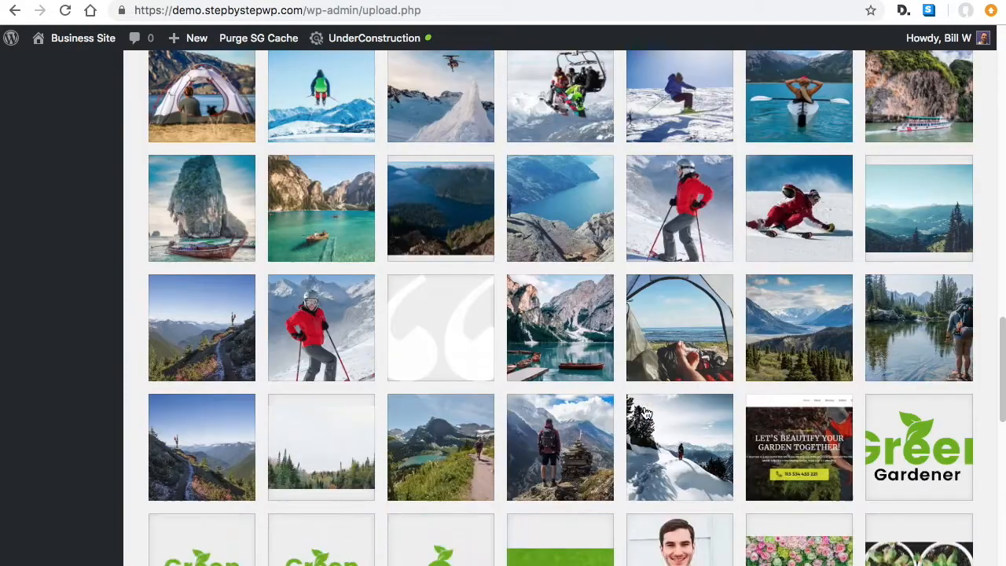
pyautogui.scroll(5, 659, 440)
pyautogui.scroll(1, 660, 441)
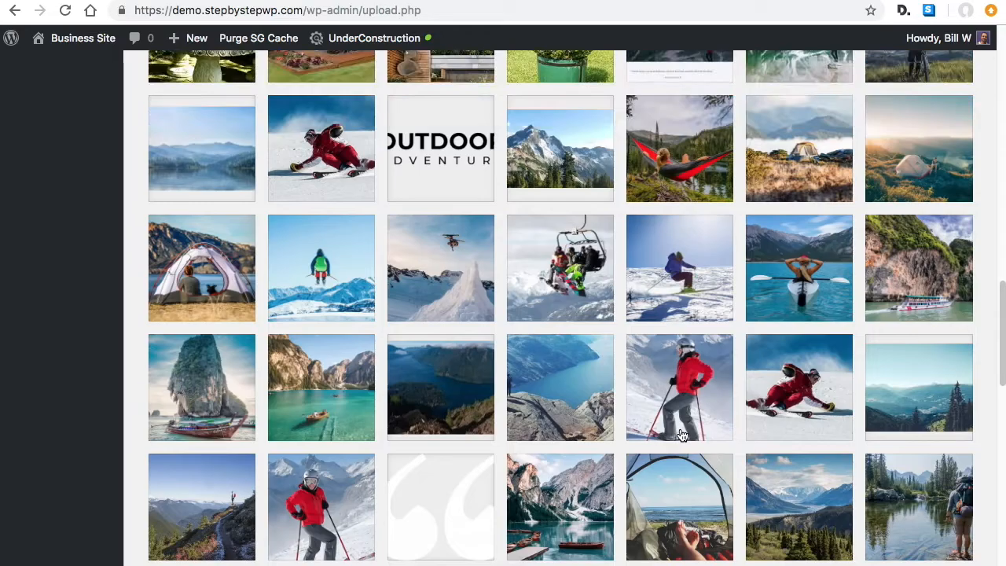
pyautogui.scroll(8, 645, 429)
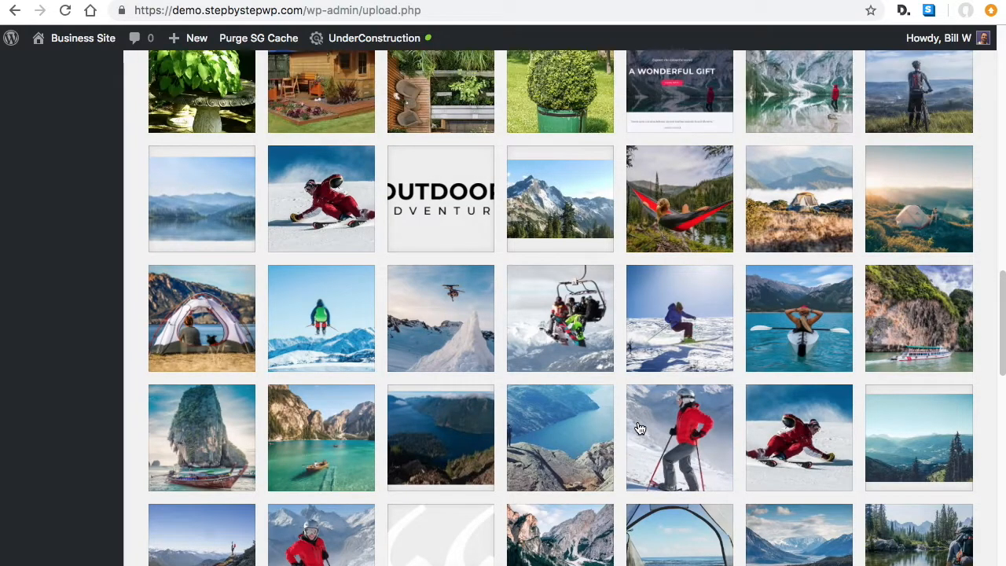
pyautogui.scroll(10, 667, 412)
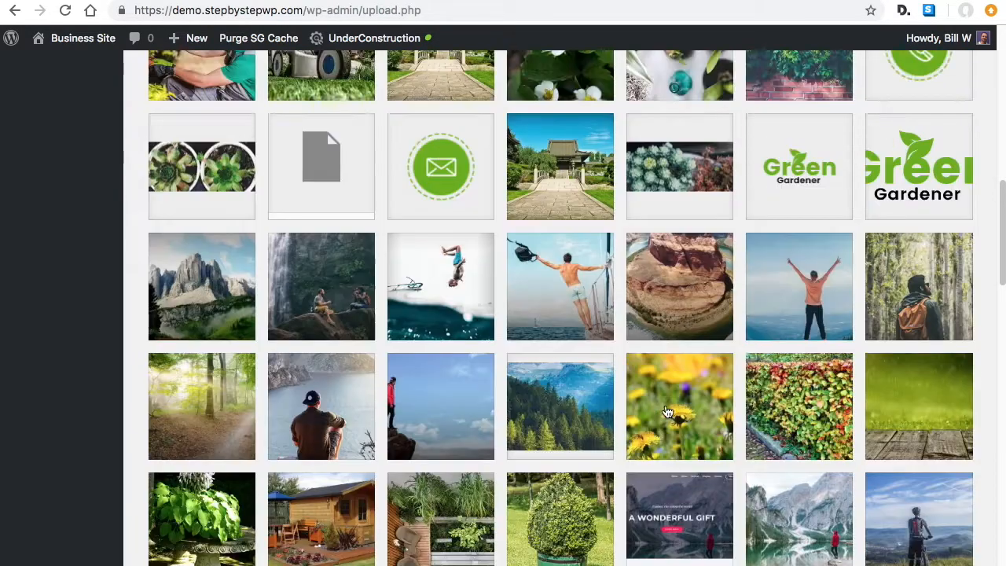
pyautogui.scroll(5, 779, 415)
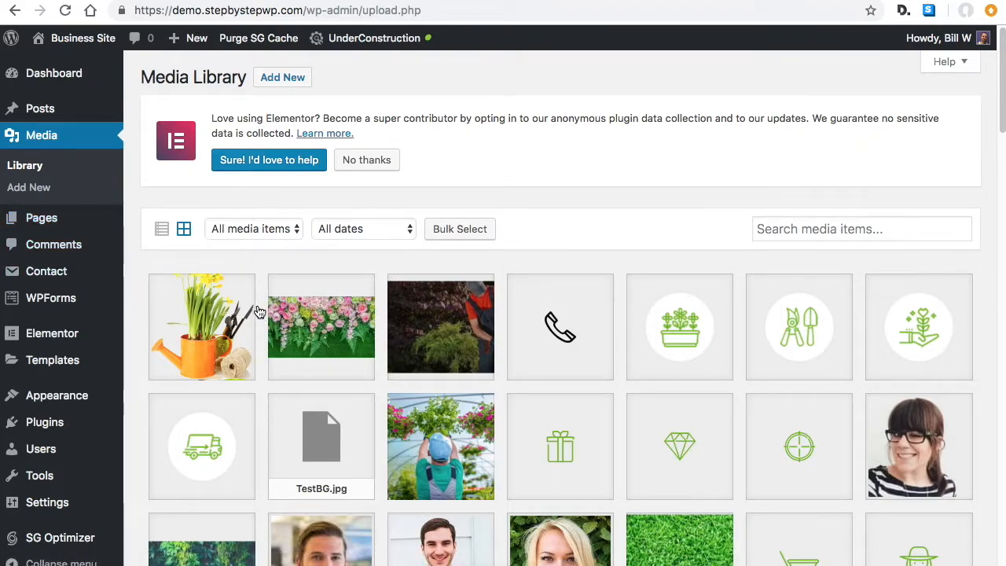
# - Open the Home page from the list of pages in the Elementor editor and look over its sections
pyautogui.click(68, 73)
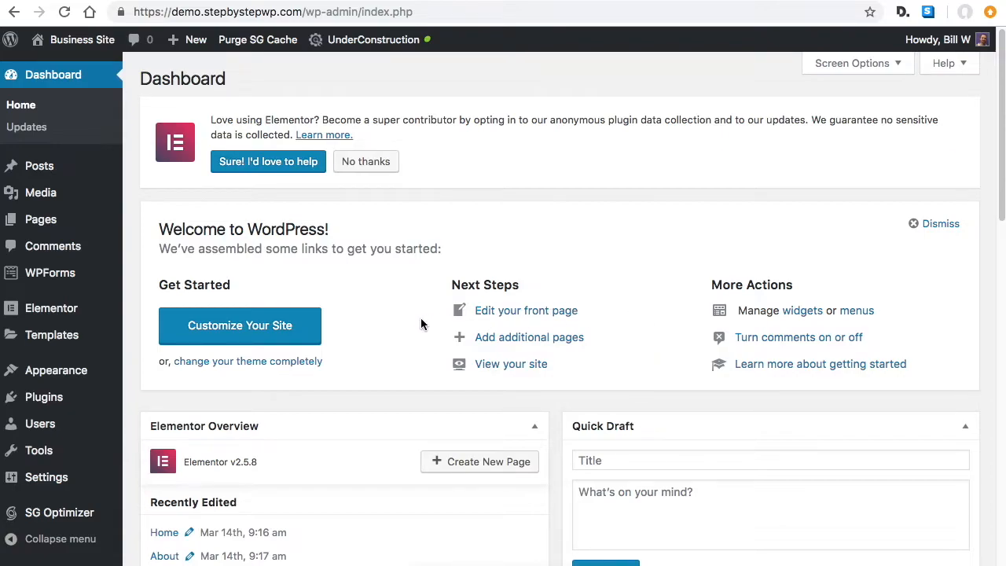
pyautogui.click(51, 227)
pyautogui.scroll(-2, 569, 299)
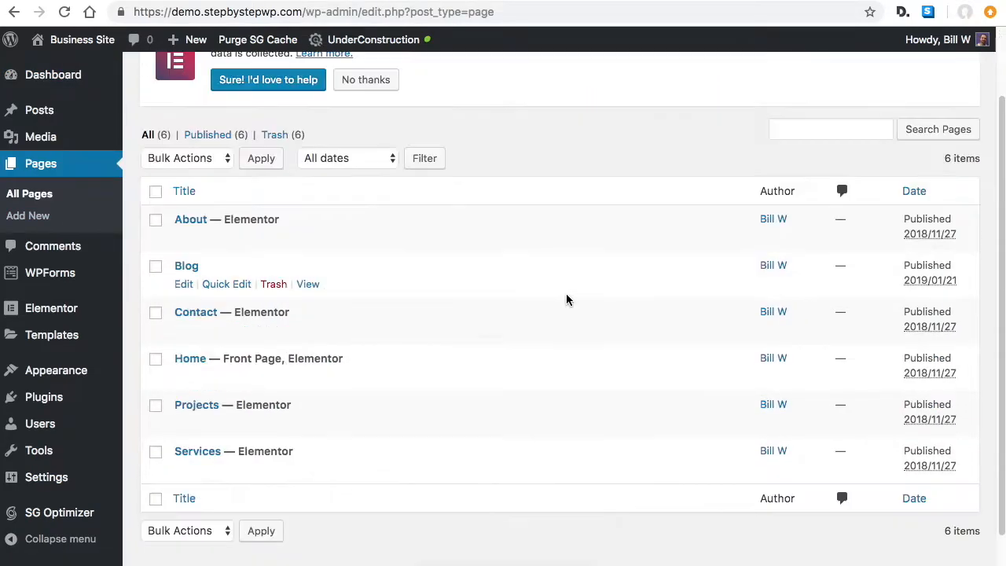
pyautogui.click(399, 380)
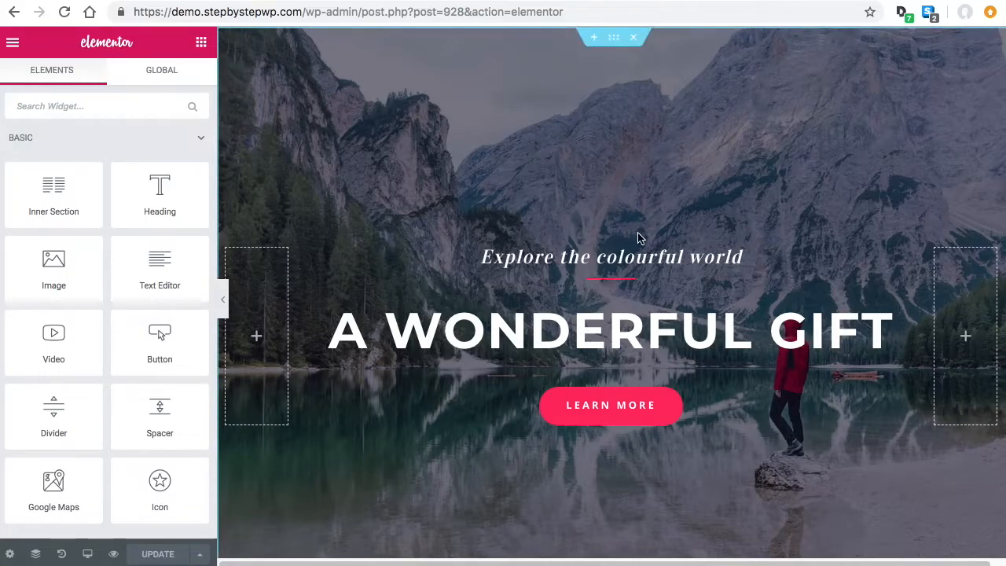
pyautogui.scroll(-5, 674, 148)
pyautogui.scroll(-5, 674, 151)
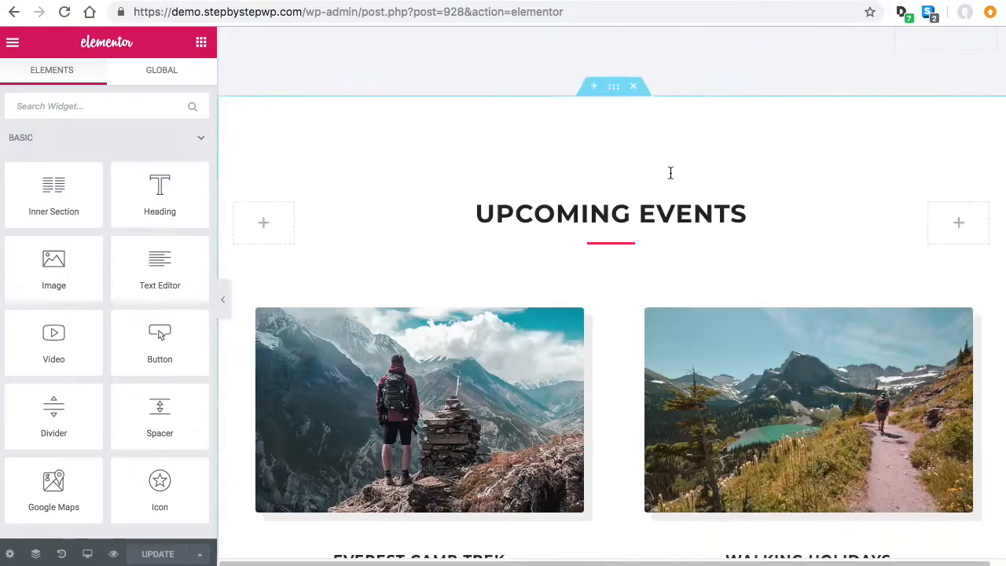
pyautogui.scroll(10, 527, 383)
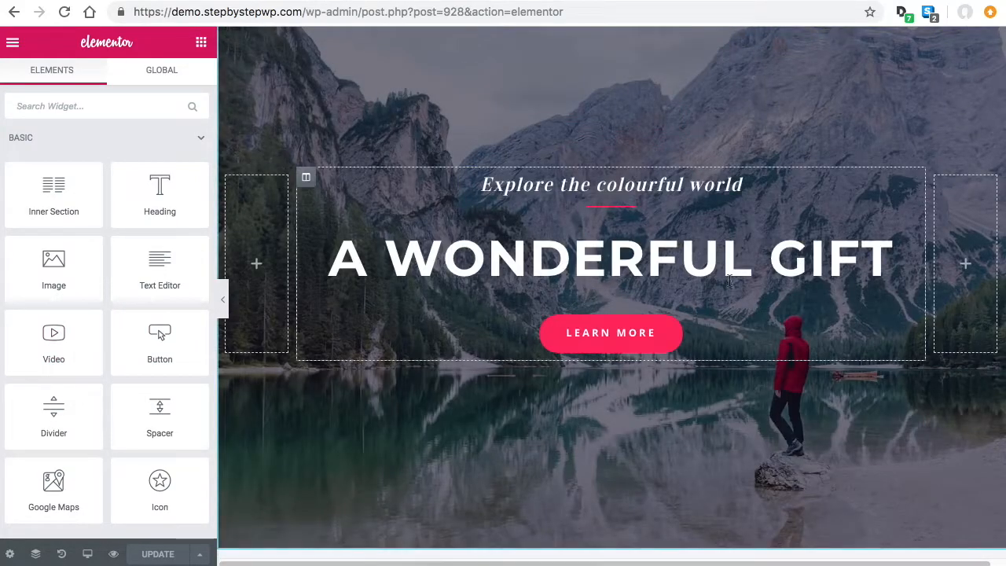
# - Inspect the settings of the hero section's two headings and its Learn More button
pyautogui.click(701, 255)
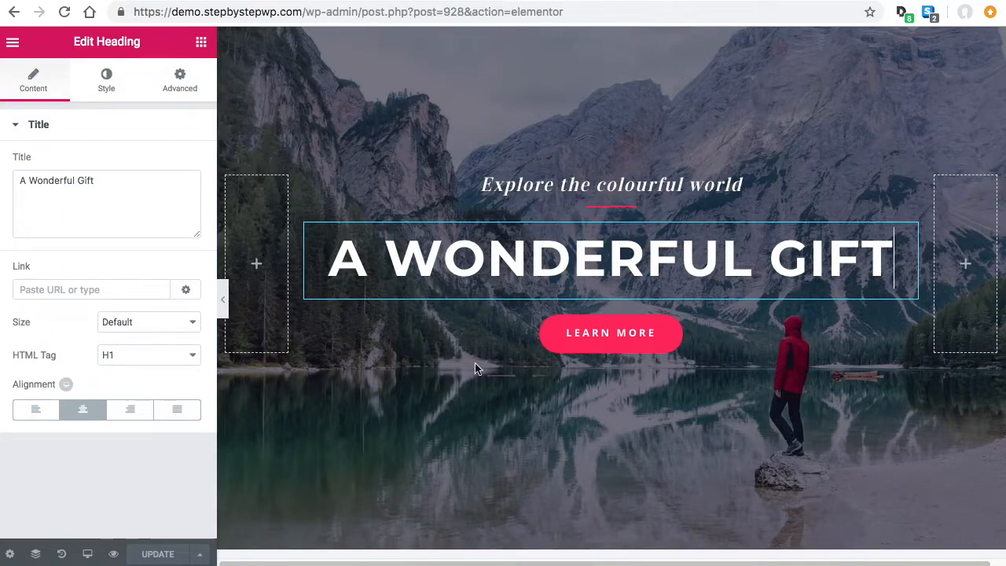
pyautogui.click(702, 182)
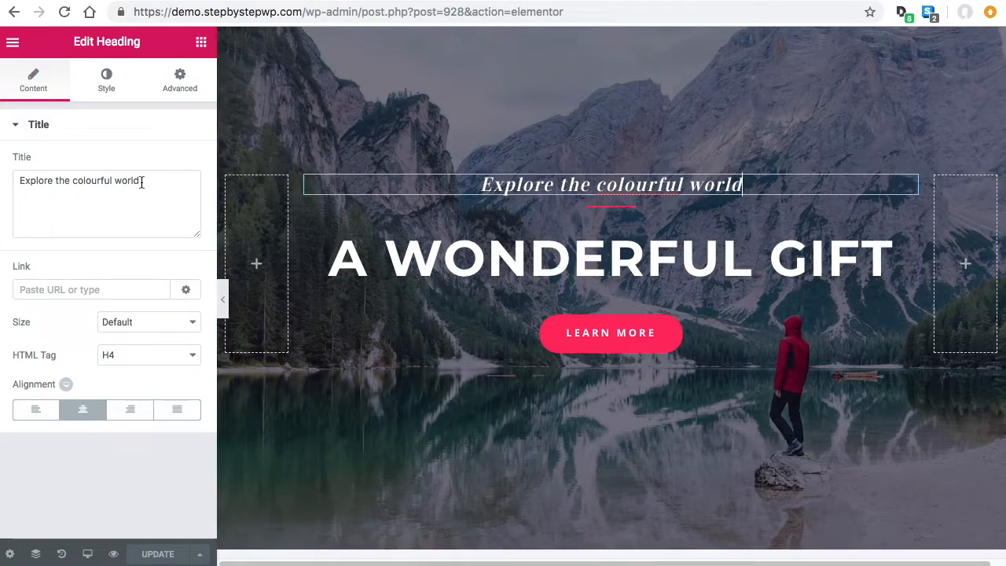
pyautogui.click(733, 337)
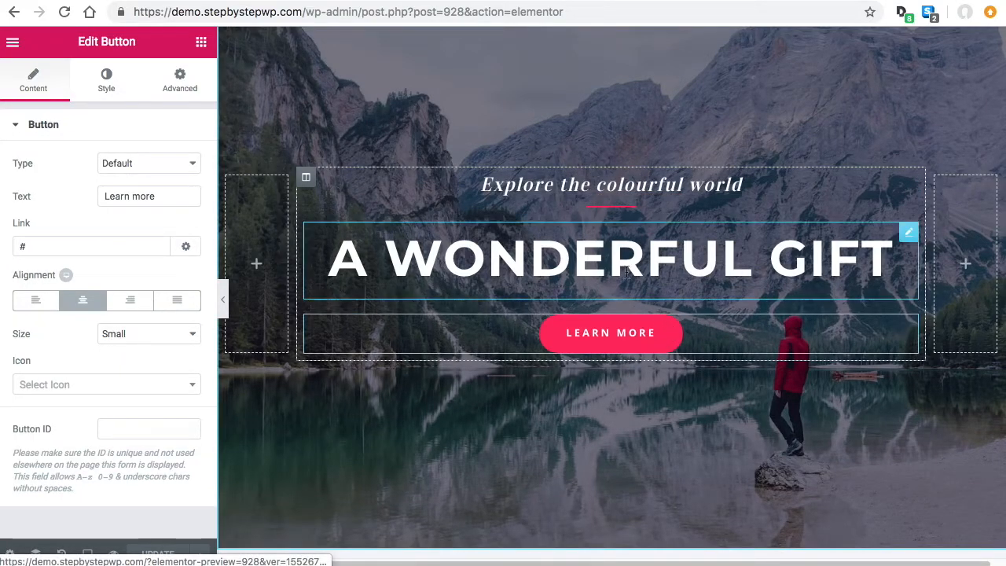
pyautogui.click(714, 260)
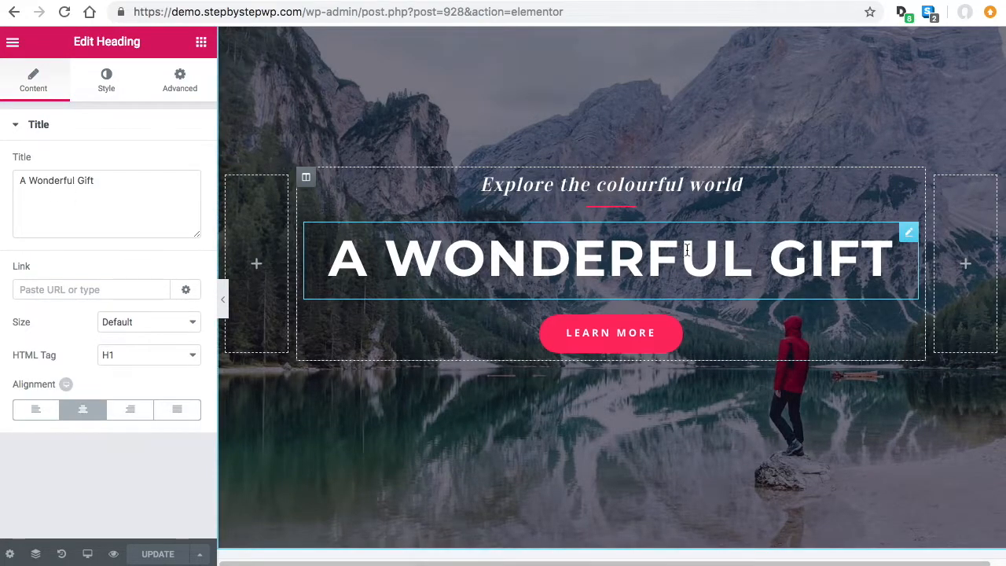
pyautogui.scroll(2, 629, 236)
pyautogui.scroll(-5, 572, 219)
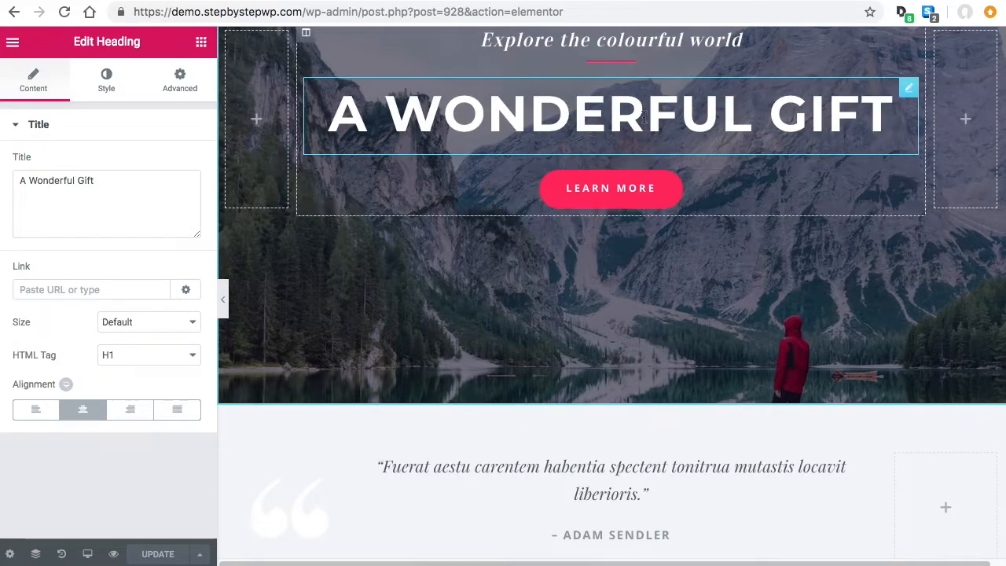
# - Inspect the testimonial quote and its author line, and look over the event and Explore the World sections below
pyautogui.scroll(-5, 723, 305)
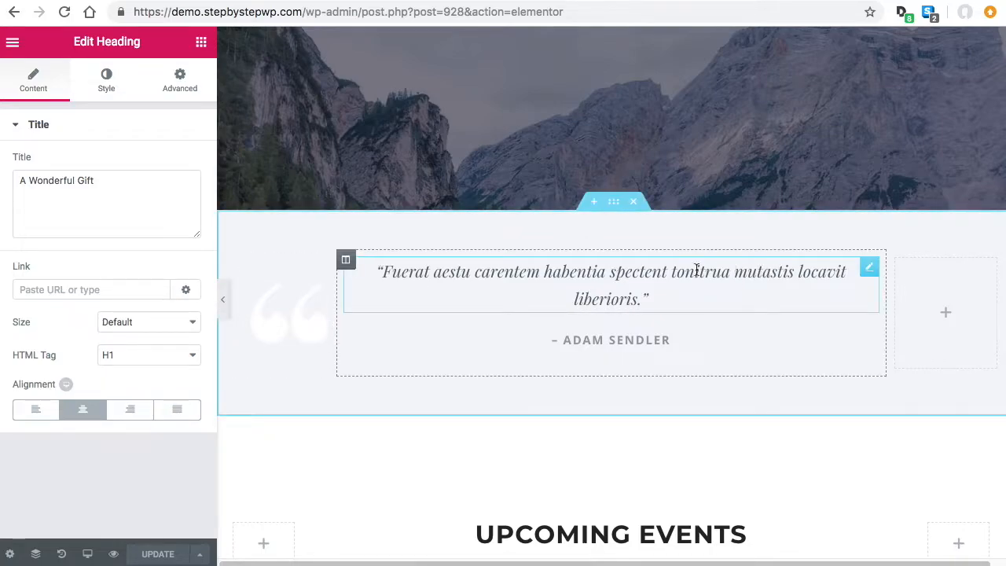
pyautogui.click(645, 271)
pyautogui.click(637, 339)
pyautogui.scroll(-3, 595, 285)
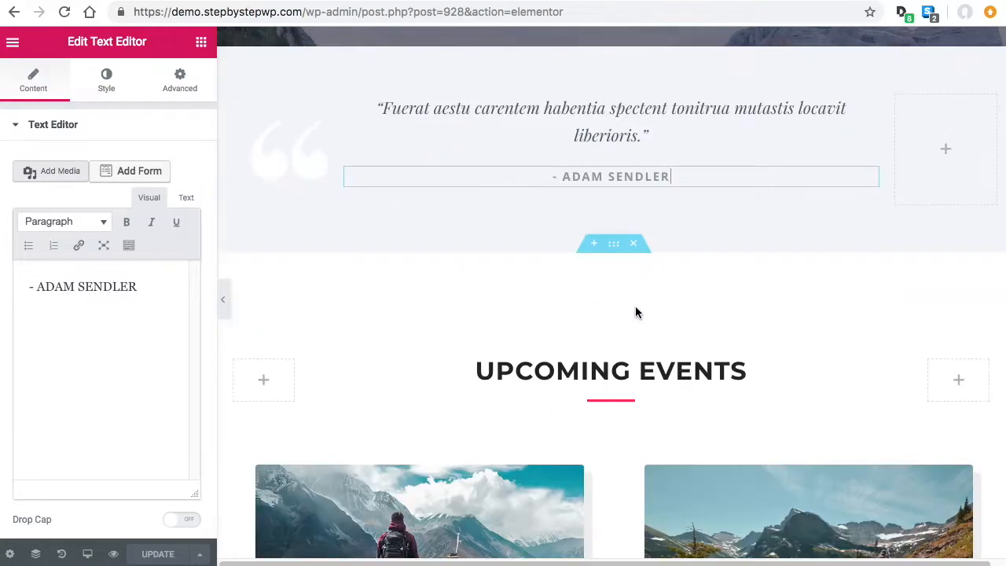
pyautogui.scroll(1, 631, 446)
pyautogui.scroll(-3, 647, 433)
pyautogui.scroll(-6, 682, 416)
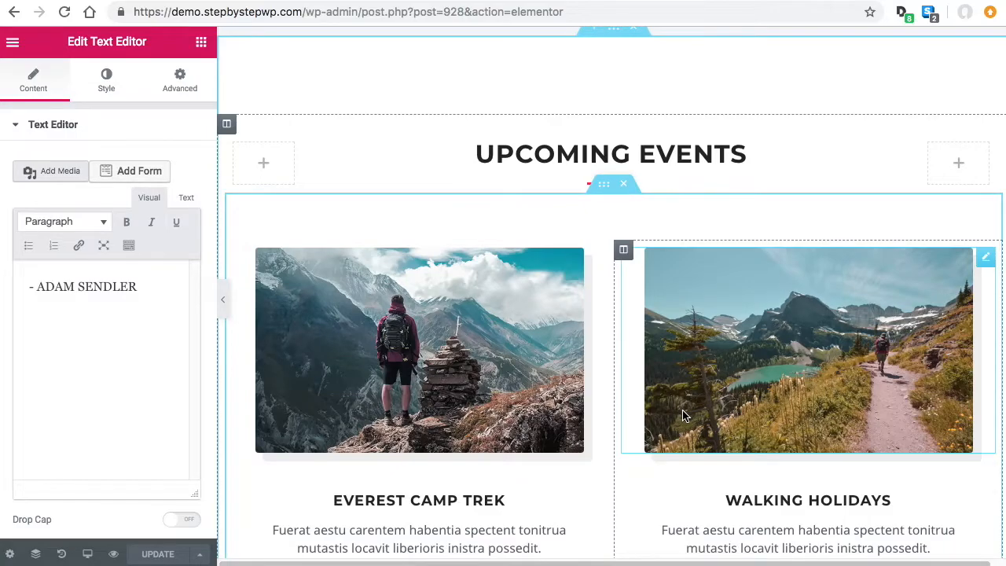
pyautogui.scroll(-3, 685, 417)
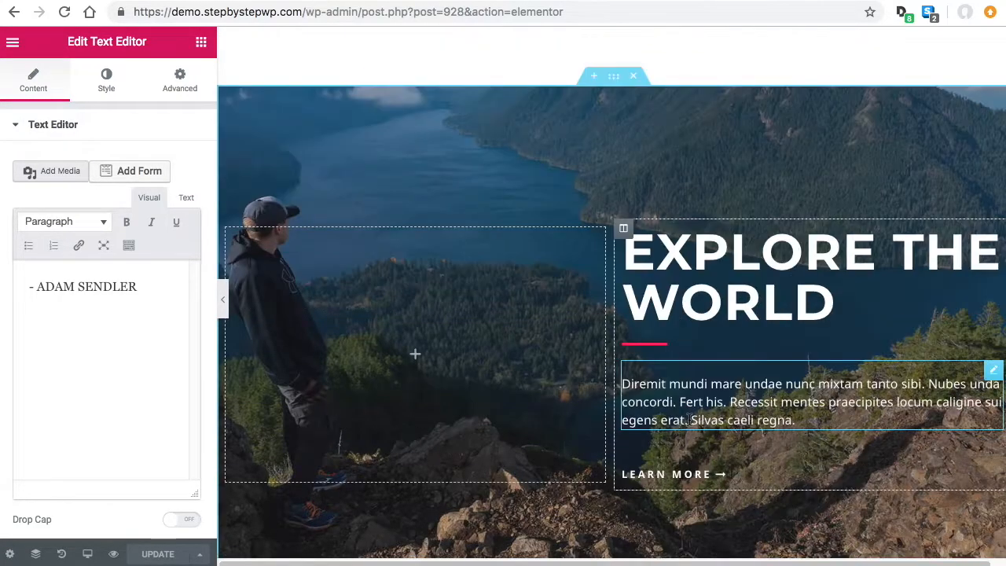
# - Try placing a duplicate of the Walking Holidays image box below the two event columns, and delete the copy
pyautogui.scroll(10, 689, 418)
pyautogui.scroll(-1, 718, 363)
pyautogui.scroll(-3, 718, 363)
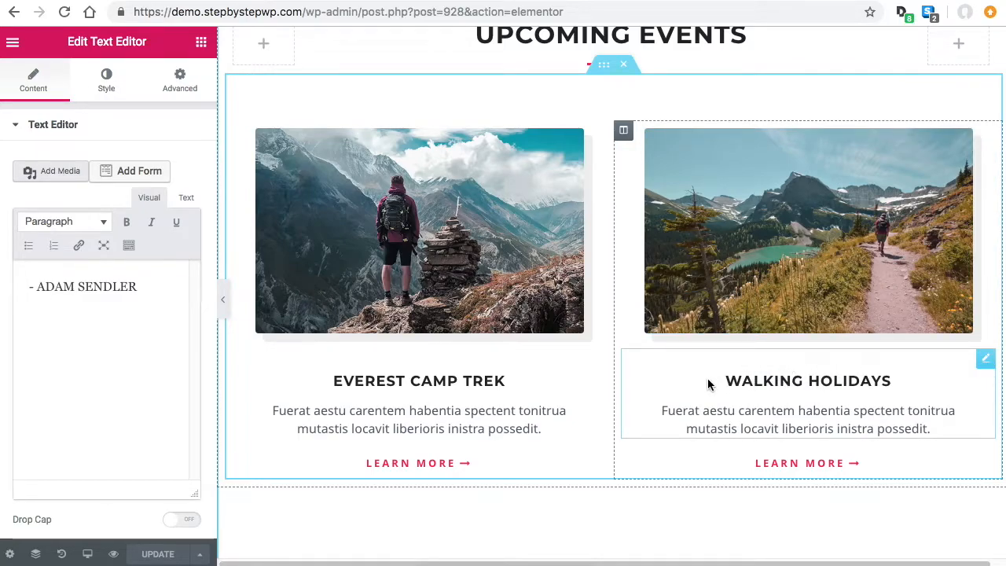
pyautogui.rightClick(835, 355)
pyautogui.click(842, 367)
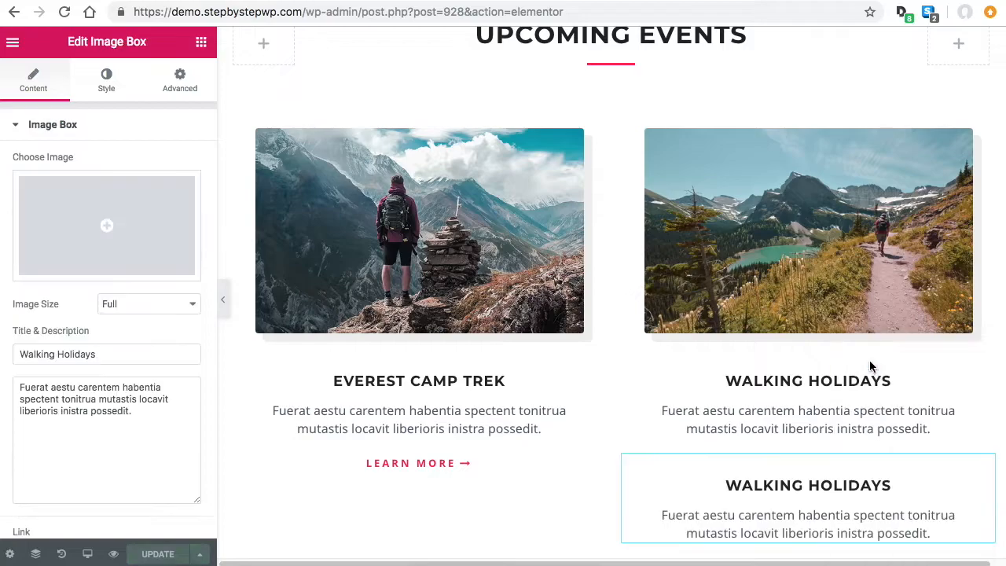
pyautogui.scroll(-1, 885, 385)
pyautogui.moveTo(985, 374); pyautogui.dragTo(406, 390)
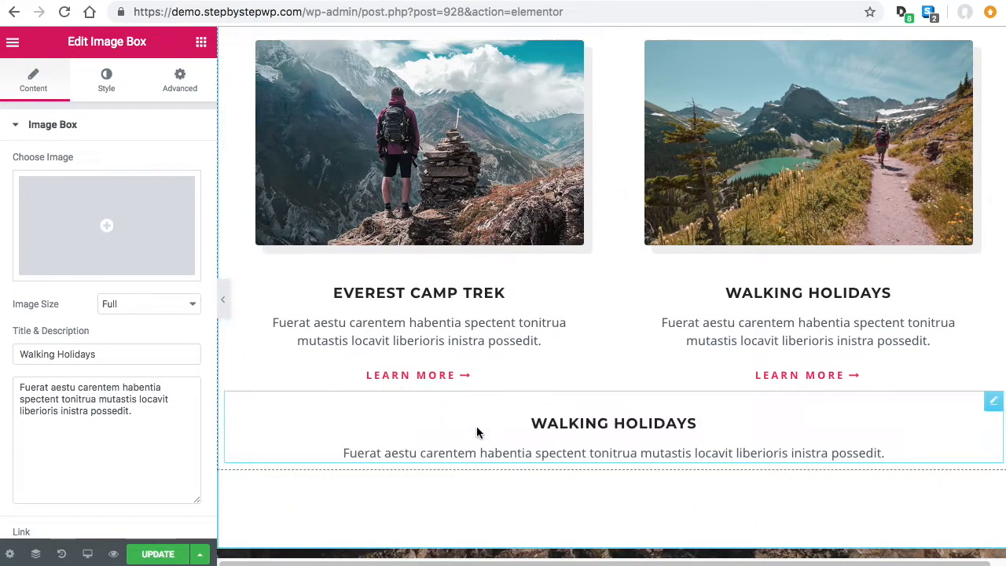
pyautogui.rightClick(991, 405)
pyautogui.click(904, 551)
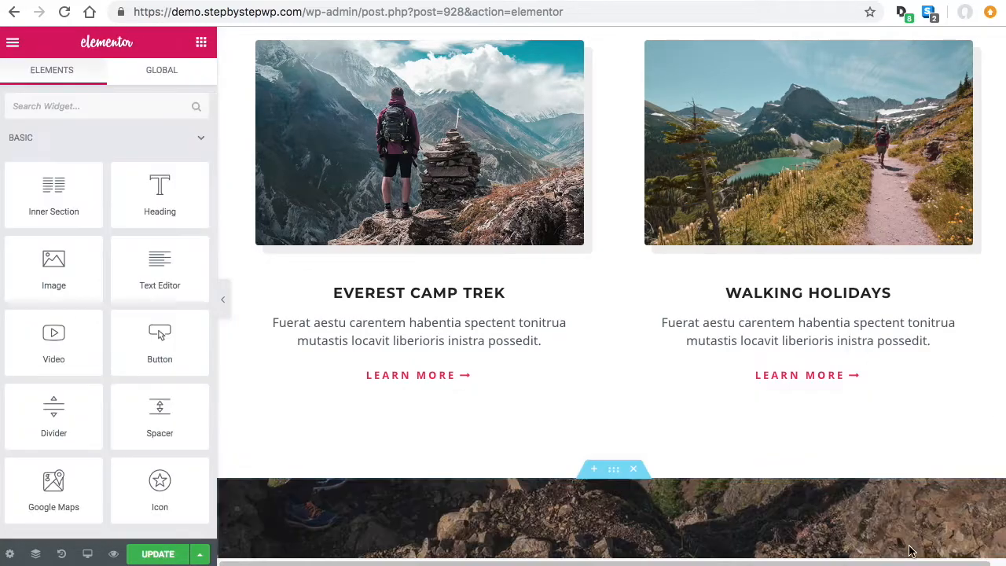
# - Try placing a duplicate of the Everest Camp Trek image box below the two event columns, and delete the copy
pyautogui.rightClick(557, 281)
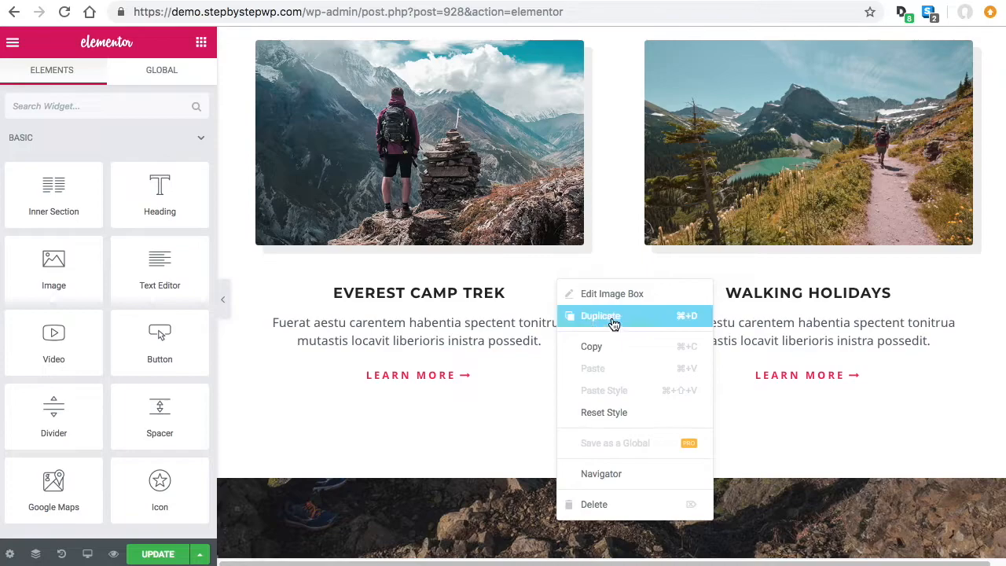
pyautogui.click(614, 318)
pyautogui.moveTo(595, 378); pyautogui.dragTo(606, 411)
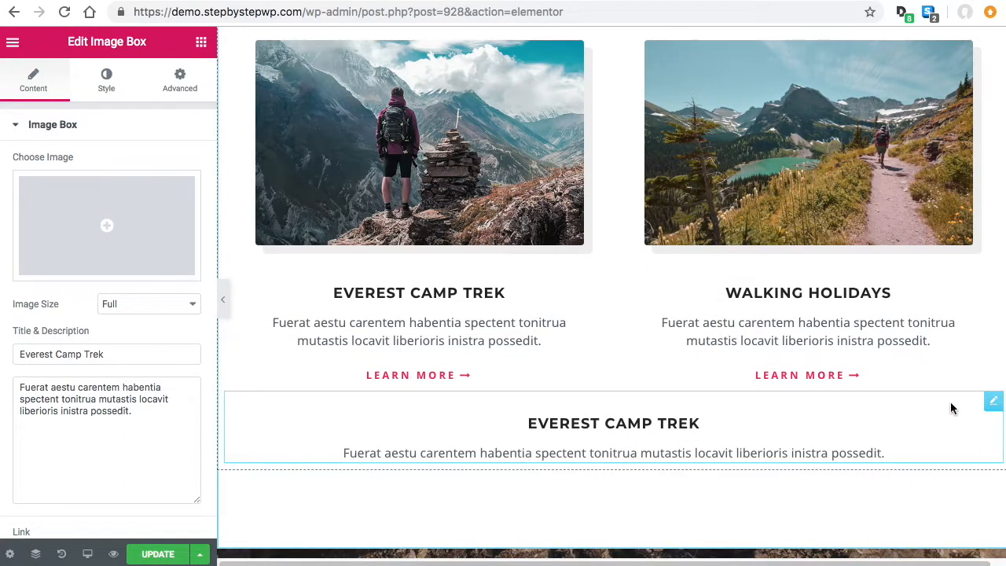
pyautogui.rightClick(849, 413)
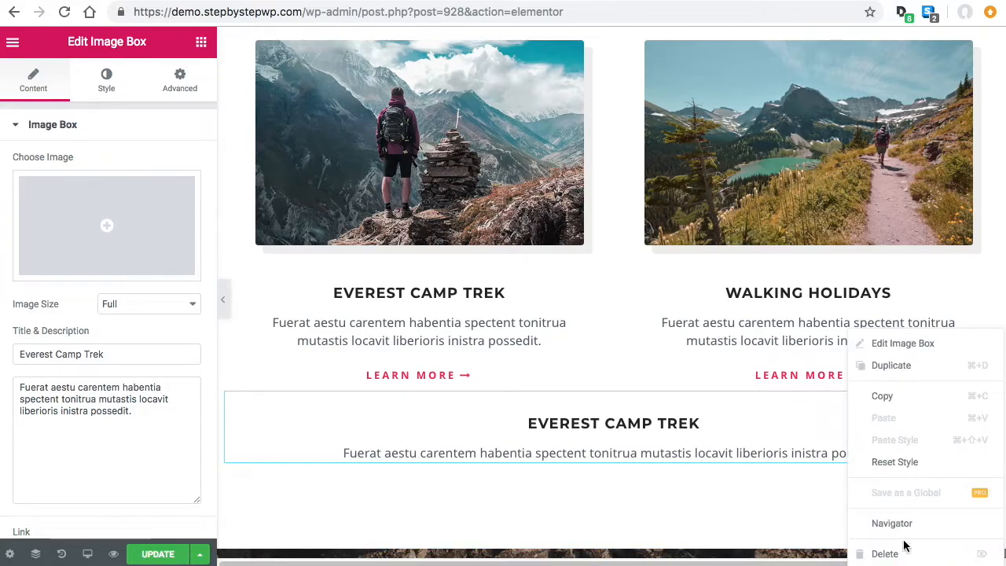
pyautogui.click(902, 554)
# - Duplicate the inner section that holds the two events under the Upcoming Events heading
pyautogui.scroll(5, 673, 375)
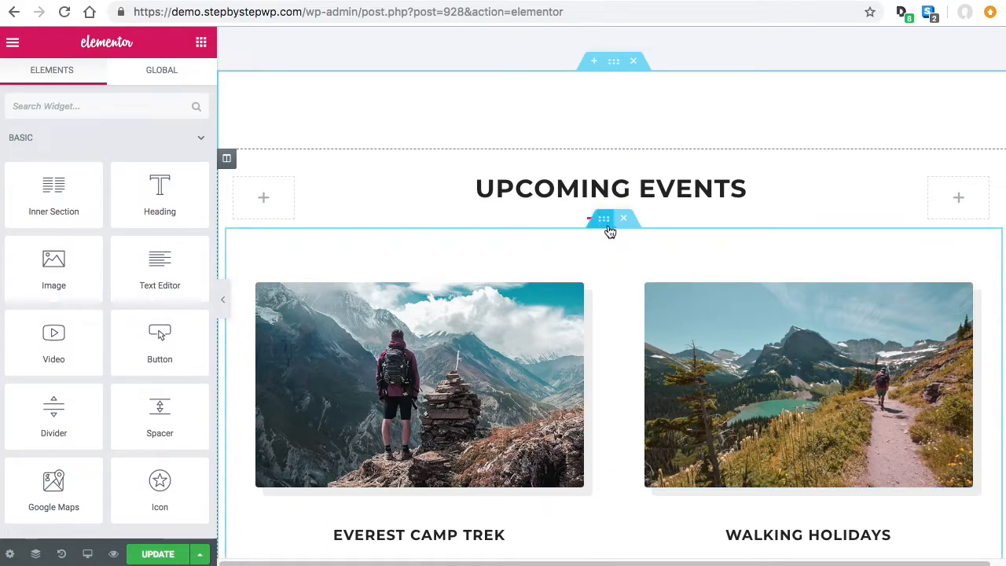
pyautogui.rightClick(604, 221)
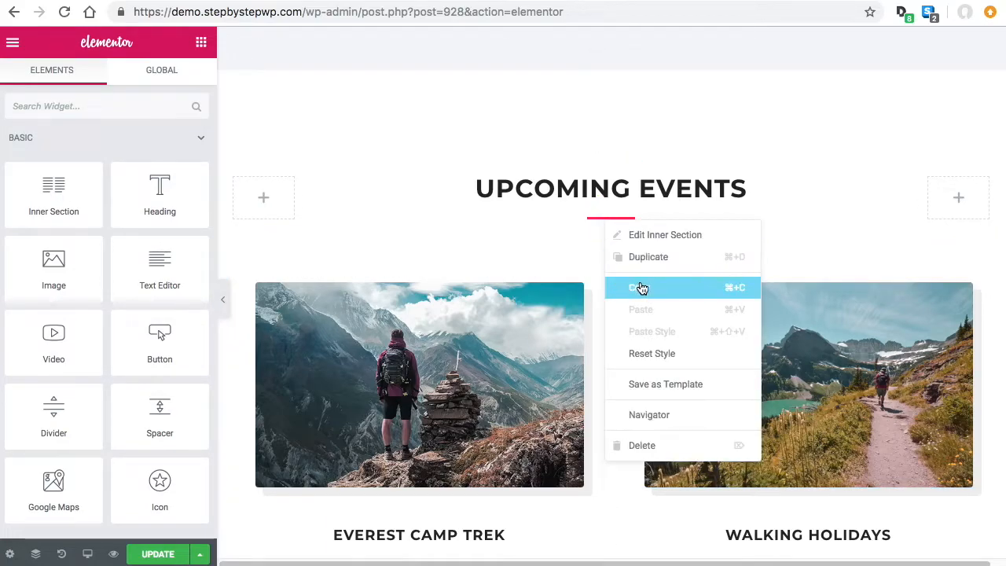
pyautogui.click(645, 258)
pyautogui.scroll(-6, 708, 333)
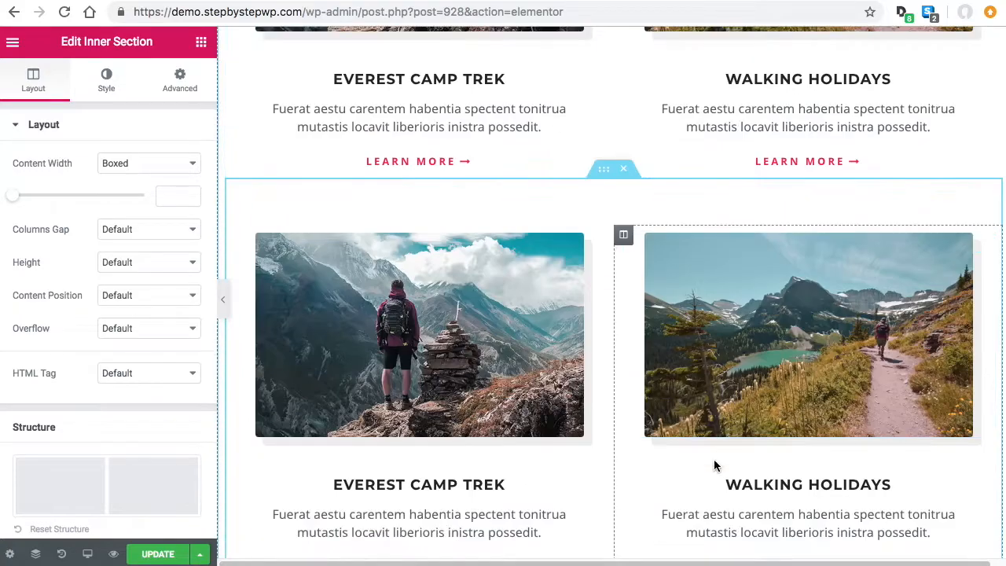
# - Delete the duplicated inner section holding the second row of Everest Camp Trek and Walking Holidays events
pyautogui.click(908, 339)
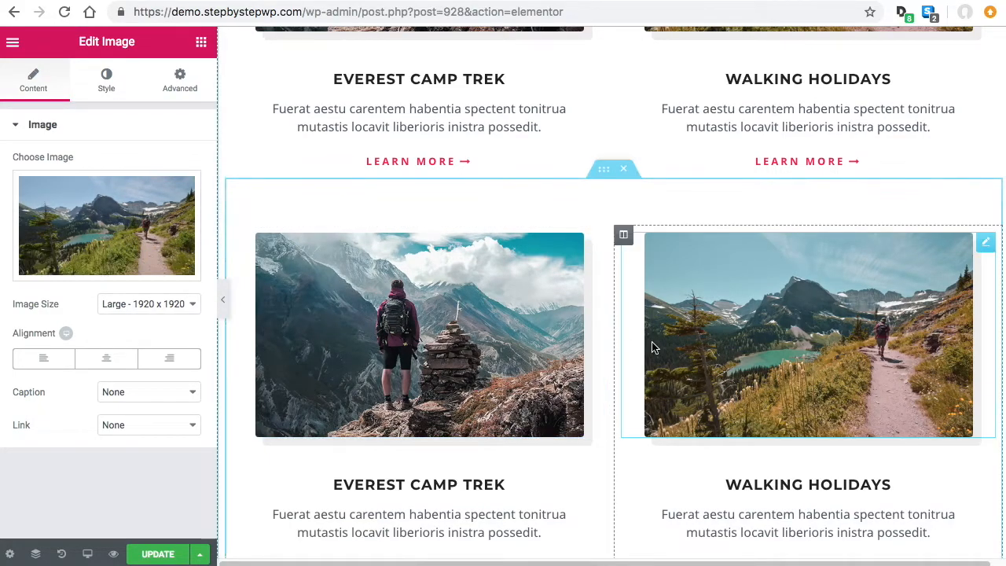
pyautogui.scroll(1, 733, 355)
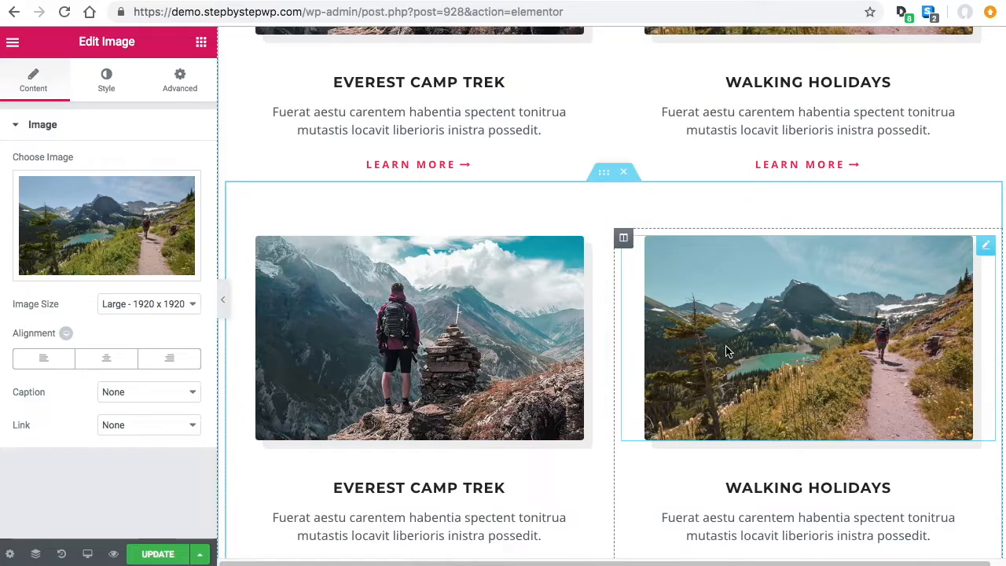
pyautogui.click(629, 178)
pyautogui.scroll(-10, 629, 334)
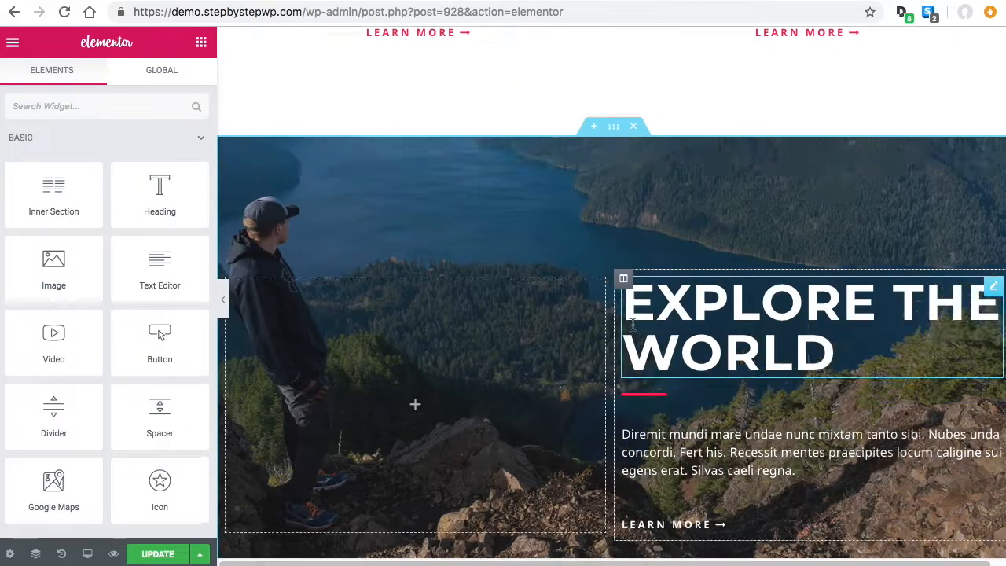
# - Move the testimonial quote section below the Upcoming Events section
pyautogui.scroll(10, 641, 322)
pyautogui.scroll(-9, 650, 316)
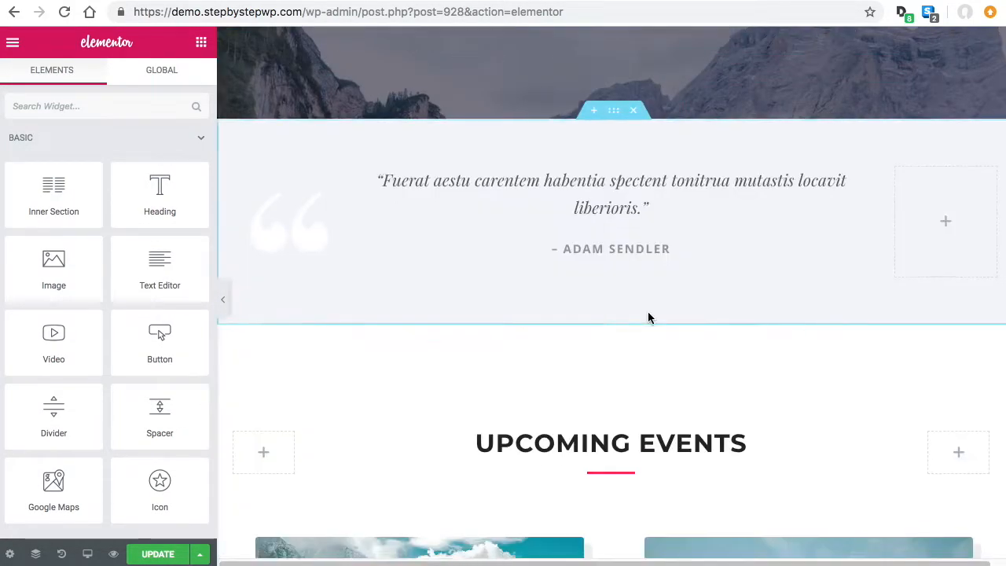
pyautogui.scroll(-9, 649, 317)
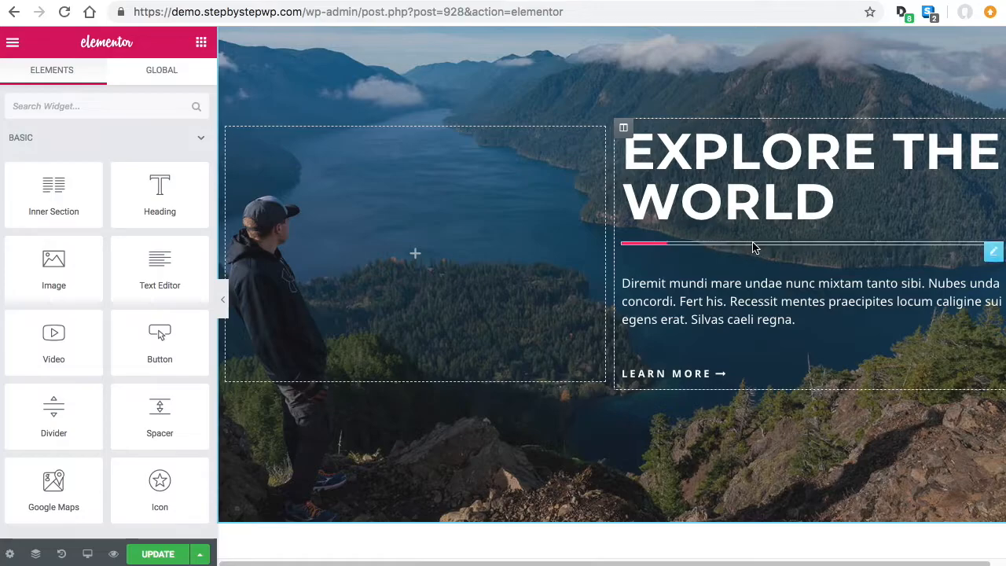
pyautogui.scroll(15, 725, 263)
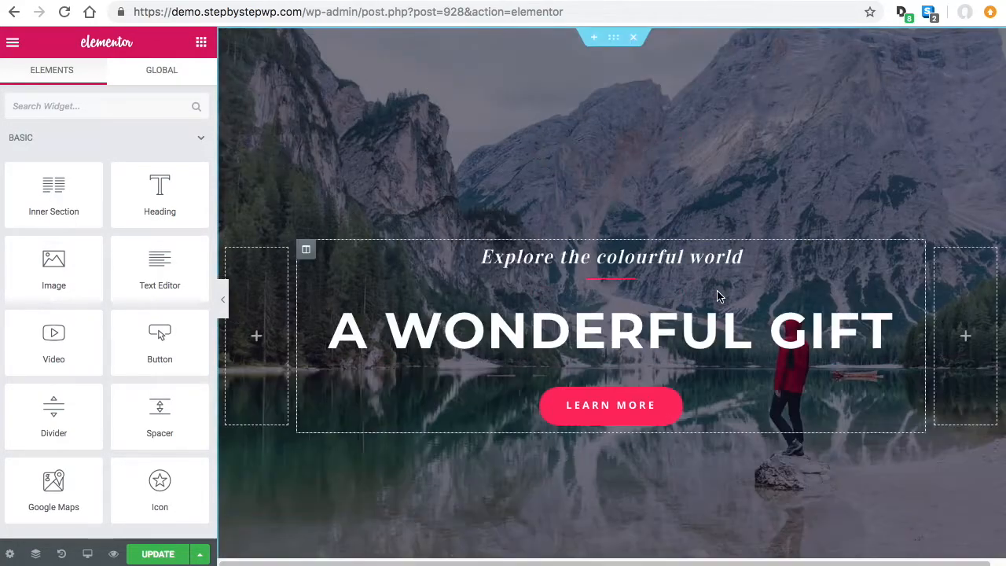
pyautogui.scroll(-8, 722, 299)
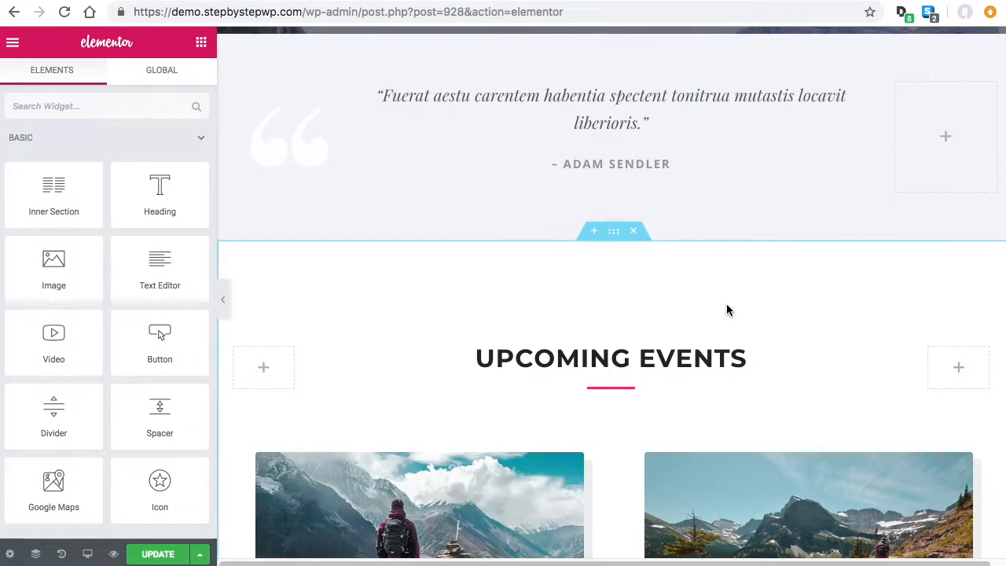
pyautogui.scroll(-3, 726, 310)
pyautogui.scroll(6, 642, 212)
pyautogui.scroll(-4, 621, 165)
pyautogui.scroll(2, 676, 157)
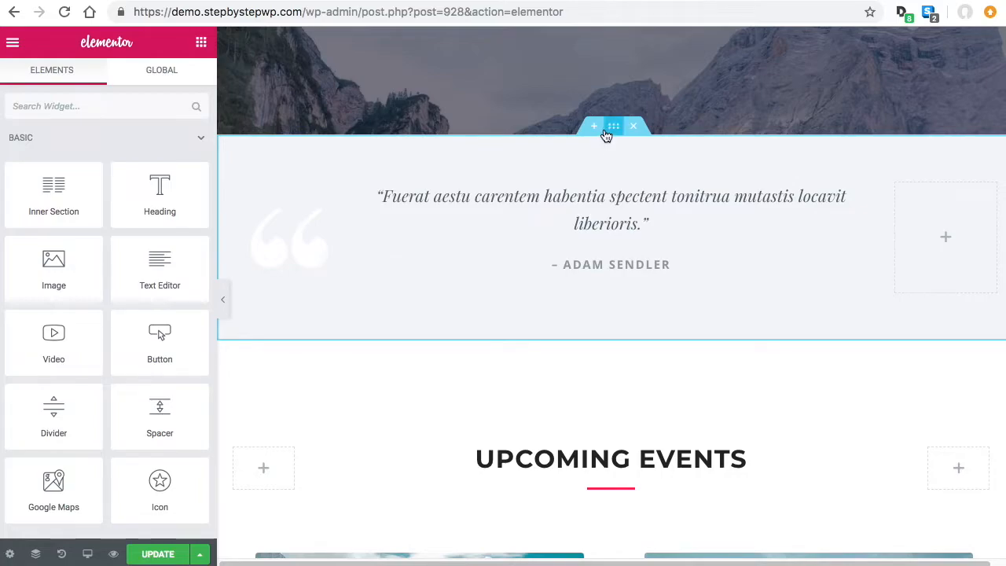
pyautogui.moveTo(615, 128); pyautogui.dragTo(594, 453)
# - Look over the rearranged page from the hero section through the events and testimonial to Explore the World
pyautogui.scroll(7, 621, 440)
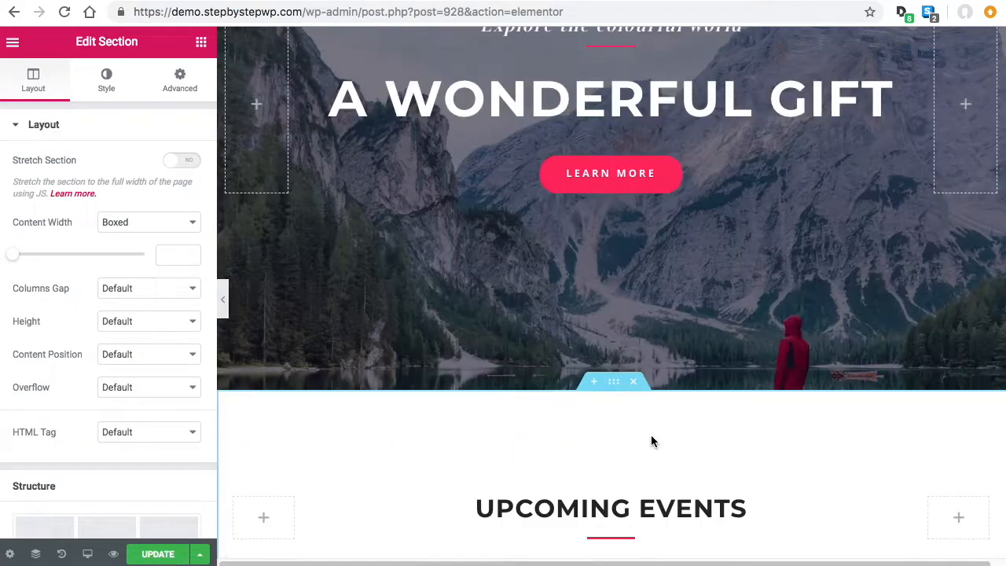
pyautogui.scroll(-10, 705, 330)
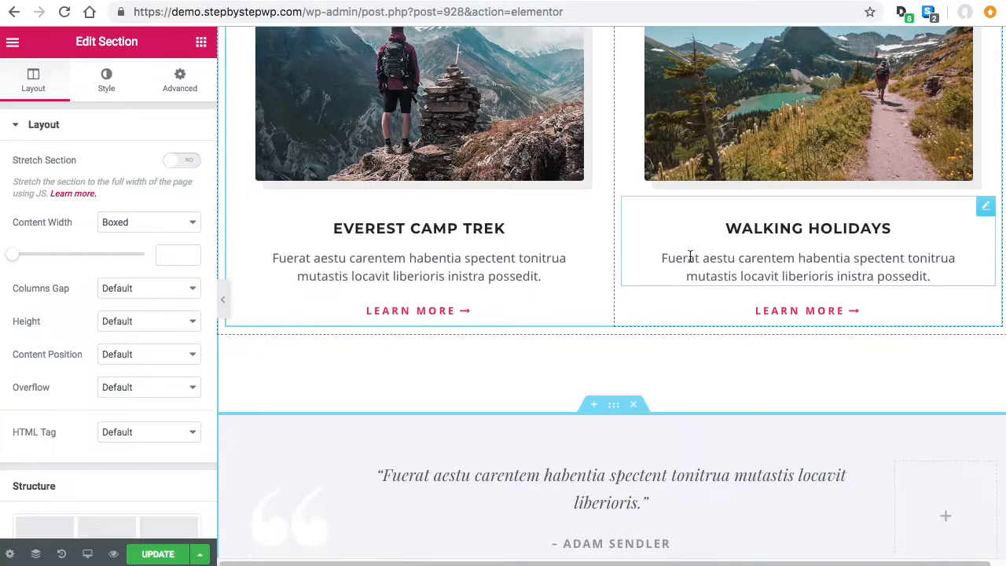
pyautogui.scroll(-10, 664, 373)
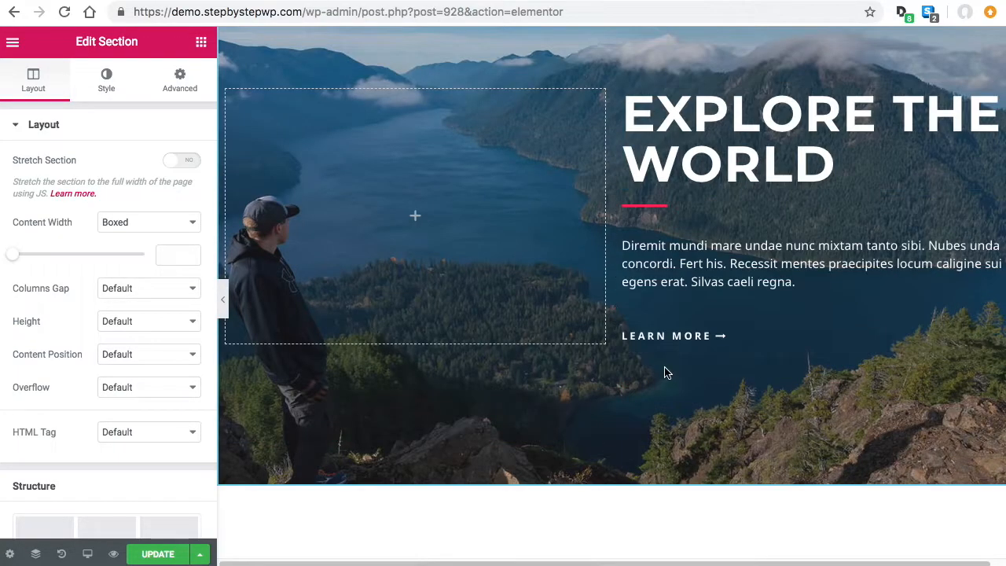
pyautogui.scroll(-2, 667, 367)
pyautogui.scroll(15, 668, 368)
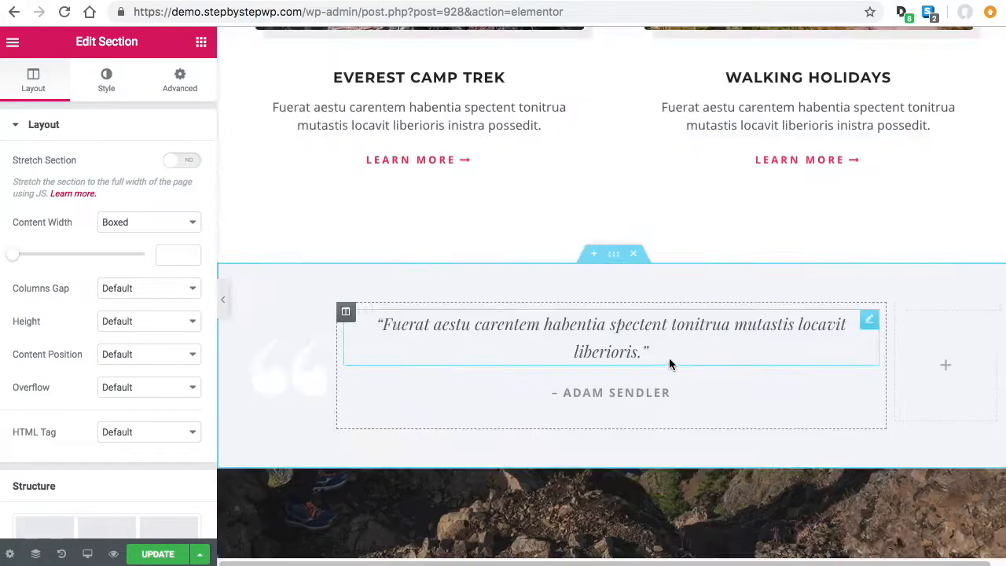
pyautogui.scroll(3, 668, 359)
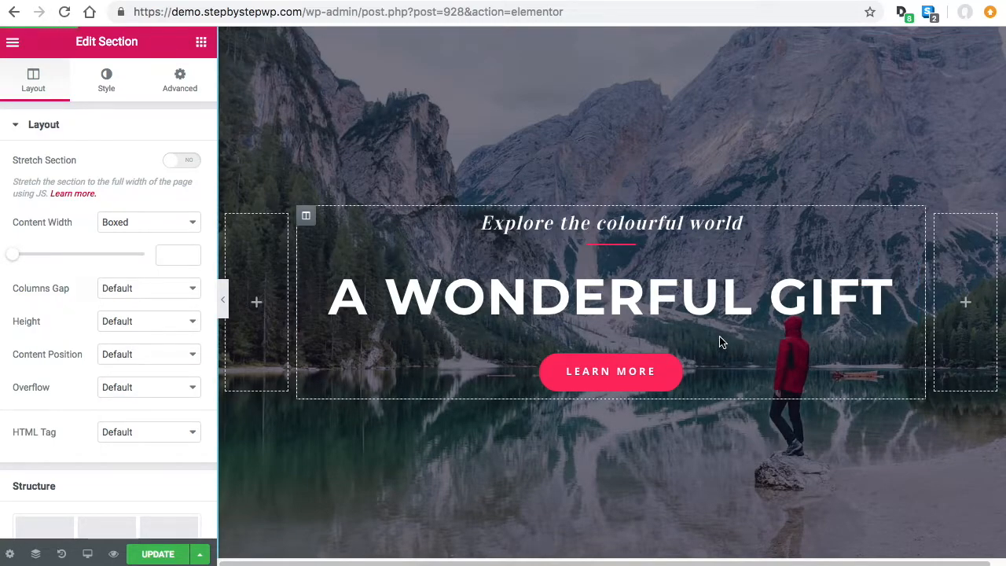
pyautogui.scroll(1, 665, 326)
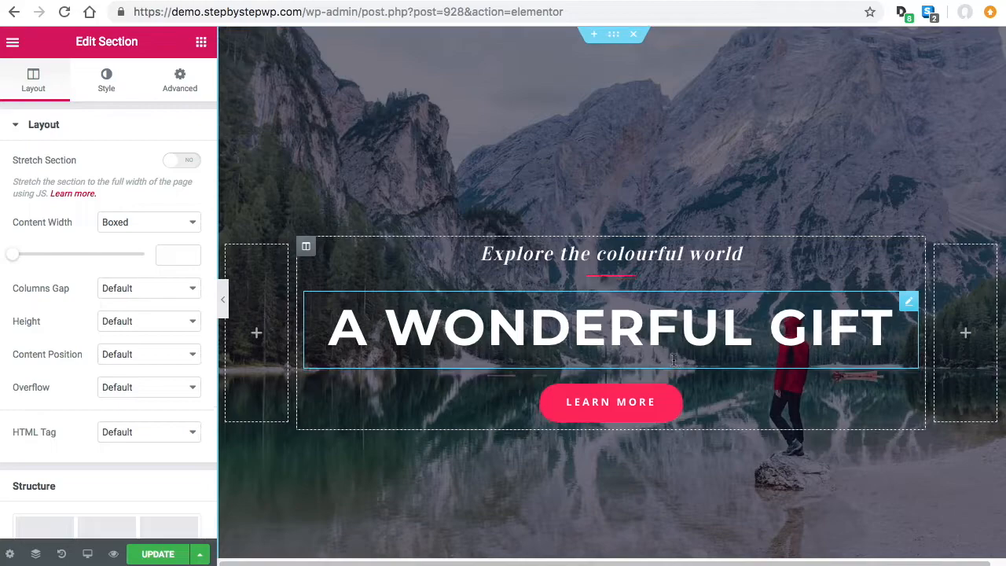
pyautogui.scroll(-3, 698, 369)
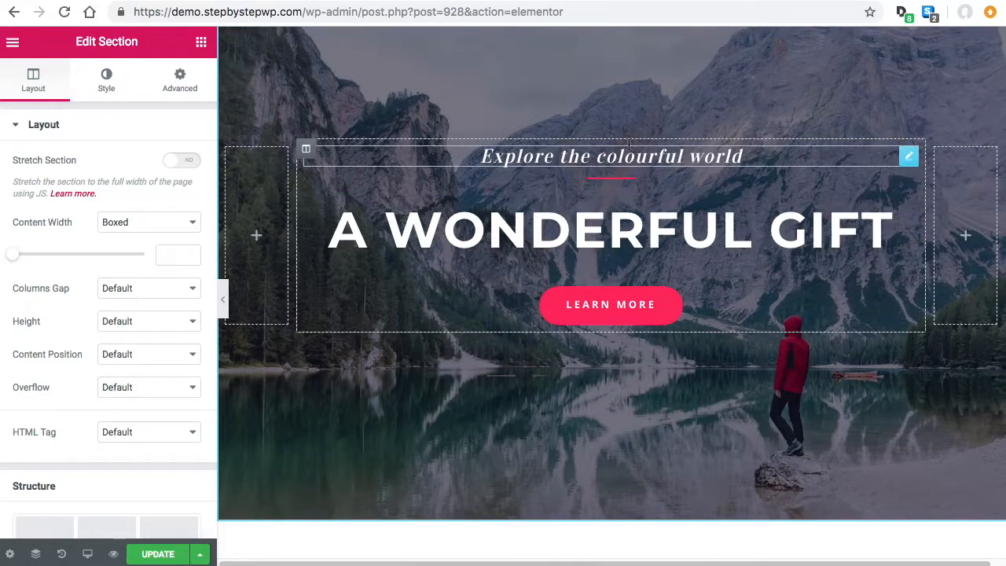
pyautogui.scroll(-1, 698, 378)
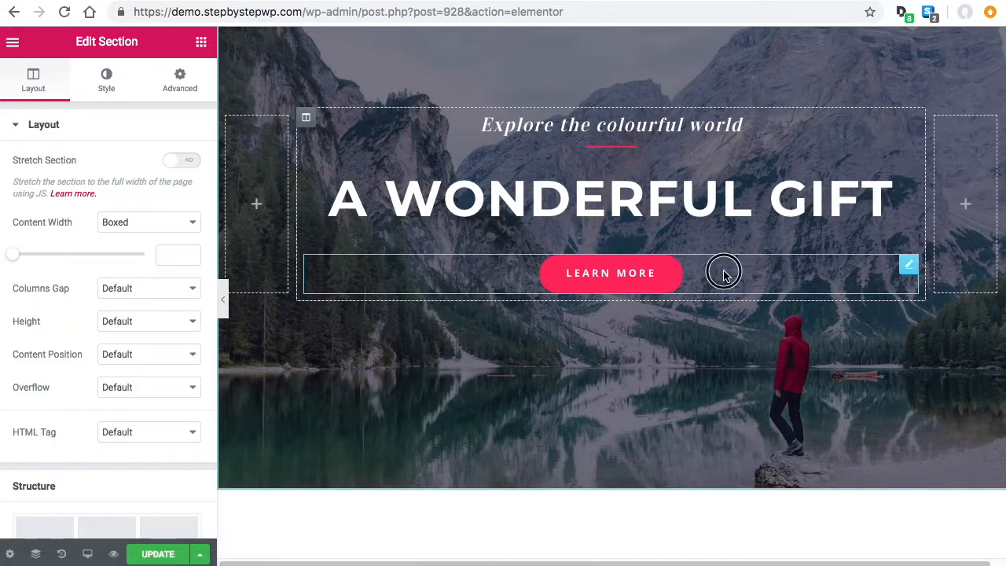
# - Inspect the style settings of the hero section's Learn More button and the A Wonderful Gift heading
pyautogui.click(645, 275)
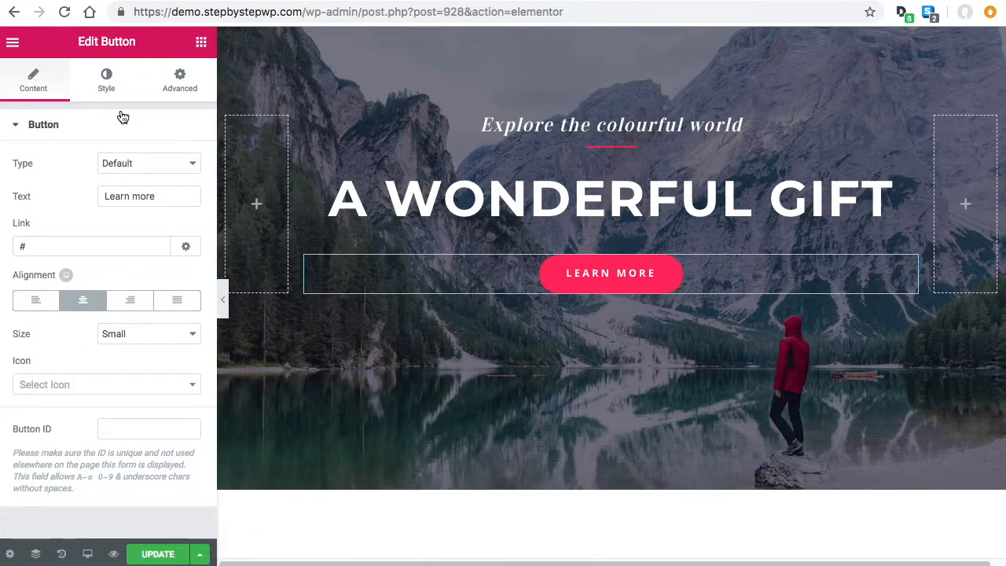
pyautogui.click(105, 79)
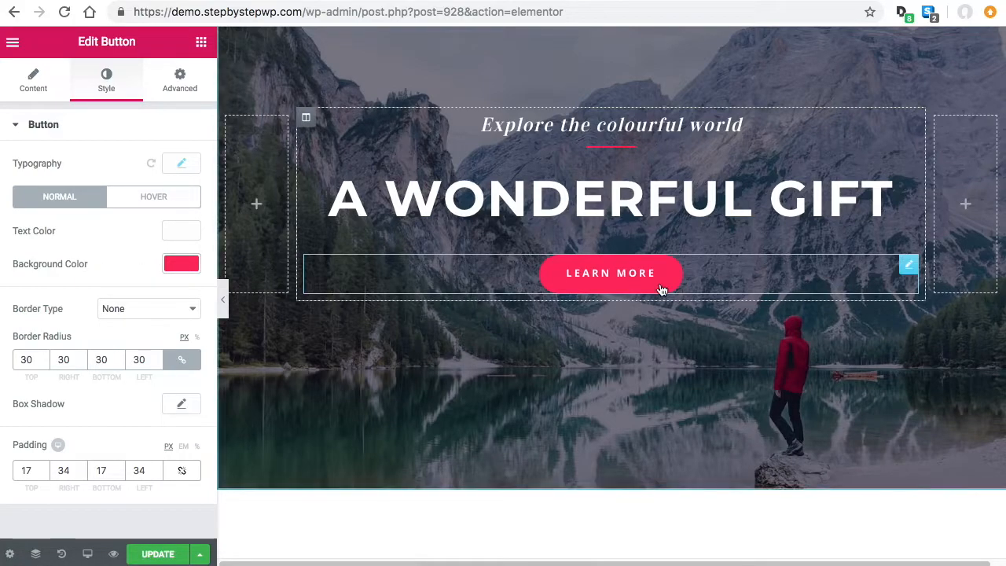
pyautogui.click(760, 202)
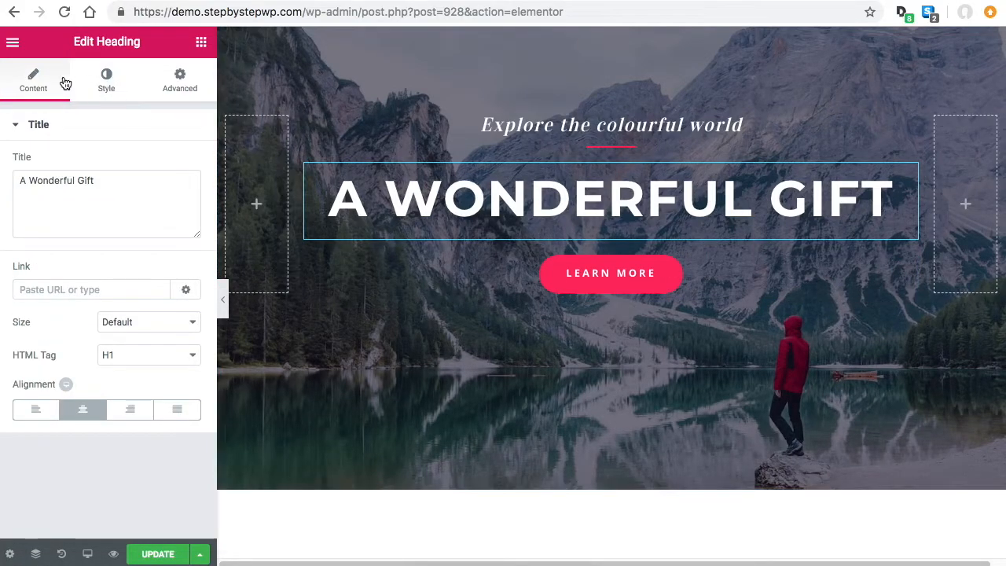
pyautogui.click(110, 79)
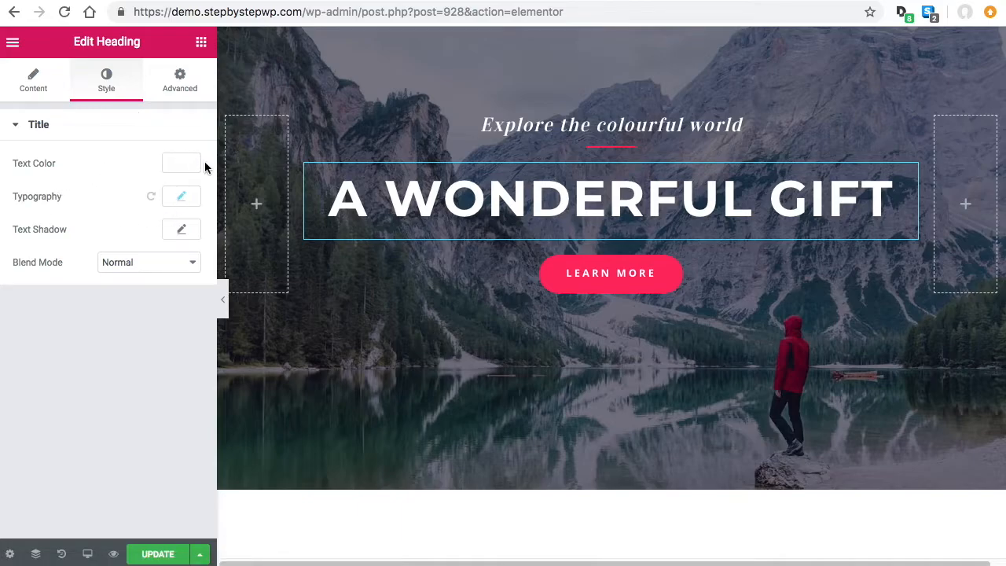
pyautogui.scroll(-5, 602, 299)
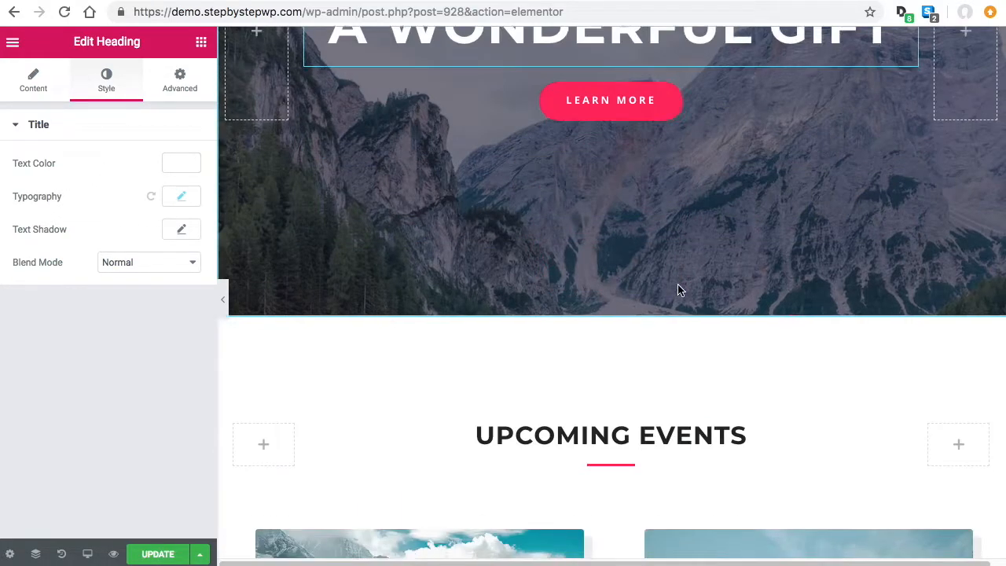
pyautogui.scroll(5, 659, 465)
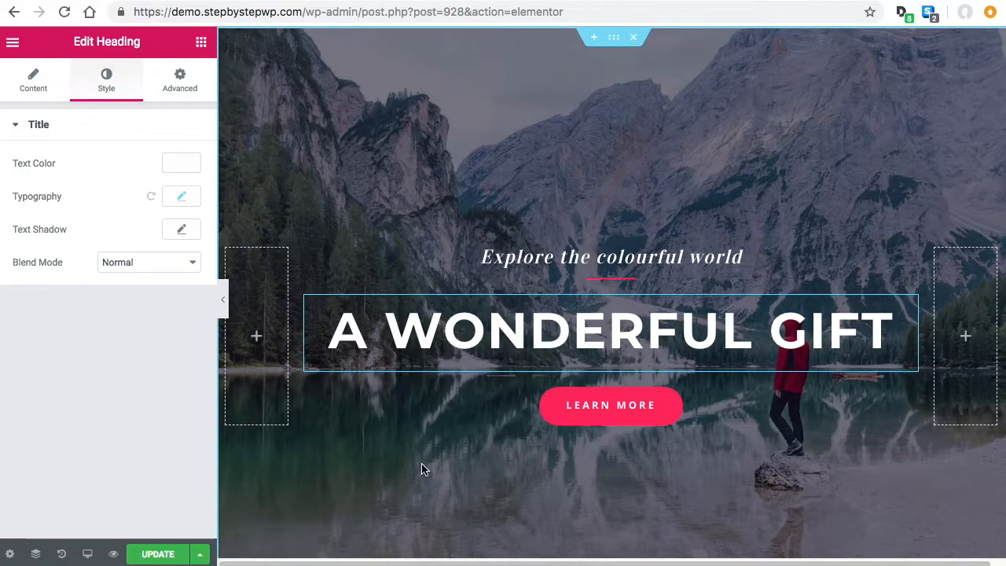
# - Inspect the hero section's background image, background overlay settings and overlay color
pyautogui.rightClick(612, 41)
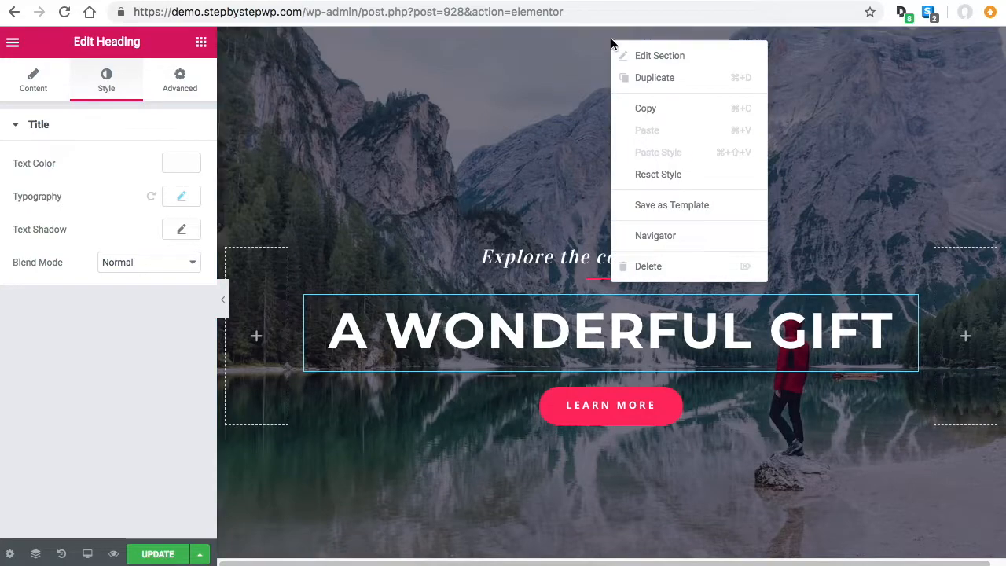
pyautogui.click(657, 57)
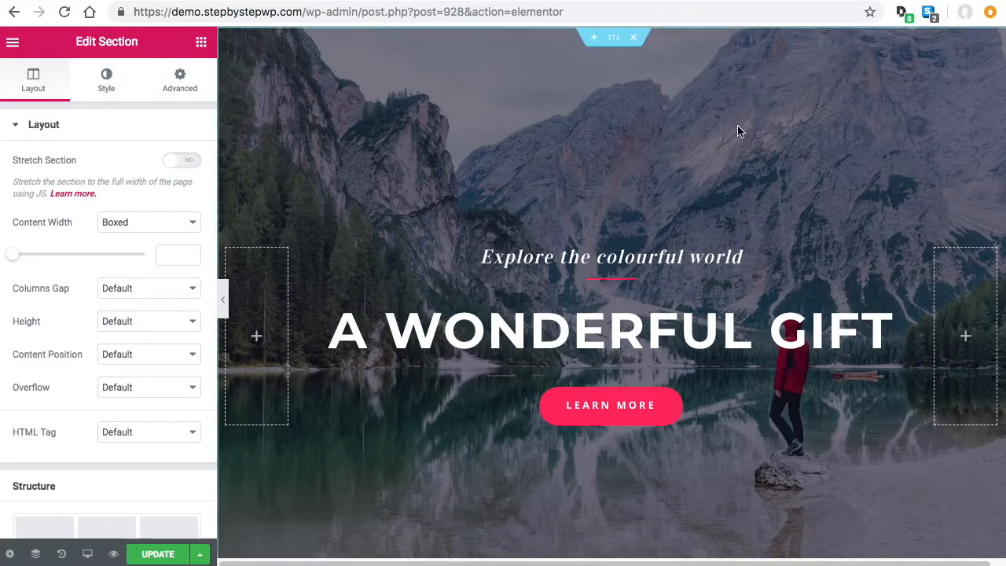
pyautogui.click(109, 82)
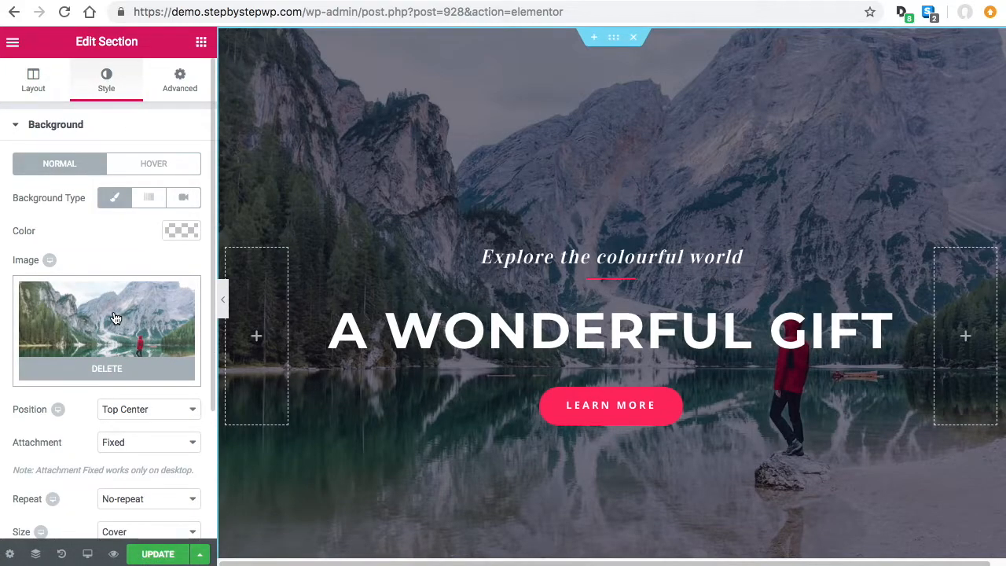
pyautogui.click(43, 128)
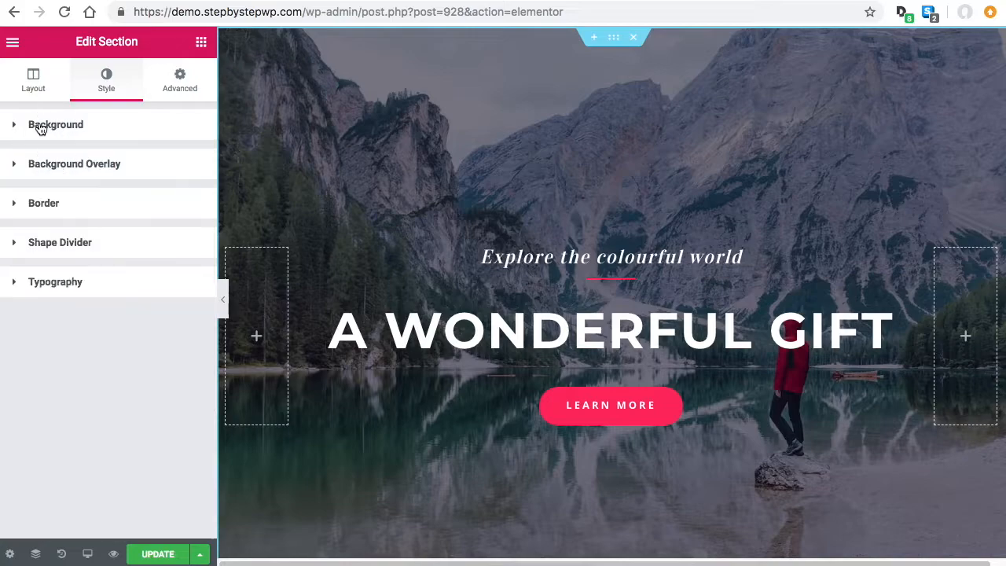
pyautogui.click(72, 169)
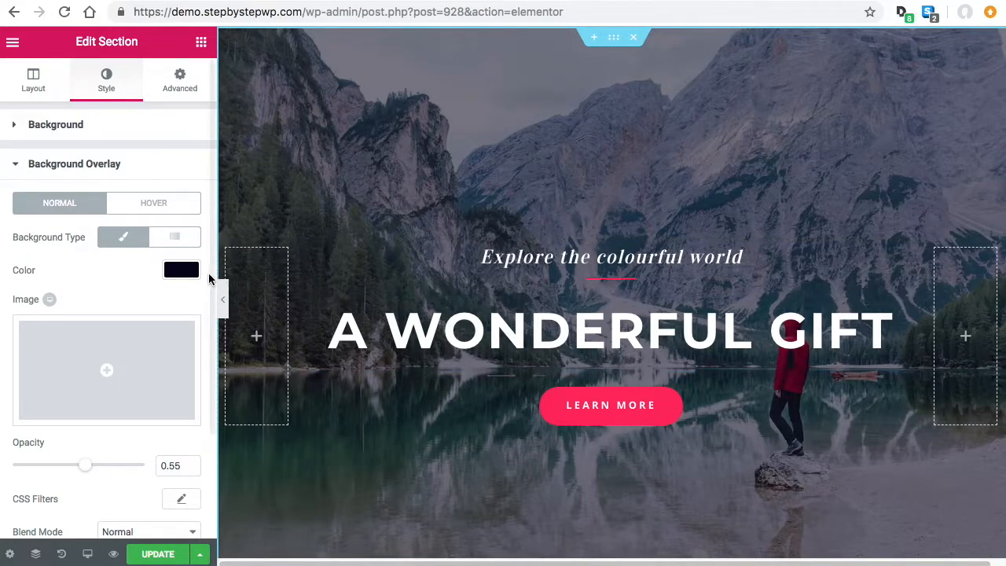
pyautogui.click(180, 272)
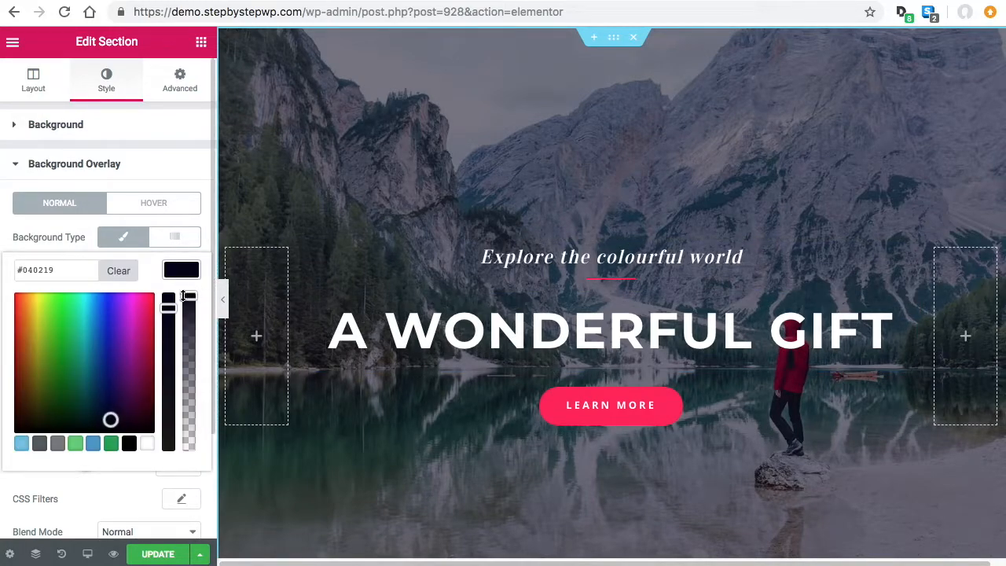
pyautogui.click(180, 275)
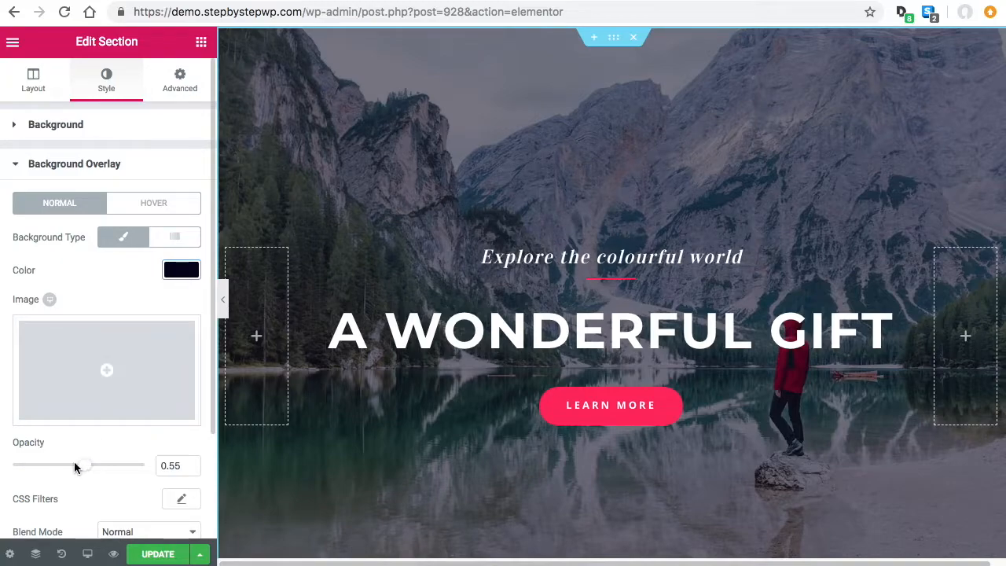
# - Try a different background overlay opacity on the hero section and set it back to 0.55
pyautogui.moveTo(84, 470)
pyautogui.mouseDown()
pyautogui.moveTo(107, 467)
pyautogui.moveTo(70, 470)
pyautogui.moveTo(82, 471)
pyautogui.mouseUp()
pyautogui.click(191, 465)
pyautogui.scroll(-1, 189, 452)
# - Try deleting the Upcoming Events, testimonial and Explore the World sections below the hero section
pyautogui.scroll(-5, 691, 362)
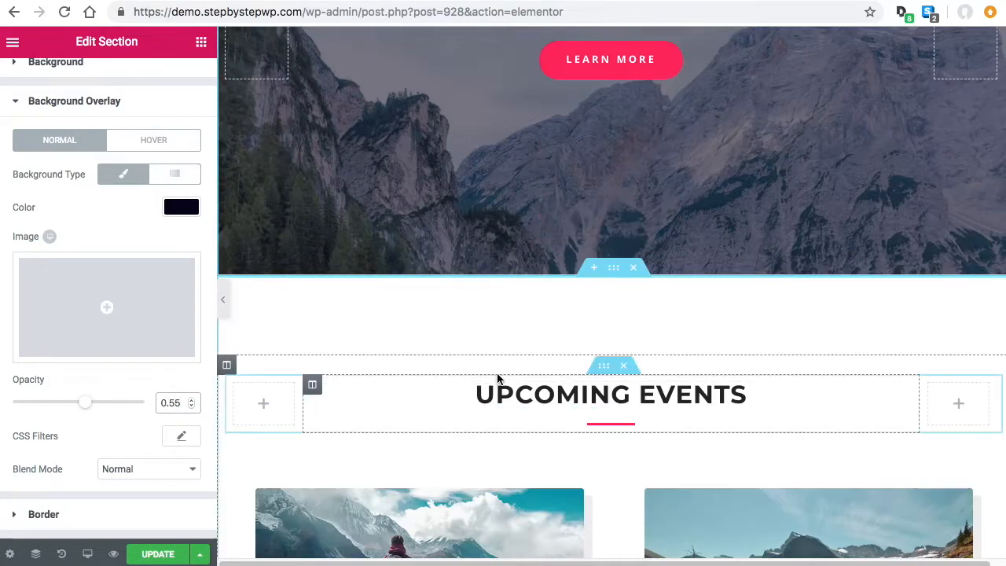
pyautogui.click(633, 269)
pyautogui.click(634, 269)
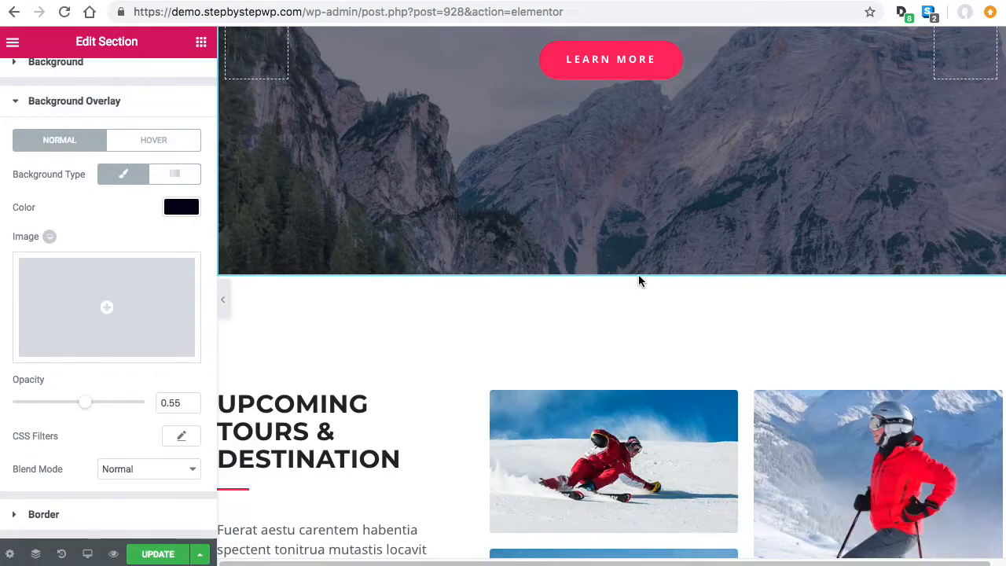
pyautogui.click(635, 270)
pyautogui.scroll(-5, 676, 338)
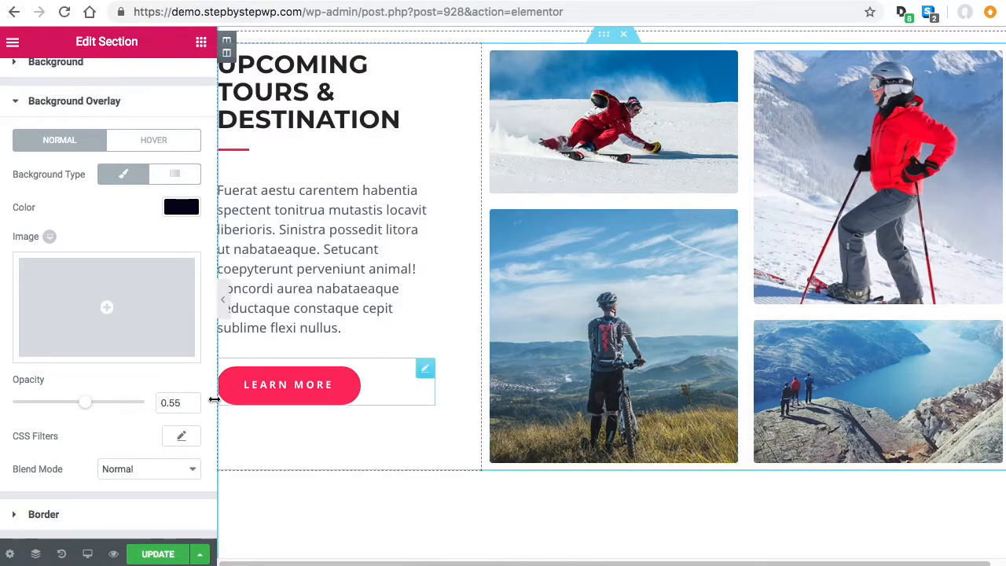
# - Restore the removed sections by reverting the page history to the latest section opacity edit
pyautogui.click(61, 555)
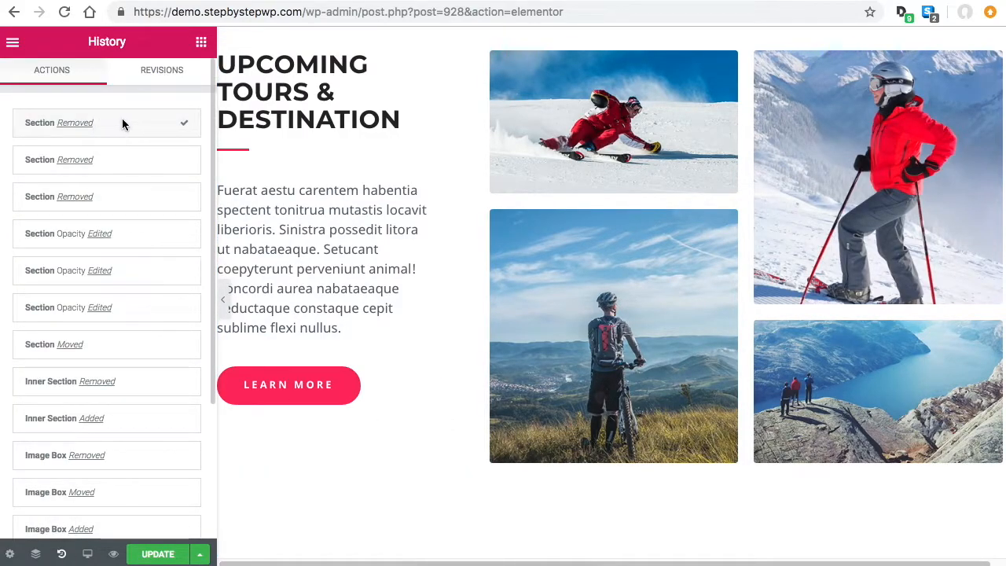
pyautogui.click(147, 234)
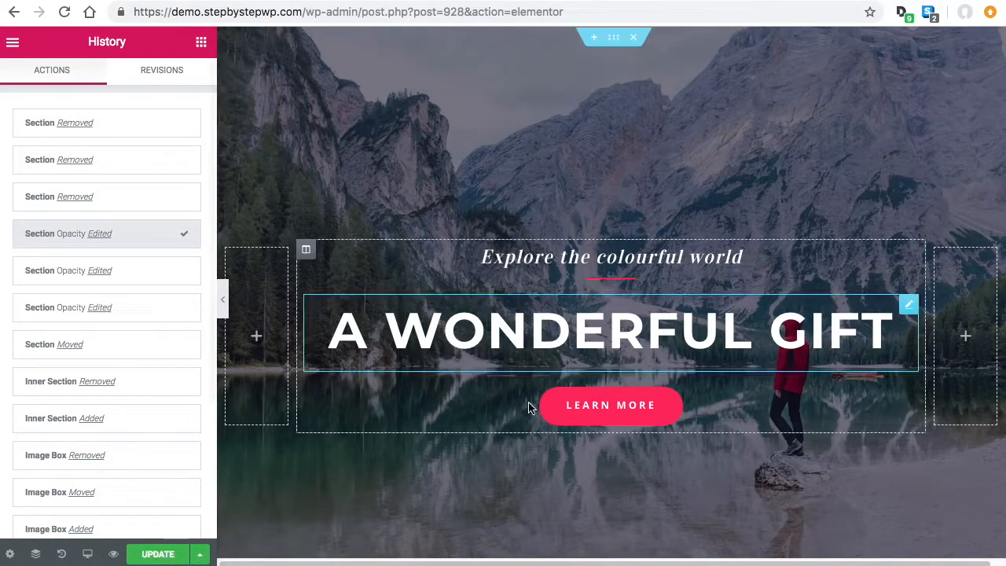
pyautogui.click(710, 331)
pyautogui.scroll(-5, 718, 364)
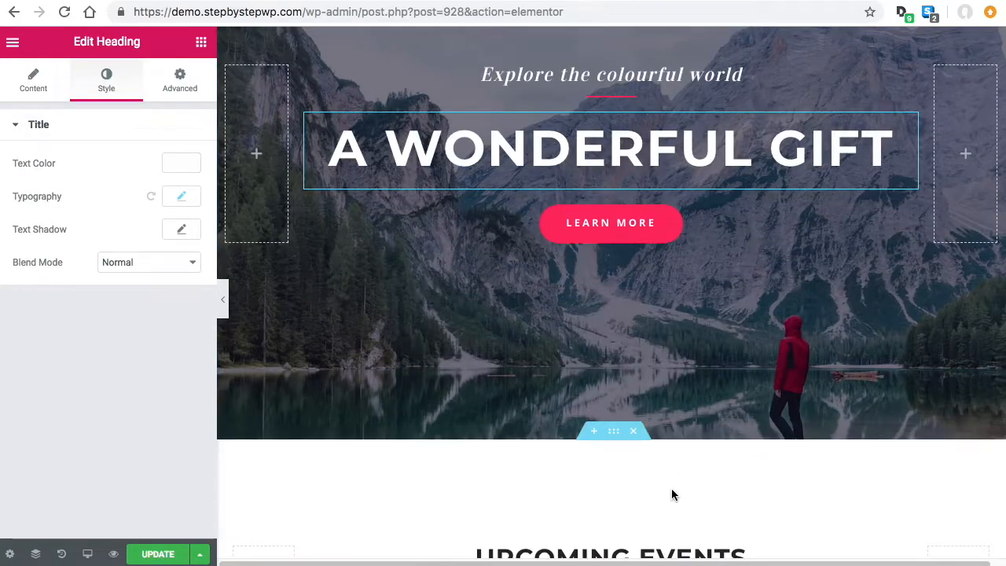
# - Select the Upcoming Events heading and switch the page preview to the Mobile device size
pyautogui.click(717, 460)
pyautogui.scroll(-2, 471, 488)
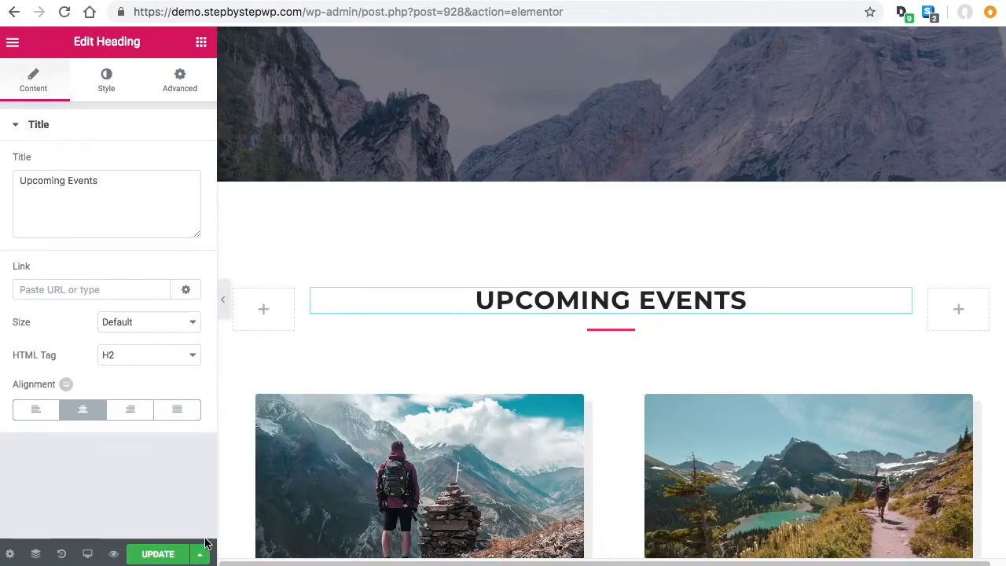
pyautogui.click(88, 555)
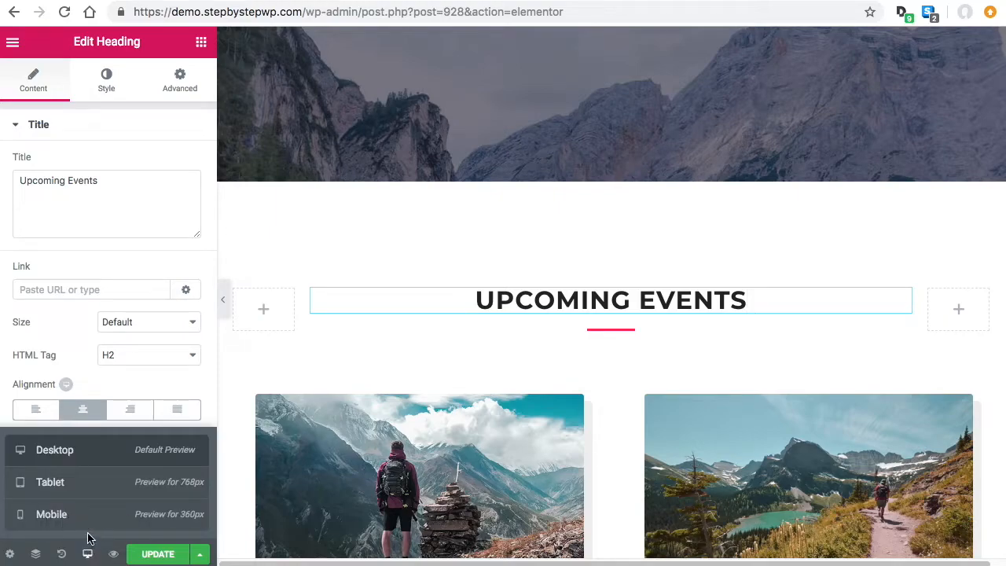
pyautogui.click(78, 521)
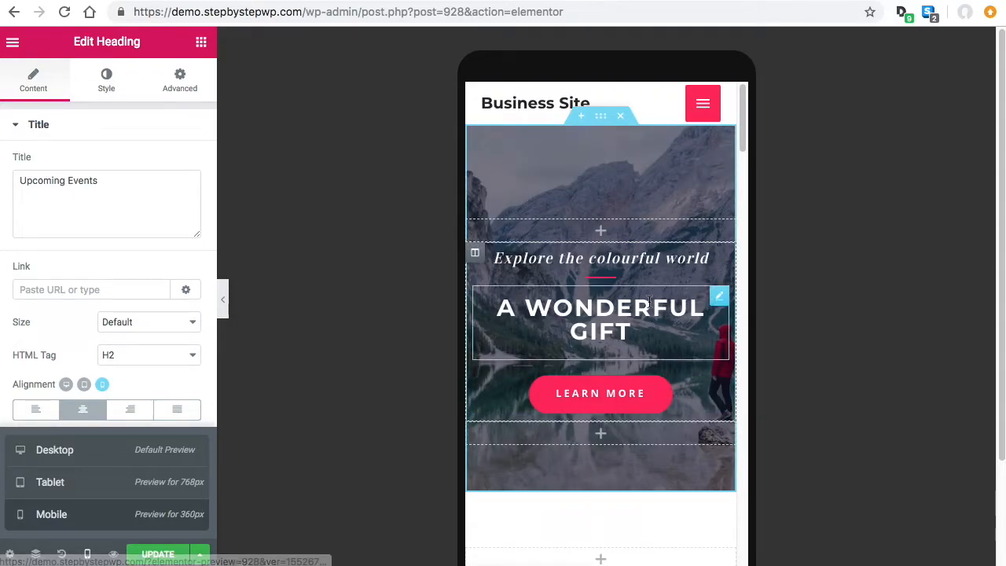
# - Examine how the page's sections stack in the mobile layout, and return to the Desktop preview
pyautogui.scroll(-10, 645, 244)
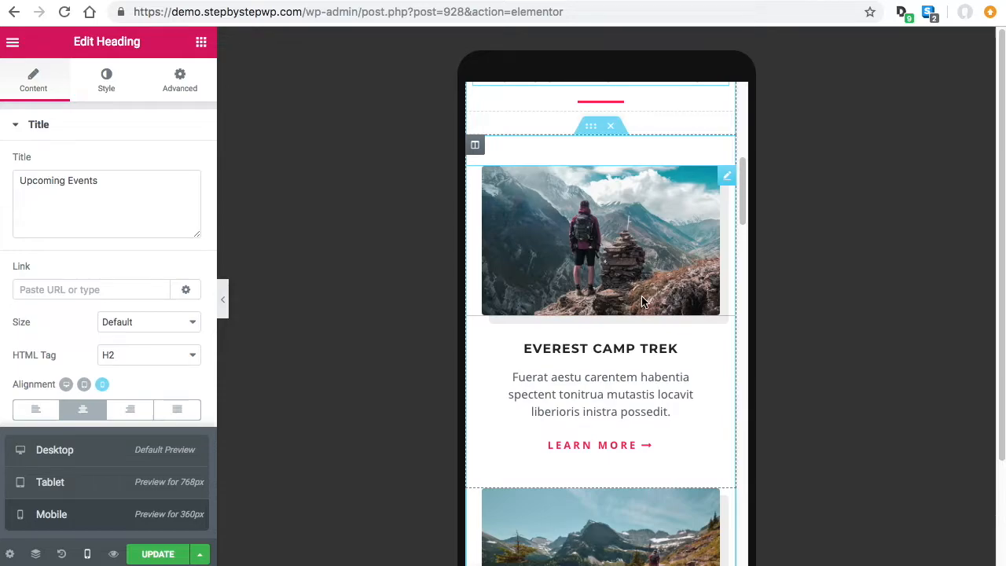
pyautogui.scroll(-2, 643, 297)
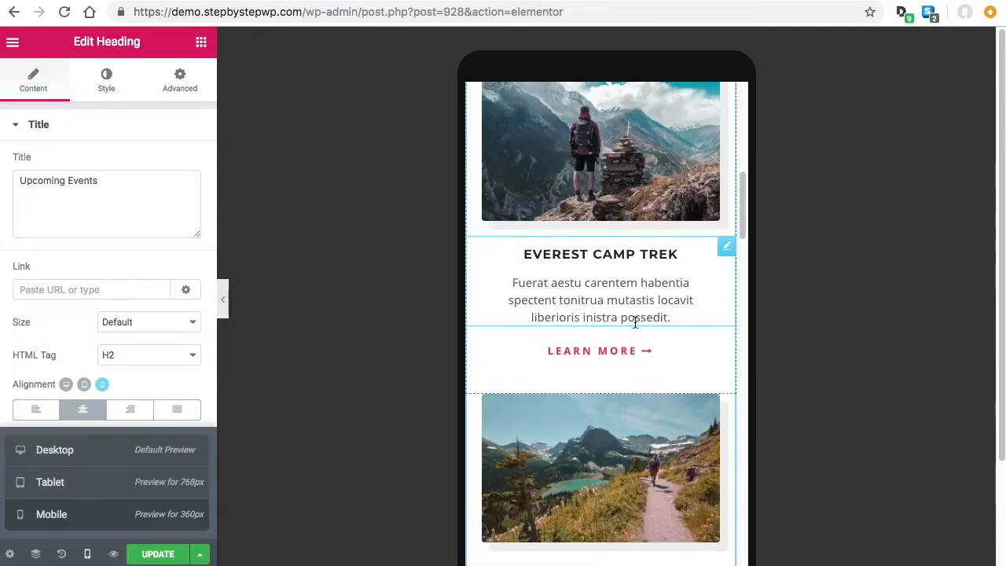
pyautogui.scroll(-7, 635, 322)
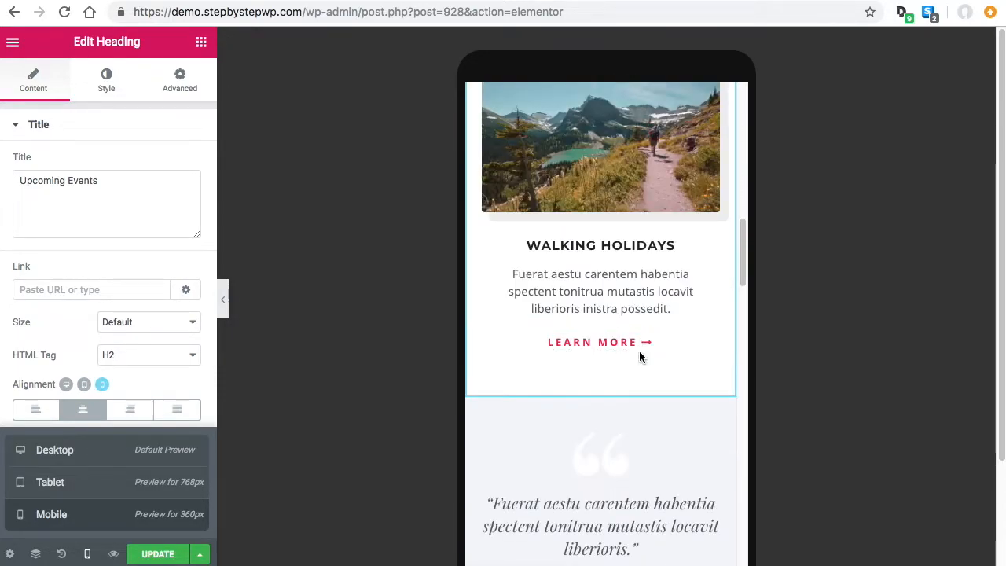
pyautogui.scroll(-5, 643, 333)
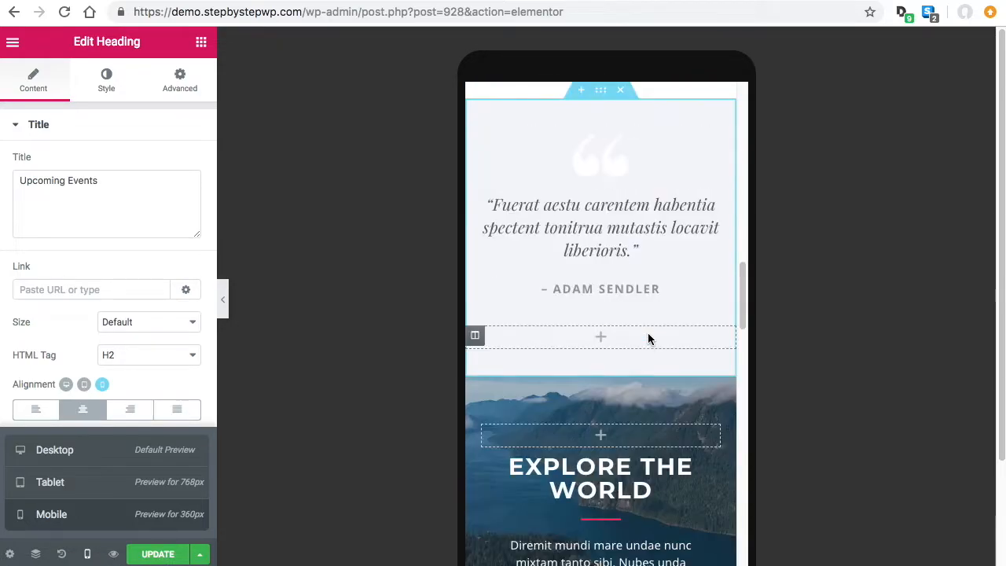
pyautogui.scroll(-6, 660, 322)
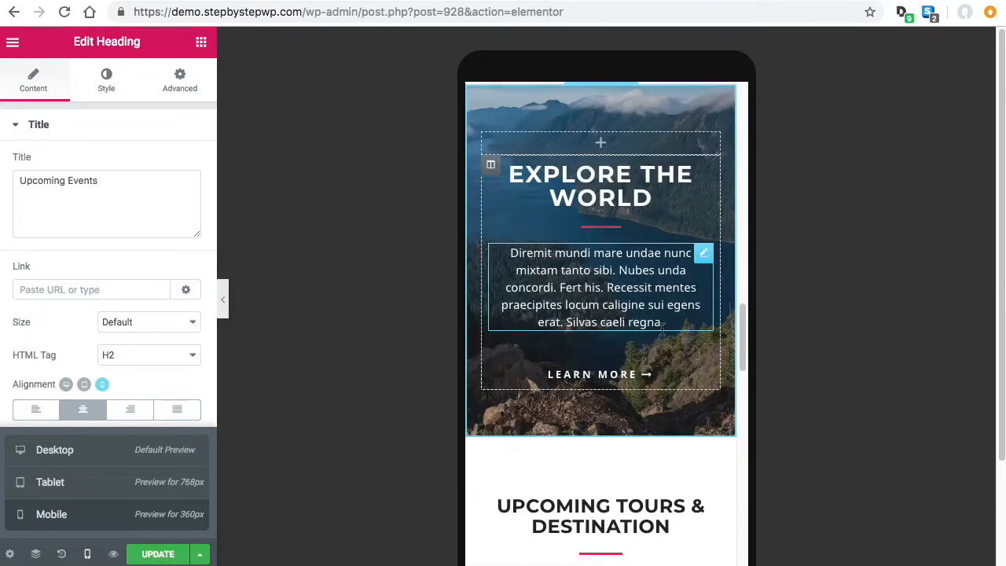
pyautogui.scroll(-13, 662, 331)
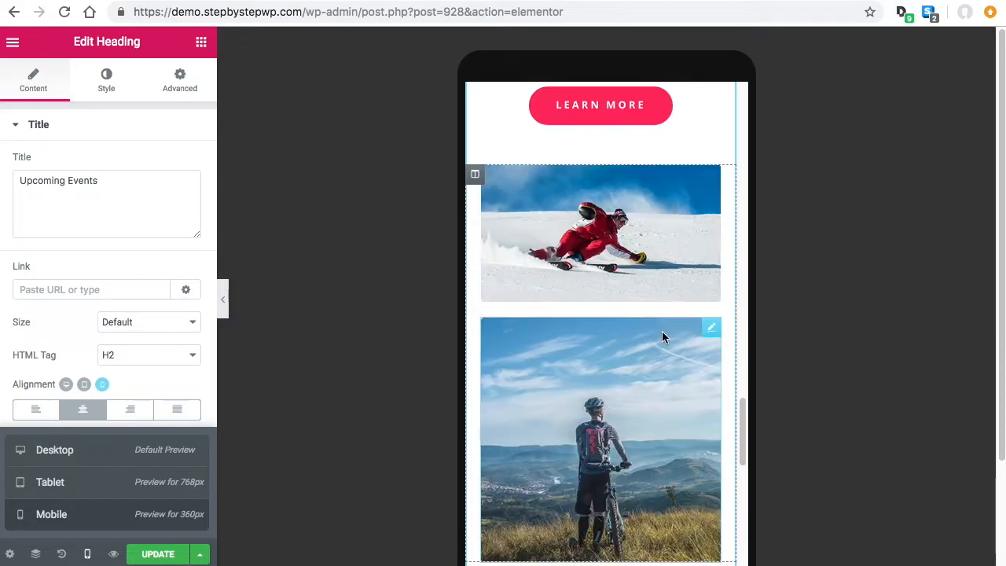
pyautogui.scroll(-10, 661, 330)
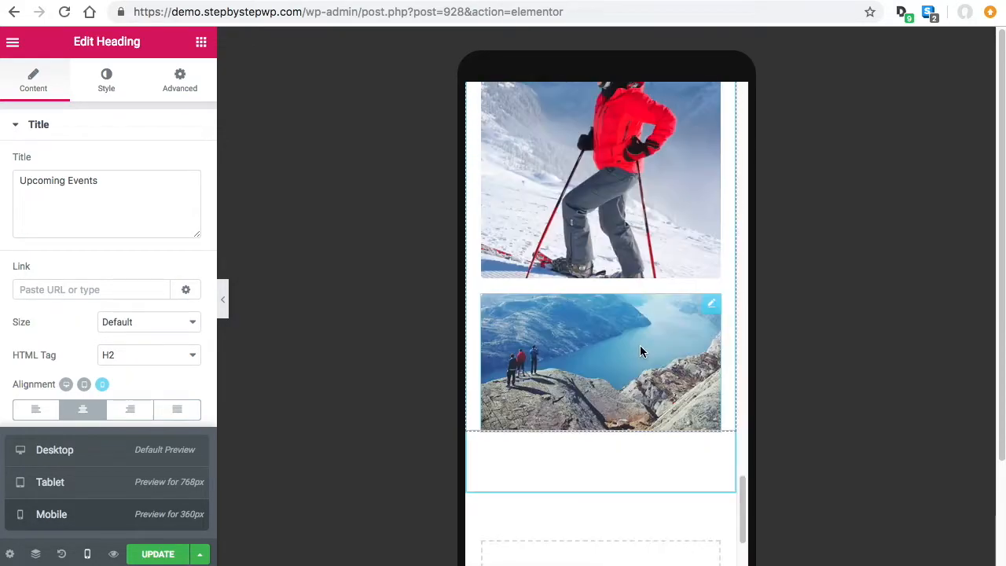
pyautogui.scroll(-5, 640, 350)
pyautogui.scroll(8, 655, 407)
pyautogui.scroll(20, 660, 378)
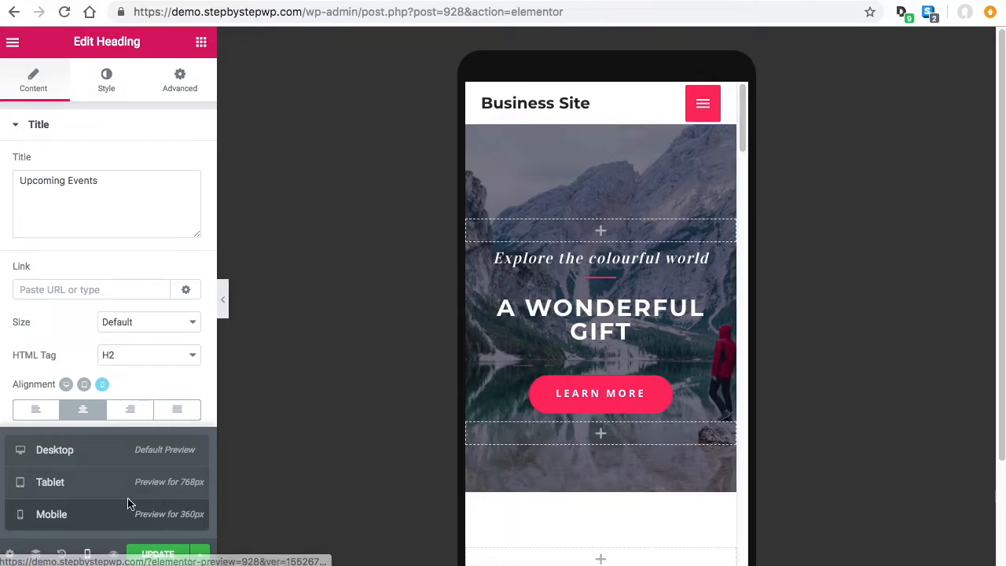
pyautogui.click(98, 454)
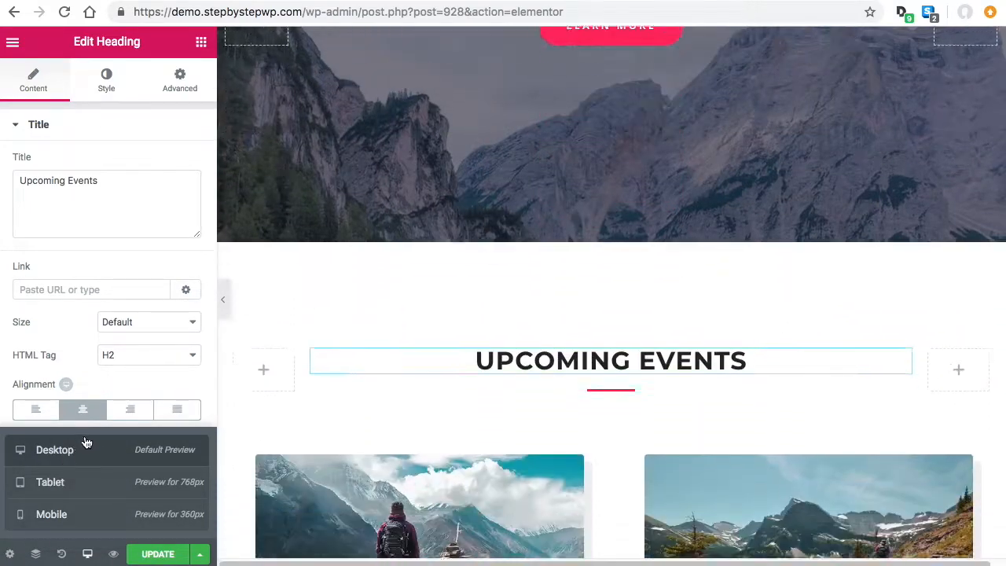
pyautogui.click(87, 555)
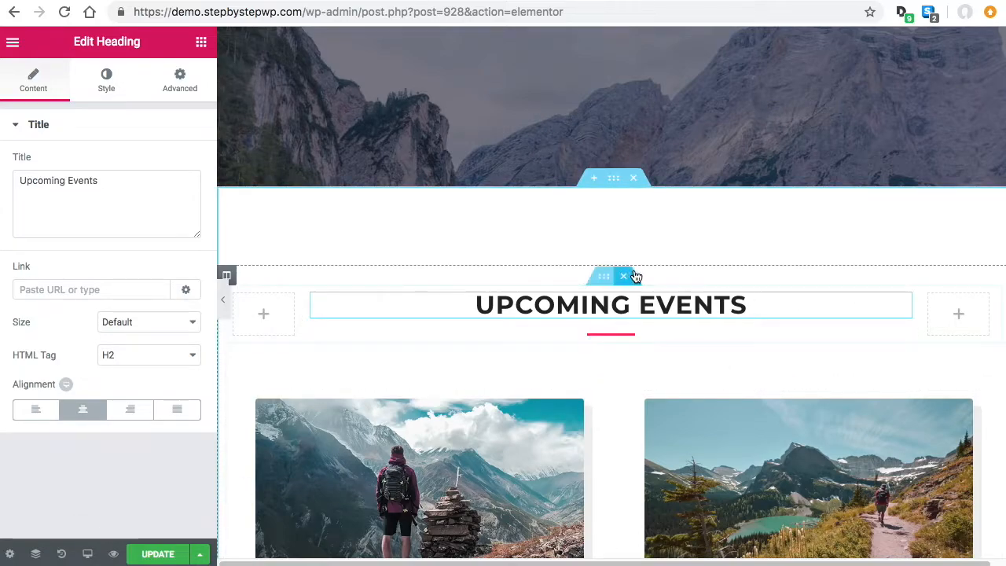
# - Insert a new section with three equal columns between the hero section and the Upcoming Events section
pyautogui.scroll(5, 750, 381)
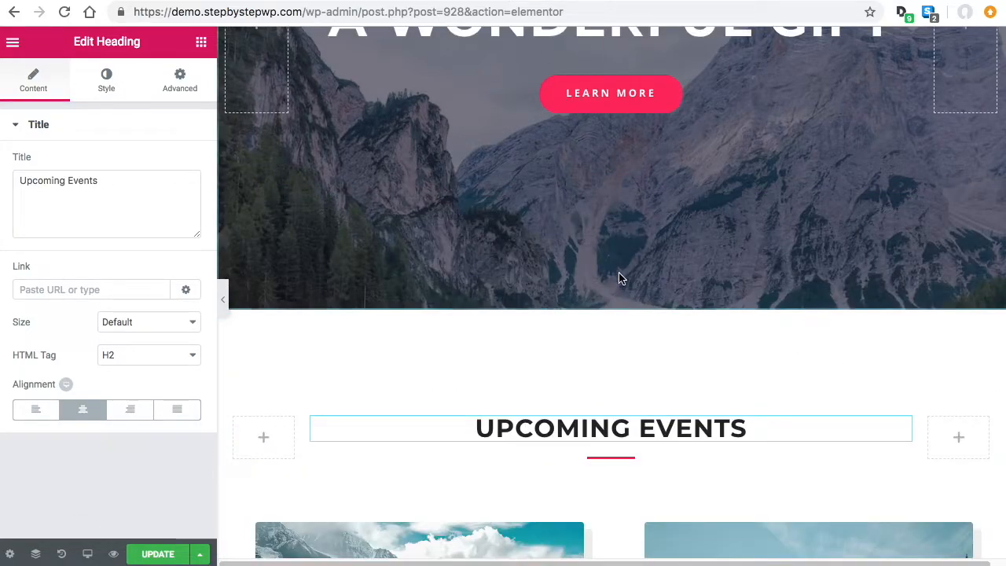
pyautogui.scroll(-2, 613, 456)
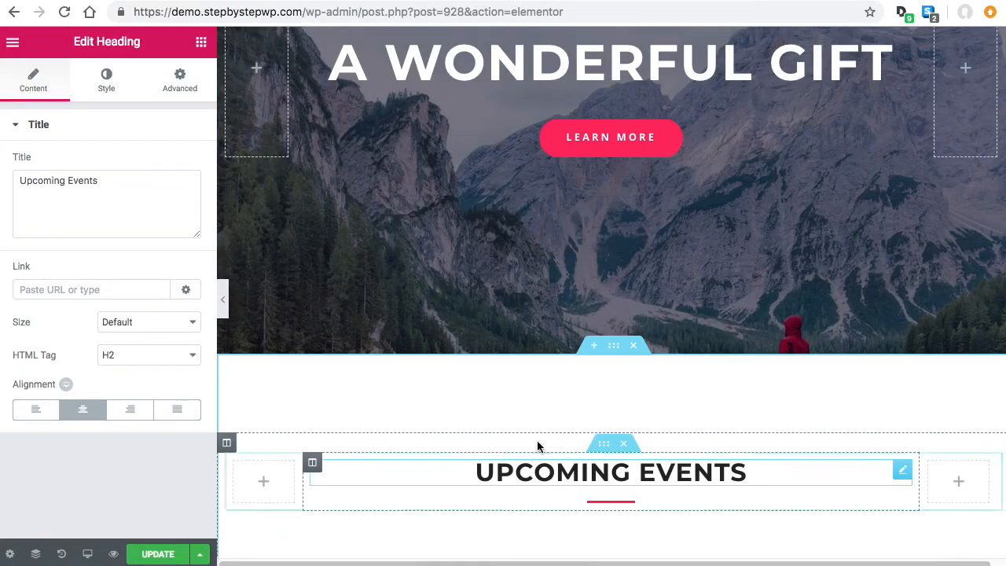
pyautogui.click(595, 347)
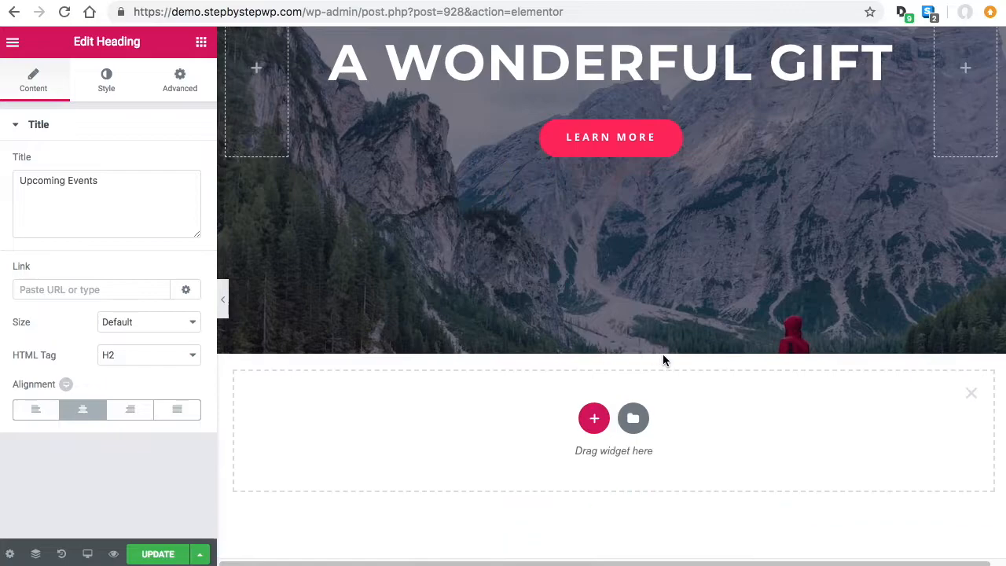
pyautogui.click(595, 420)
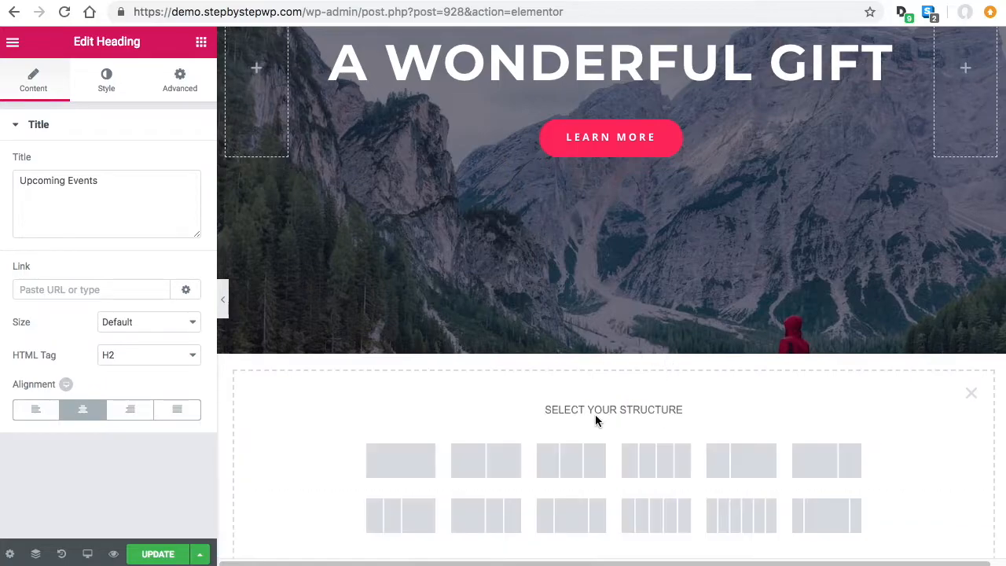
pyautogui.click(572, 462)
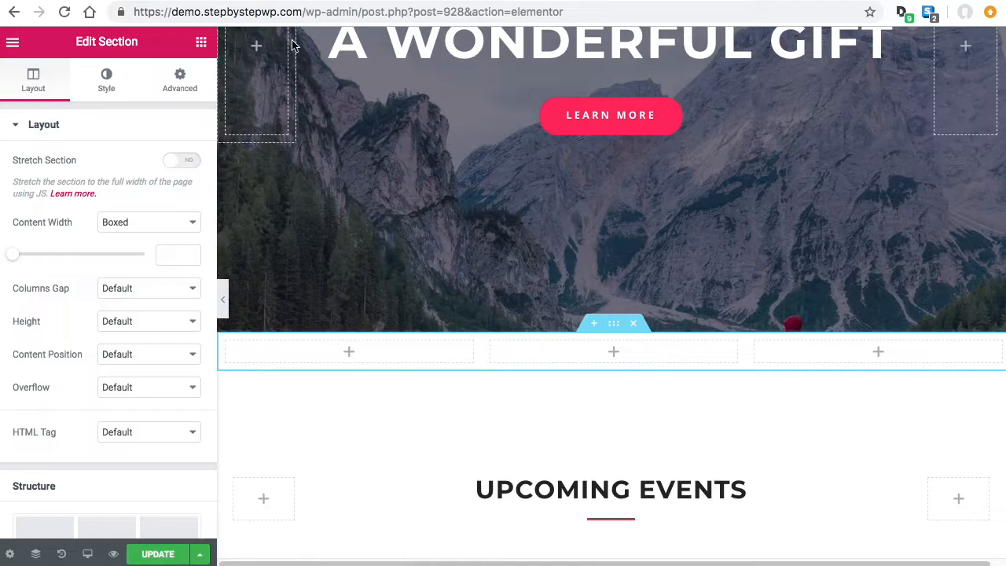
# - Fill the new section with an Image widget in the first column, a Text Editor in the second and a Button in the third
pyautogui.click(201, 43)
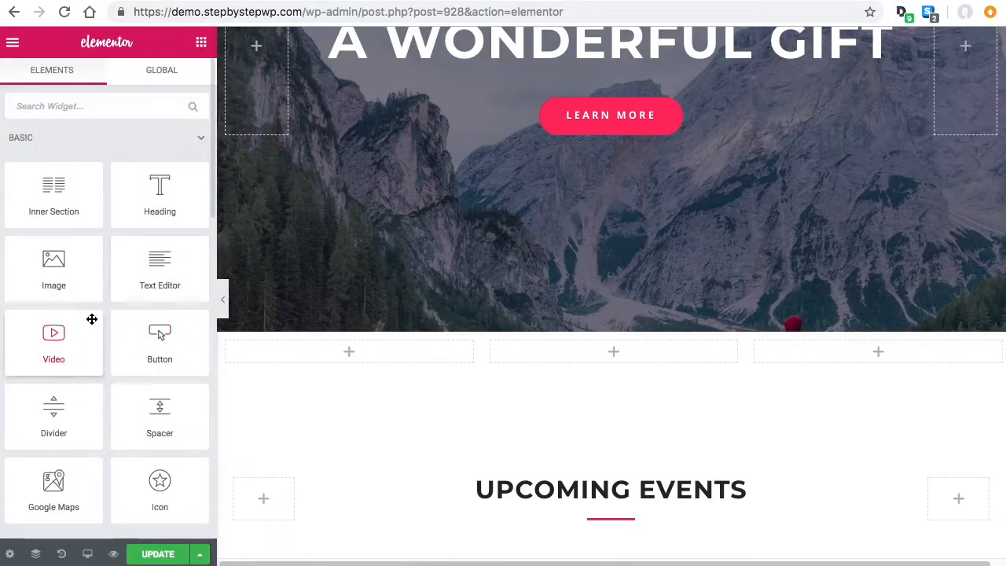
pyautogui.moveTo(188, 299); pyautogui.dragTo(602, 357)
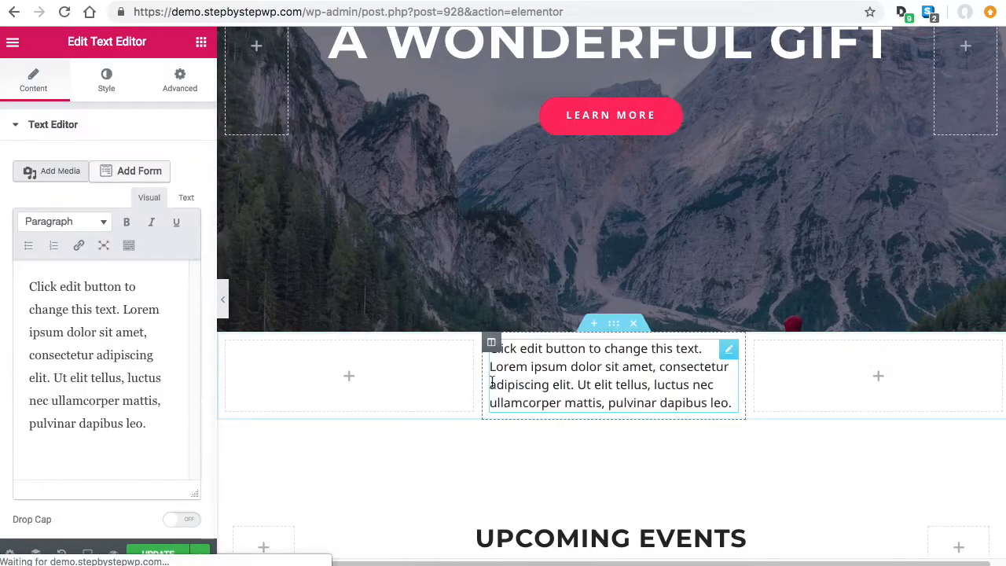
pyautogui.click(201, 42)
pyautogui.moveTo(54, 267); pyautogui.dragTo(338, 384)
pyautogui.click(201, 42)
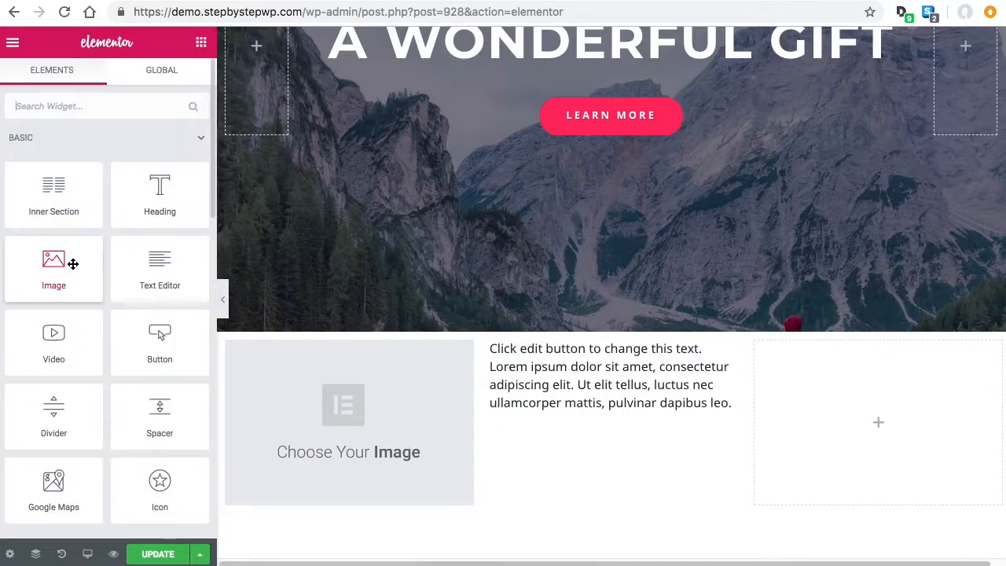
pyautogui.moveTo(171, 375); pyautogui.dragTo(852, 417)
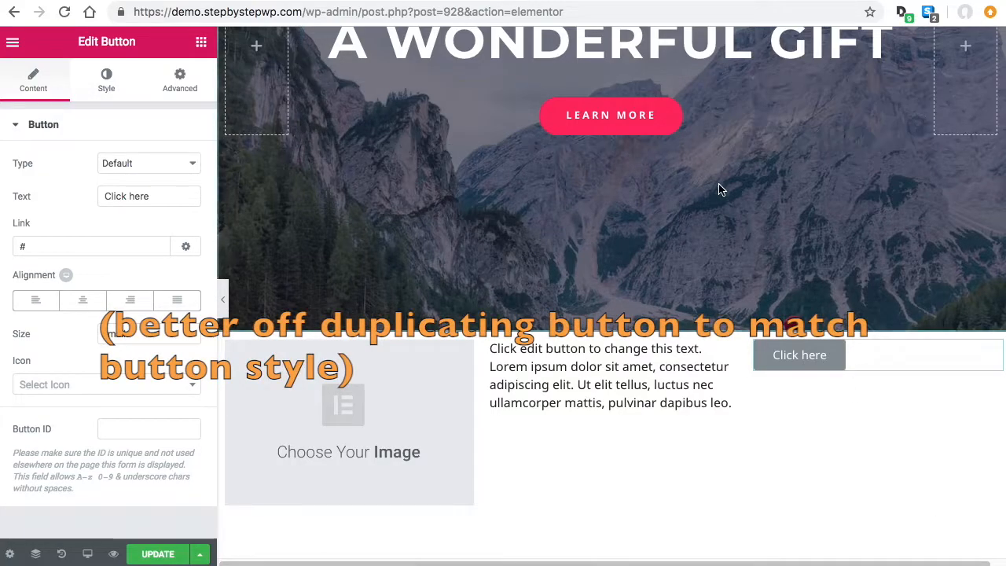
# - Copy the background color code #fb2056 from the hero section's Learn More button
pyautogui.scroll(1, 729, 225)
pyautogui.scroll(2, 730, 226)
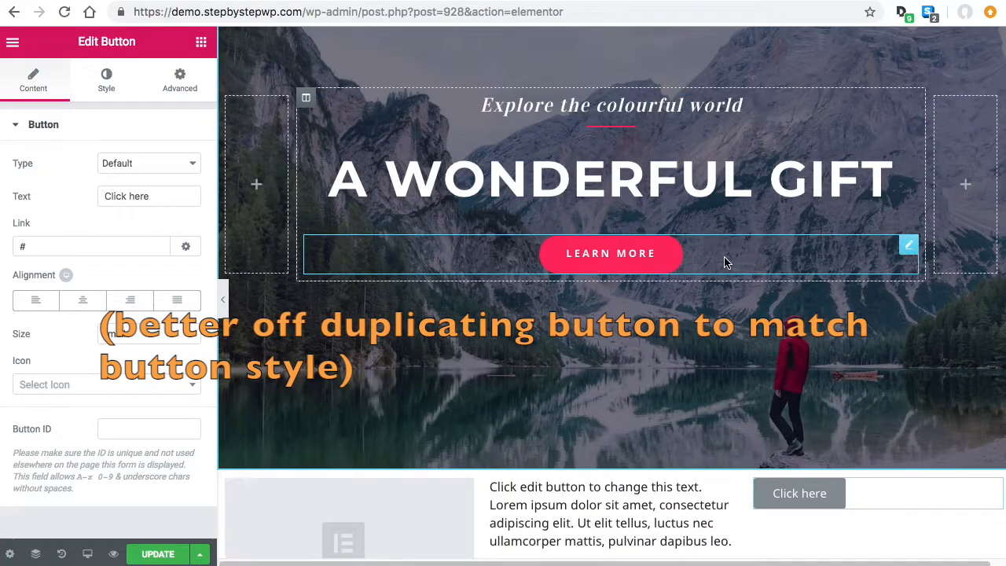
pyautogui.click(664, 267)
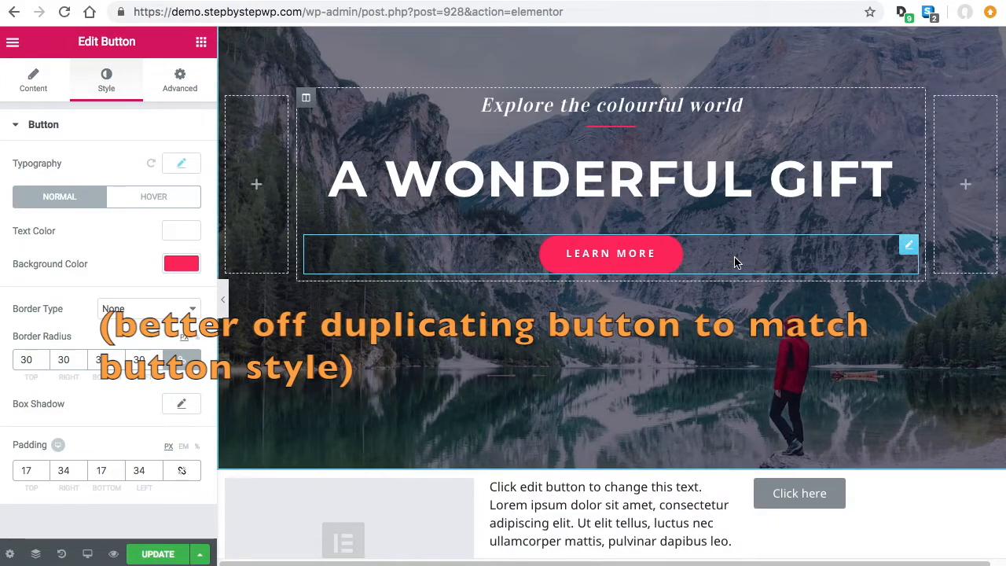
pyautogui.click(33, 80)
pyautogui.click(107, 80)
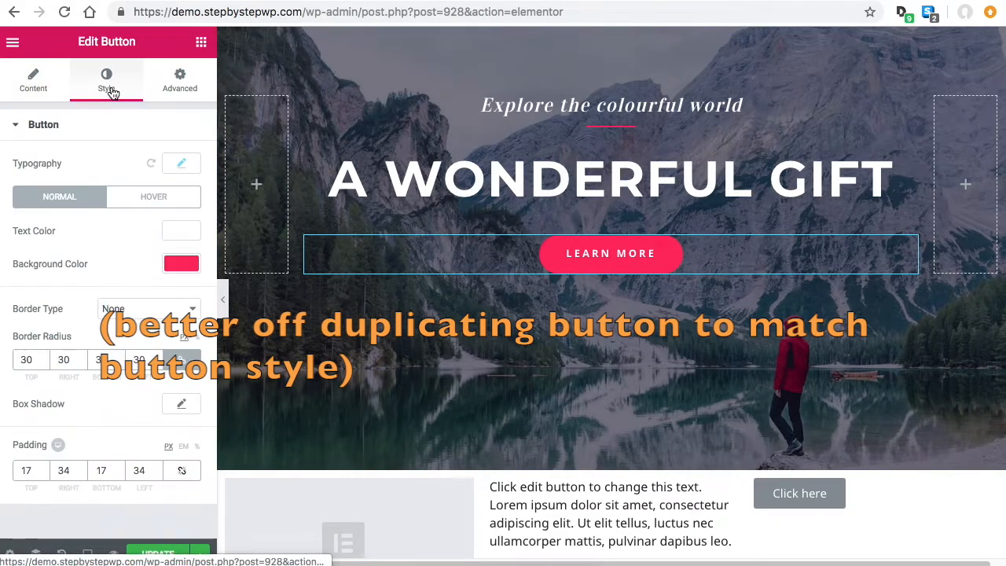
pyautogui.click(195, 268)
pyautogui.moveTo(60, 264); pyautogui.dragTo(3, 268)
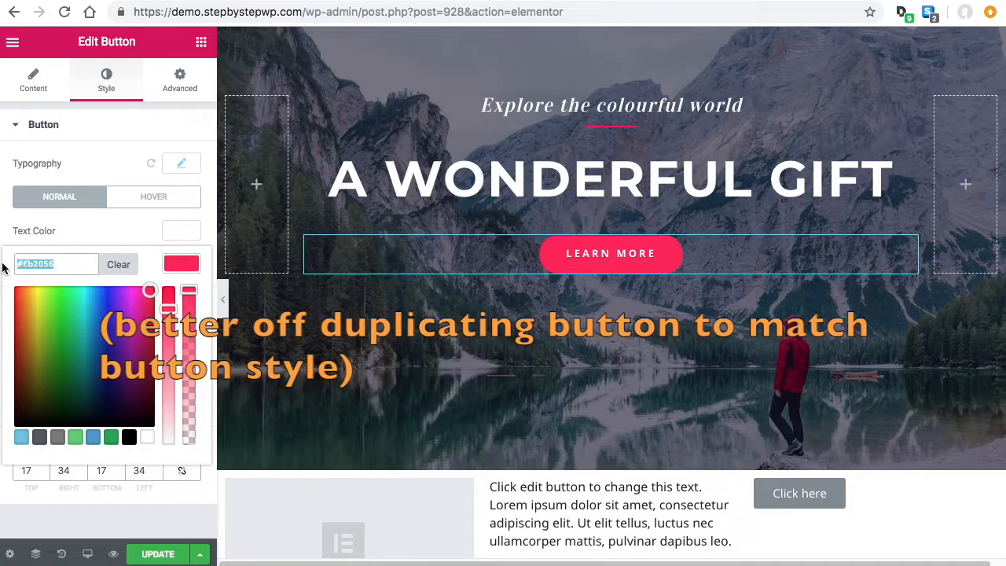
pyautogui.rightClick(30, 268)
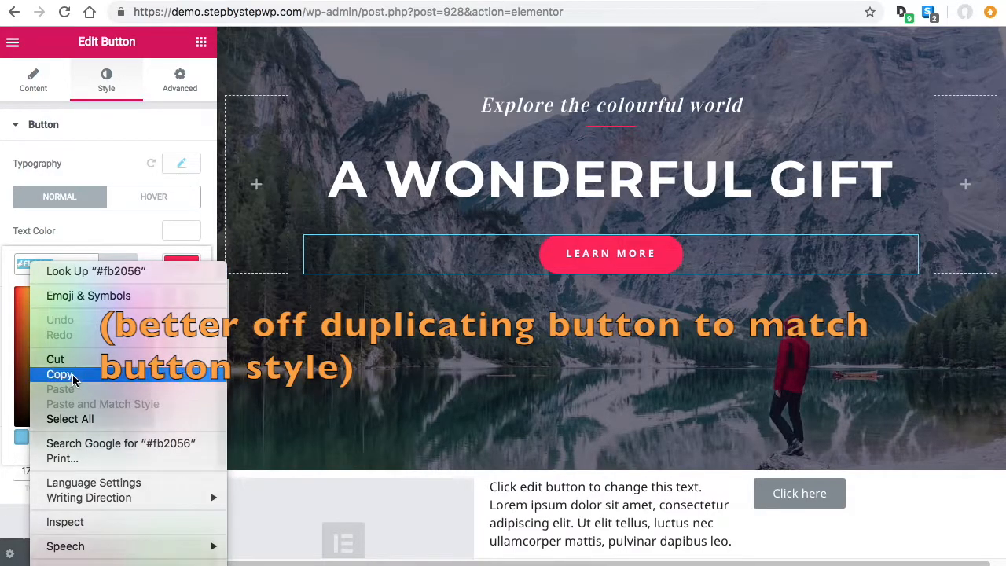
pyautogui.click(51, 437)
# - Set the background color of the new Click here button to #fb2056
pyautogui.scroll(-5, 912, 436)
pyautogui.click(877, 327)
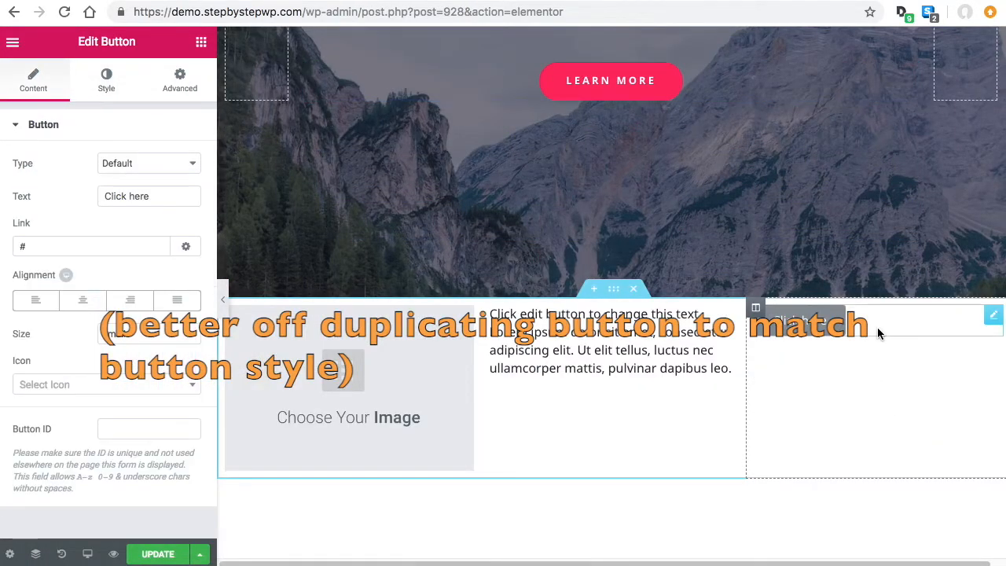
pyautogui.click(108, 77)
pyautogui.click(181, 264)
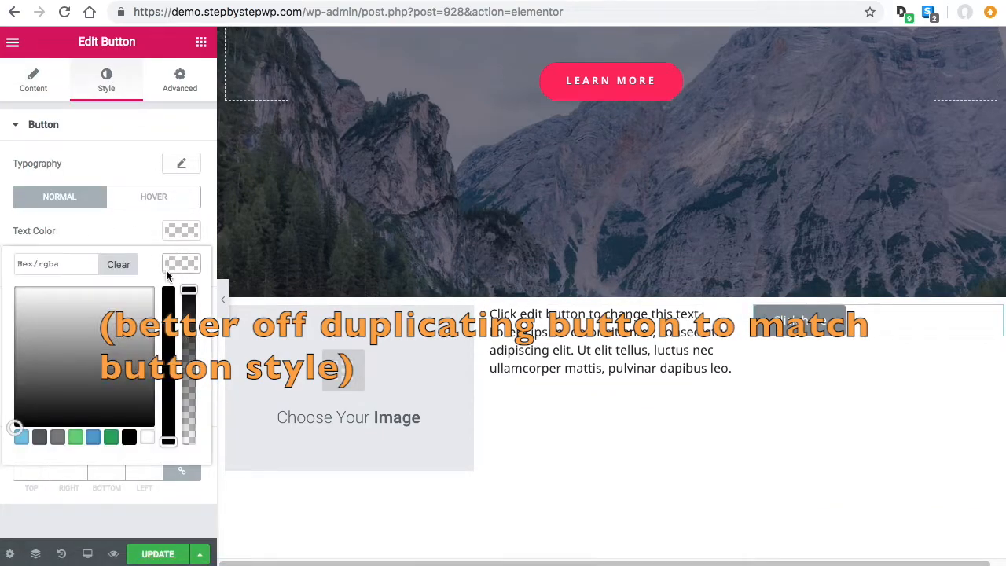
pyautogui.click(42, 263)
pyautogui.rightClick(53, 263)
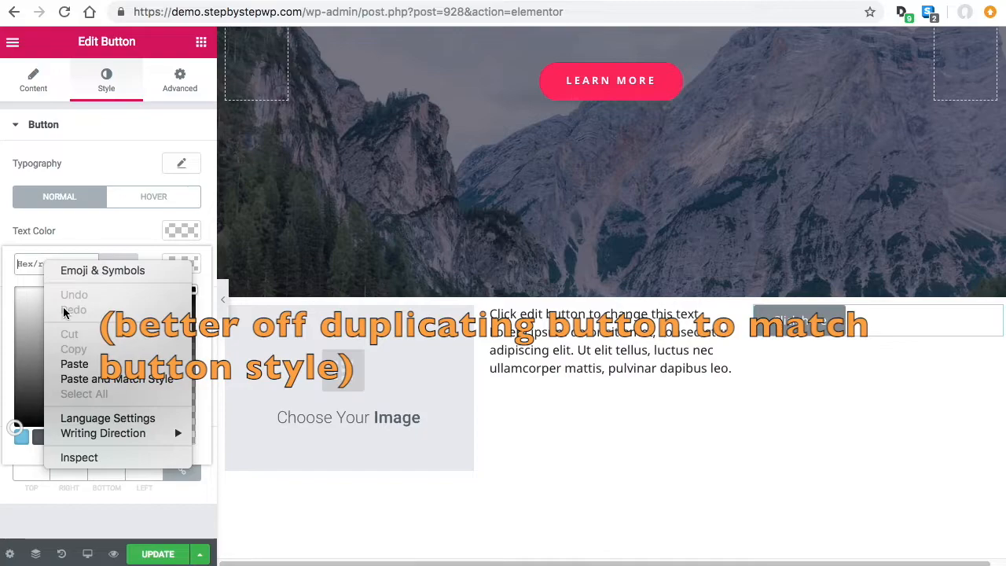
pyautogui.click(70, 364)
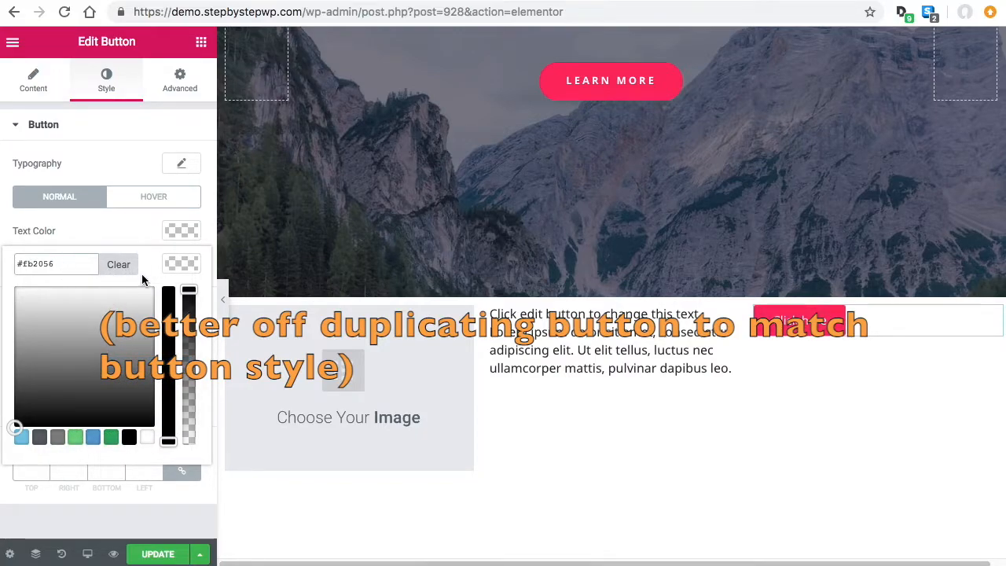
pyautogui.click(181, 264)
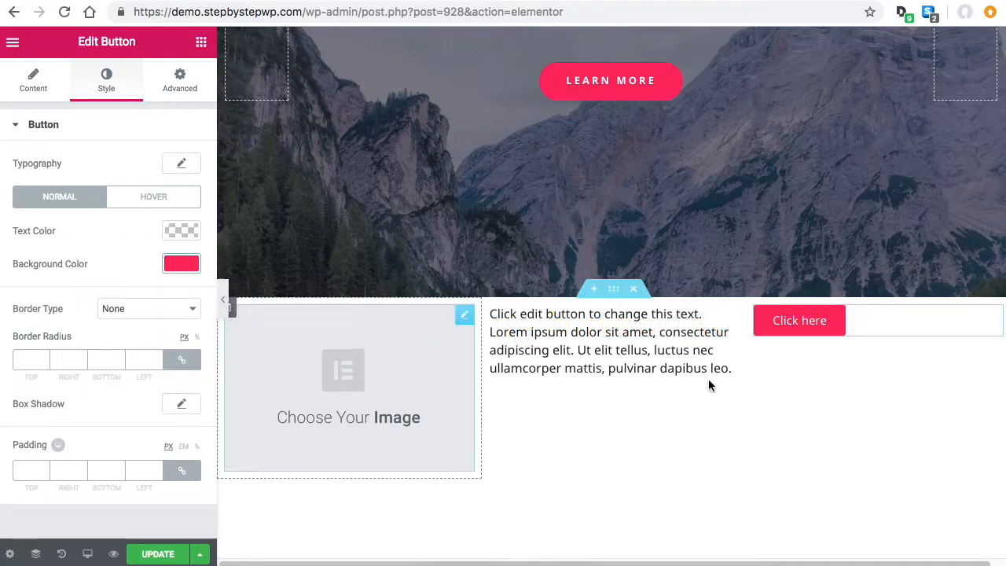
# - Examine the style settings of the Everest Camp Trek image in Upcoming Events, including its CSS filters and box shadow
pyautogui.scroll(-1, 723, 353)
pyautogui.scroll(-3, 722, 338)
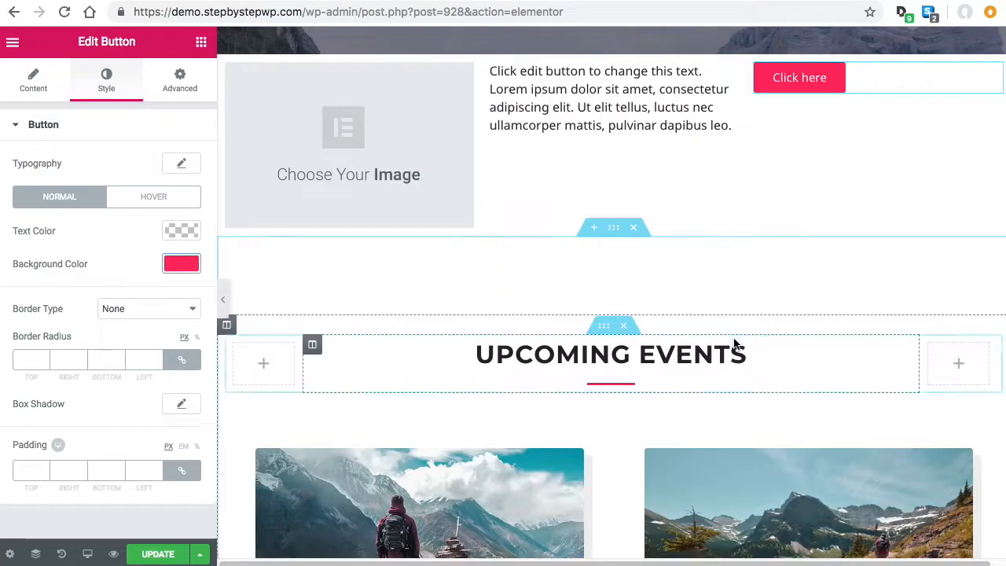
pyautogui.scroll(-4, 735, 344)
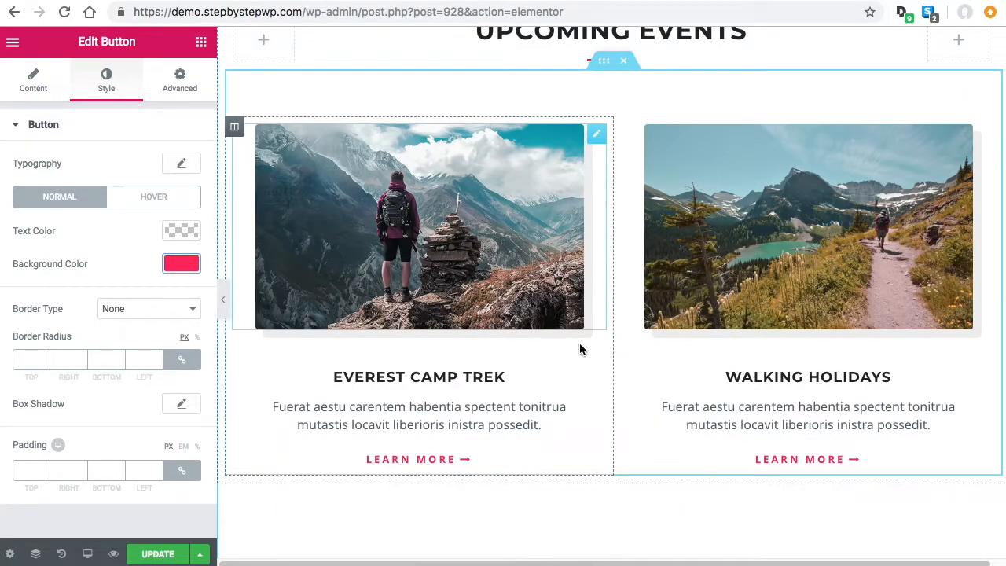
pyautogui.click(518, 204)
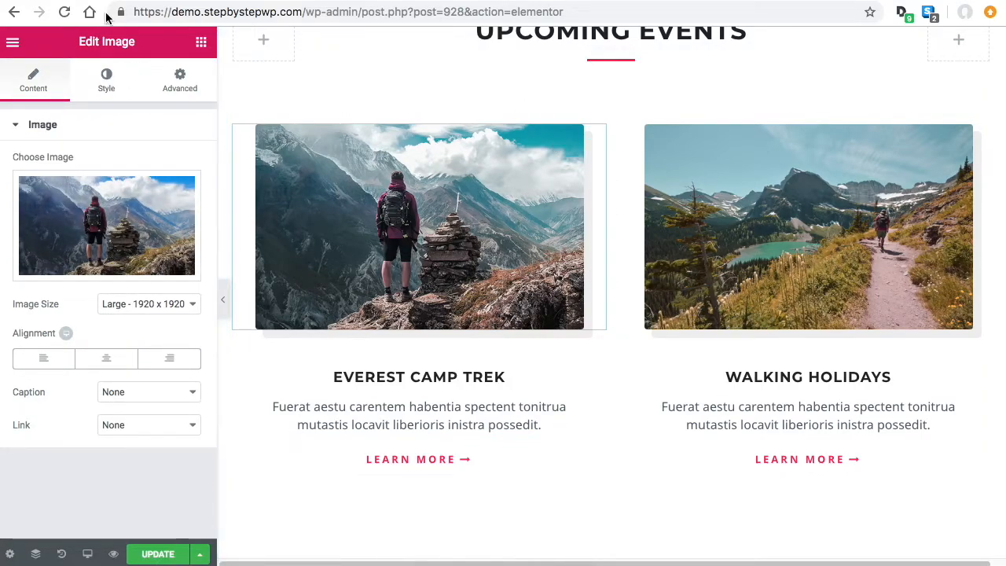
pyautogui.click(105, 78)
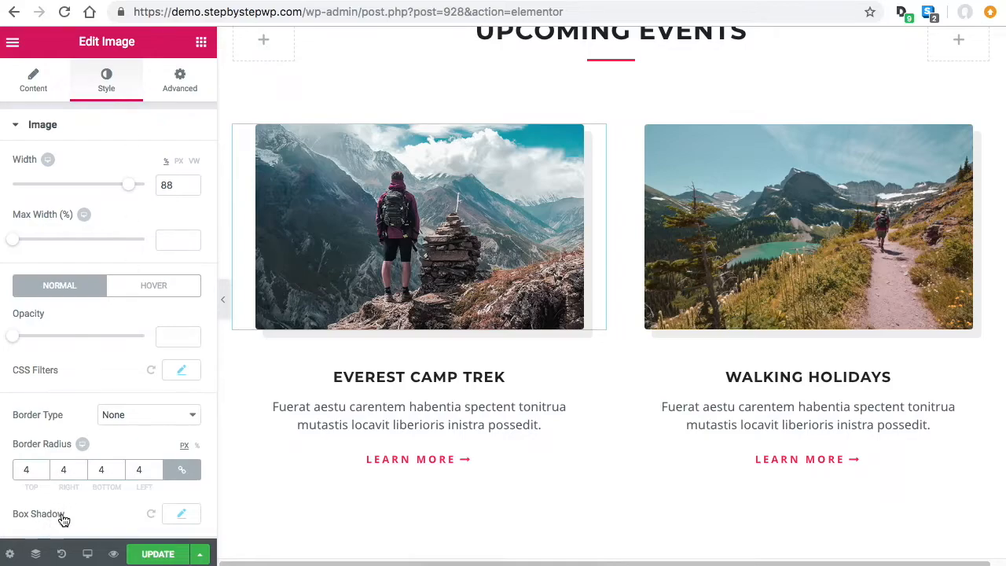
pyautogui.click(183, 516)
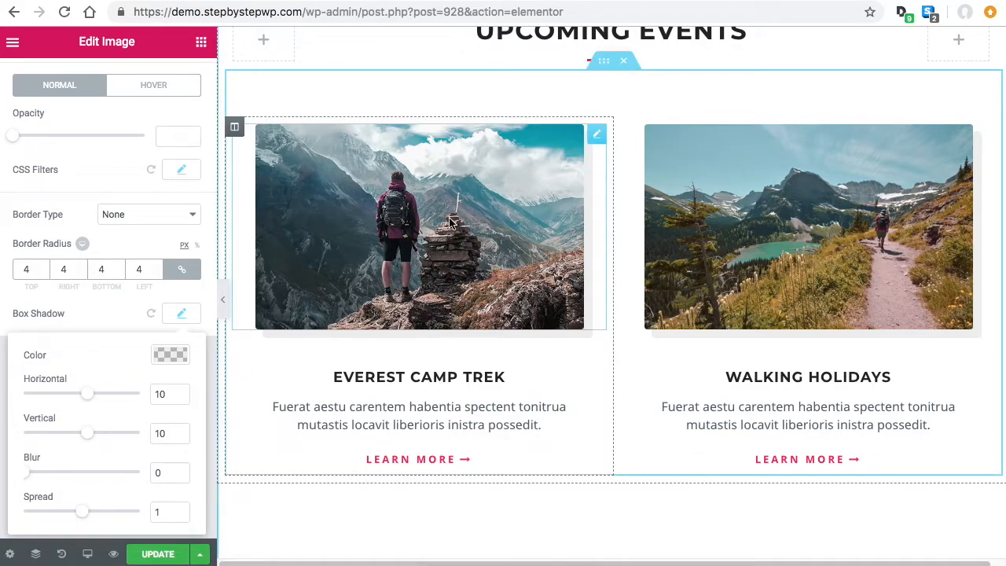
pyautogui.scroll(1, 126, 397)
pyautogui.click(179, 187)
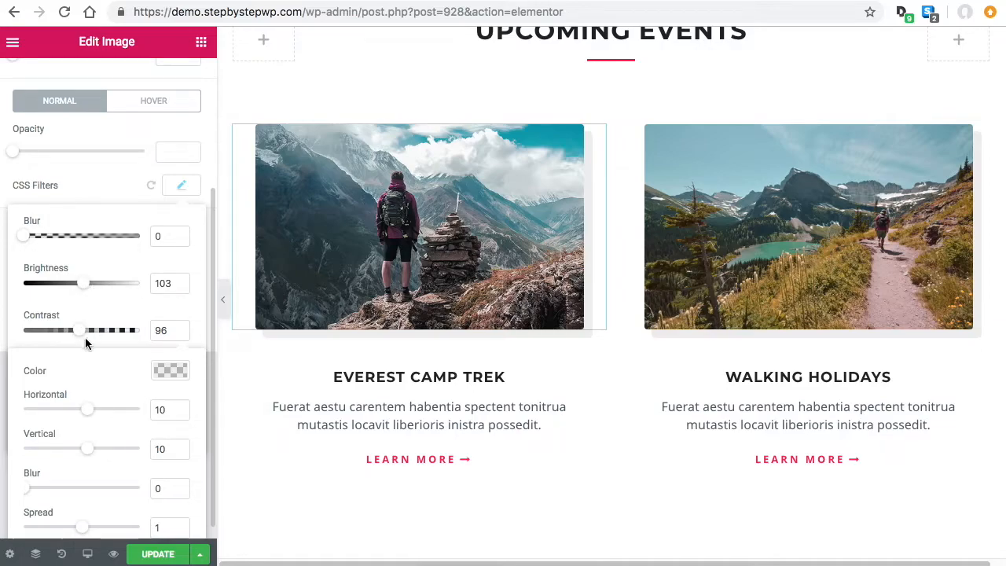
pyautogui.click(182, 189)
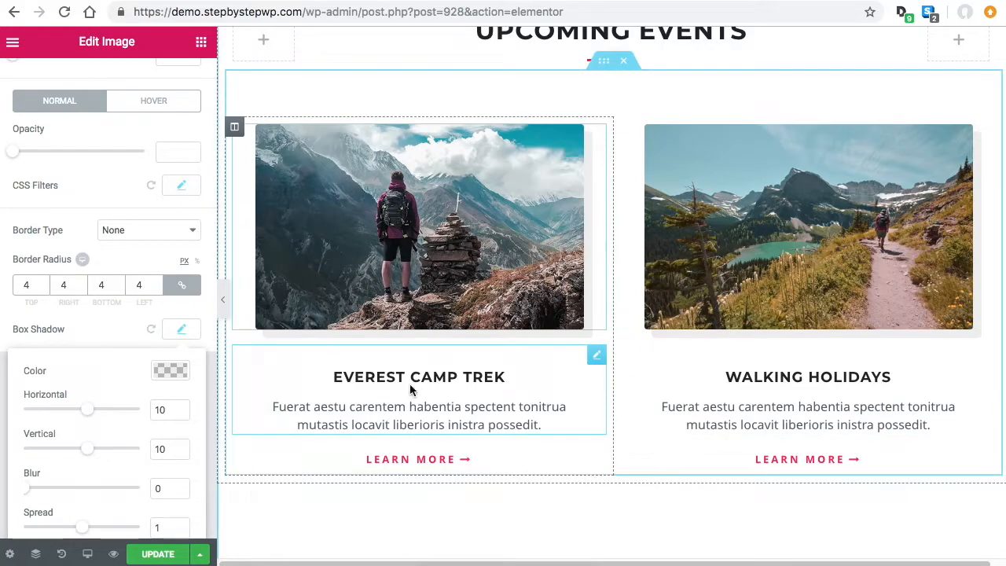
pyautogui.scroll(-2, 503, 377)
pyautogui.scroll(-1, 74, 382)
pyautogui.click(182, 313)
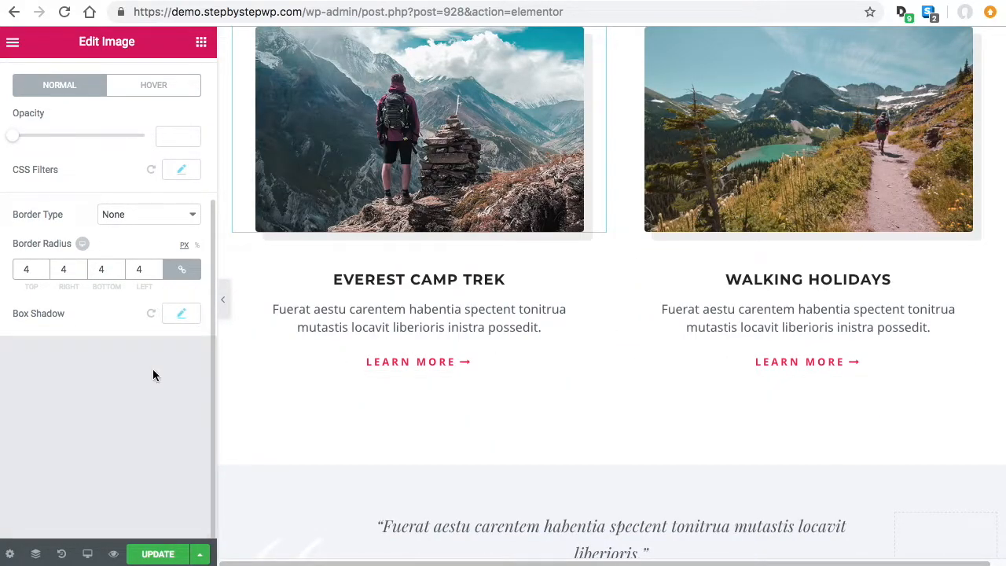
# - Exit the page editor to the WordPress dashboard without saving the changes, and open the Media Library
pyautogui.scroll(3, 152, 370)
pyautogui.scroll(3, 372, 235)
pyautogui.scroll(3, 702, 317)
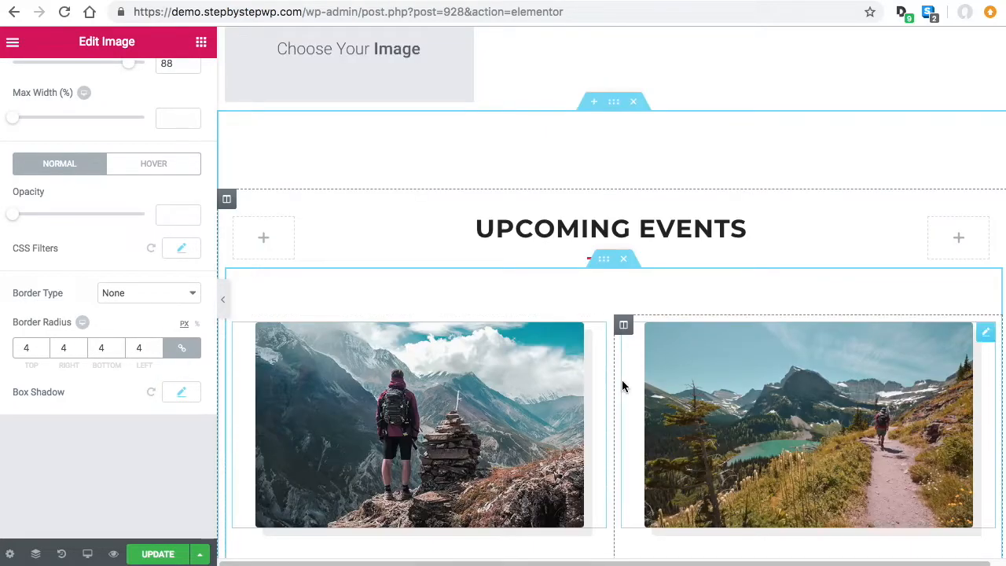
pyautogui.scroll(2, 706, 377)
pyautogui.scroll(5, 716, 305)
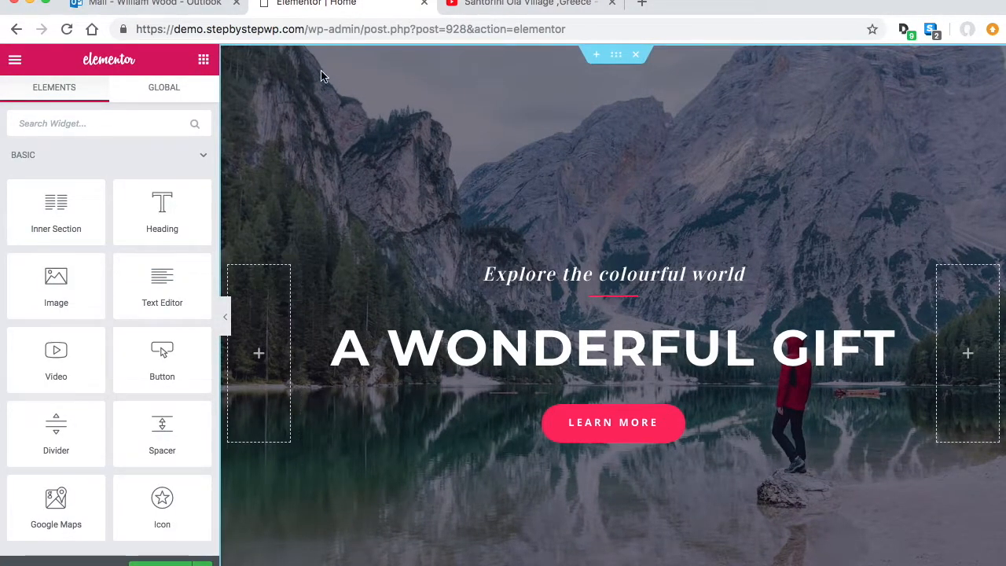
pyautogui.click(15, 63)
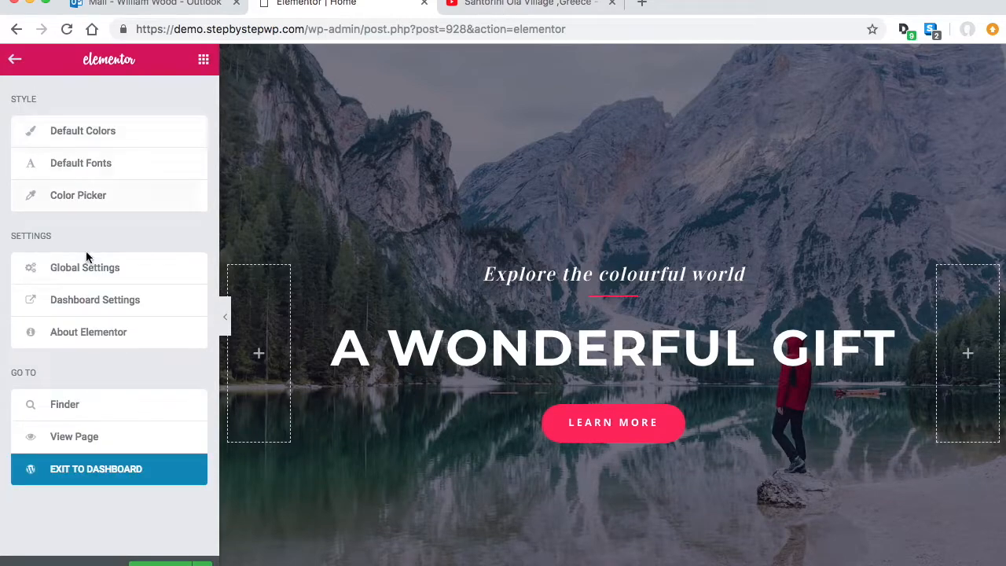
pyautogui.click(122, 475)
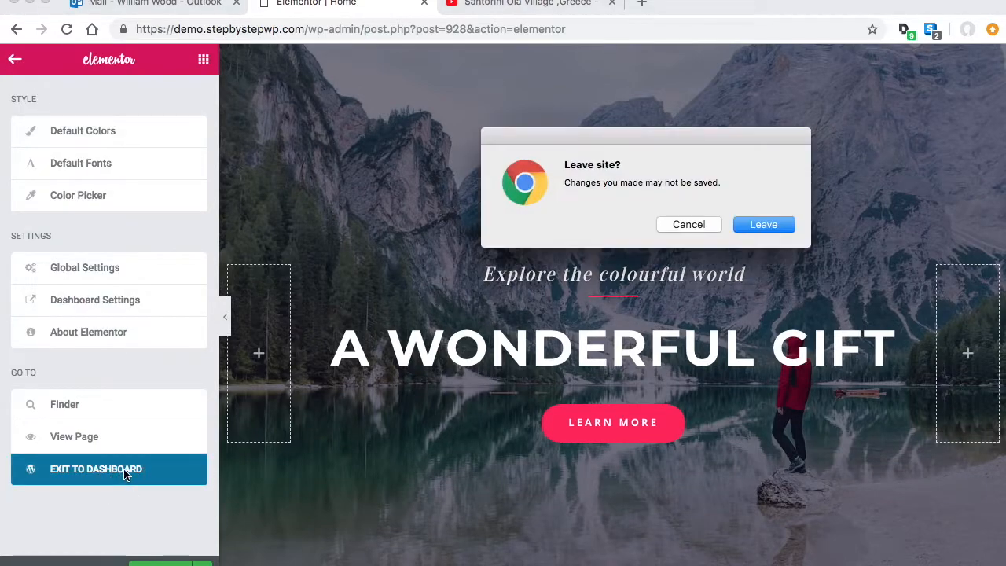
pyautogui.click(761, 225)
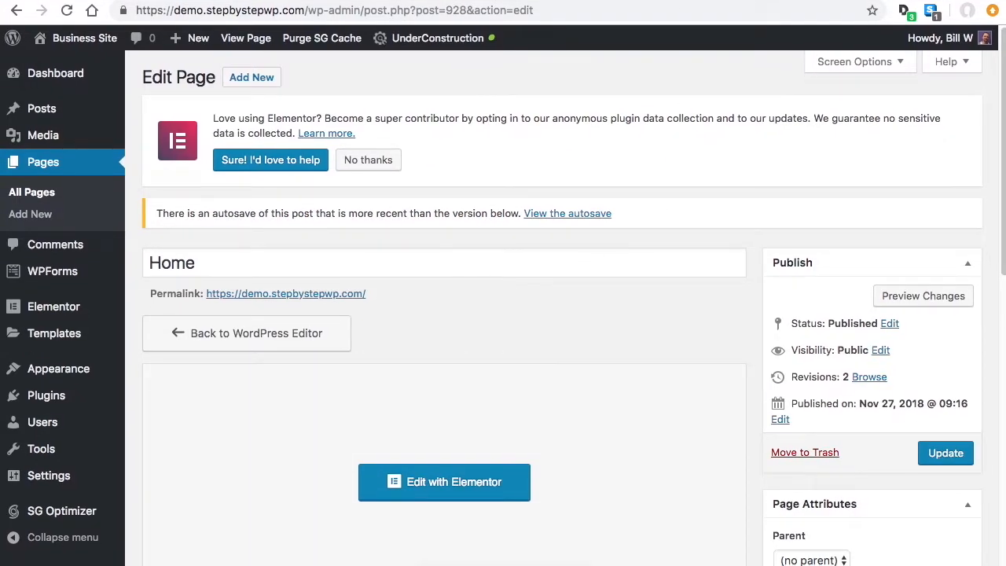
pyautogui.click(45, 140)
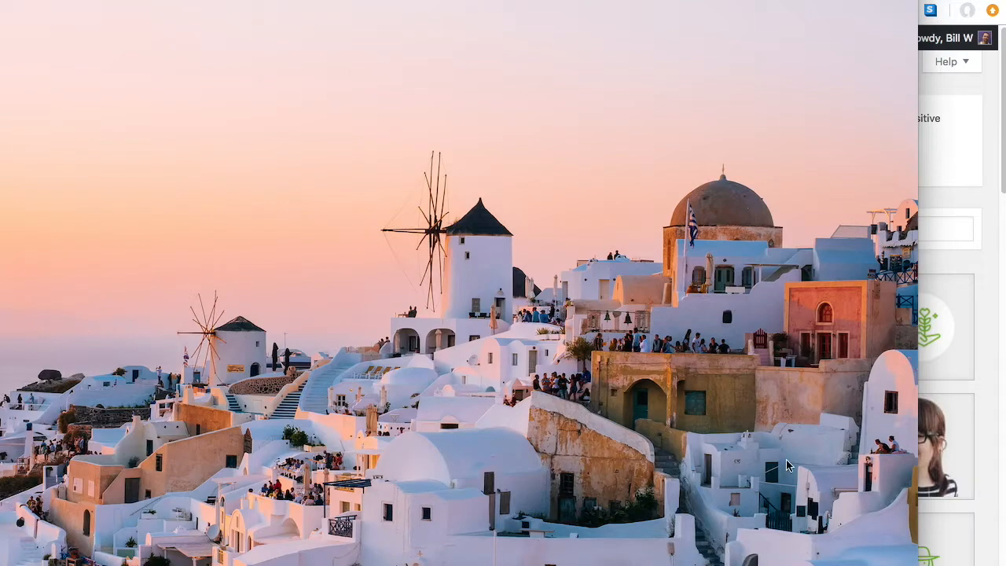
# - Switch to Preview and resize the photo of the white island village with windmills to 1600 pixels wide, scaled proportionally
pyautogui.click(121, 0)
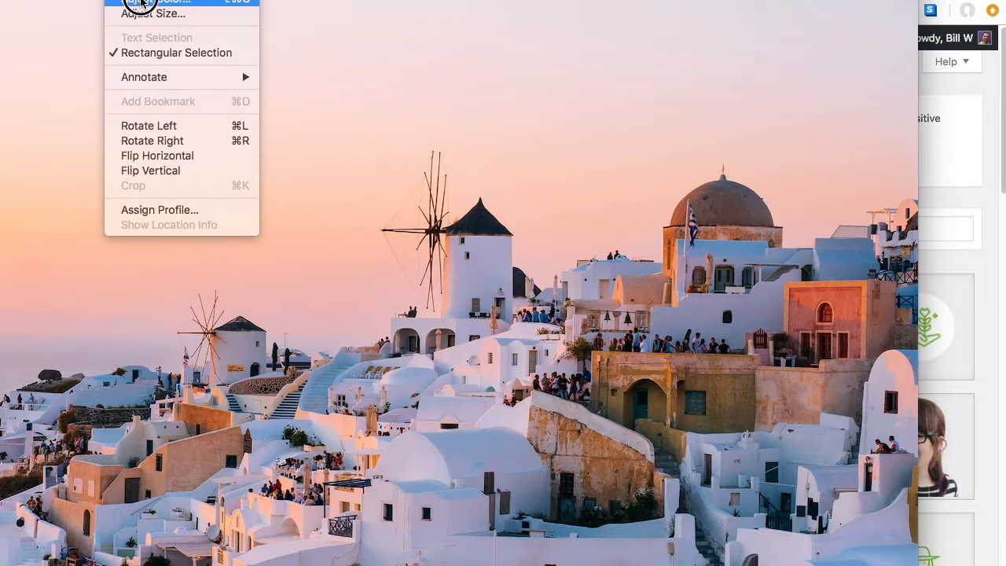
pyautogui.click(167, 15)
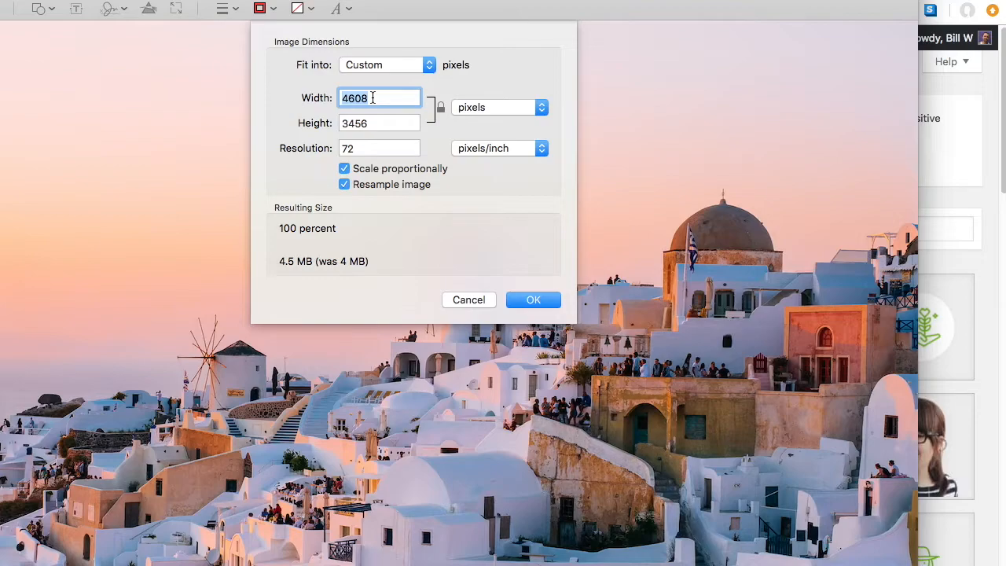
pyautogui.write('1600')
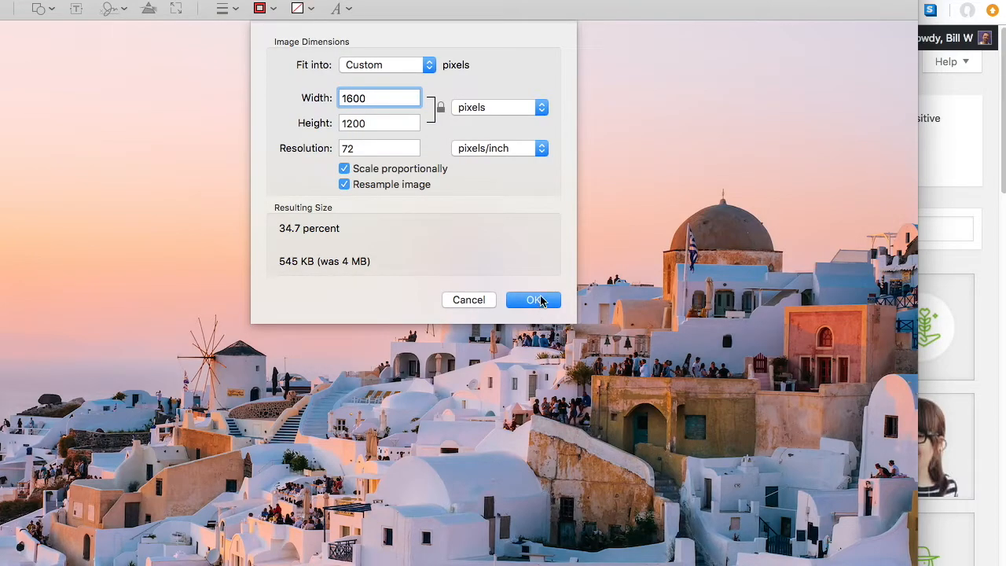
pyautogui.click(535, 299)
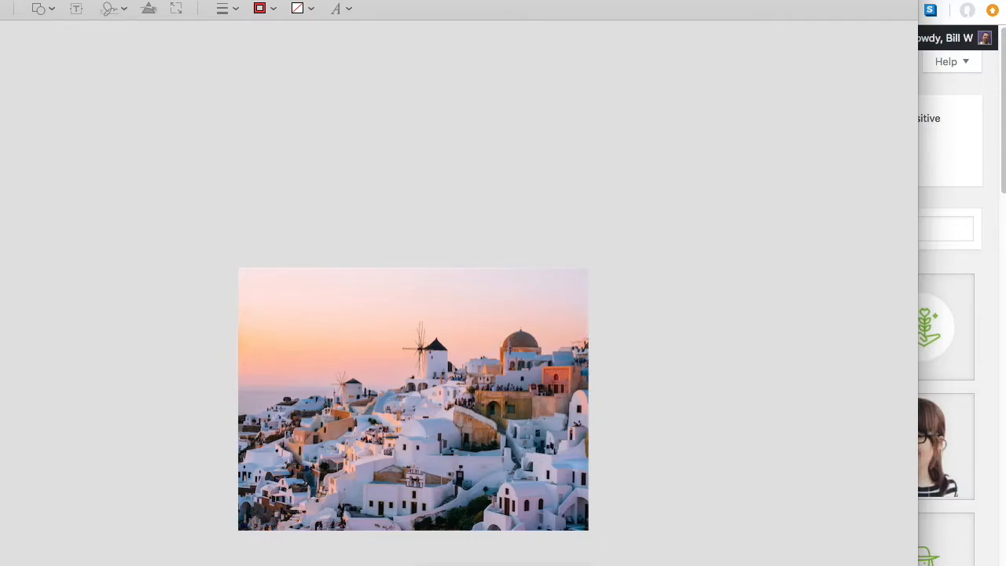
# - Save the resized village photo and upload it to the WordPress Media Library
pyautogui.click(17, 0)
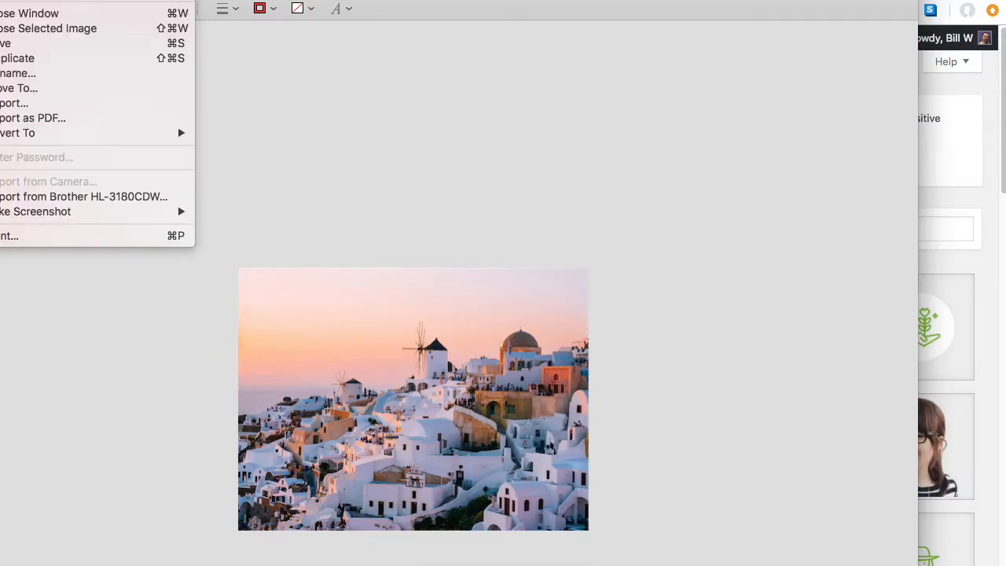
pyautogui.click(27, 43)
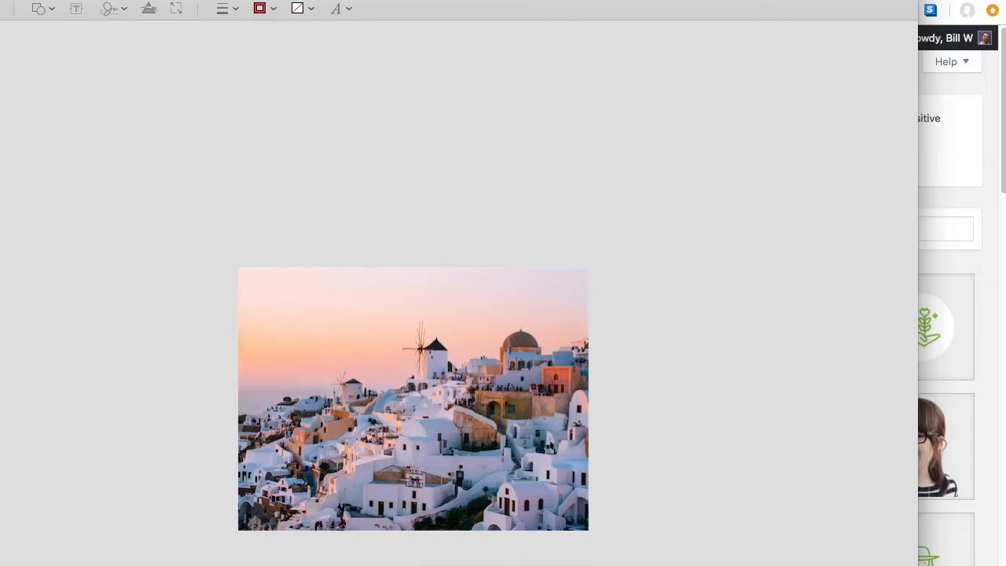
pyautogui.press('super+q')
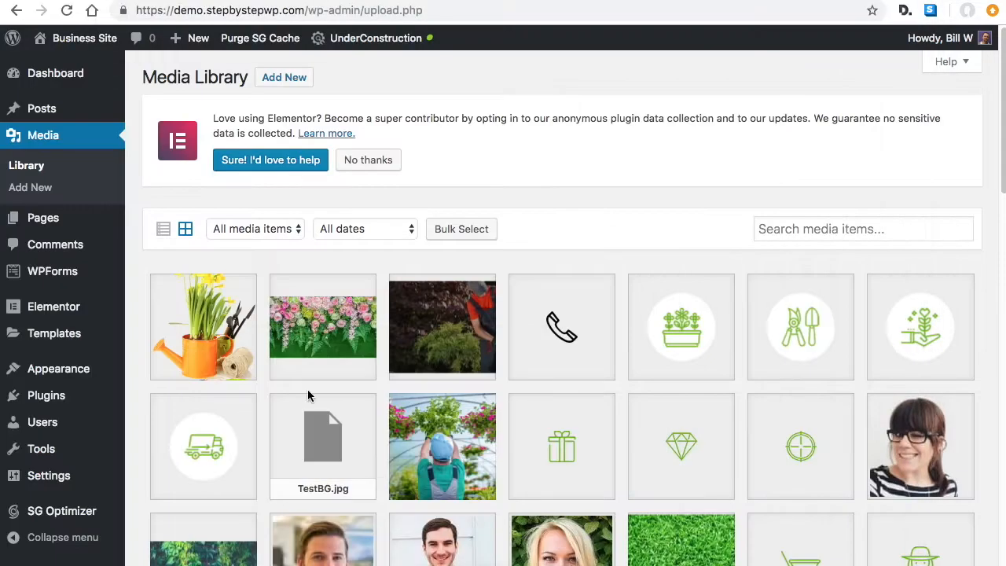
pyautogui.moveTo(427, 550); pyautogui.dragTo(516, 315)
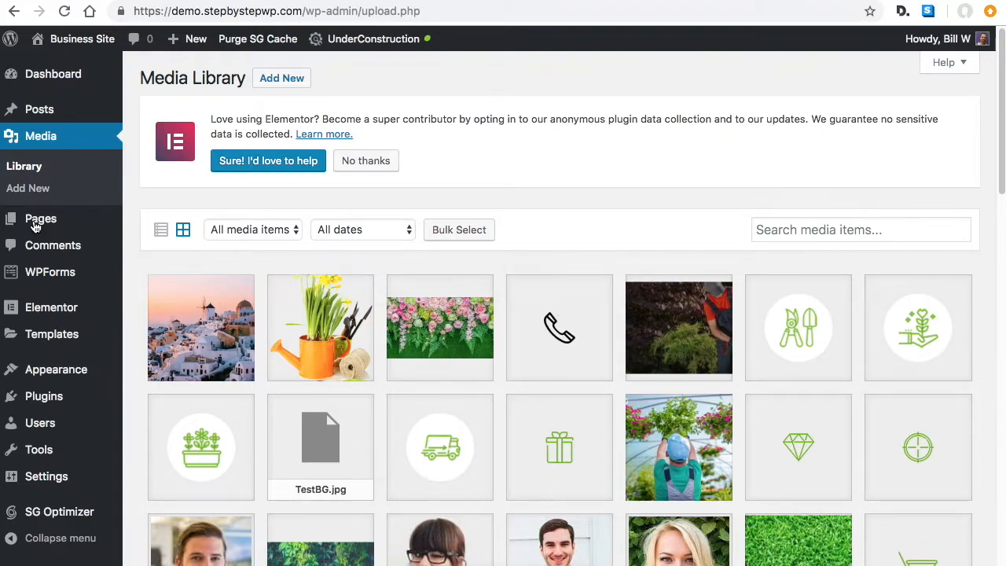
# - Open the Home page for editing with Elementor from the list of all pages
pyautogui.moveTo(47, 225)
pyautogui.click(139, 220)
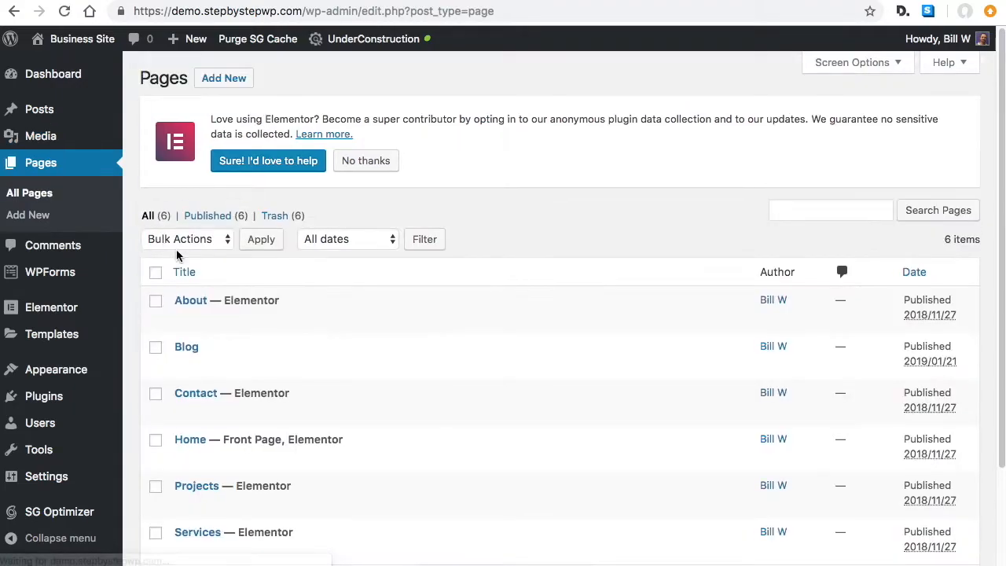
pyautogui.click(385, 457)
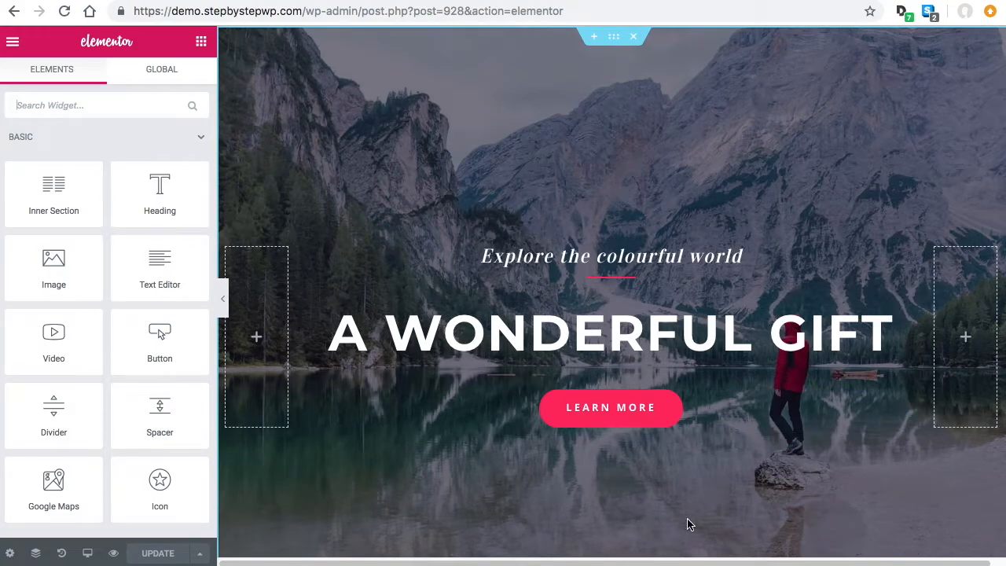
# - Replace the hero section's background image with the uploaded village photo from the Media Library
pyautogui.rightClick(610, 38)
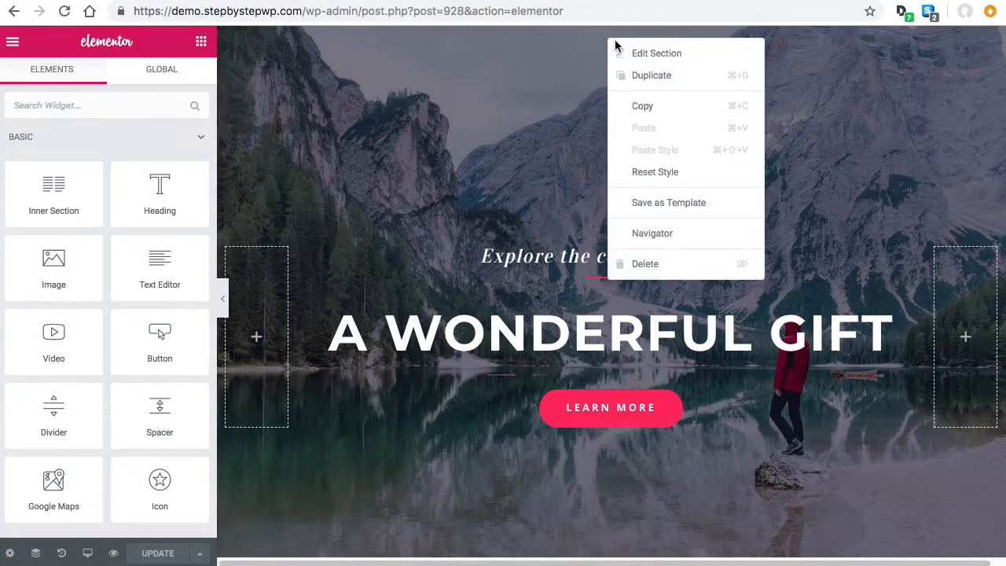
pyautogui.click(634, 55)
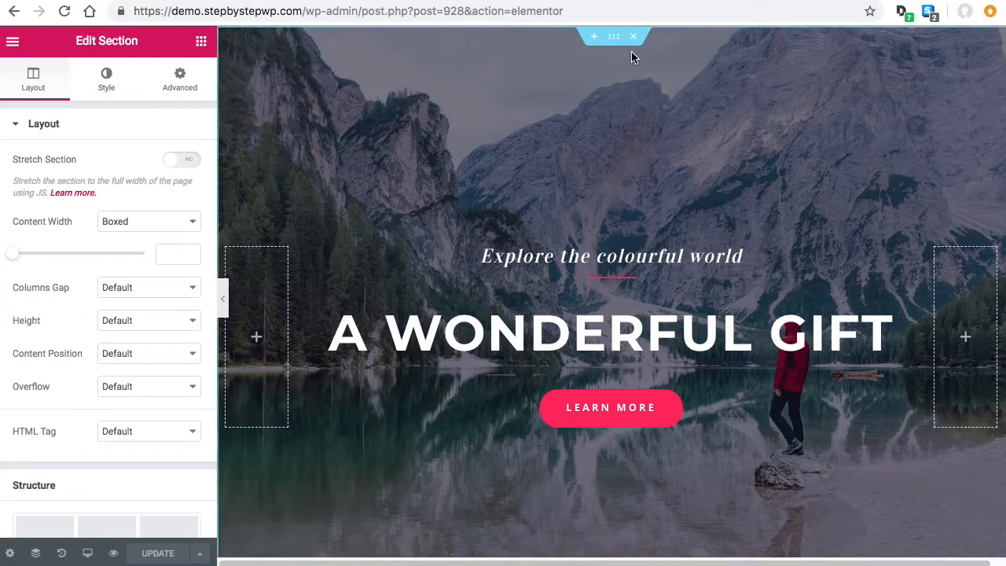
pyautogui.click(107, 81)
pyautogui.moveTo(126, 323)
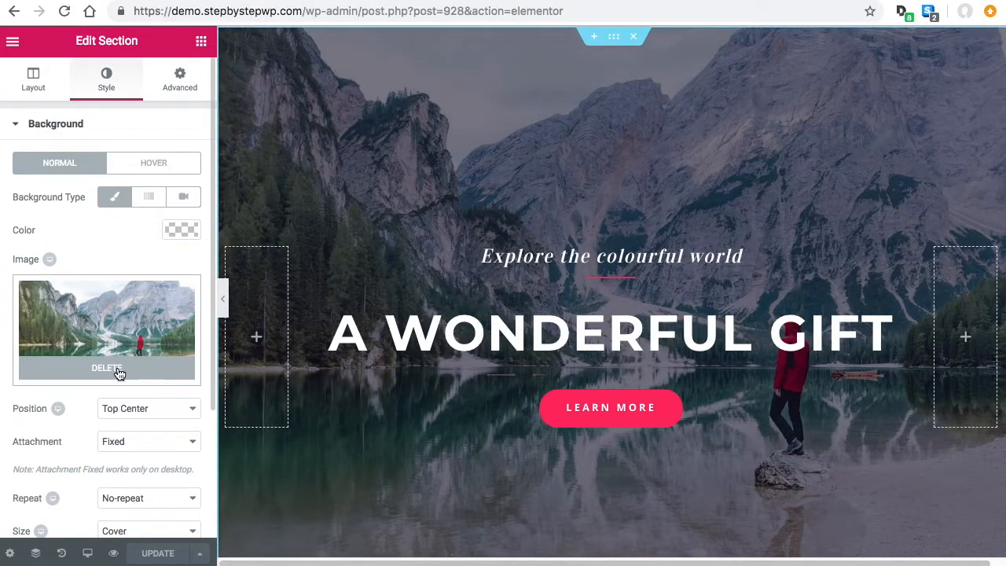
pyautogui.click(119, 375)
pyautogui.click(106, 330)
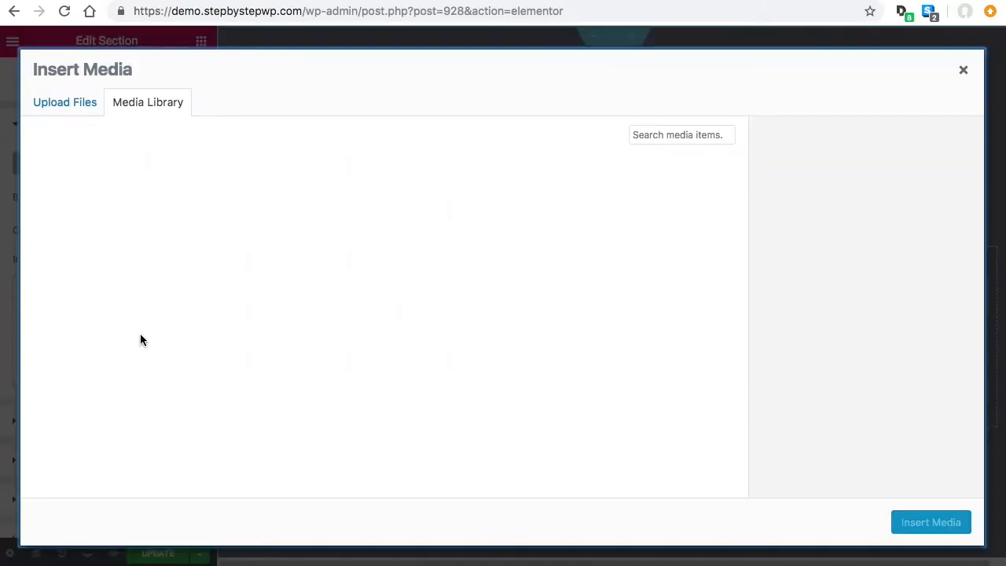
pyautogui.click(108, 230)
pyautogui.click(932, 522)
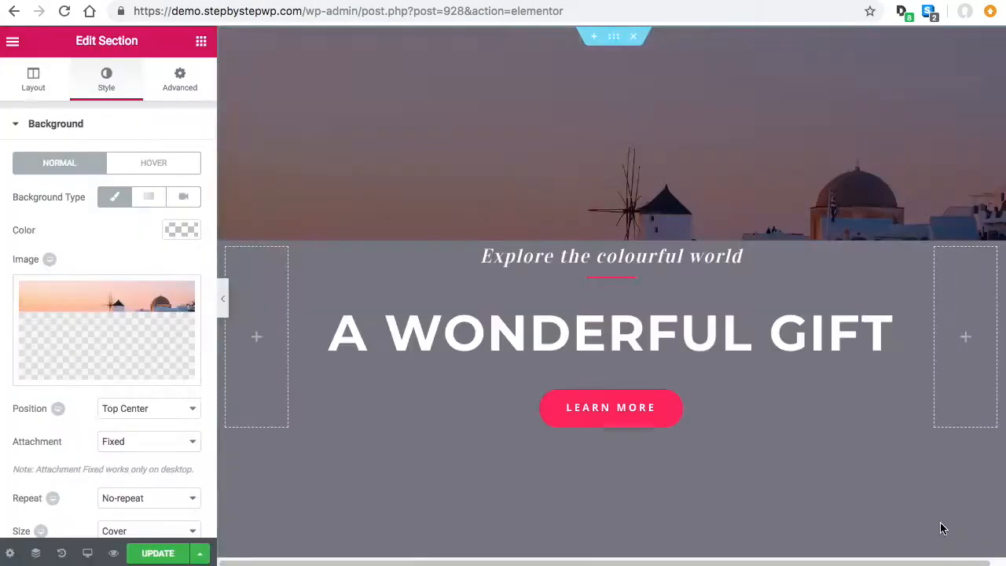
# - Change the hero section's main heading text to "Island Tours"
pyautogui.click(711, 328)
pyautogui.moveTo(113, 181); pyautogui.dragTo(17, 180)
pyautogui.write('Isla')
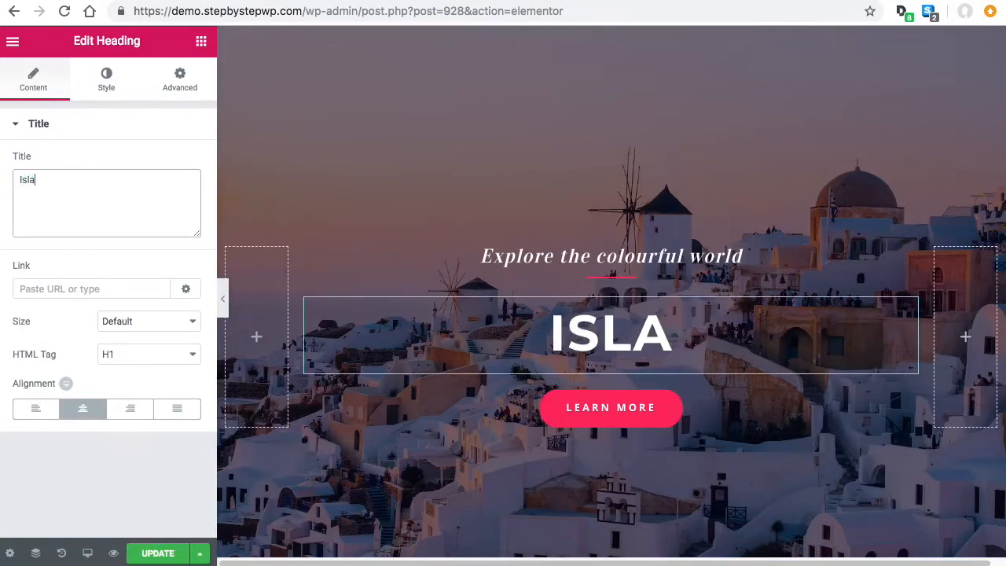
pyautogui.write('nd Tours')
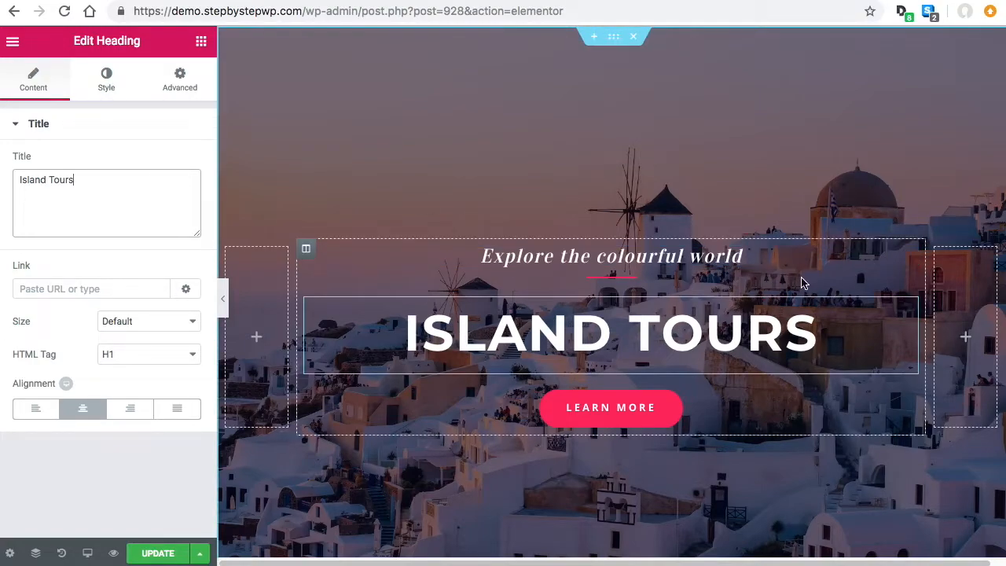
pyautogui.scroll(-2, 818, 281)
pyautogui.scroll(2, 847, 341)
pyautogui.scroll(-1, 849, 336)
pyautogui.scroll(-1, 849, 338)
pyautogui.scroll(2, 754, 406)
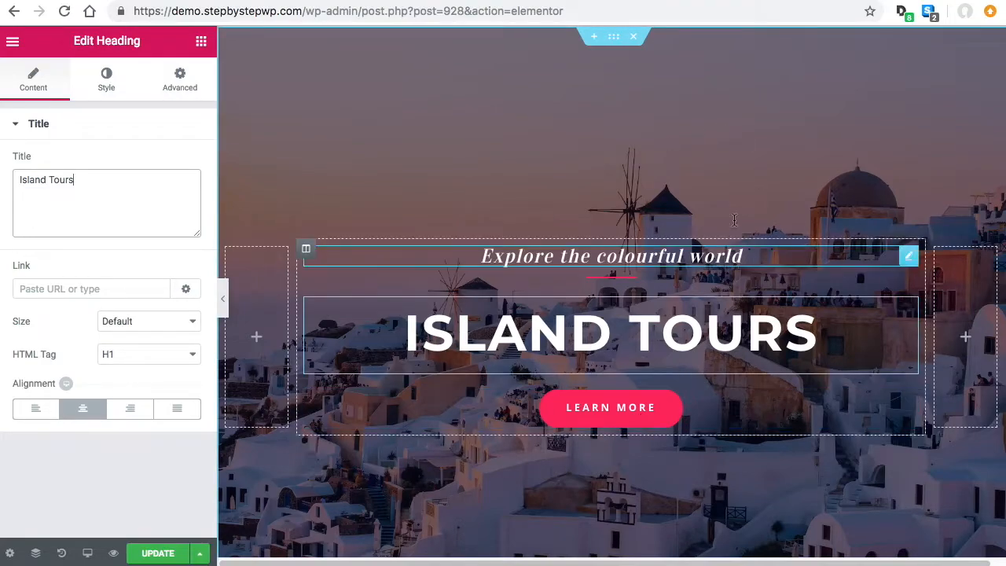
# - Reopen the hero section's style settings and switch its background type to video
pyautogui.rightClick(615, 37)
pyautogui.click(640, 53)
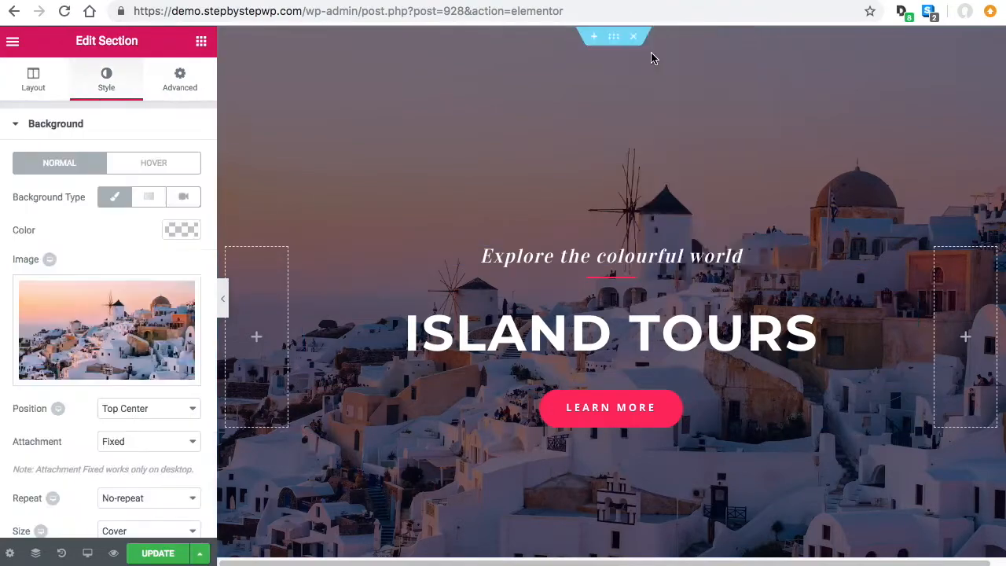
pyautogui.click(34, 88)
pyautogui.click(106, 82)
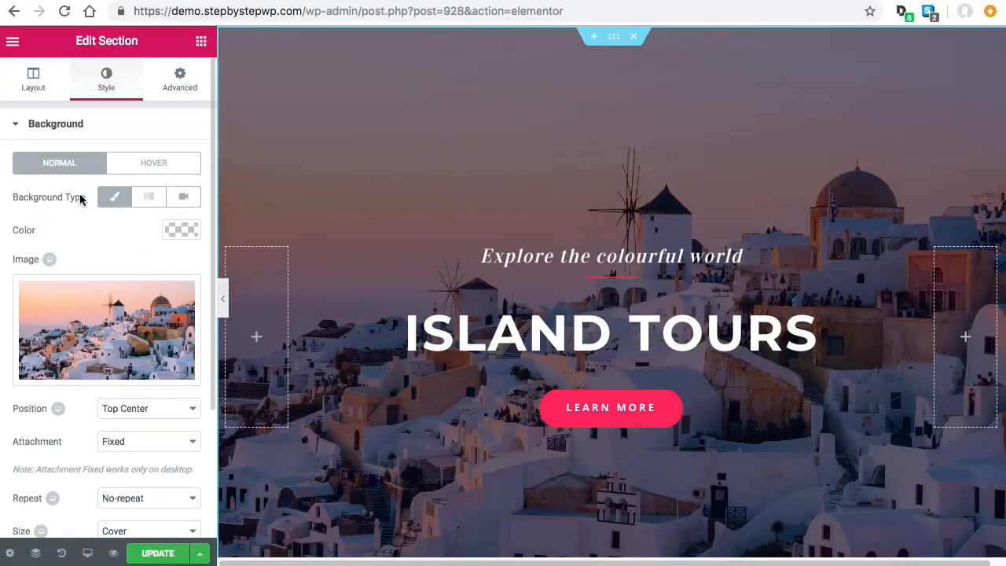
pyautogui.click(189, 200)
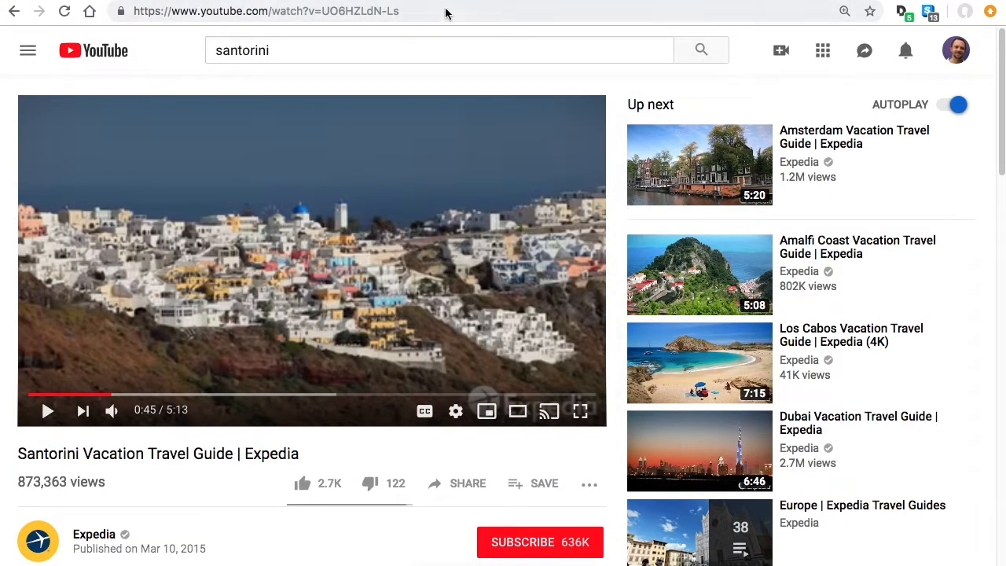
# - Copy the Santorini Vacation Travel Guide video's YouTube address and paste it as the hero section's background video link in Elementor
pyautogui.click(417, 11)
pyautogui.press('super+c')
pyautogui.rightClick(333, 12)
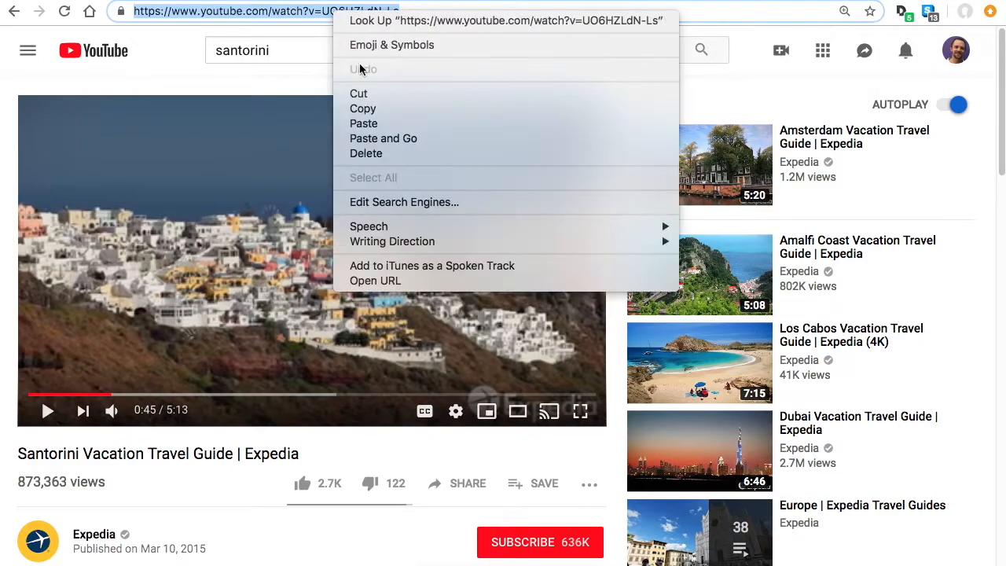
pyautogui.click(364, 108)
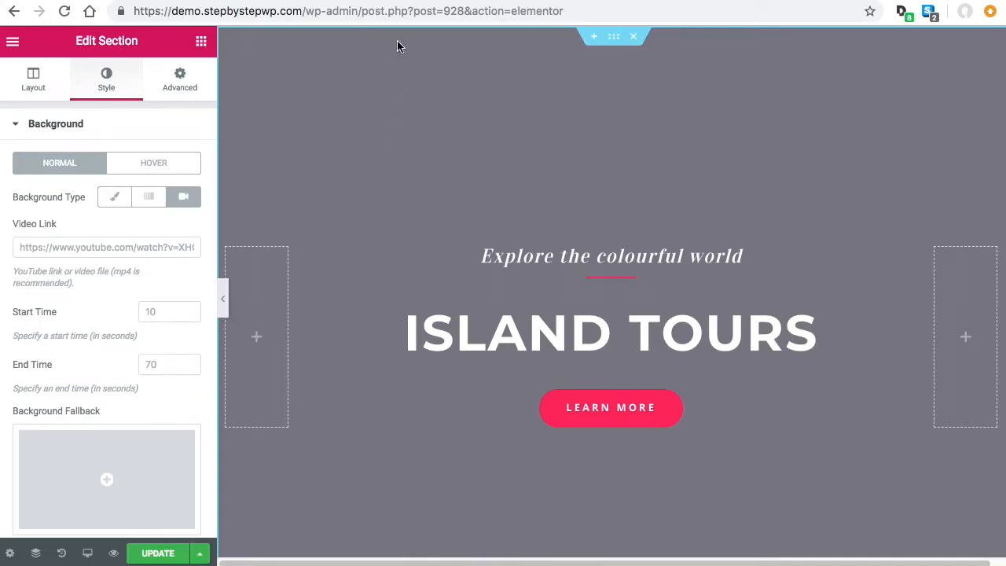
pyautogui.click(96, 249)
pyautogui.rightClick(94, 249)
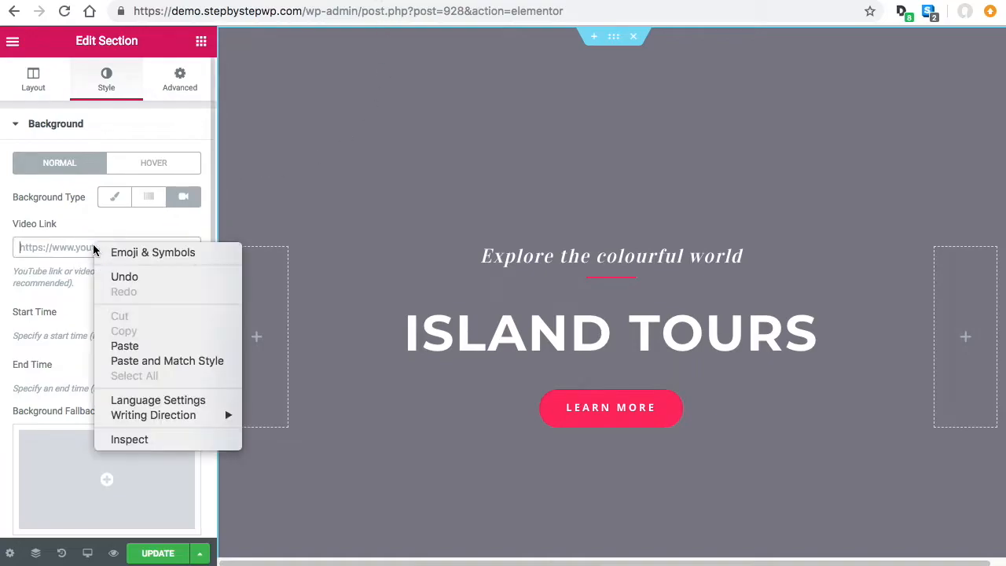
pyautogui.click(126, 346)
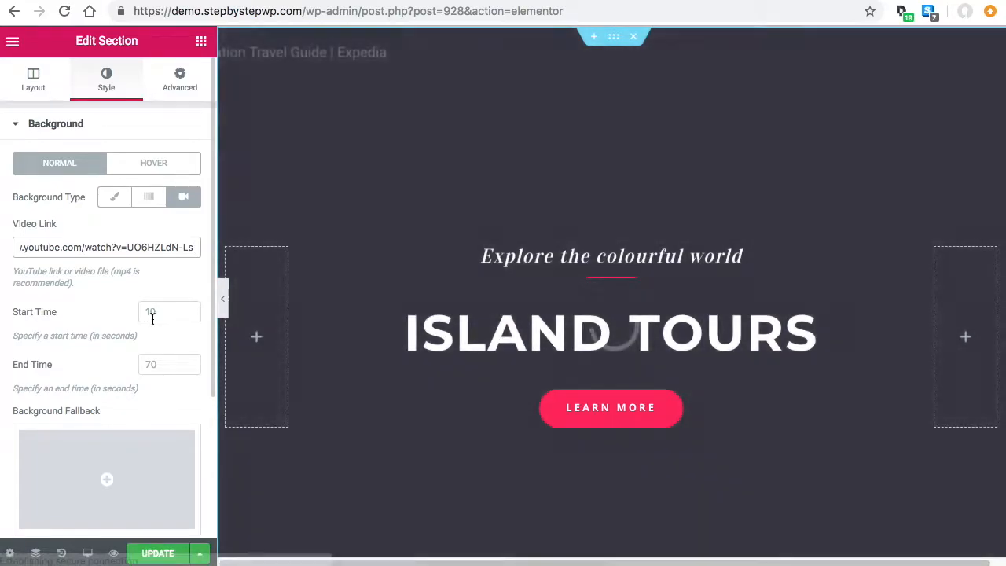
# - Set the background video's start time to 24 seconds and its end time to 43 seconds
pyautogui.click(161, 313)
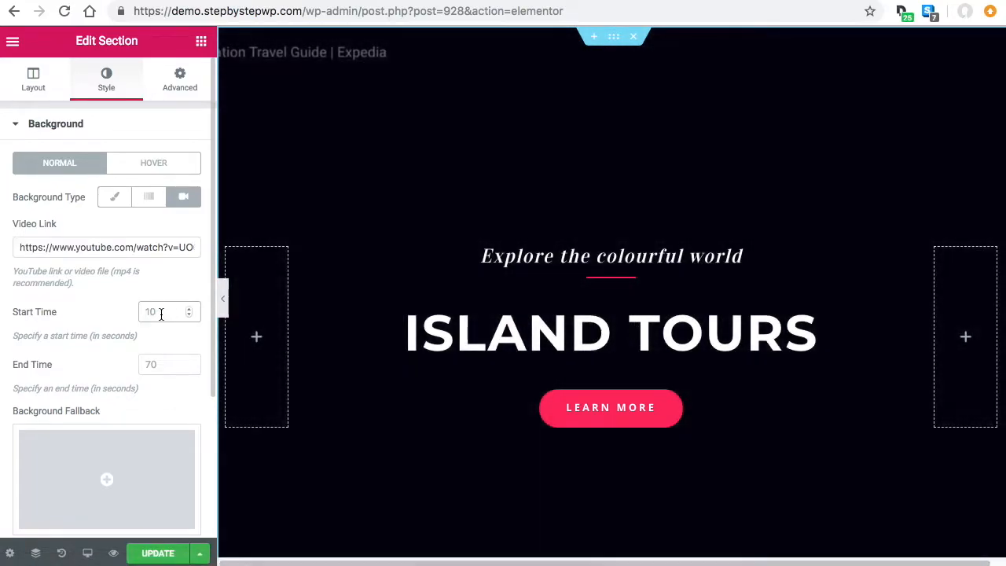
pyautogui.write('24')
pyautogui.click(177, 363)
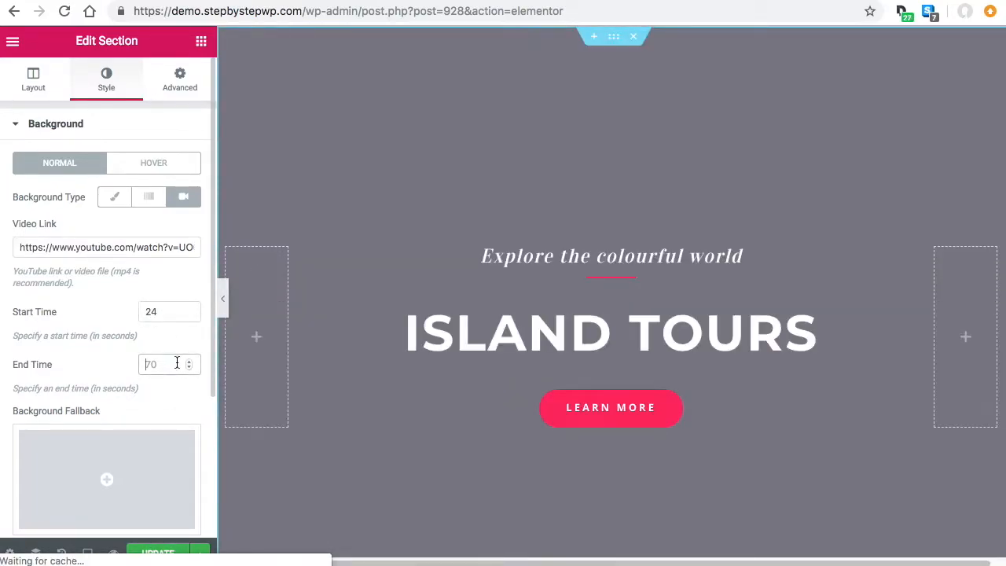
pyautogui.write('43')
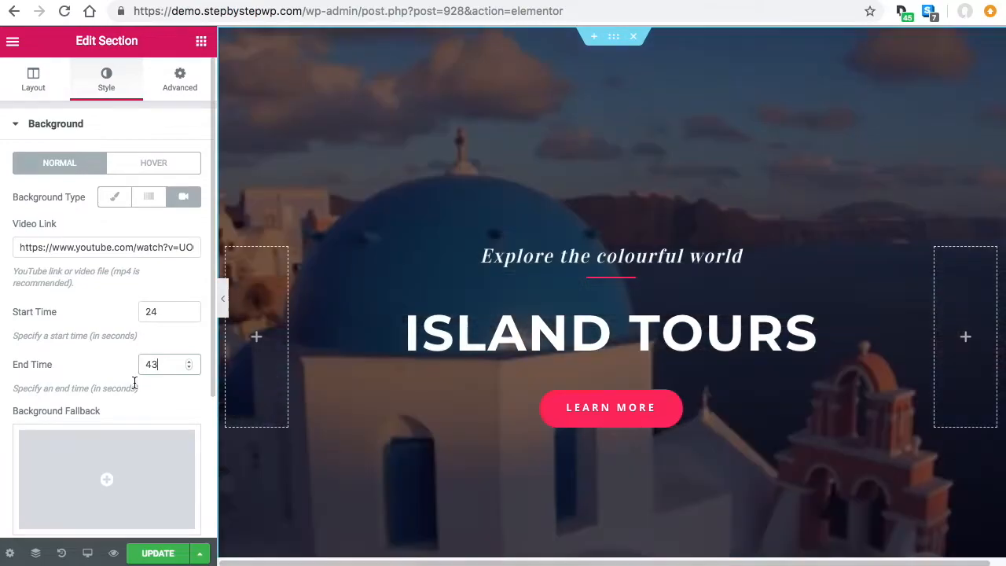
# - Lower the opacity of the hero section's background overlay to 0.37
pyautogui.scroll(-3, 135, 384)
pyautogui.scroll(3, 138, 384)
pyautogui.scroll(-3, 137, 378)
pyautogui.scroll(-3, 126, 393)
pyautogui.click(118, 406)
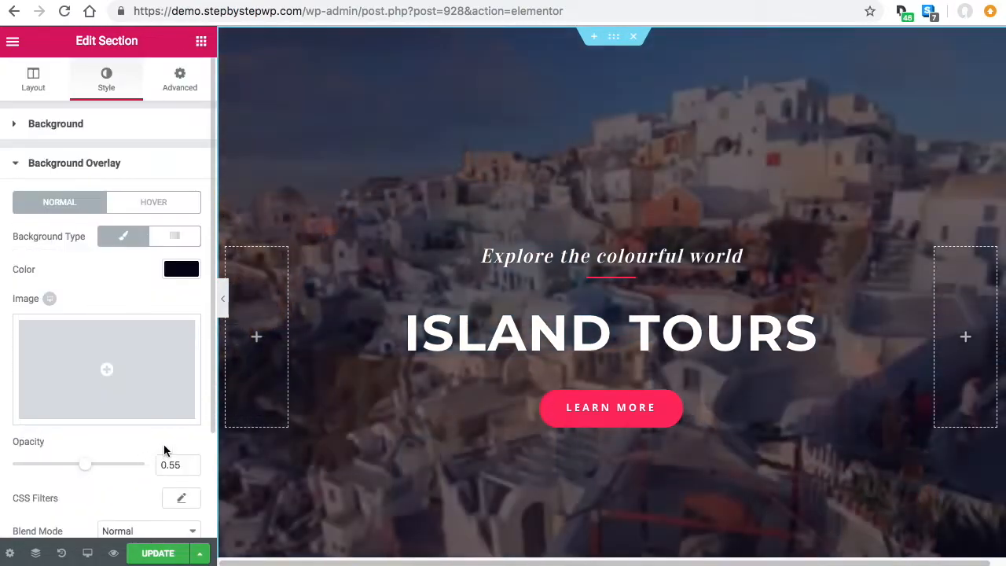
pyautogui.click(190, 465)
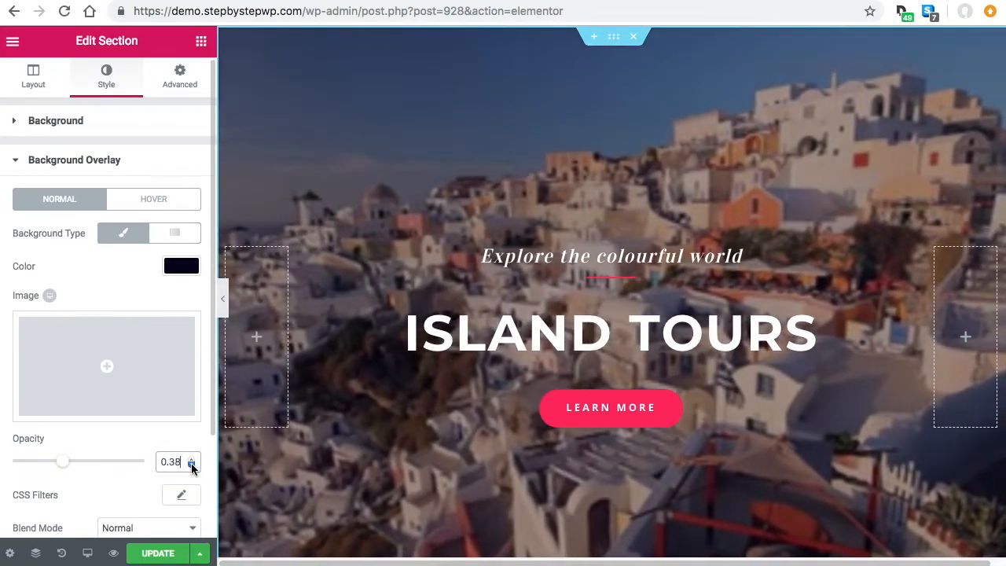
pyautogui.click(191, 466)
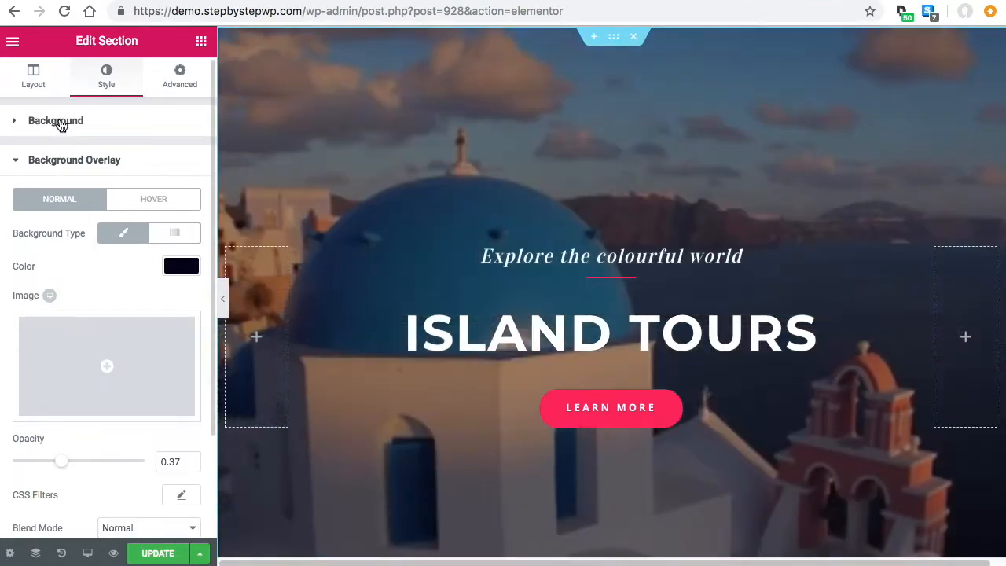
# - Set the village photo from the Media Library as the video's background fallback image and update the page
pyautogui.click(61, 126)
pyautogui.scroll(-3, 173, 362)
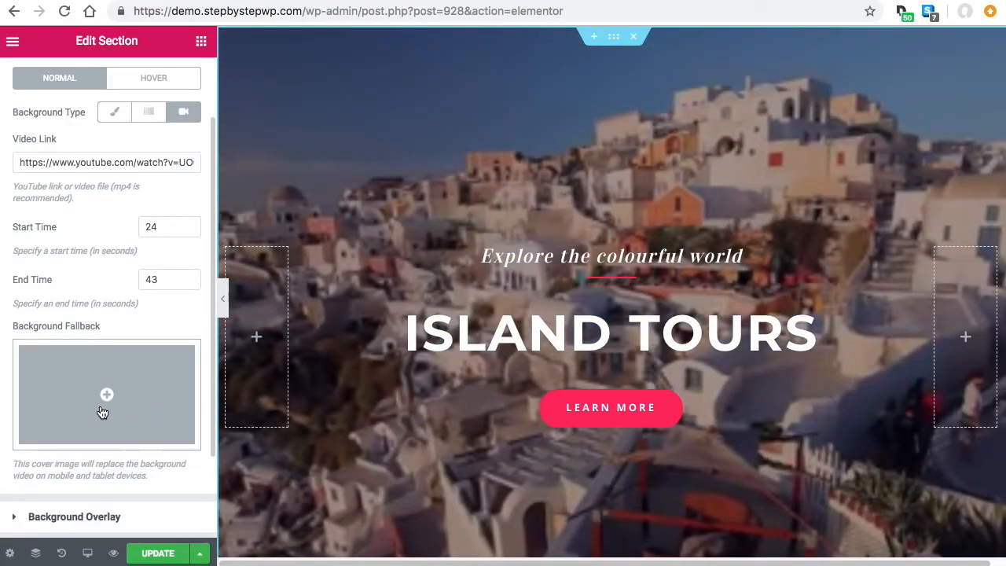
pyautogui.click(106, 396)
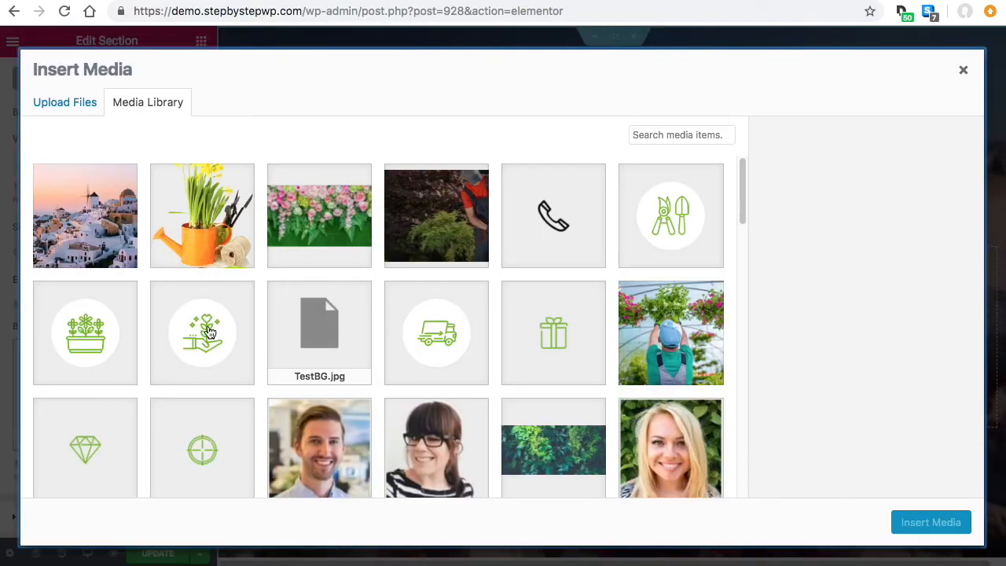
pyautogui.click(85, 220)
pyautogui.click(935, 524)
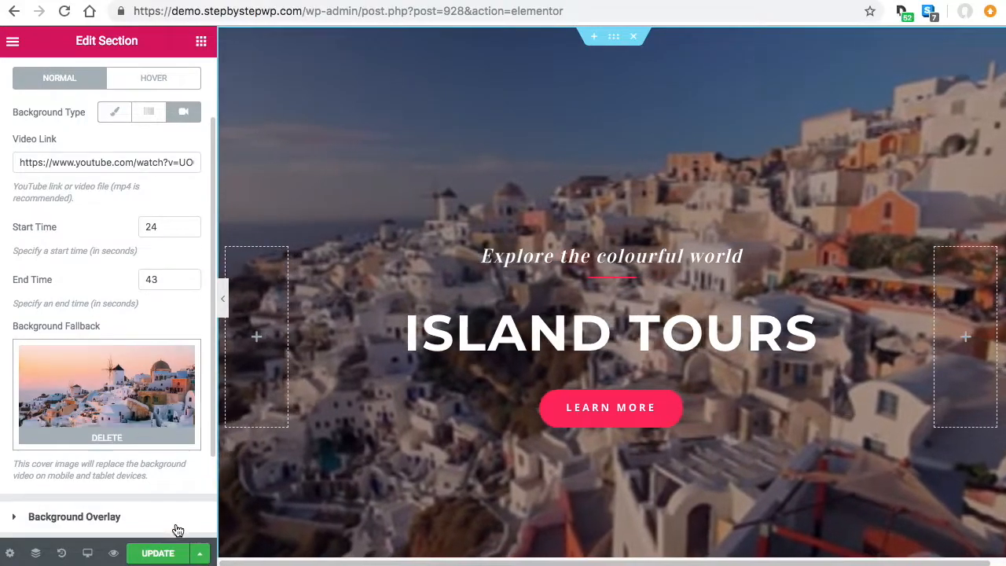
pyautogui.click(172, 551)
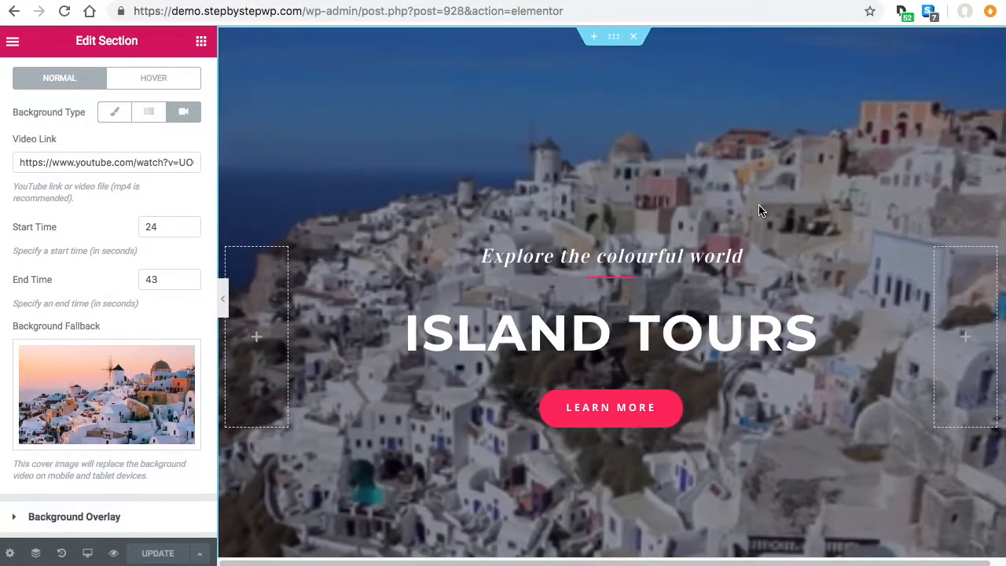
# - Change the background color of the quote section below the hero to light grey #f9f9f9
pyautogui.scroll(-3, 717, 208)
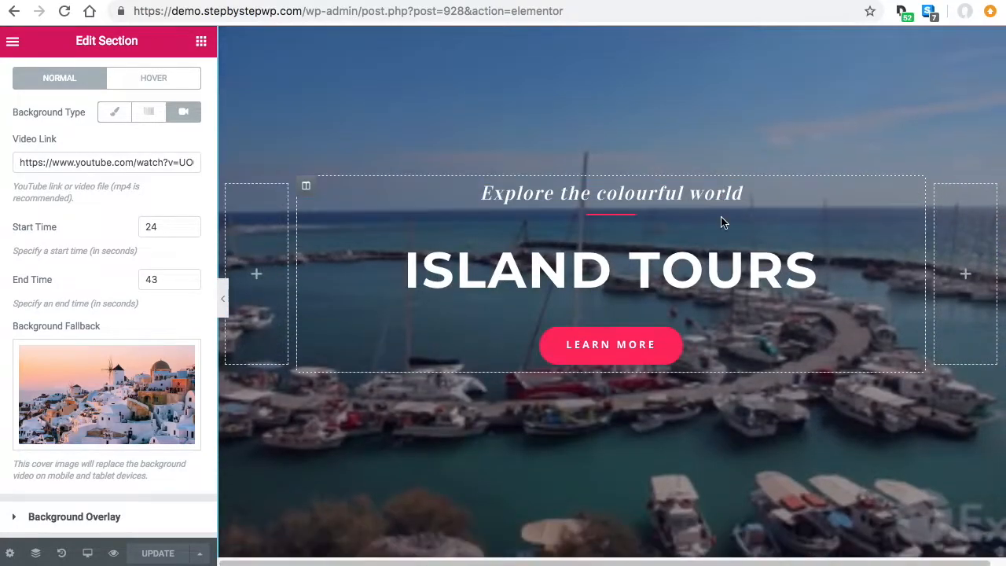
pyautogui.scroll(-3, 723, 223)
pyautogui.scroll(5, 723, 298)
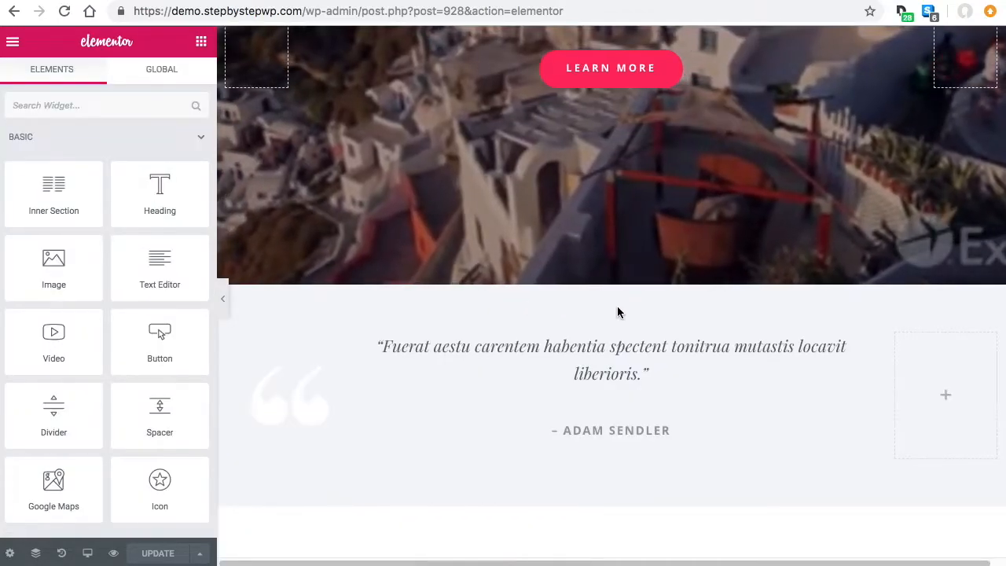
pyautogui.scroll(3, 619, 309)
pyautogui.scroll(-2, 619, 316)
pyautogui.click(746, 454)
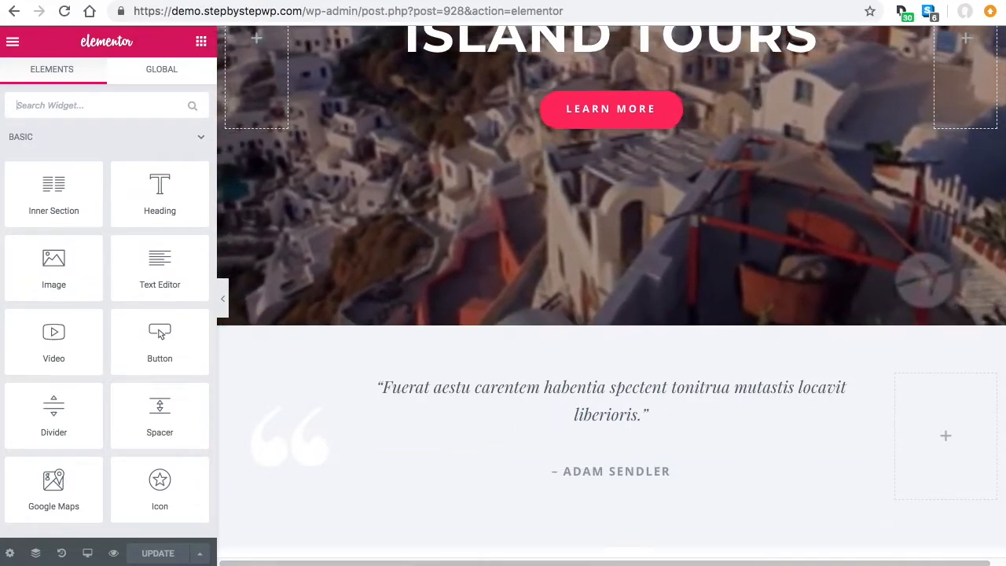
pyautogui.rightClick(612, 320)
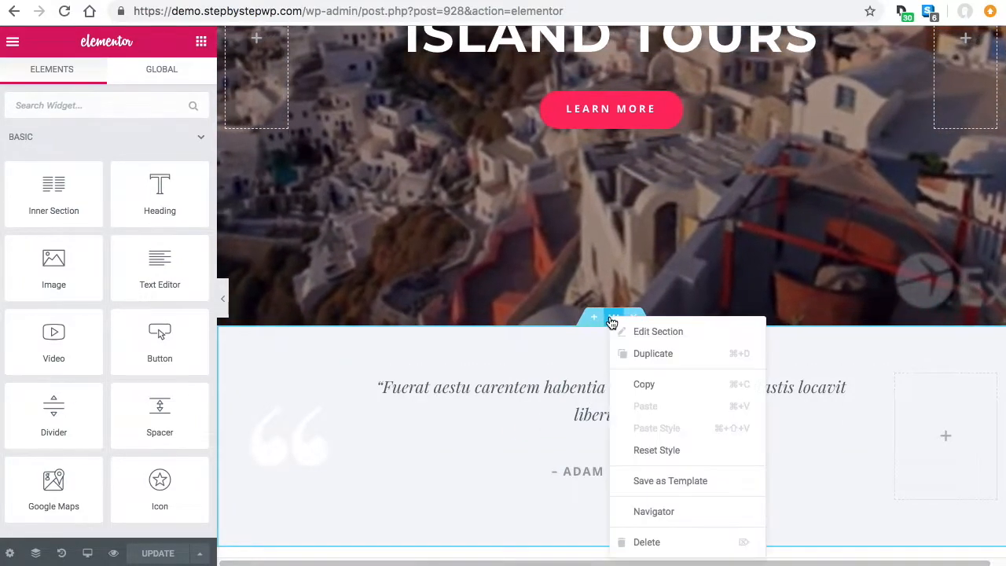
pyautogui.click(644, 331)
pyautogui.click(102, 77)
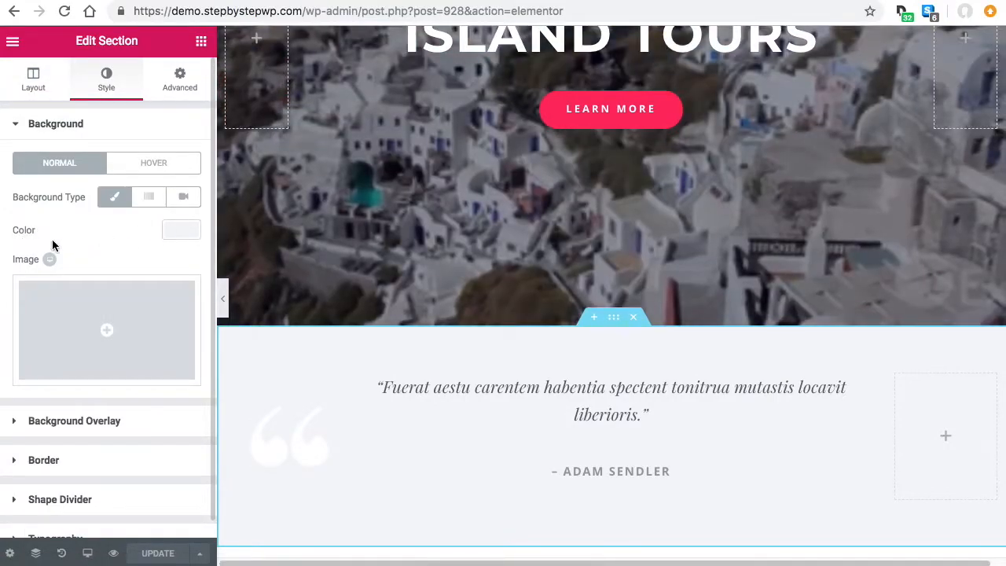
pyautogui.click(180, 230)
pyautogui.moveTo(170, 394); pyautogui.dragTo(173, 425)
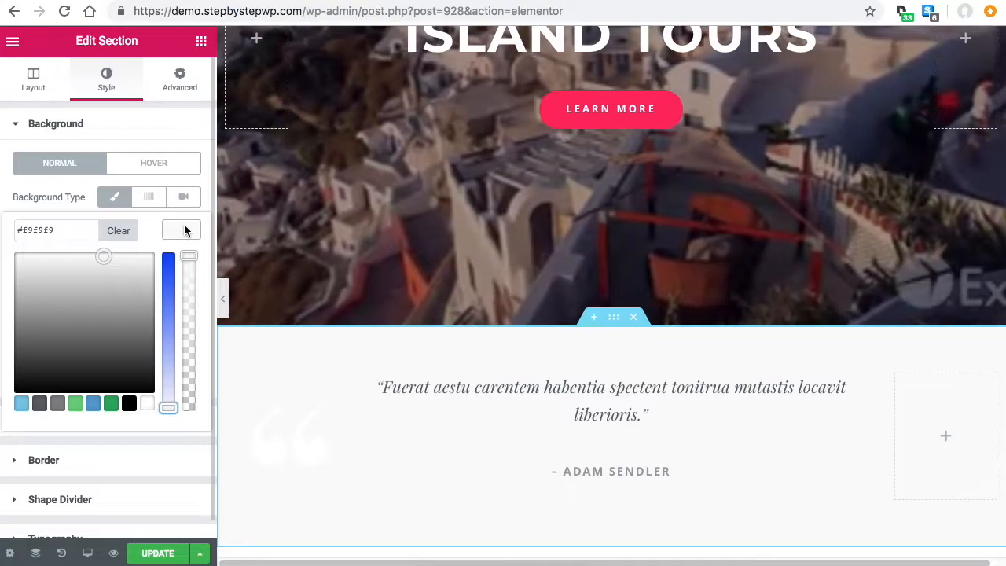
pyautogui.click(186, 227)
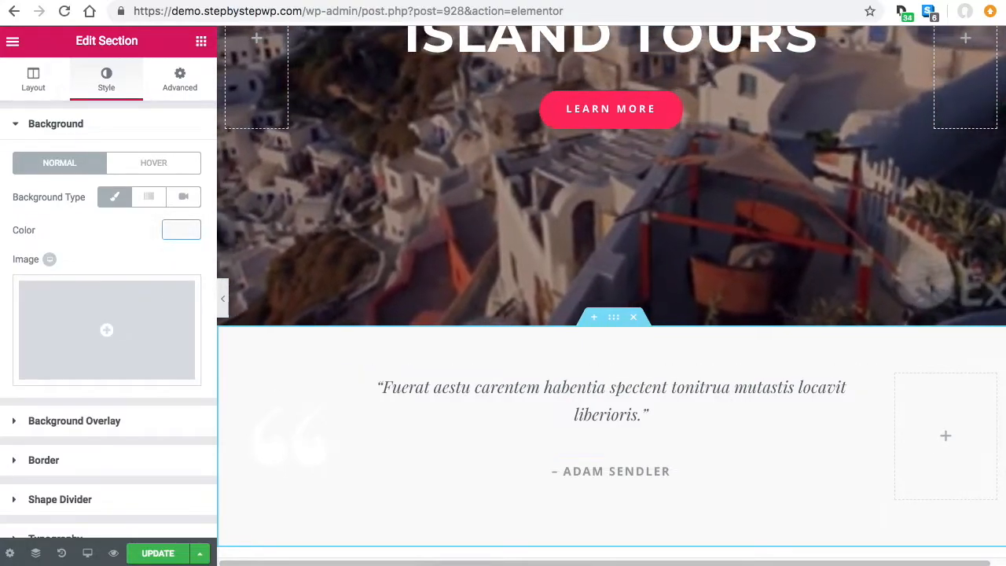
# - Open the page's editing history and select an entry in it
pyautogui.click(62, 554)
pyautogui.click(88, 159)
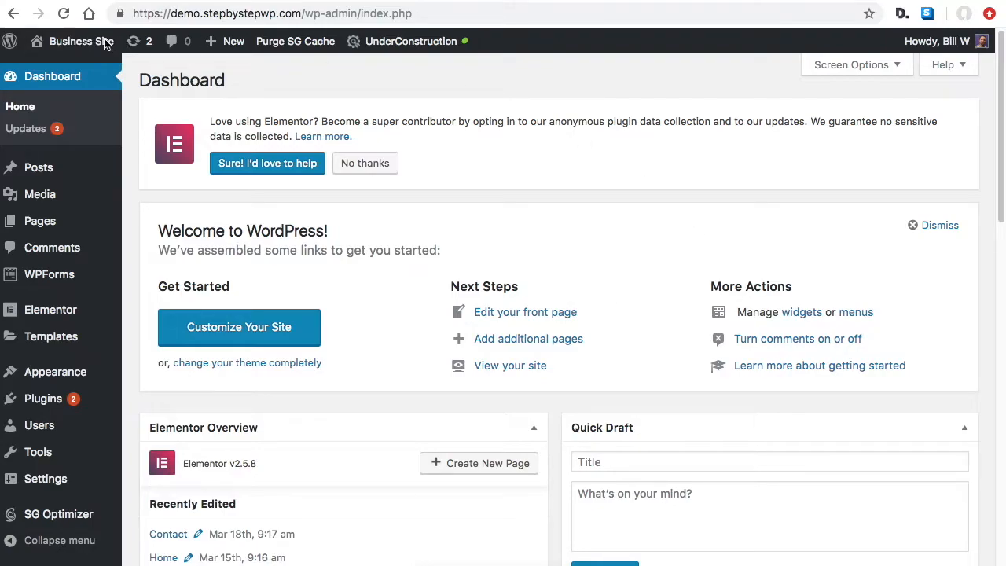
# - Visit the live site from the WordPress dashboard and examine the Contact page's Let's Talk and Contact Info sections
pyautogui.moveTo(82, 44)
pyautogui.click(64, 70)
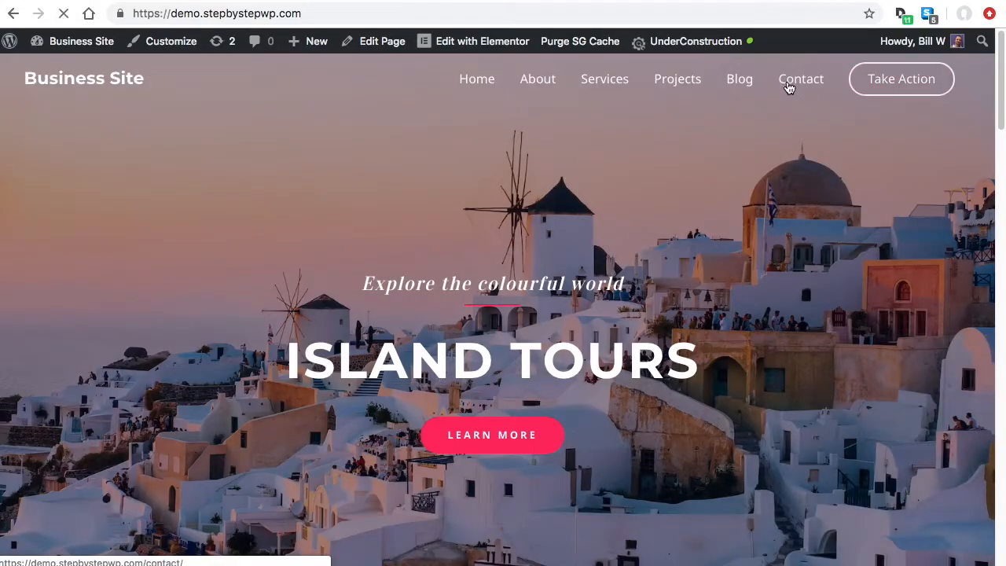
pyautogui.click(786, 89)
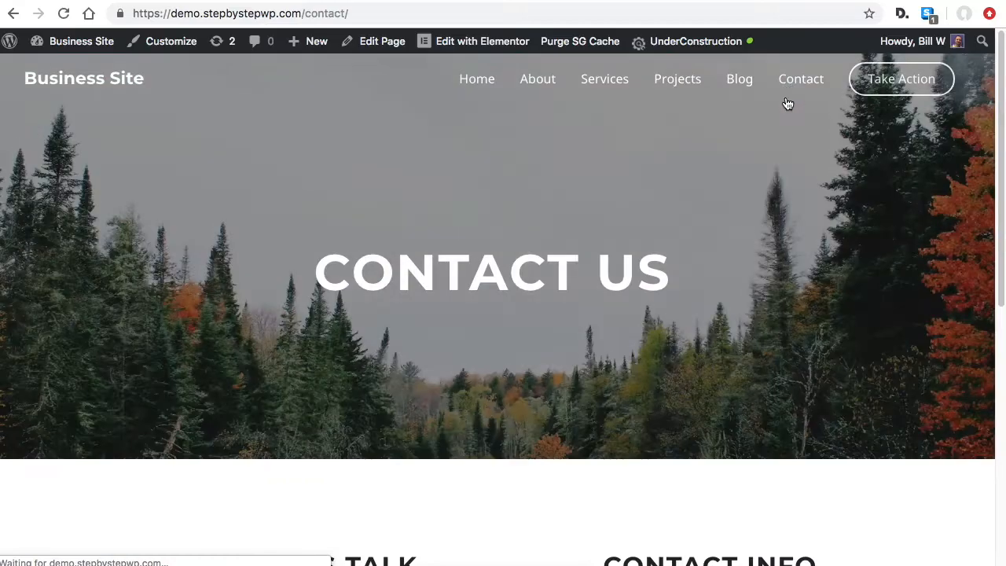
pyautogui.scroll(-5, 652, 382)
pyautogui.scroll(-3, 230, 359)
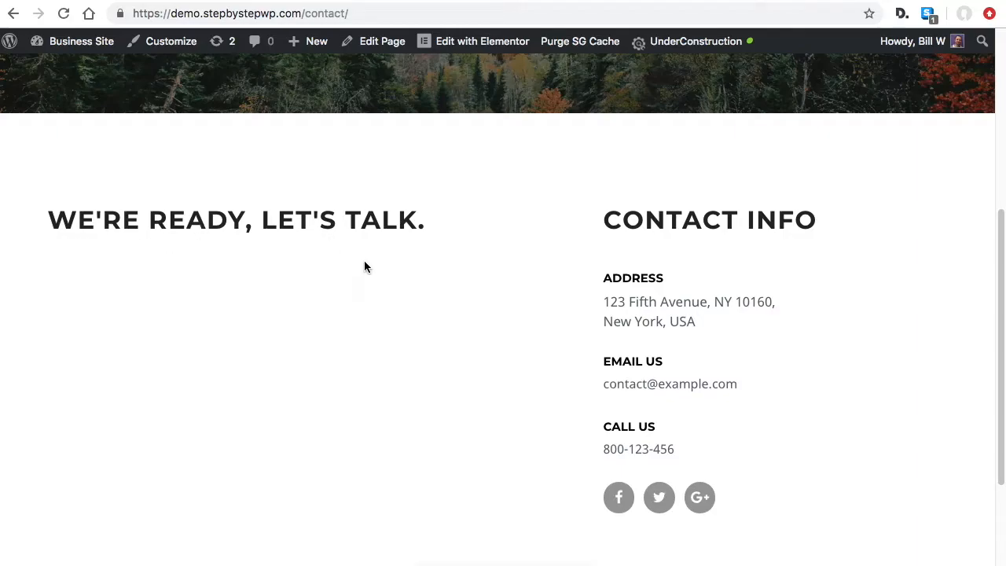
pyautogui.scroll(5, 415, 323)
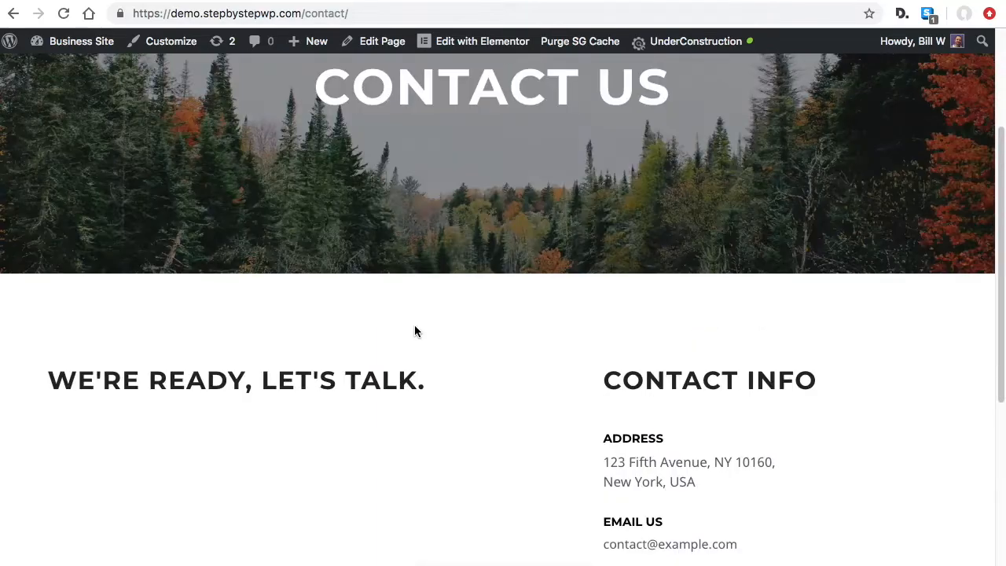
pyautogui.scroll(-5, 440, 350)
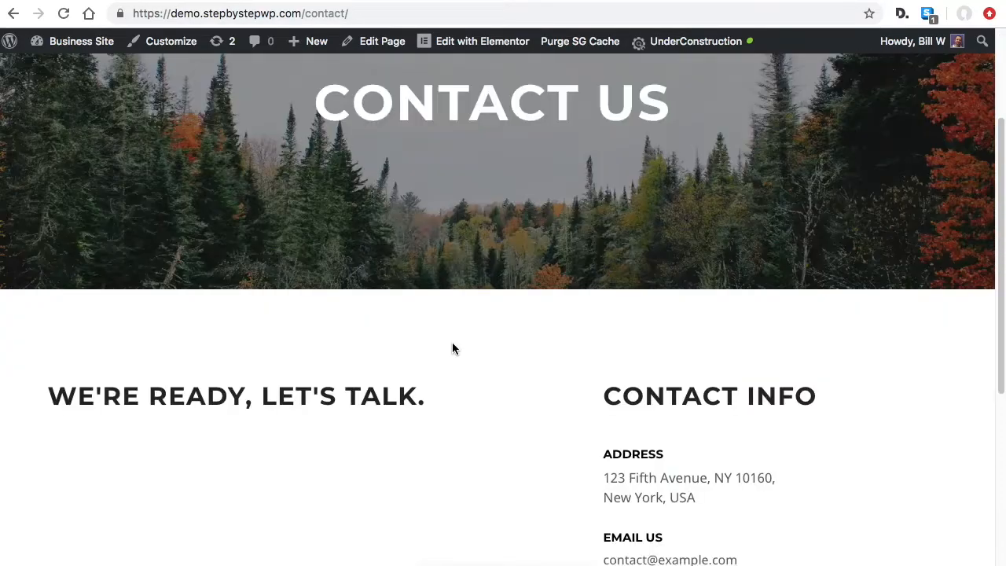
pyautogui.scroll(5, 533, 354)
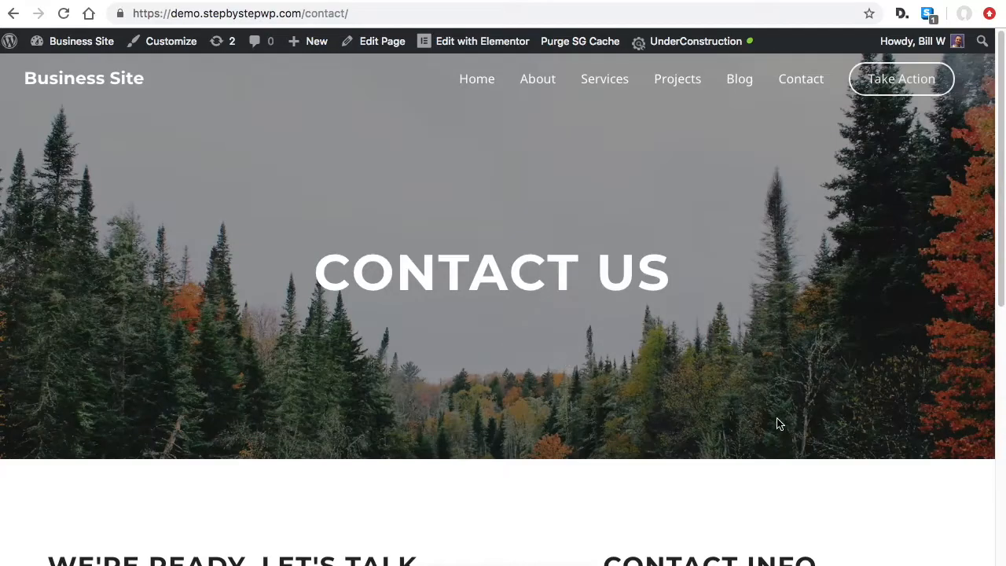
# - Return to the WordPress dashboard and create a new WPForms form from the Simple Contact Form template
pyautogui.moveTo(79, 47)
pyautogui.click(61, 71)
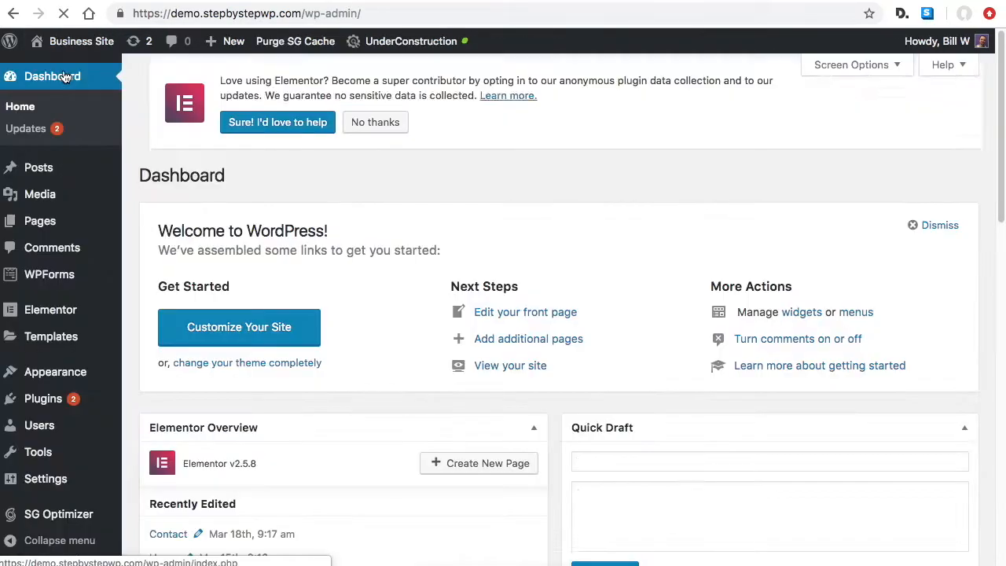
pyautogui.click(59, 281)
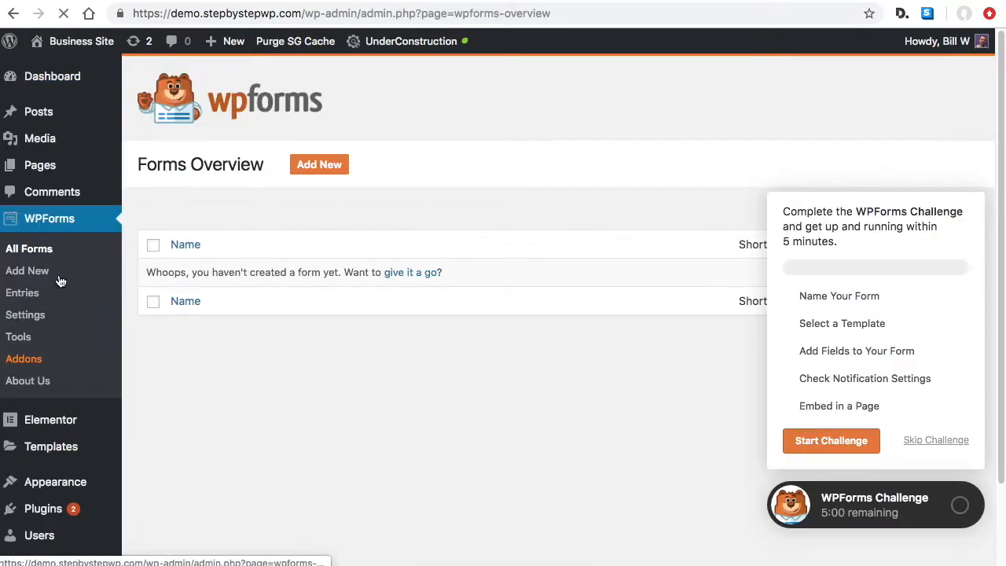
pyautogui.click(333, 166)
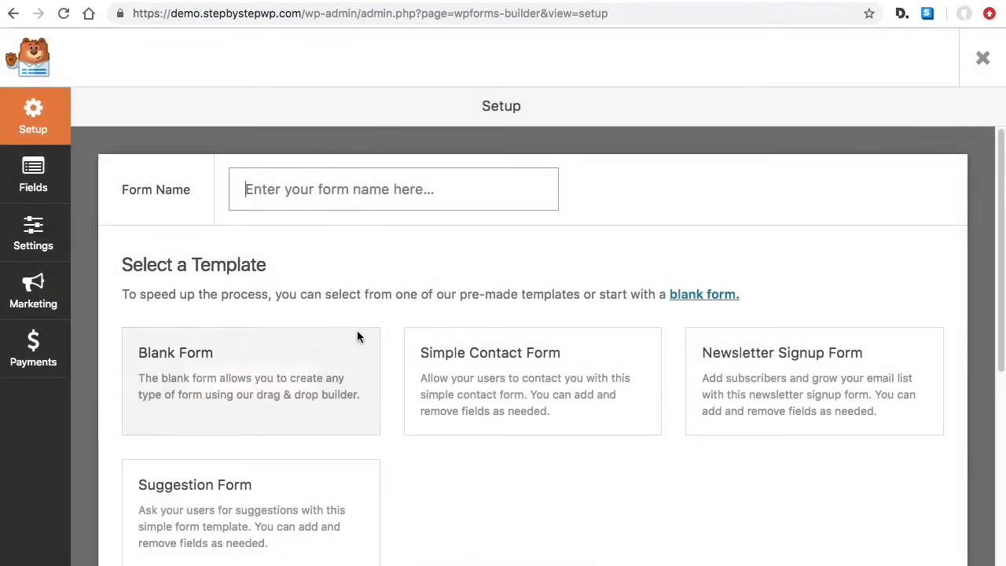
pyautogui.moveTo(500, 351)
pyautogui.click(550, 384)
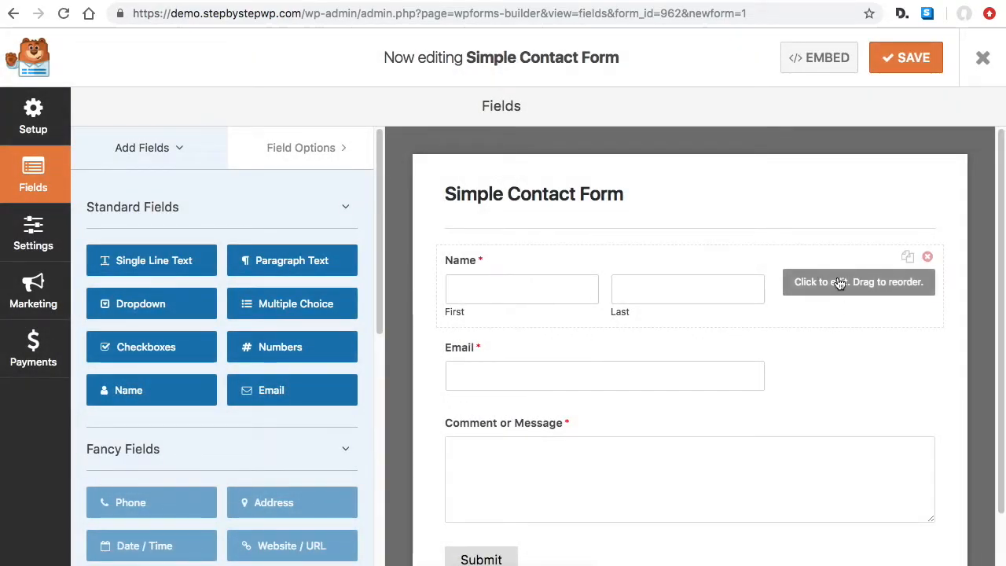
pyautogui.scroll(-2, 841, 236)
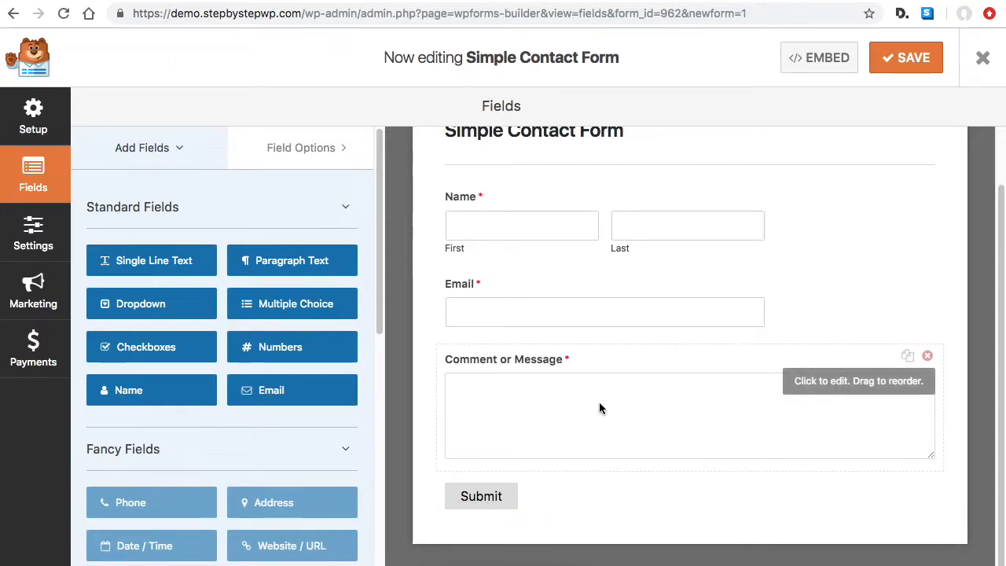
# - Rename the form as "first contact" in its general settings
pyautogui.click(30, 228)
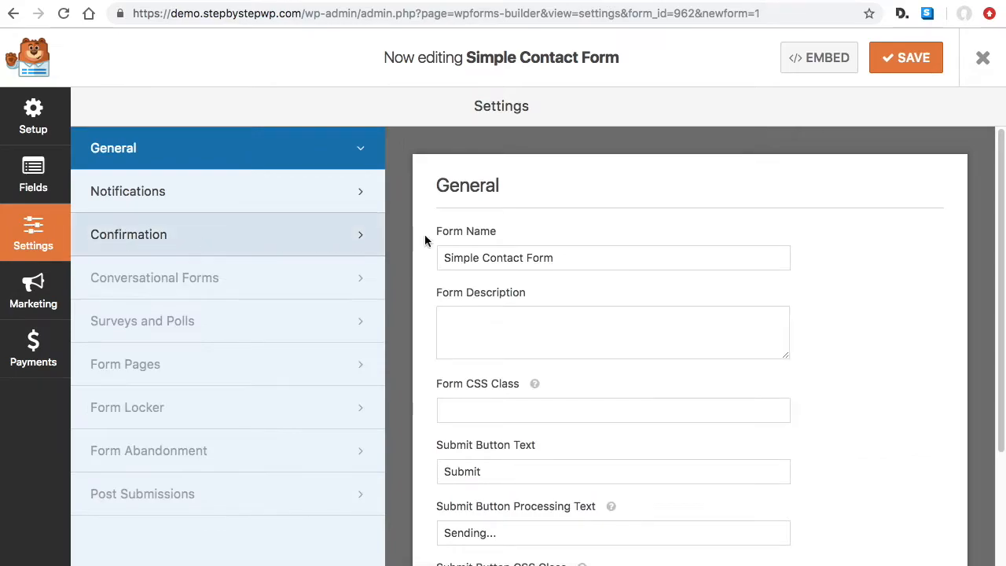
pyautogui.moveTo(565, 257); pyautogui.dragTo(402, 244)
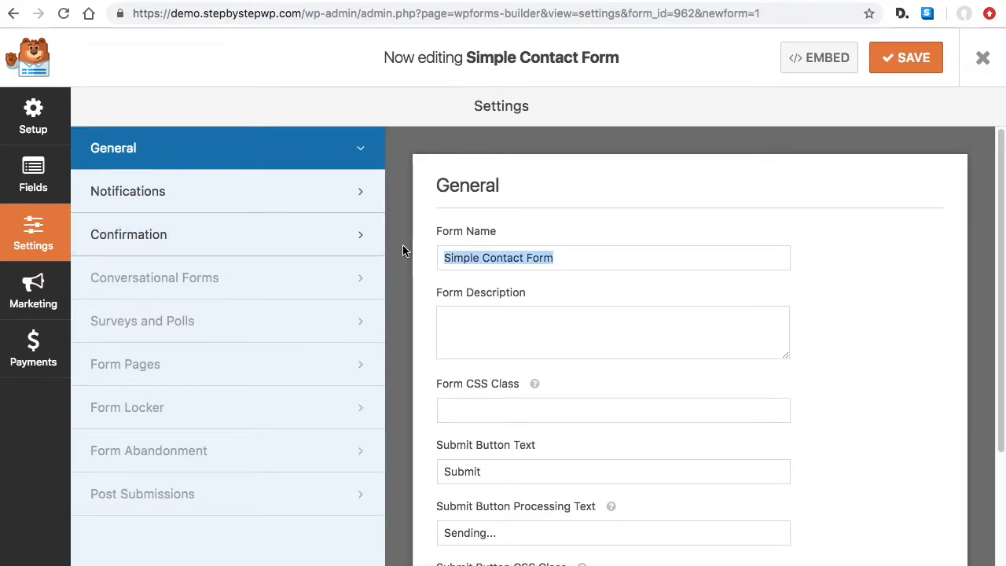
pyautogui.write('co')
pyautogui.press('BackSpace')
pyautogui.press('BackSpace')
pyautogui.press('BackSpace')
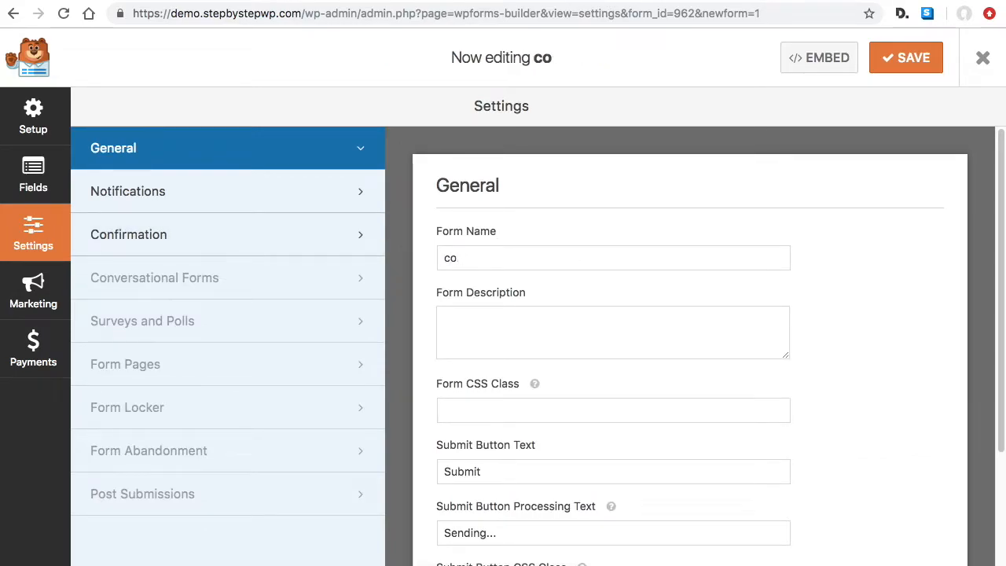
pyautogui.write('first contact')
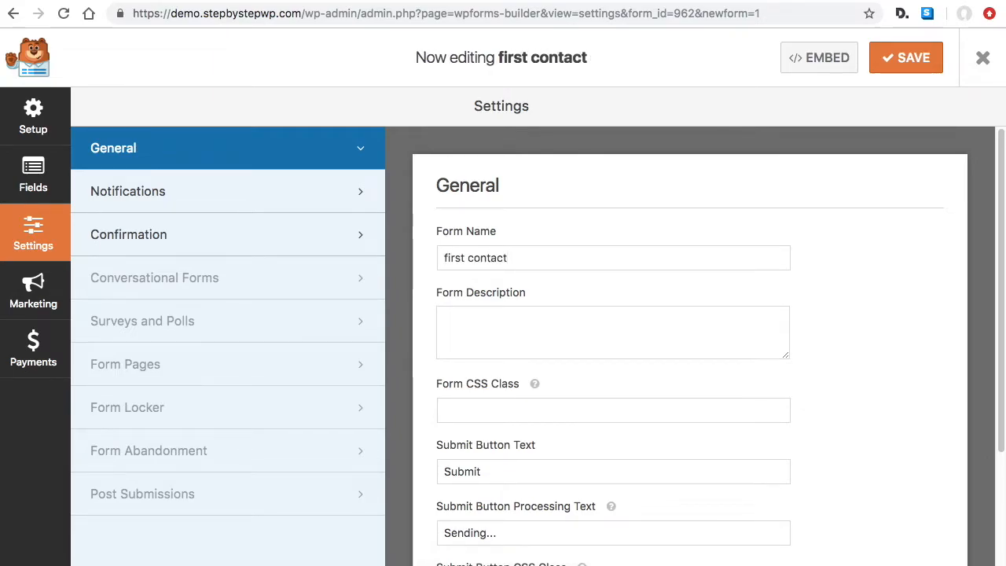
pyautogui.scroll(-4, 590, 375)
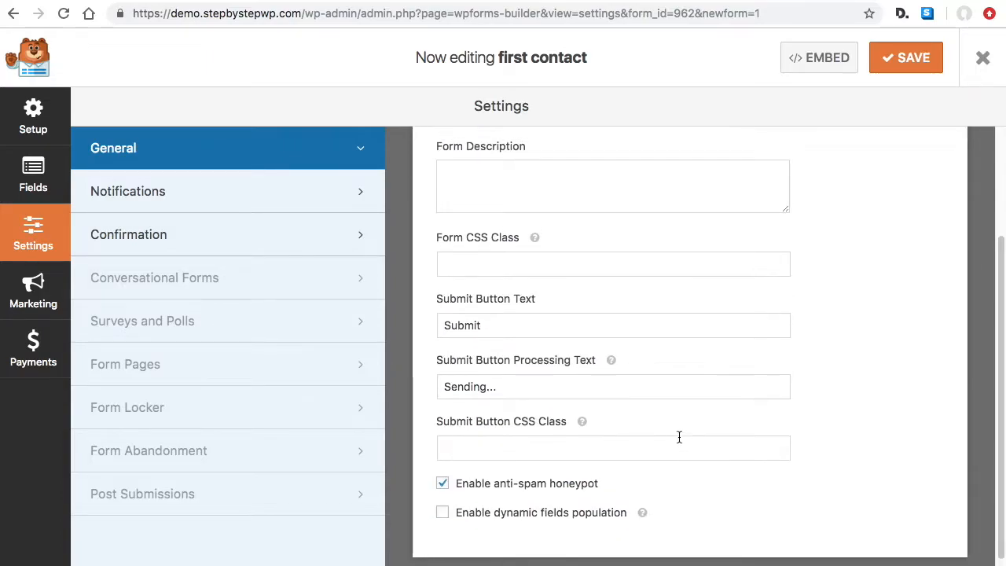
pyautogui.scroll(1, 692, 456)
pyautogui.scroll(3, 692, 493)
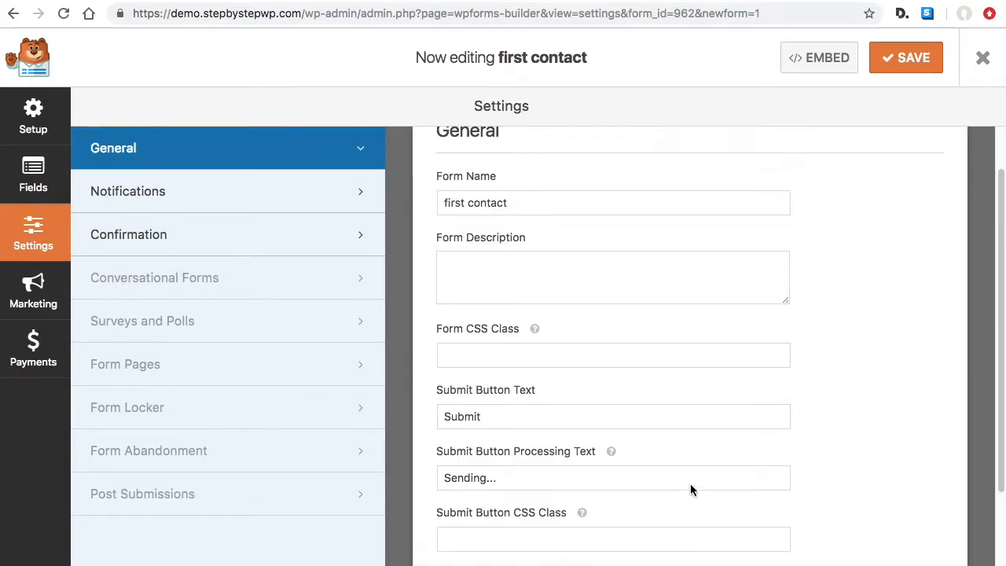
# - Set the default notification's email subject to "website contact", and save and close the form
pyautogui.click(160, 187)
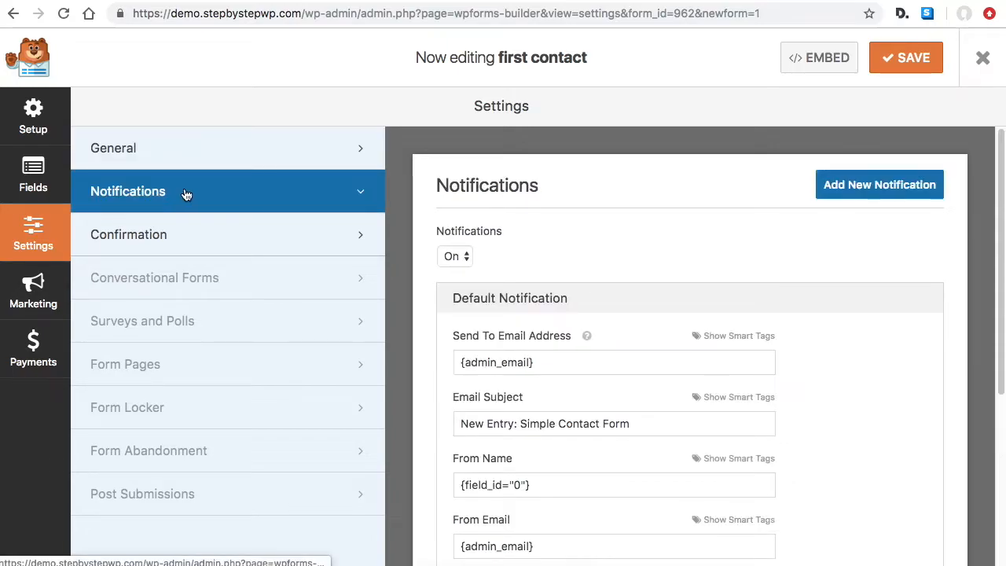
pyautogui.scroll(-2, 865, 395)
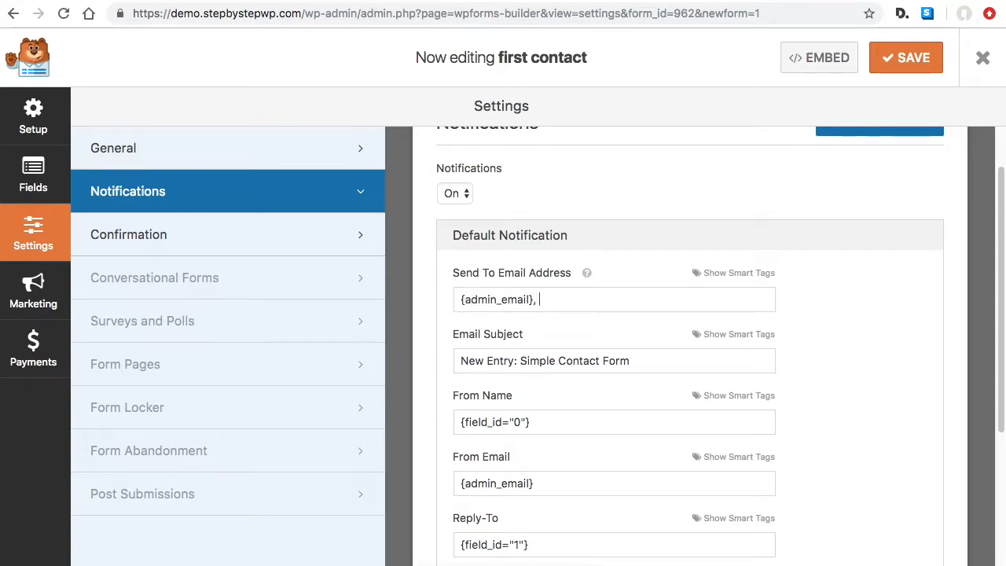
pyautogui.click(602, 303)
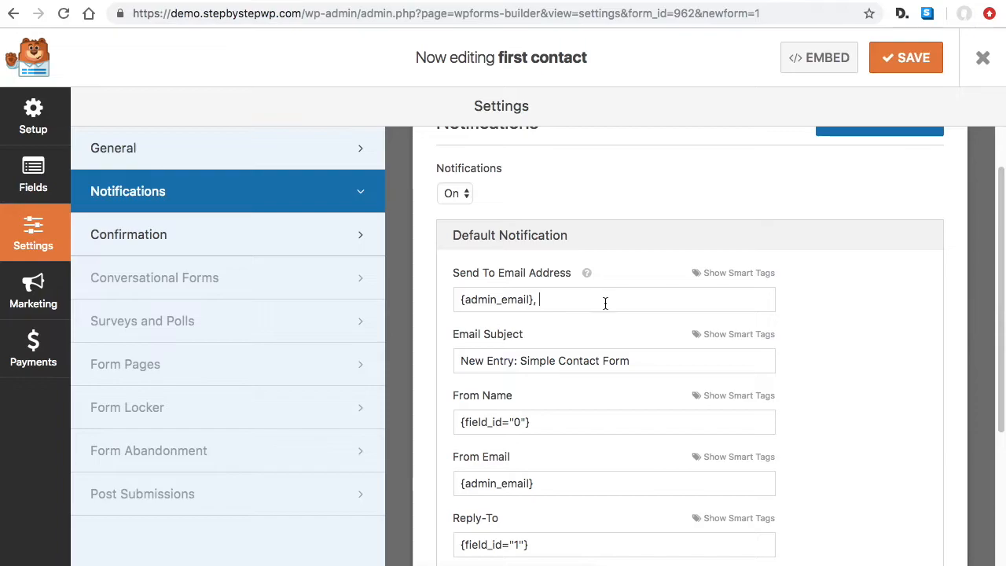
pyautogui.press('BackSpace')
pyautogui.moveTo(647, 364); pyautogui.dragTo(453, 362)
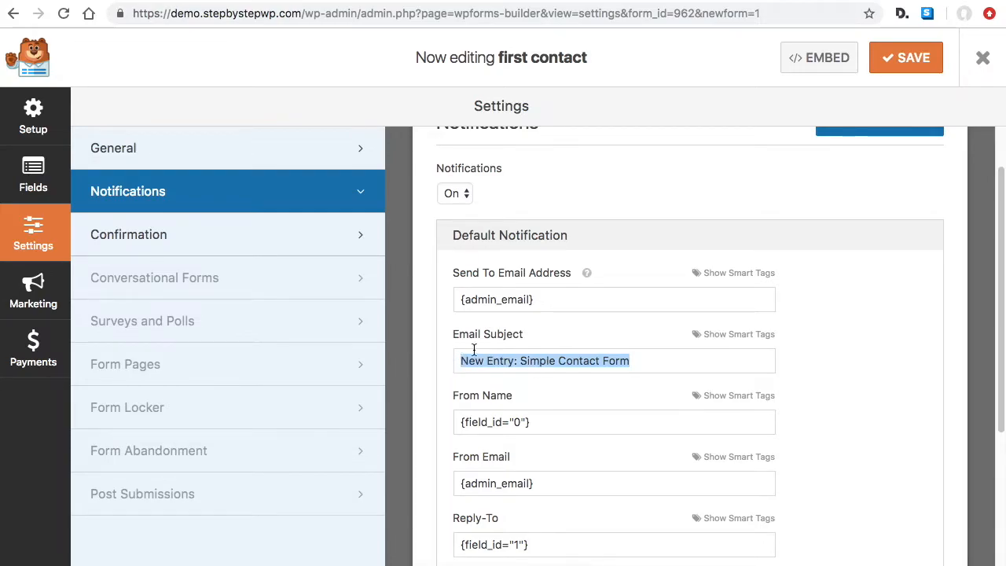
pyautogui.write('website contact')
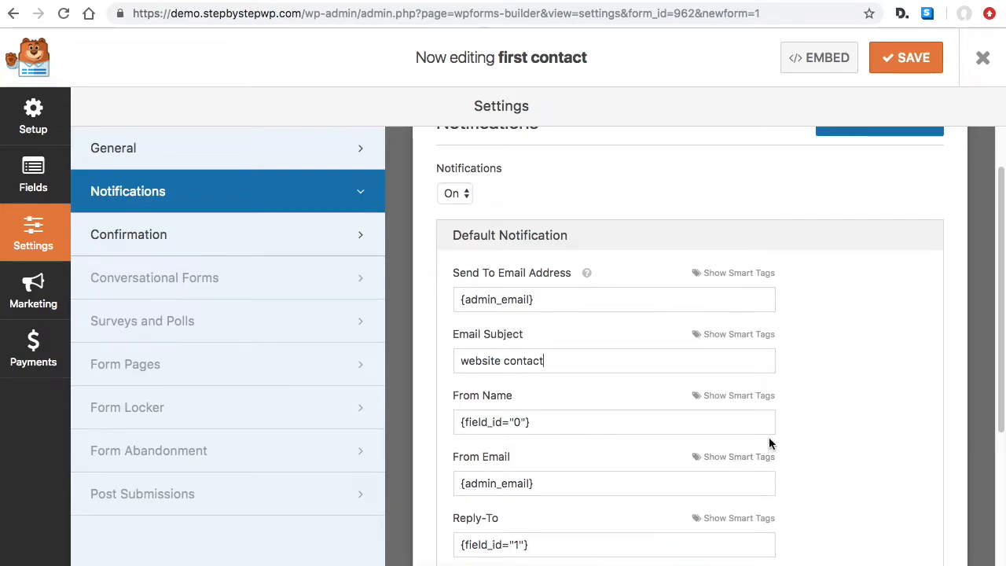
pyautogui.scroll(-2, 705, 298)
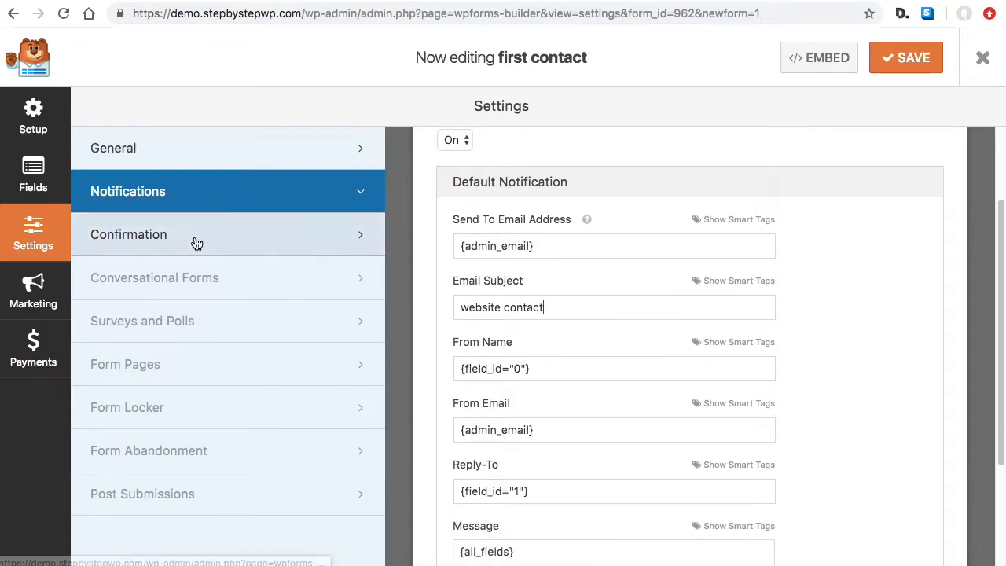
pyautogui.scroll(-5, 768, 338)
pyautogui.scroll(8, 726, 400)
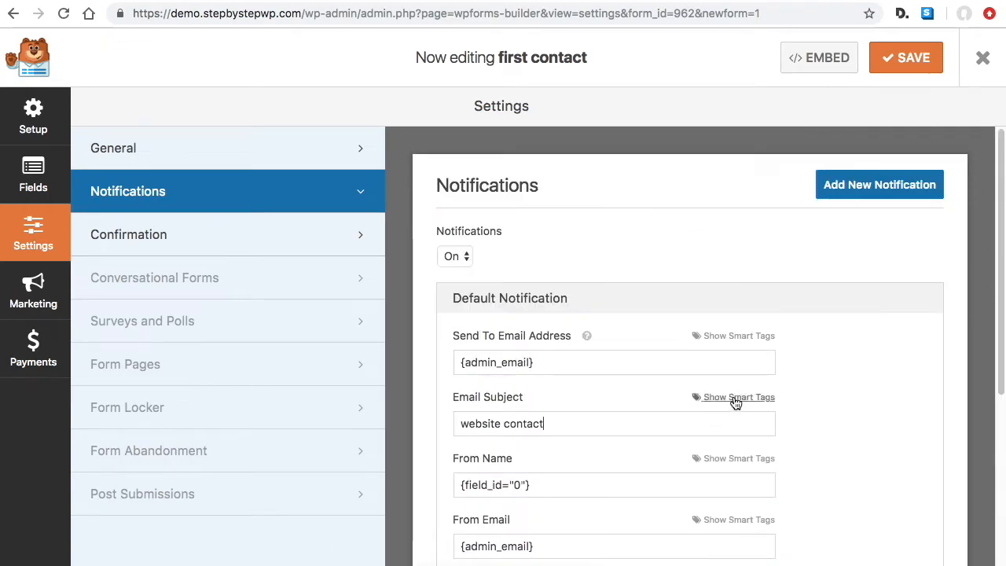
pyautogui.click(912, 63)
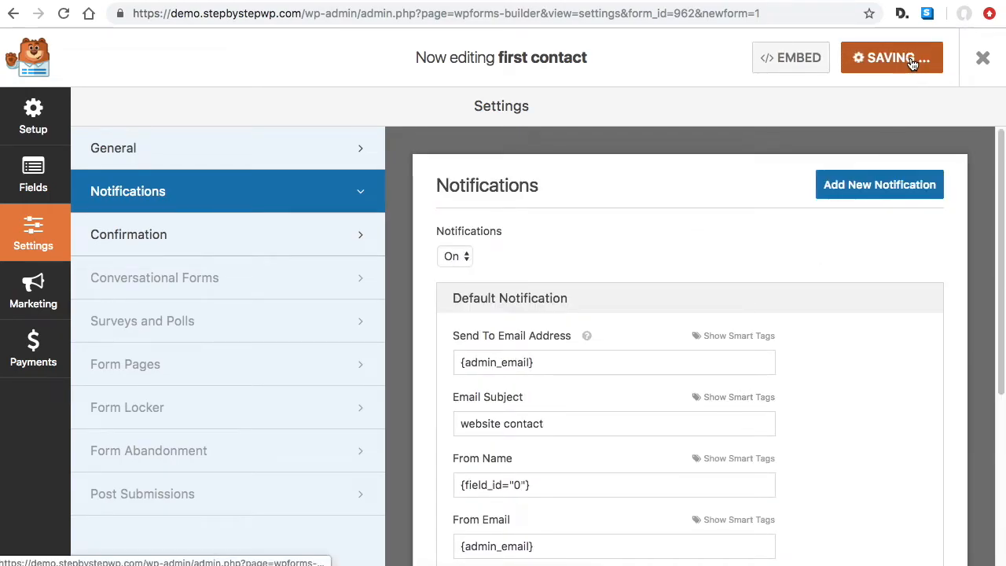
pyautogui.click(983, 58)
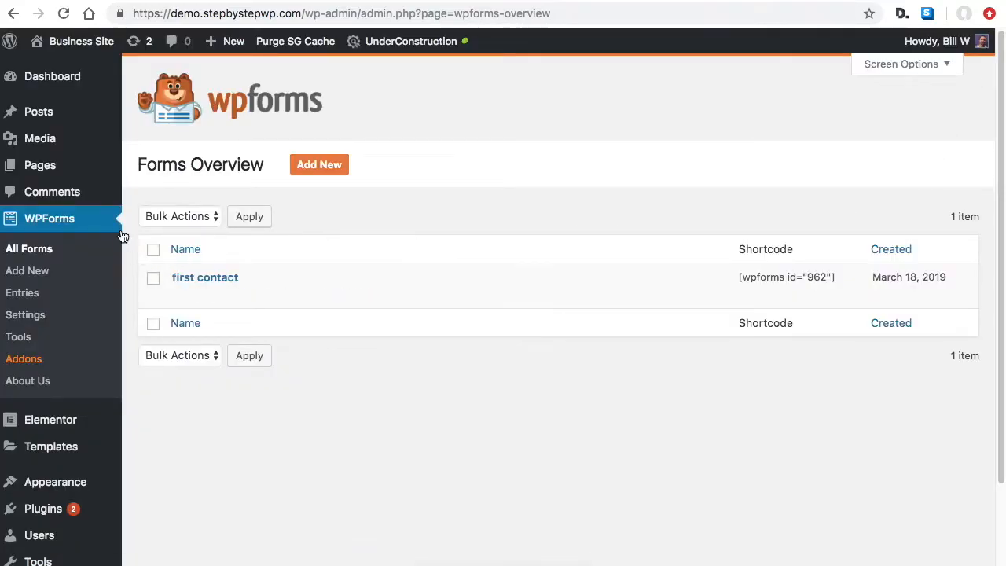
# - Copy the shortcode of the "first contact" form from the forms overview
pyautogui.moveTo(199, 283)
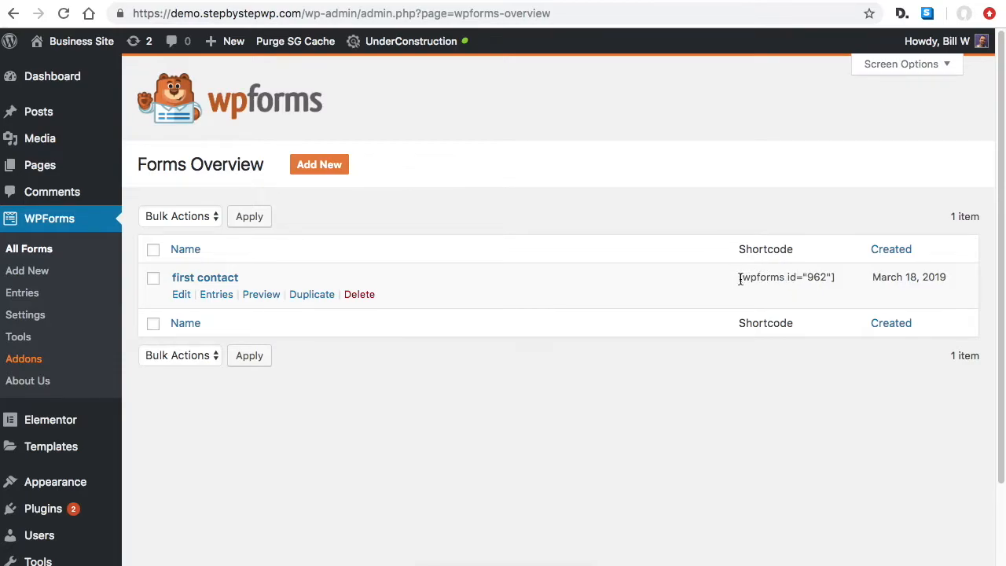
pyautogui.moveTo(739, 279); pyautogui.dragTo(839, 283)
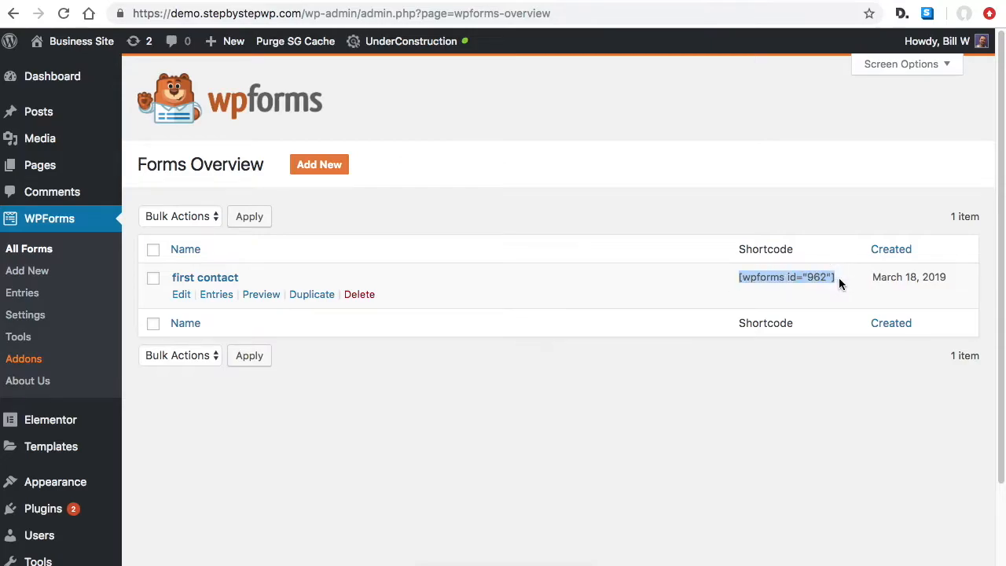
pyautogui.rightClick(794, 273)
pyautogui.click(829, 310)
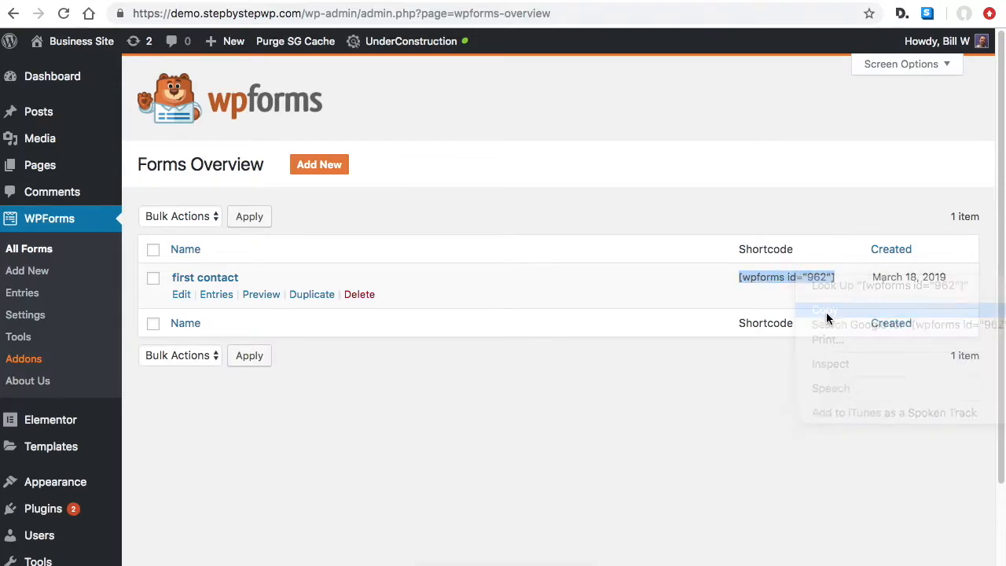
# - Open the Contact page in Elementor and delete the empty shortcode widget below the "We're ready, Let's talk." heading
pyautogui.moveTo(50, 166)
pyautogui.click(152, 173)
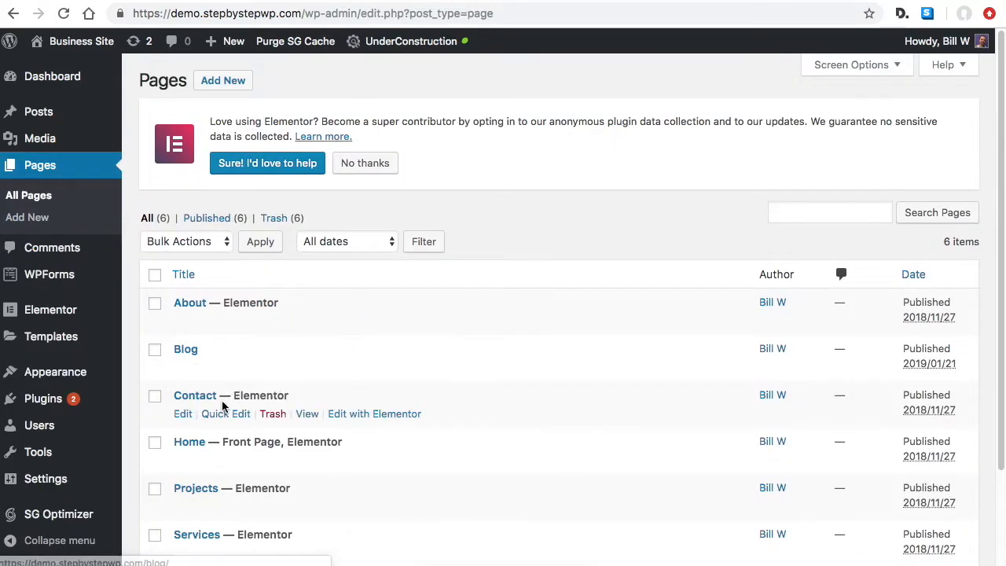
pyautogui.click(397, 416)
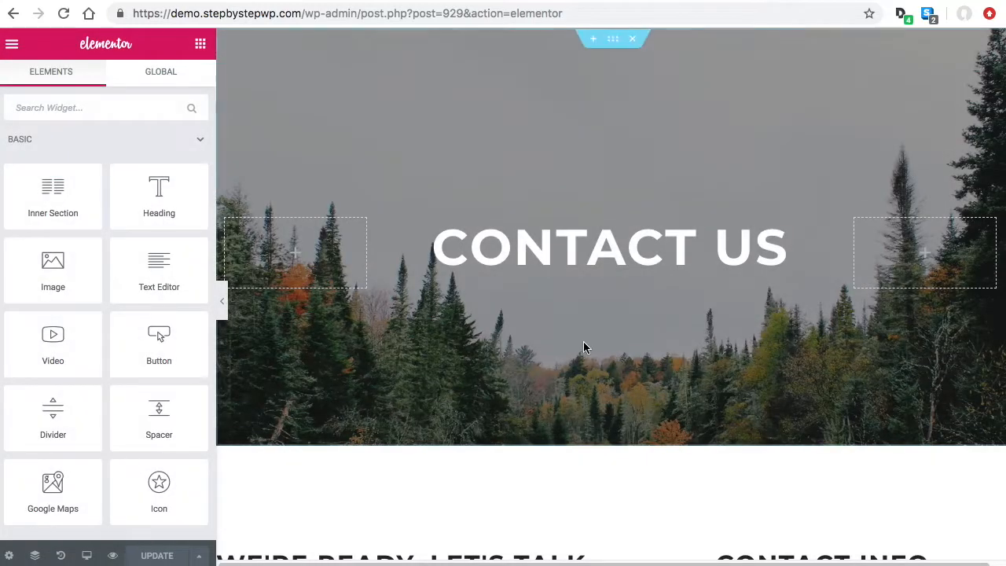
pyautogui.scroll(-5, 679, 243)
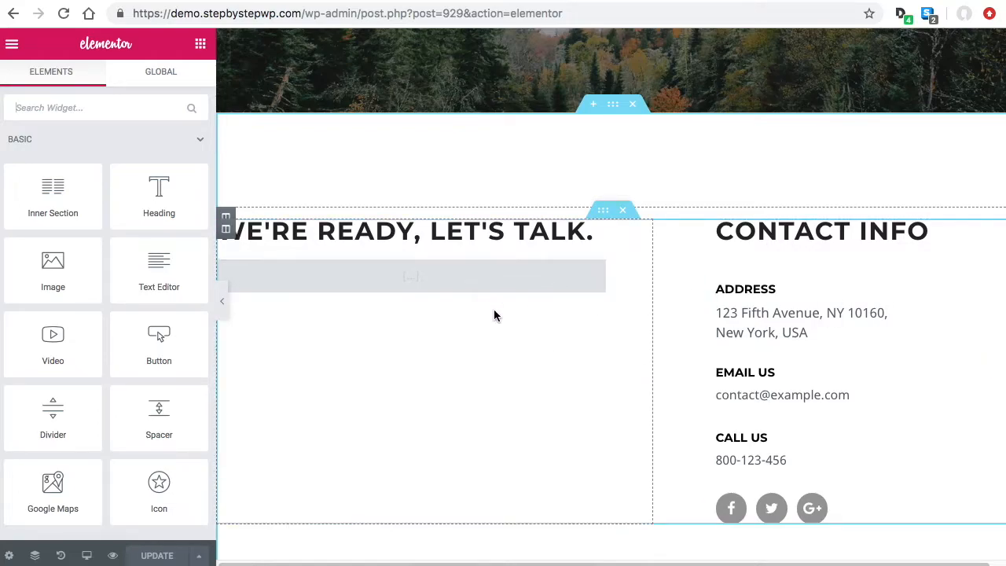
pyautogui.rightClick(597, 271)
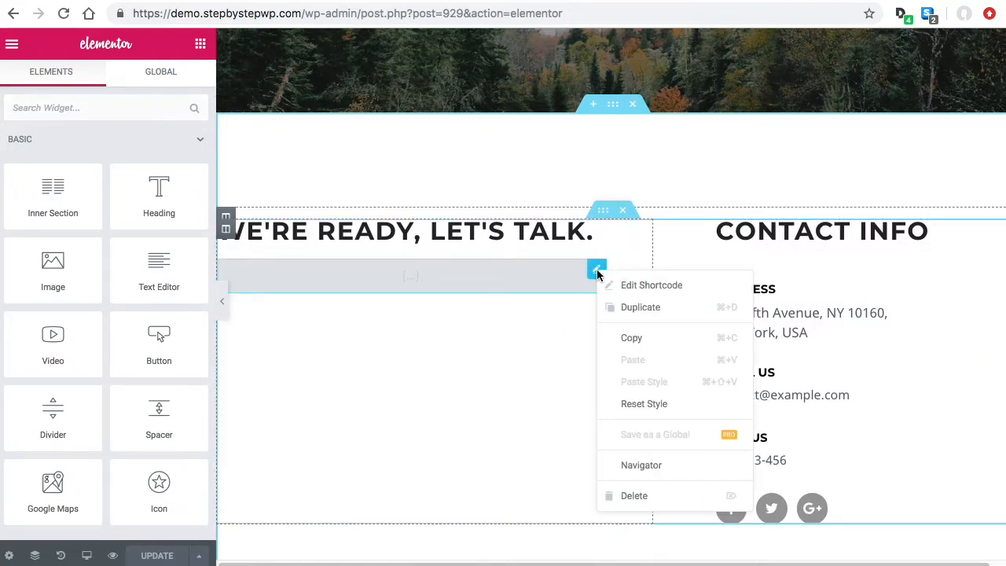
pyautogui.click(655, 502)
# - Add a Shortcode widget to the "We're ready, Let's talk." column and place the heading above it
pyautogui.scroll(-5, 182, 161)
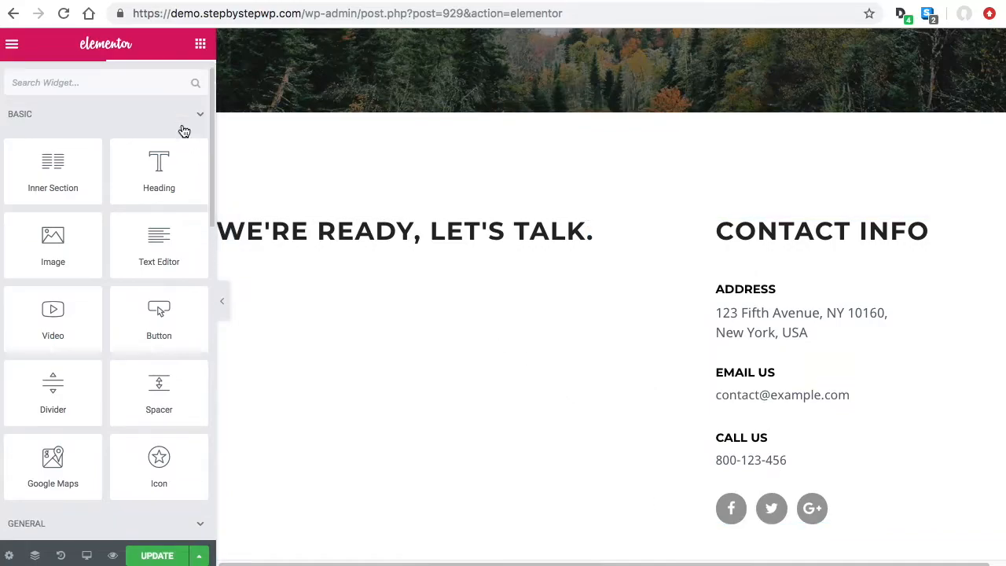
pyautogui.scroll(5, 180, 506)
pyautogui.scroll(-8, 181, 255)
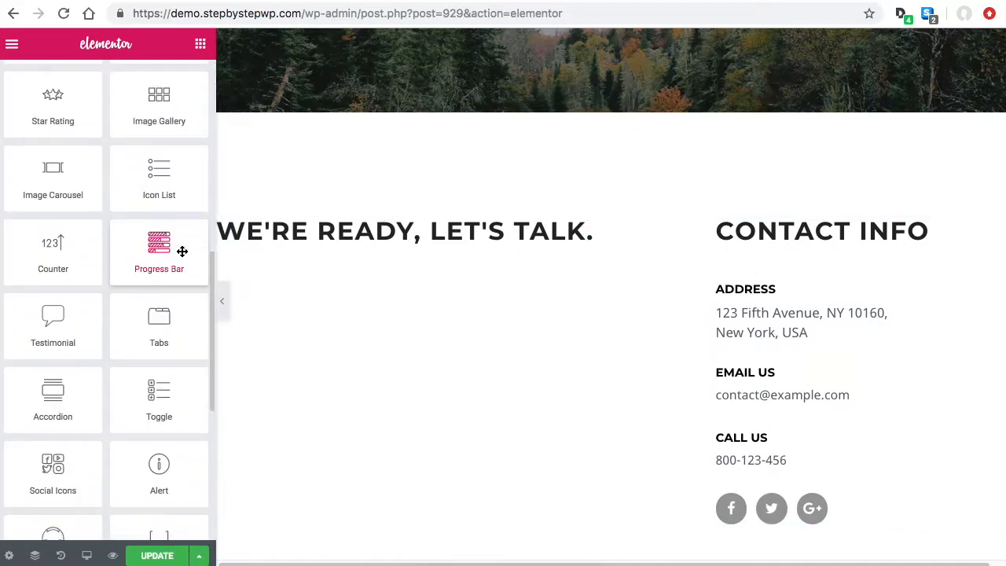
pyautogui.moveTo(162, 369); pyautogui.dragTo(429, 271)
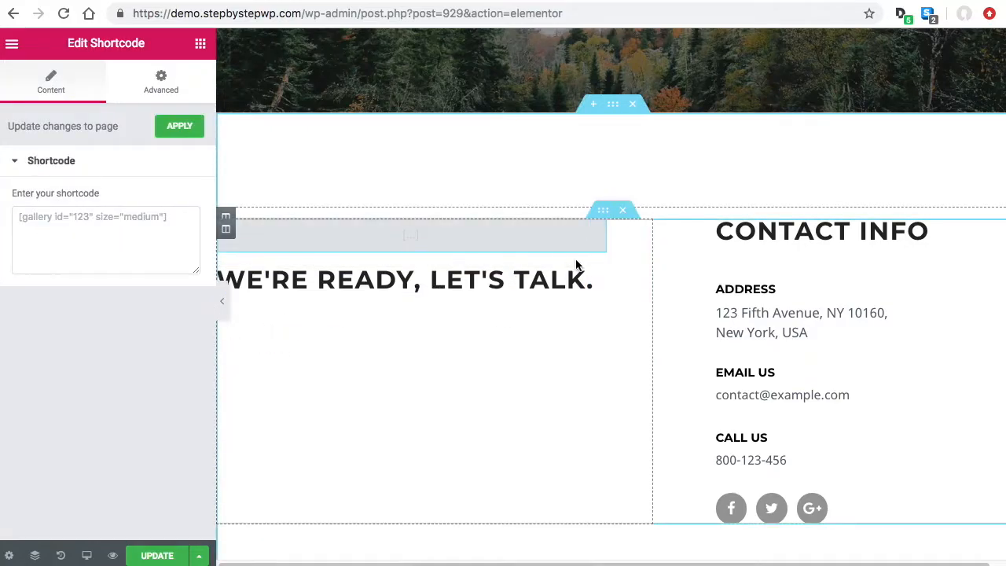
pyautogui.moveTo(598, 276); pyautogui.dragTo(528, 232)
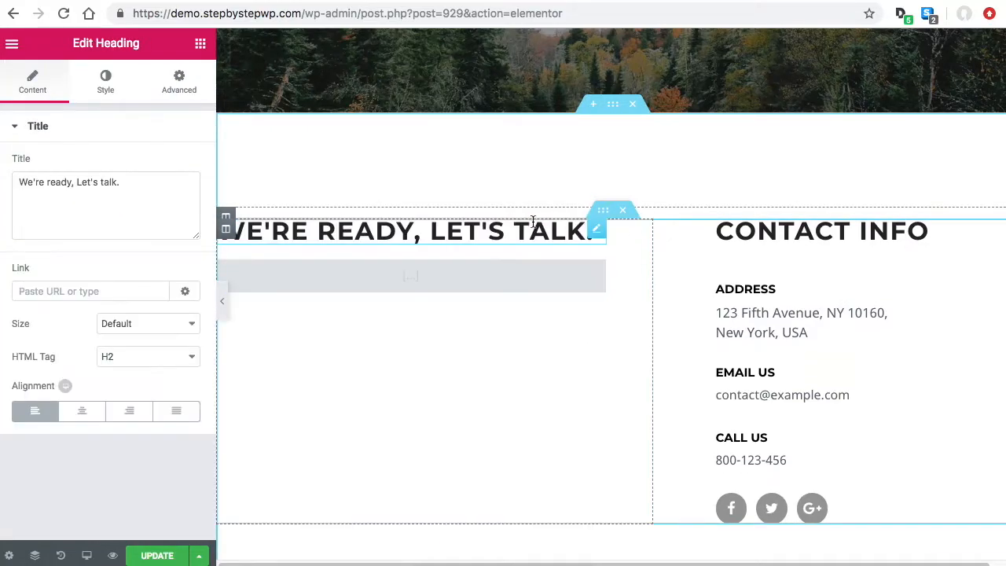
# - Paste the copied [wpforms id="962"] shortcode into the new Shortcode widget and update the Contact page
pyautogui.click(503, 279)
pyautogui.click(55, 243)
pyautogui.rightClick(44, 223)
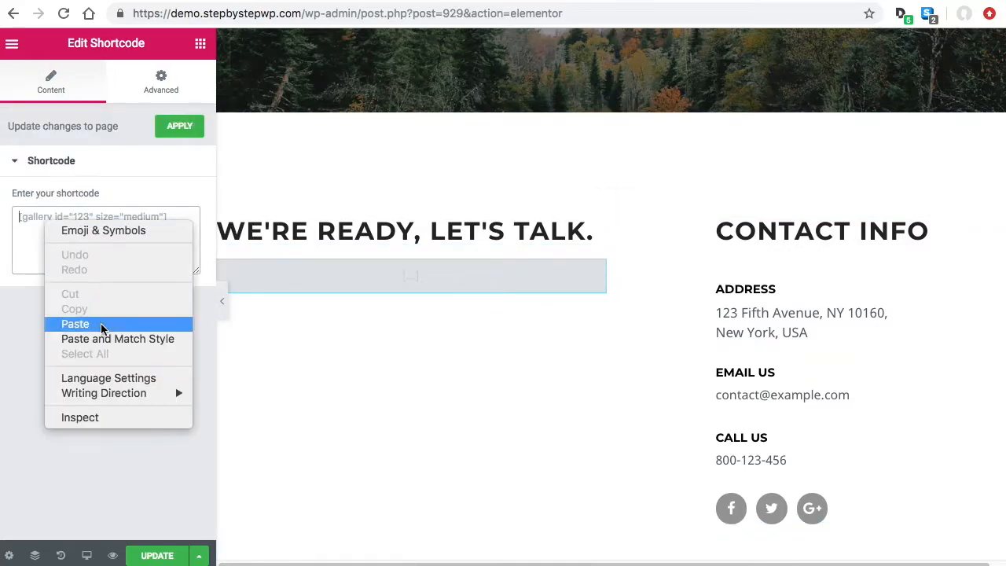
pyautogui.click(76, 323)
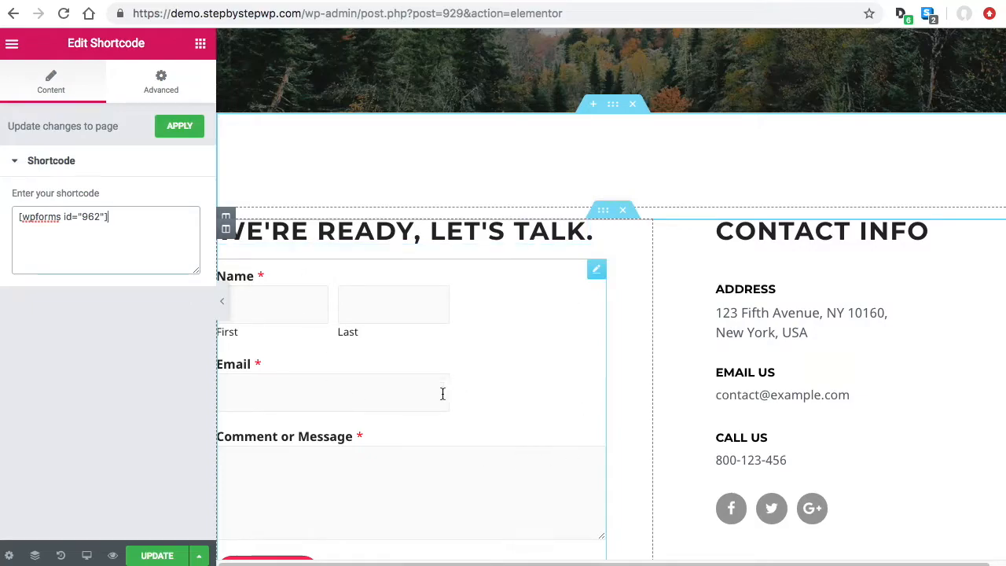
pyautogui.scroll(-1, 476, 380)
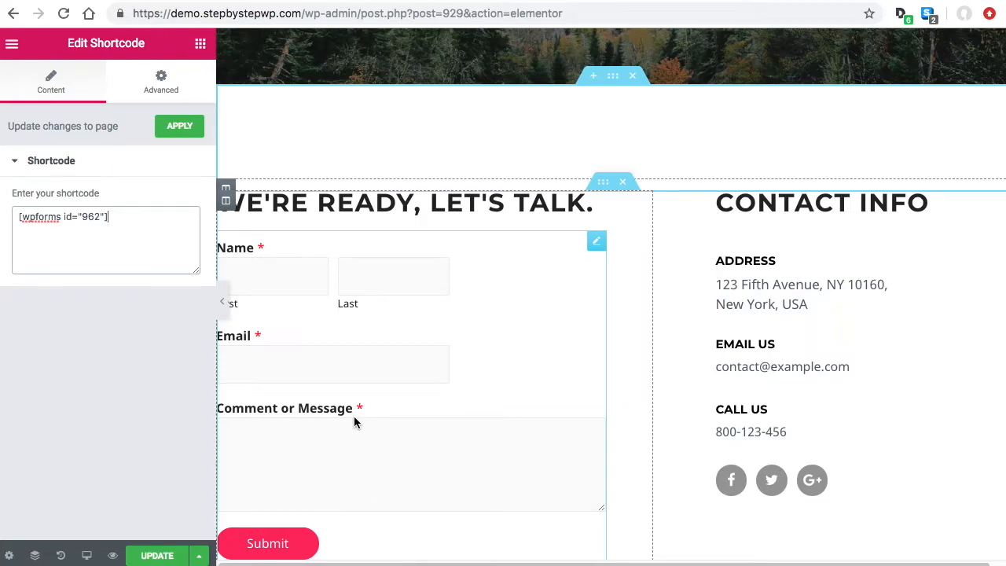
pyautogui.click(162, 556)
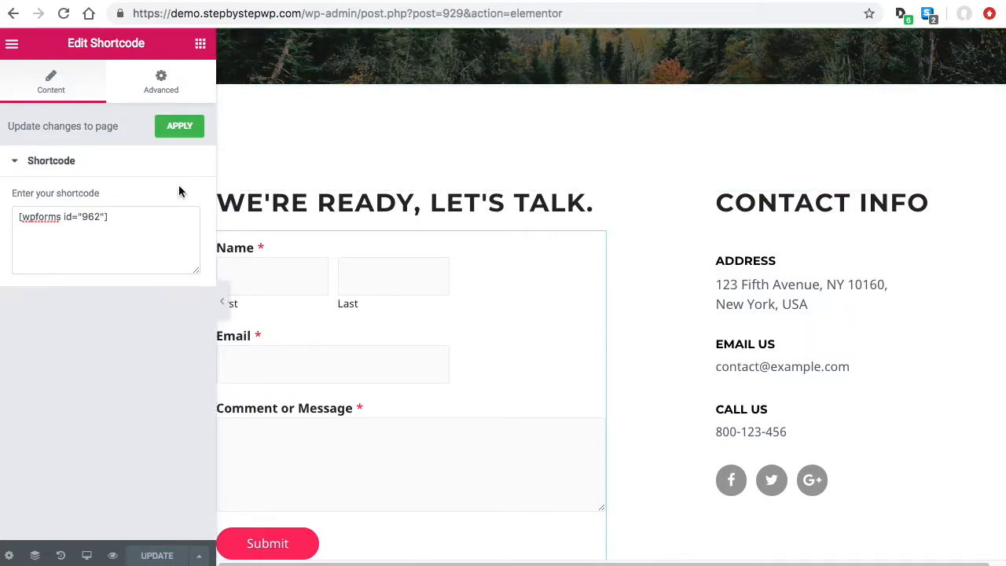
# - Exit Elementor to the WordPress dashboard, visit the live site and look through the Home page sections
pyautogui.click(12, 42)
pyautogui.click(98, 457)
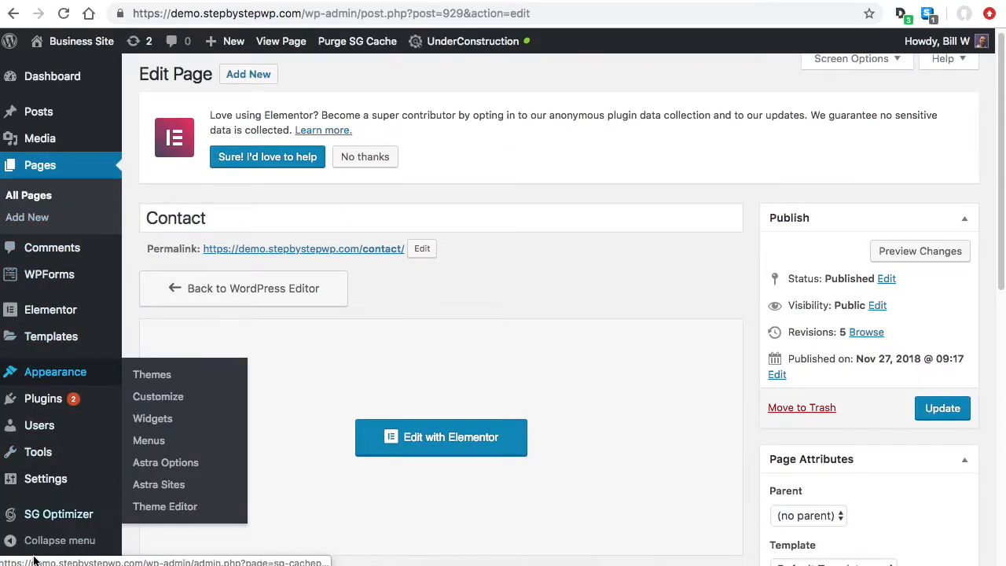
pyautogui.moveTo(39, 486)
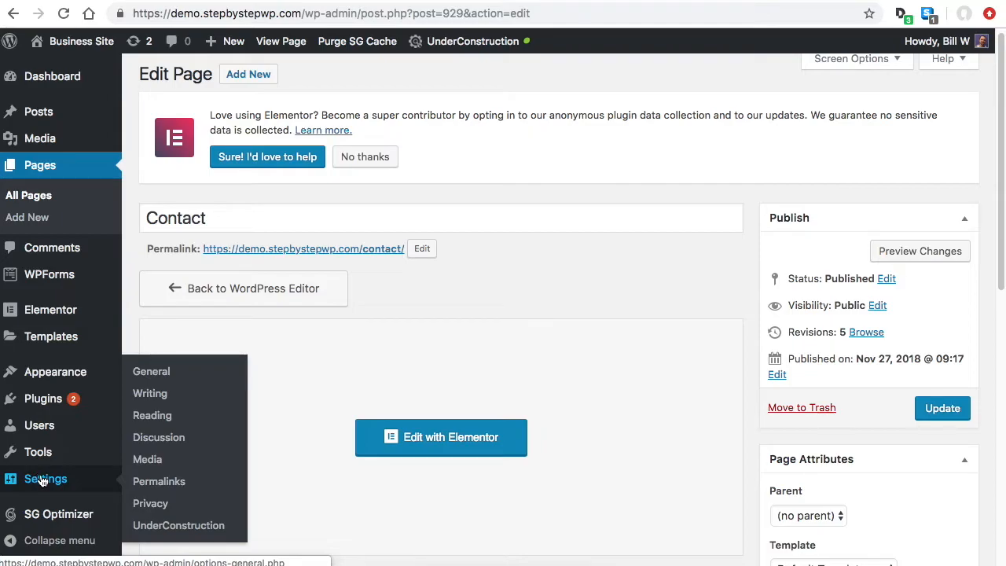
pyautogui.moveTo(57, 375)
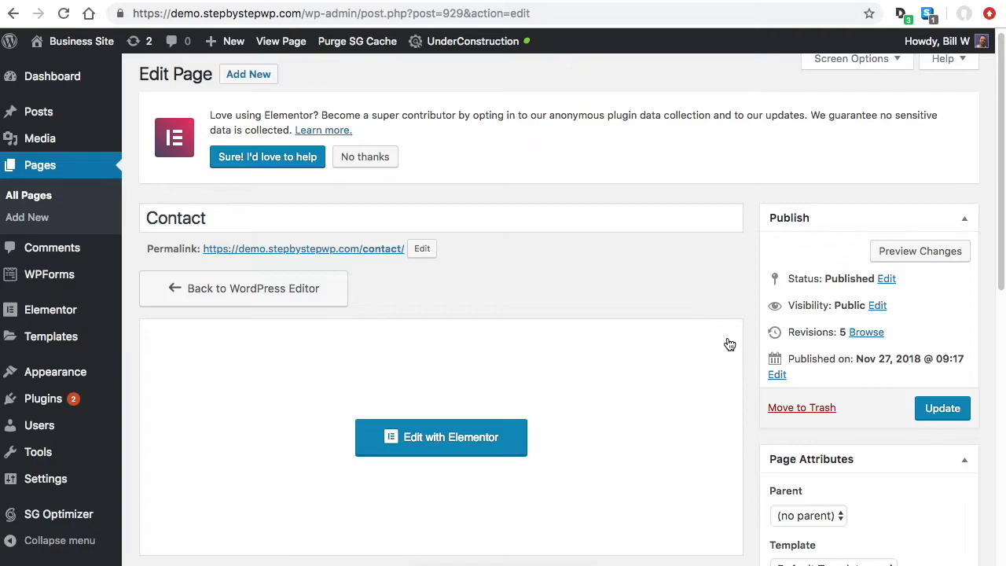
pyautogui.moveTo(46, 40)
pyautogui.click(45, 68)
pyautogui.scroll(-15, 723, 292)
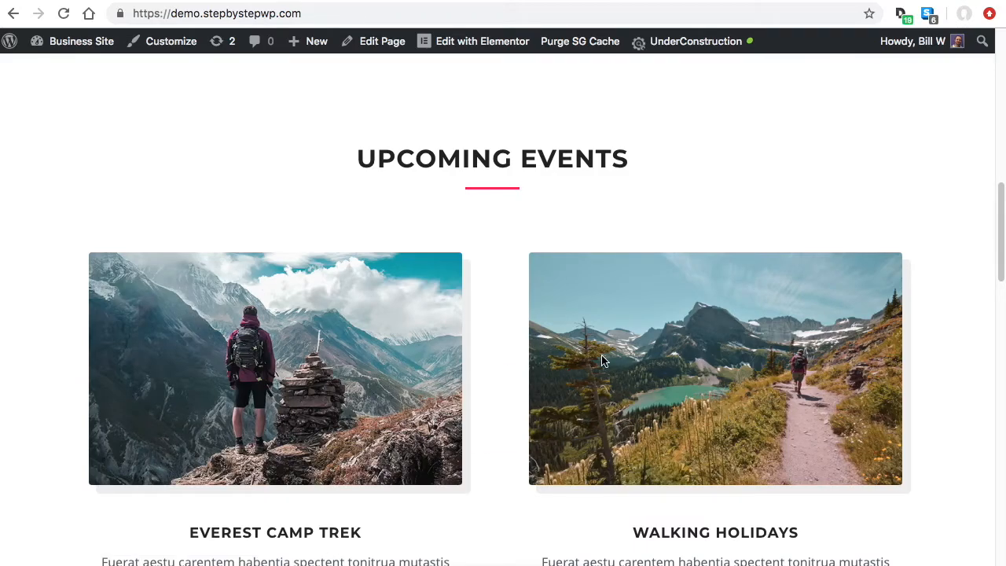
pyautogui.scroll(-10, 603, 361)
pyautogui.scroll(-4, 645, 378)
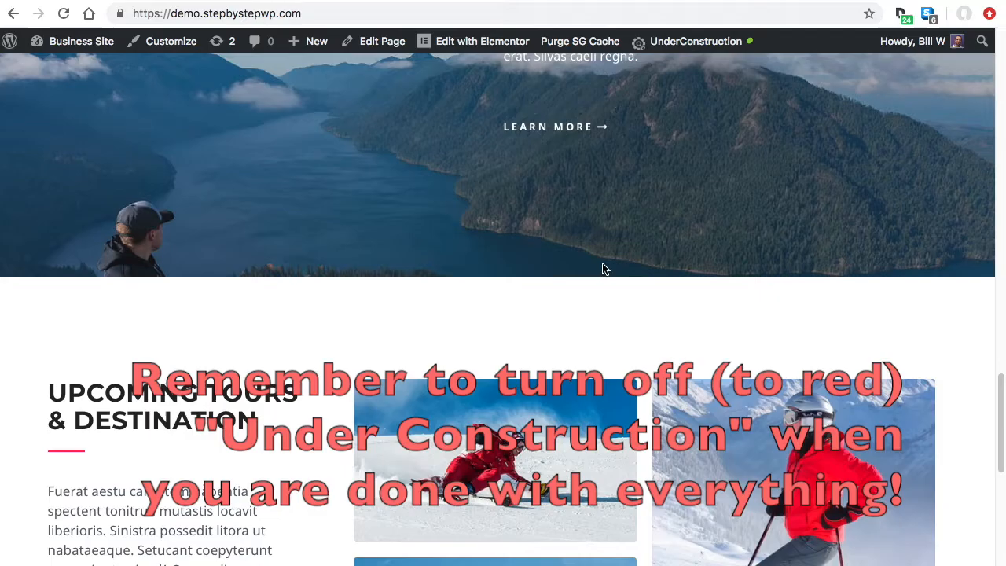
# - Look through the rest of the demo site's Home page and the stepbystepwp.com home page around The Program section
pyautogui.scroll(-4, 629, 314)
pyautogui.scroll(15, 663, 363)
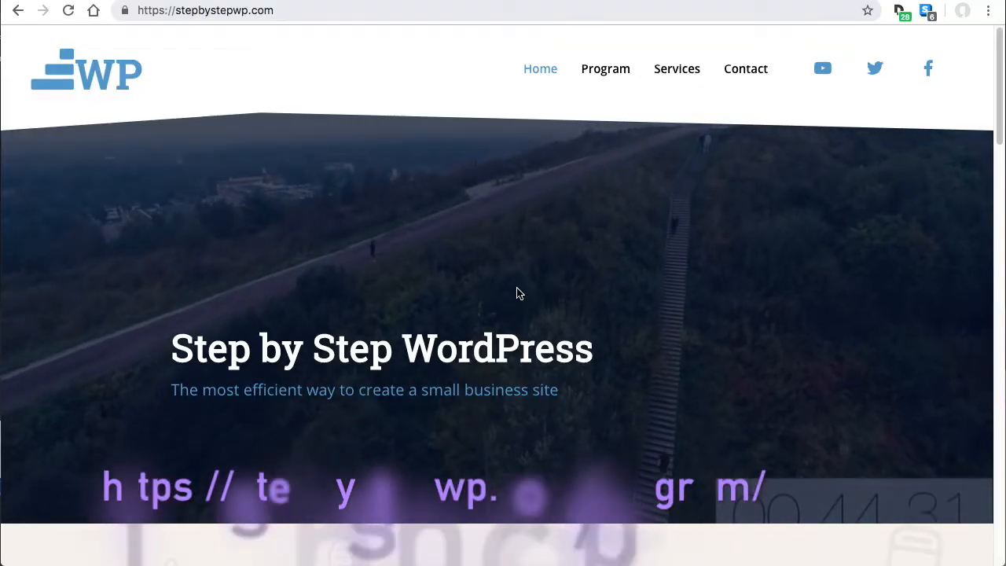
pyautogui.scroll(-8, 683, 240)
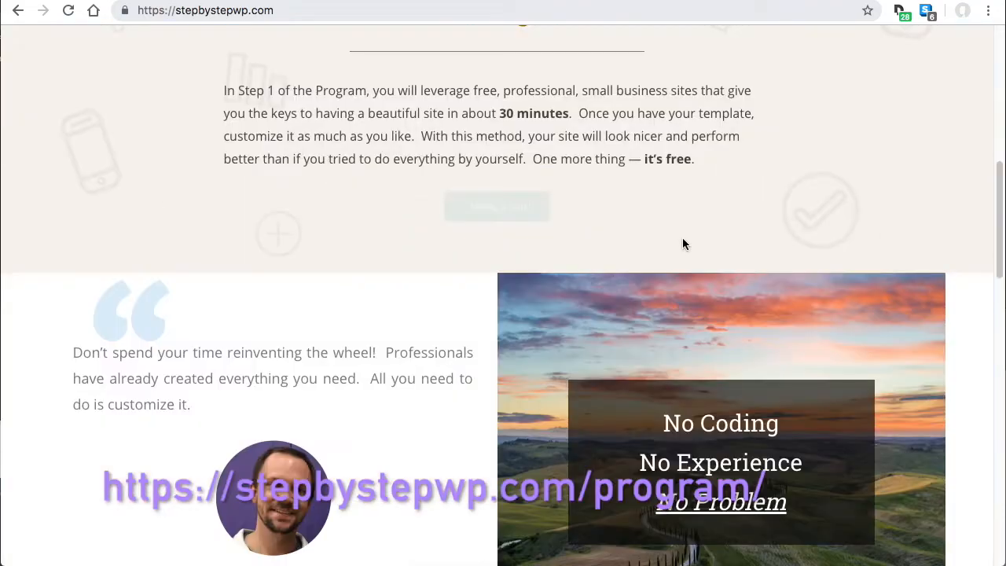
pyautogui.scroll(3, 684, 243)
pyautogui.scroll(6, 684, 245)
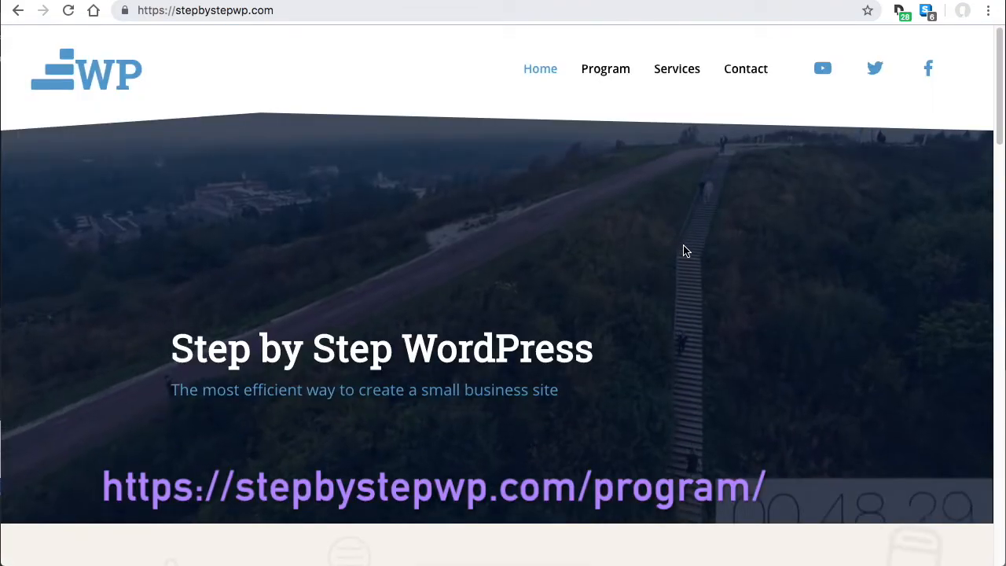
pyautogui.scroll(-5, 684, 251)
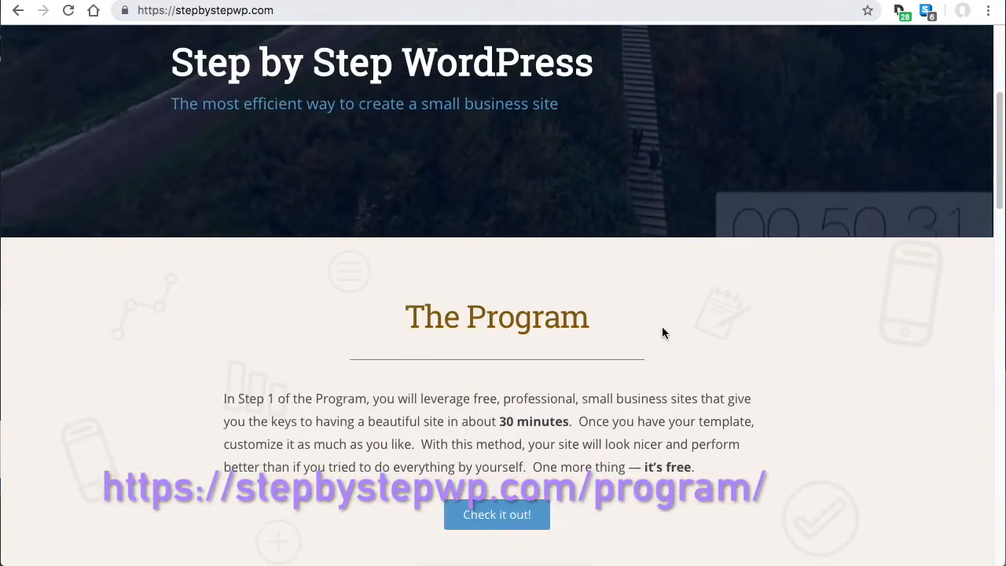
pyautogui.scroll(-2, 629, 346)
# - Open the program page from The Program section and look through it as far as the Optional Steps
pyautogui.click(501, 427)
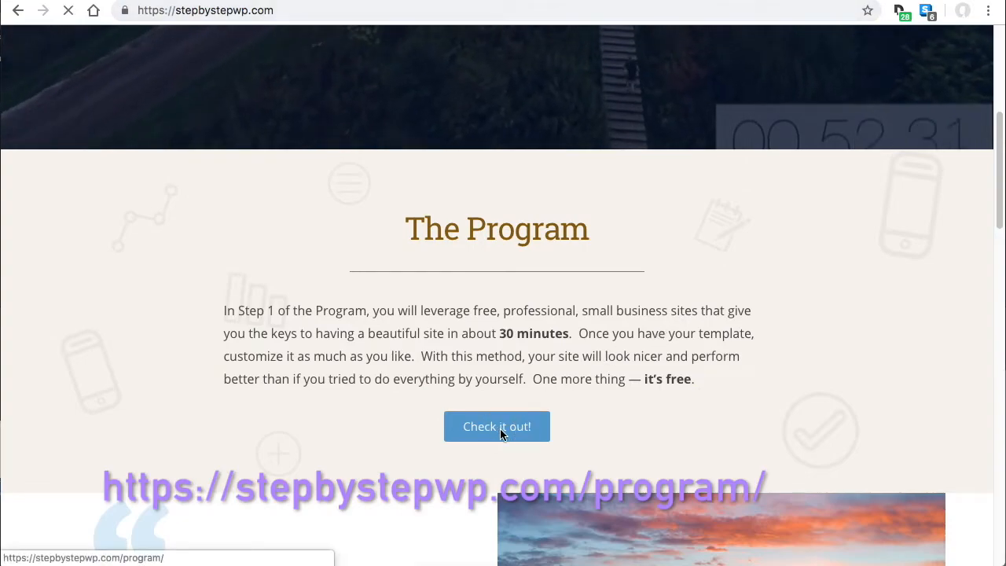
pyautogui.scroll(-5, 553, 370)
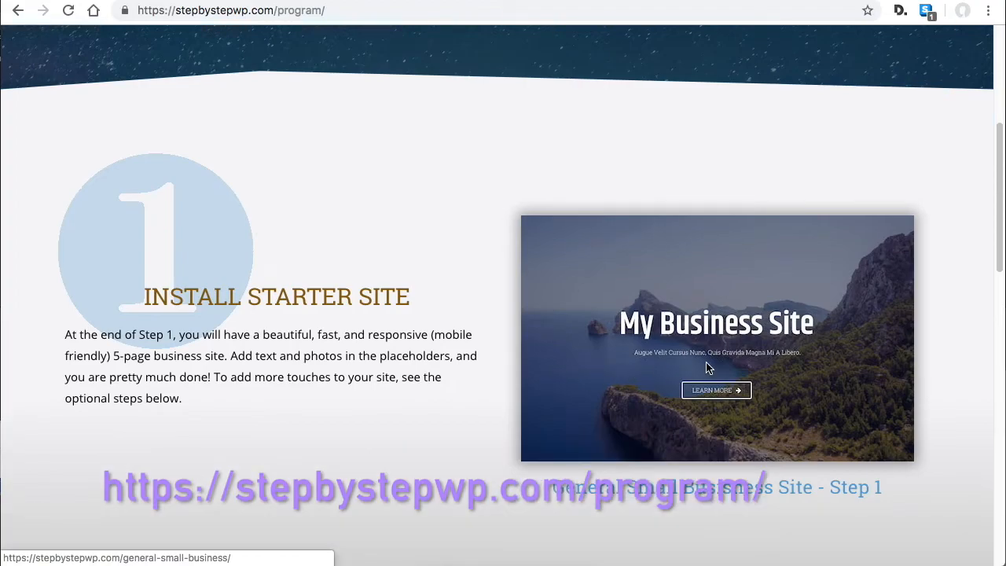
pyautogui.scroll(-5, 699, 369)
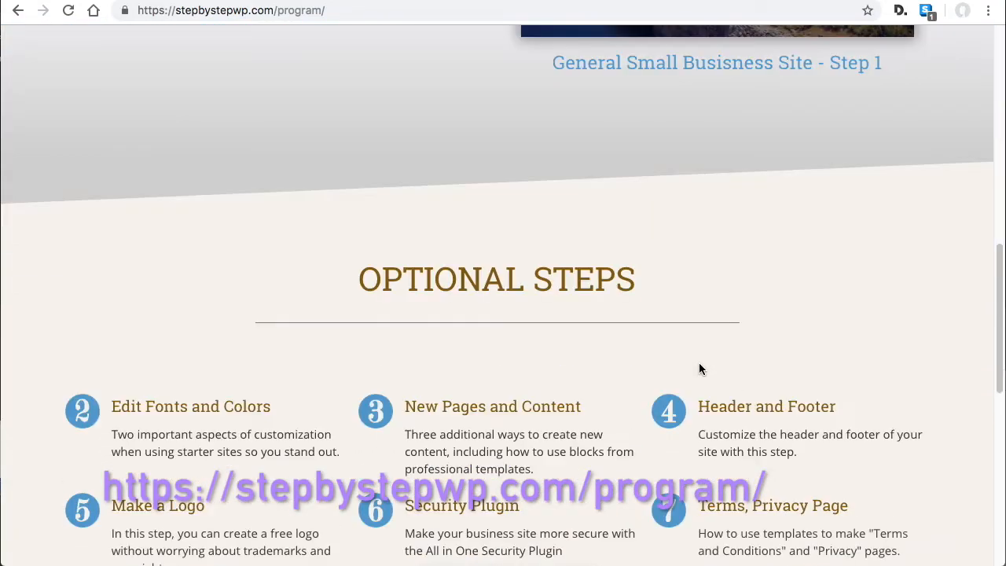
pyautogui.scroll(-1, 699, 368)
# - View the Edit Fonts and Colors page and the New Pages and Content page linked from the program's Optional Steps
pyautogui.click(240, 351)
pyautogui.scroll(-4, 339, 354)
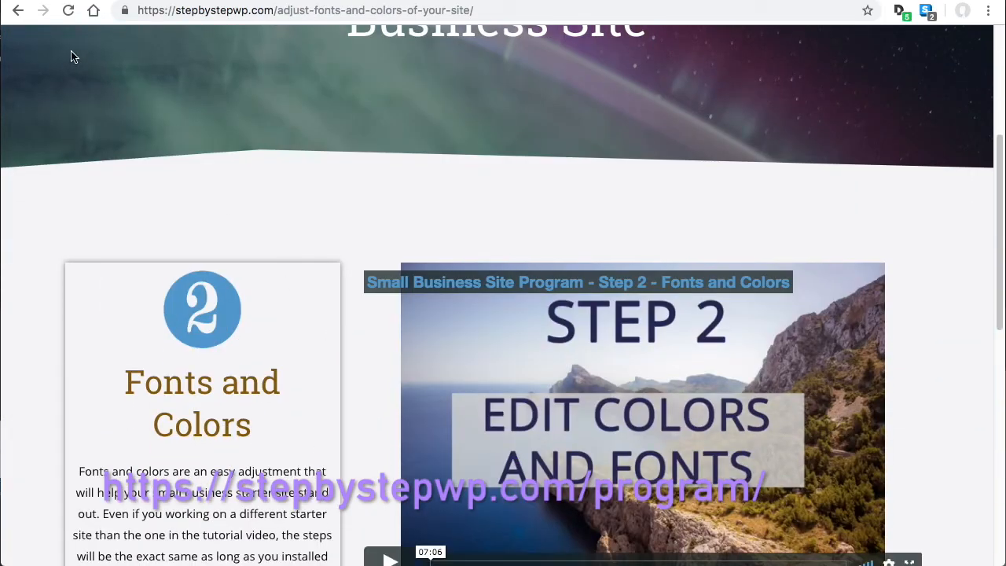
pyautogui.click(18, 10)
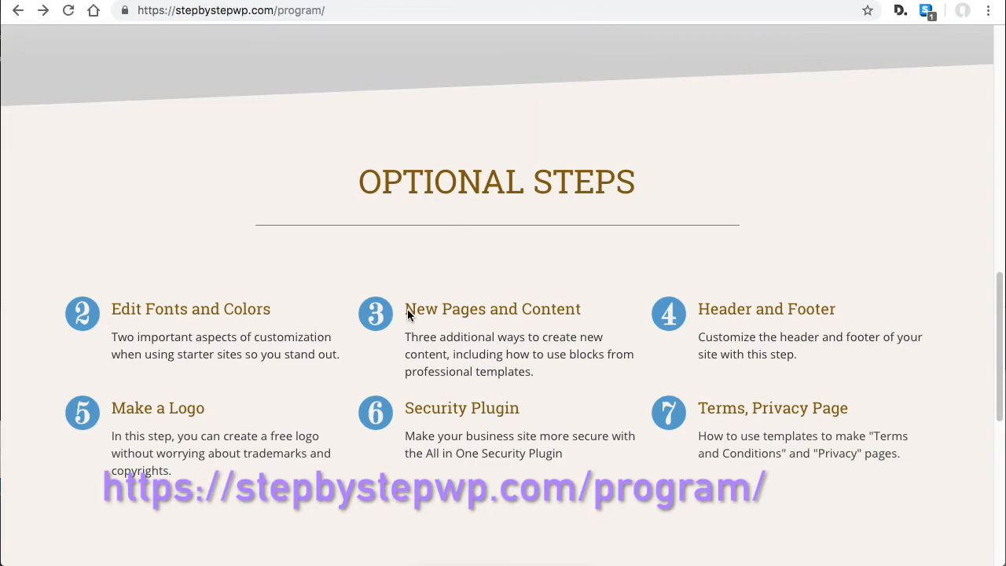
pyautogui.click(443, 308)
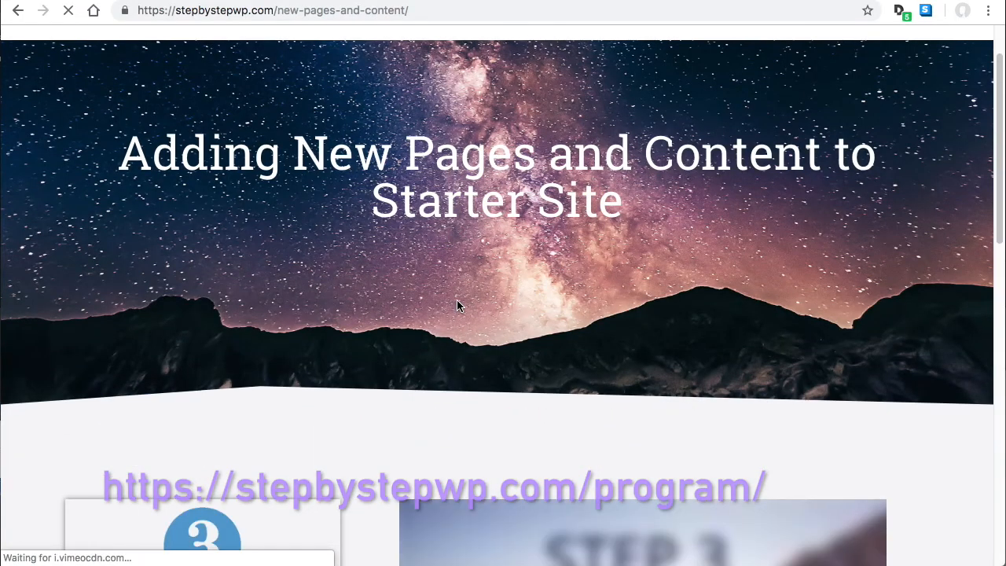